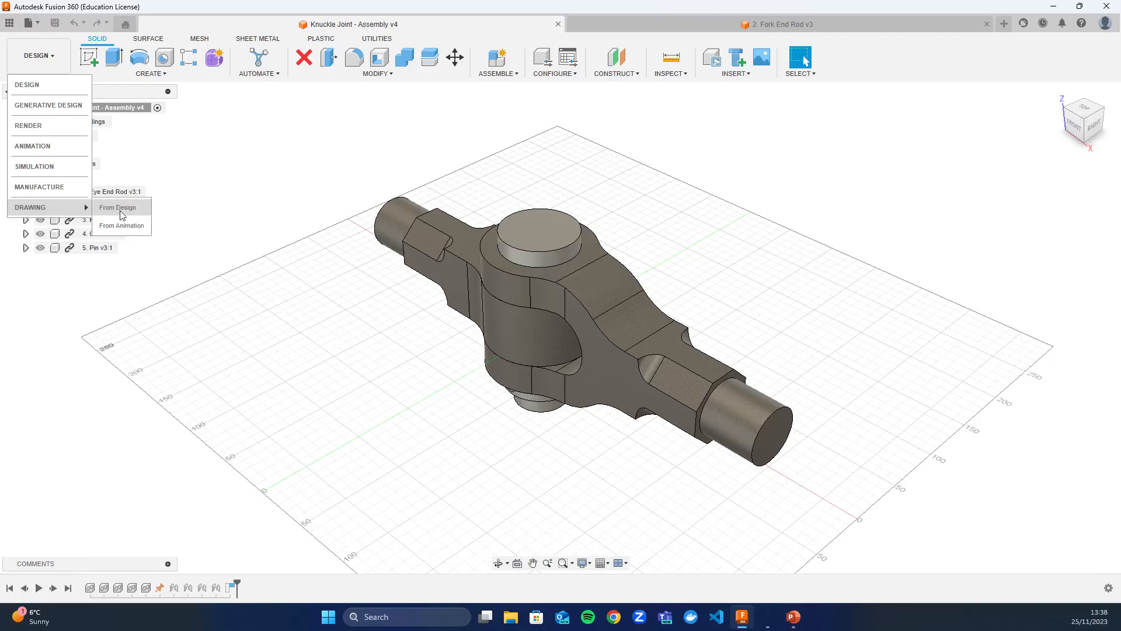
Start a new drawing from the knuckle joint design, with the full assembly as its contents.
left_click(121, 213)
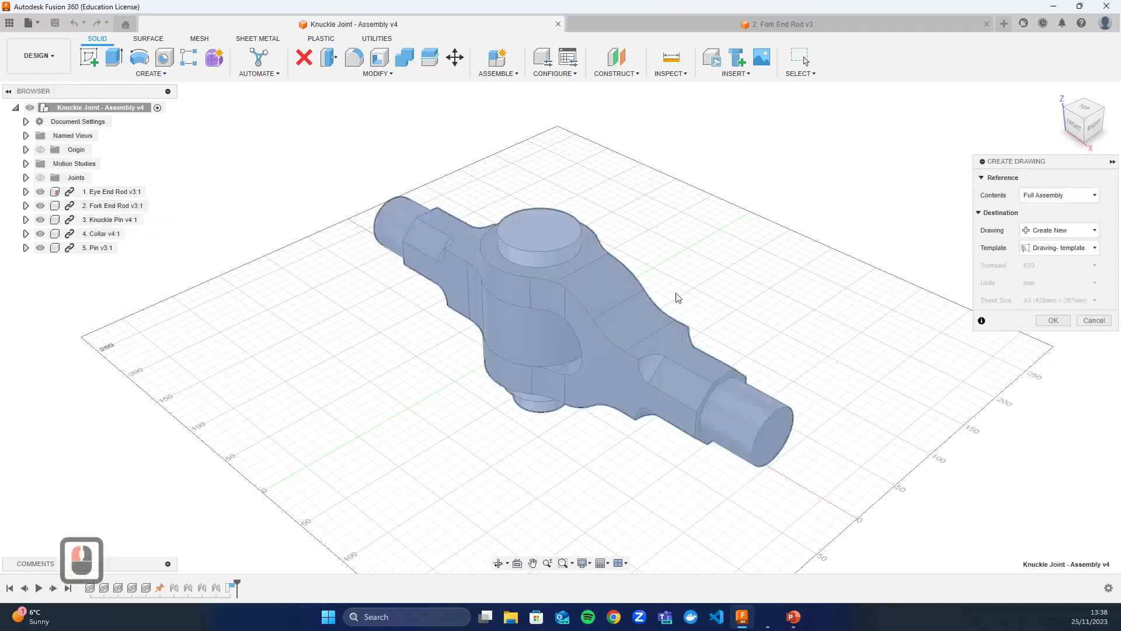
left_click_drag(1047, 162, 803, 175)
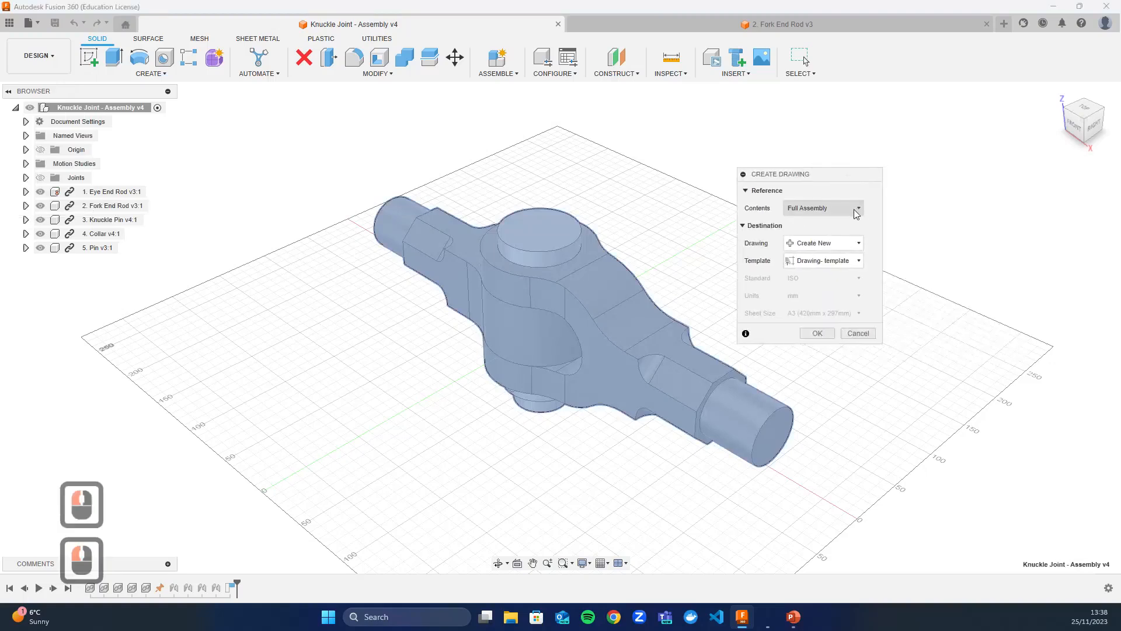
left_click(856, 212)
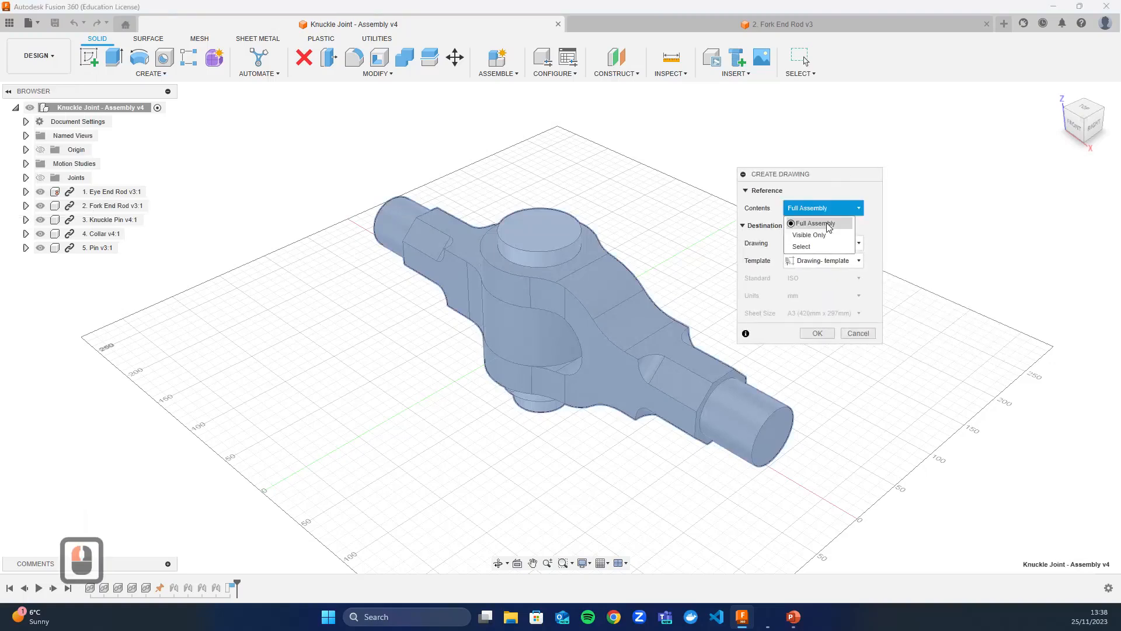
left_click(828, 224)
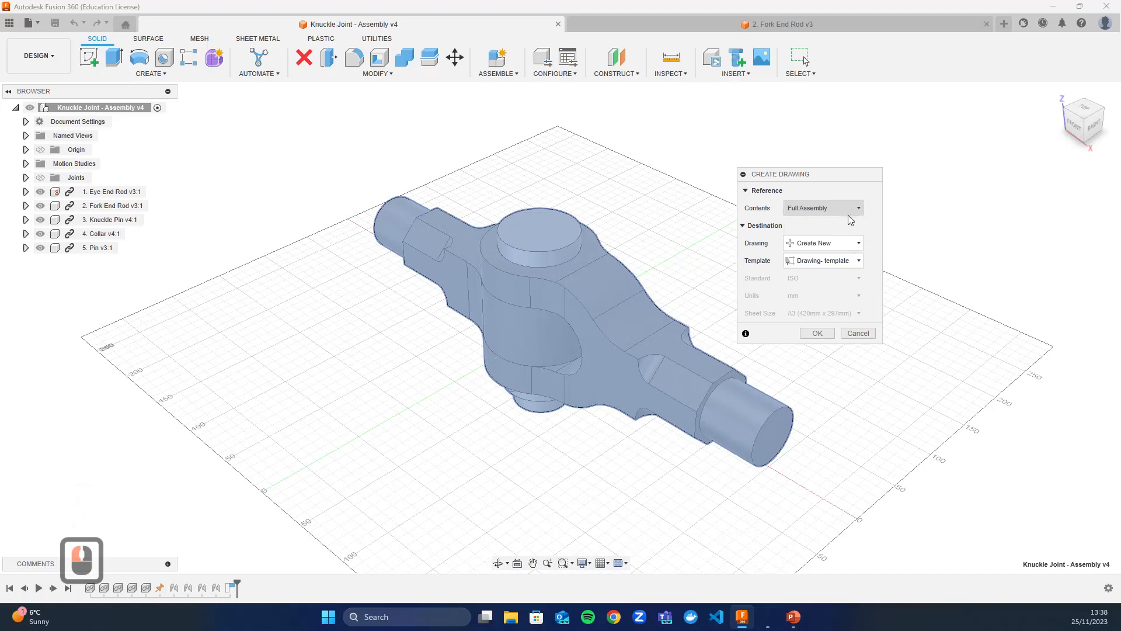
left_click(850, 243)
left_click(850, 244)
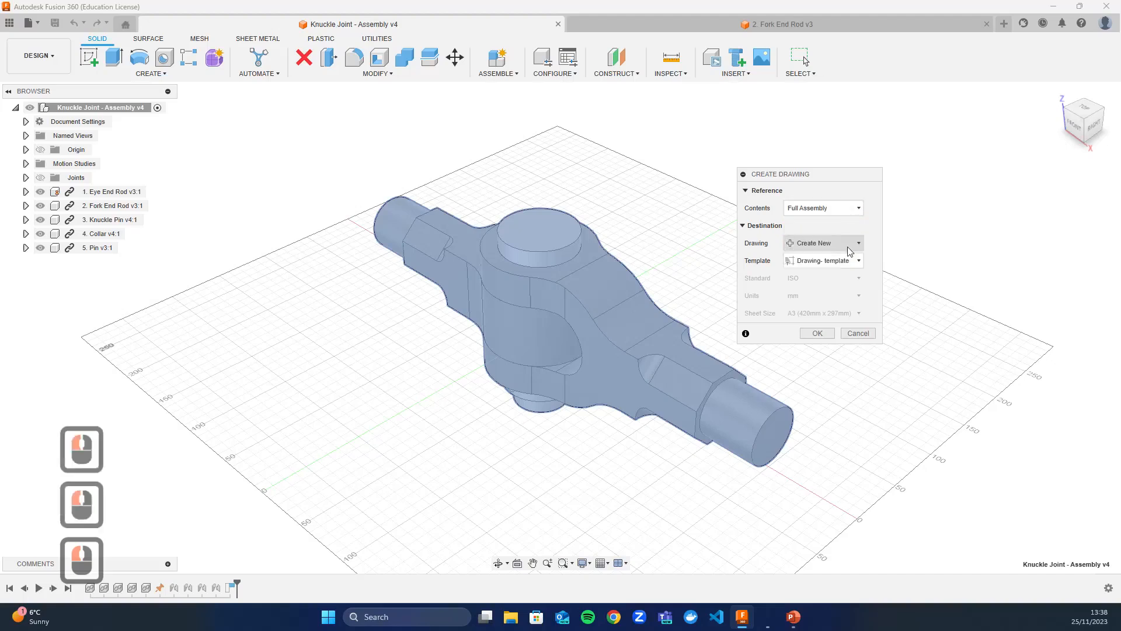
Set the drawing template to From Scratch with ISO standard, mm units and A3 (420mm x 297mm) sheet size, and create the drawing.
left_click(858, 264)
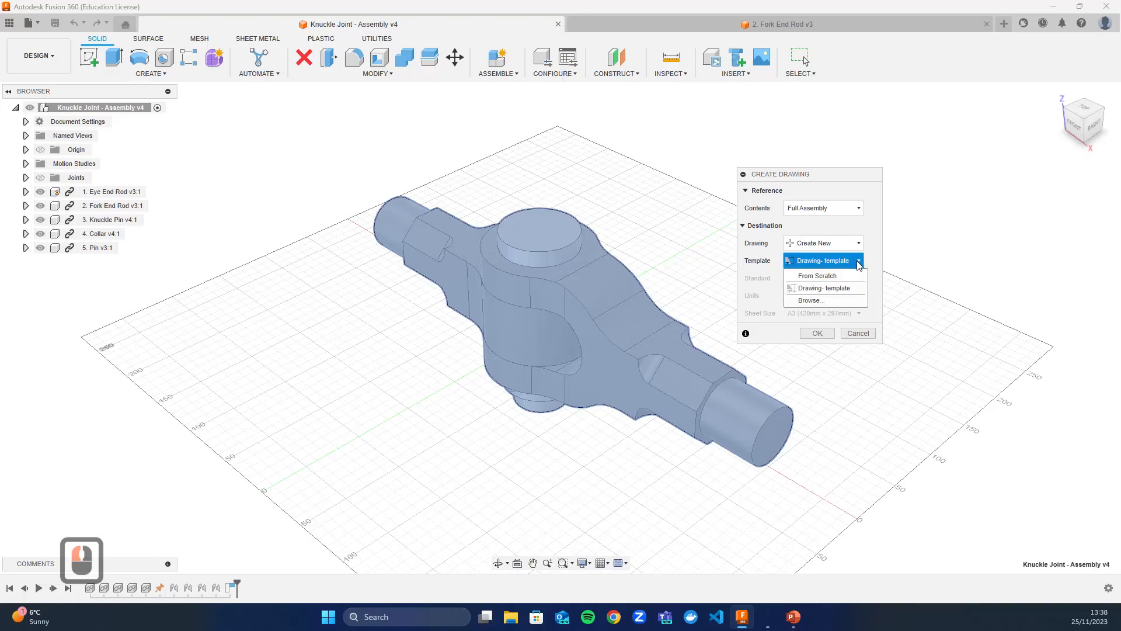
left_click(833, 280)
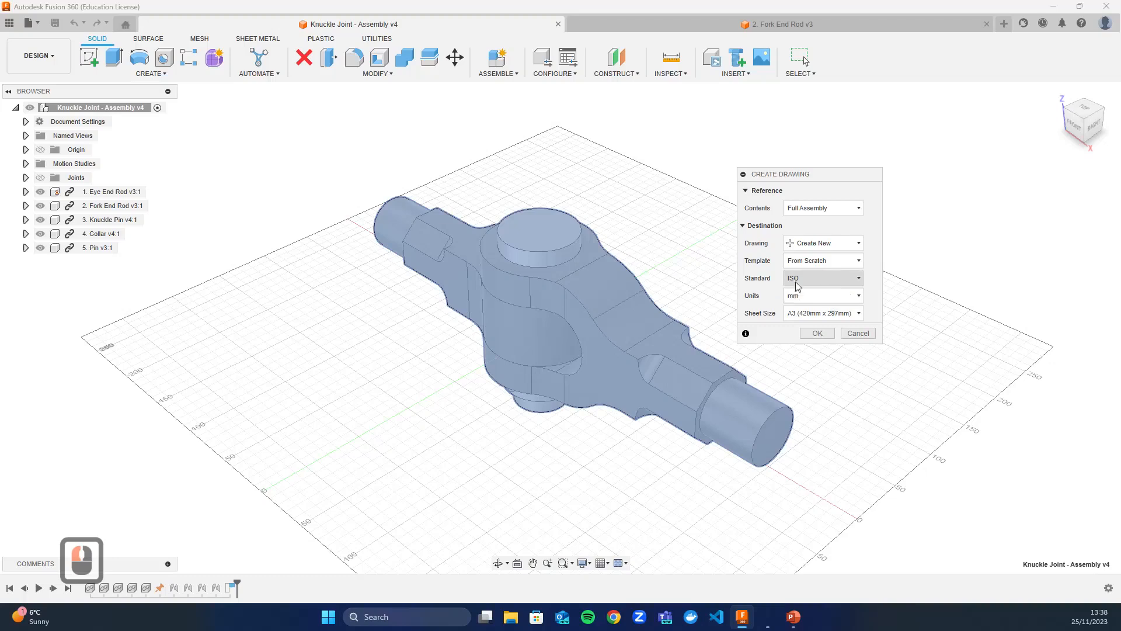
left_click(821, 280)
left_click(822, 282)
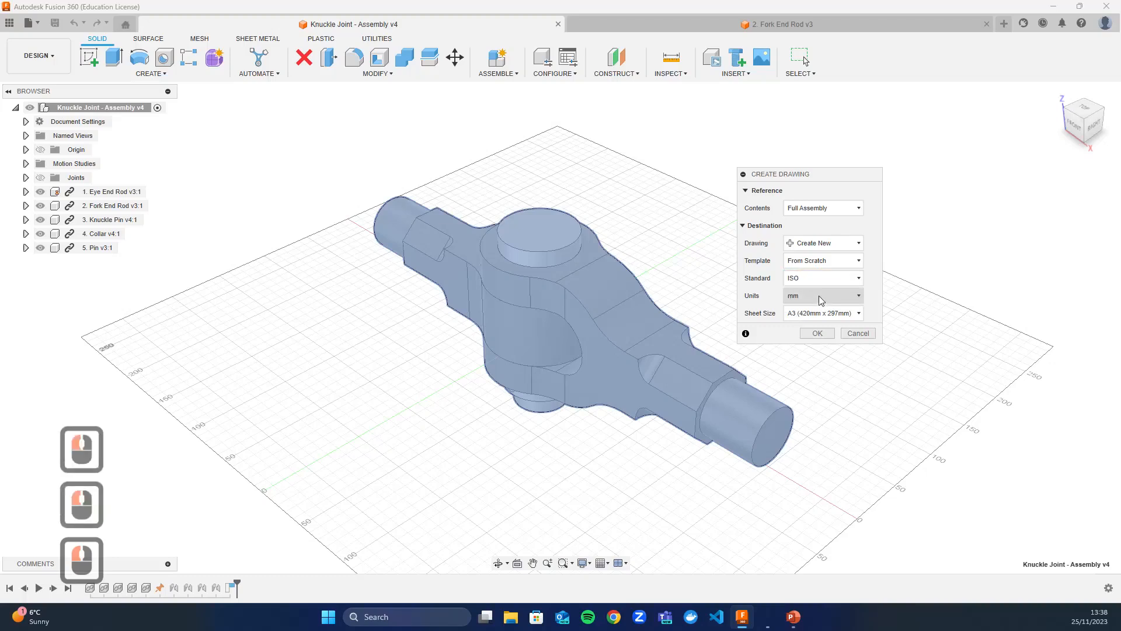
left_click(849, 315)
left_click(825, 331)
left_click(819, 333)
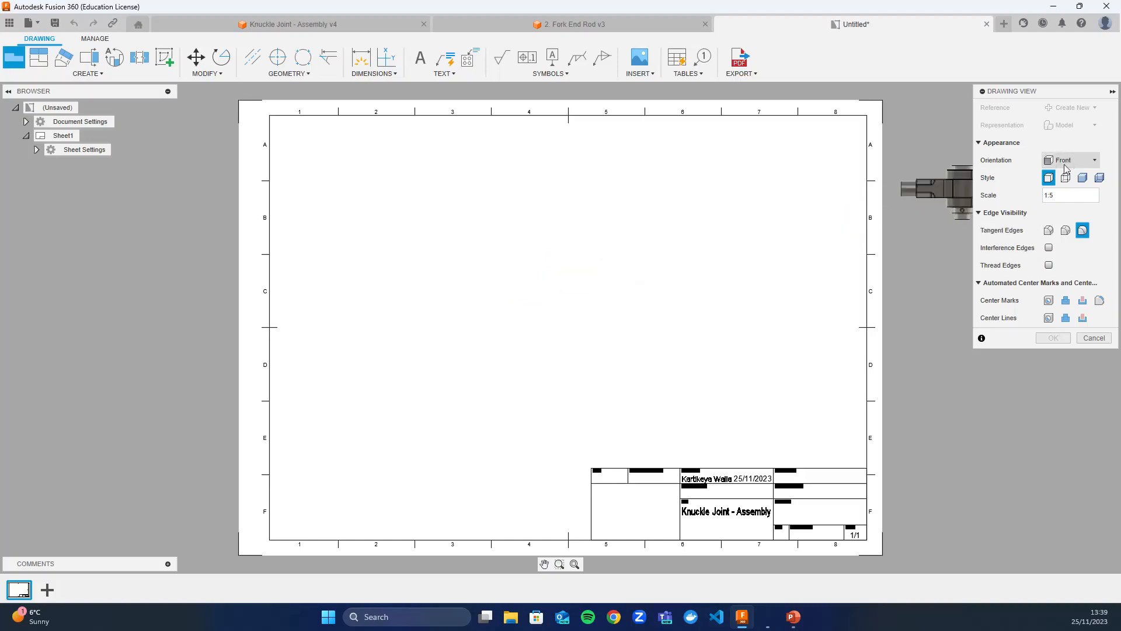
Place a NW Isometric base view of the assembly at scale 1:2 near the middle of the sheet.
mouse_move(1068, 93)
left_mouse_down()
mouse_move(1015, 134)
mouse_move(1017, 191)
left_mouse_up()
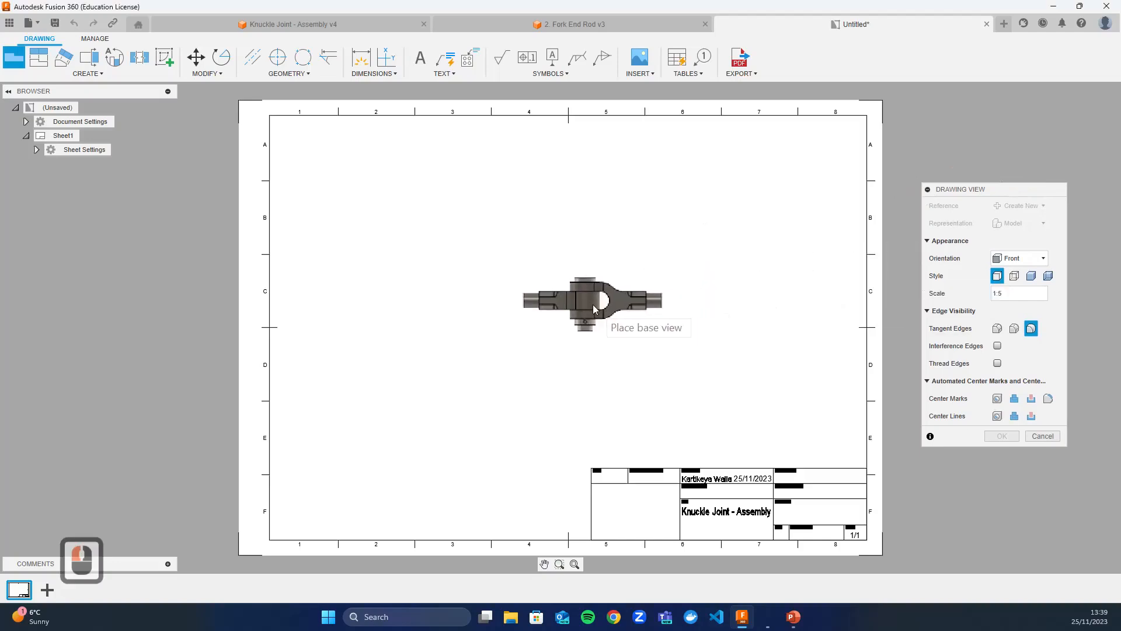
left_click(1019, 259)
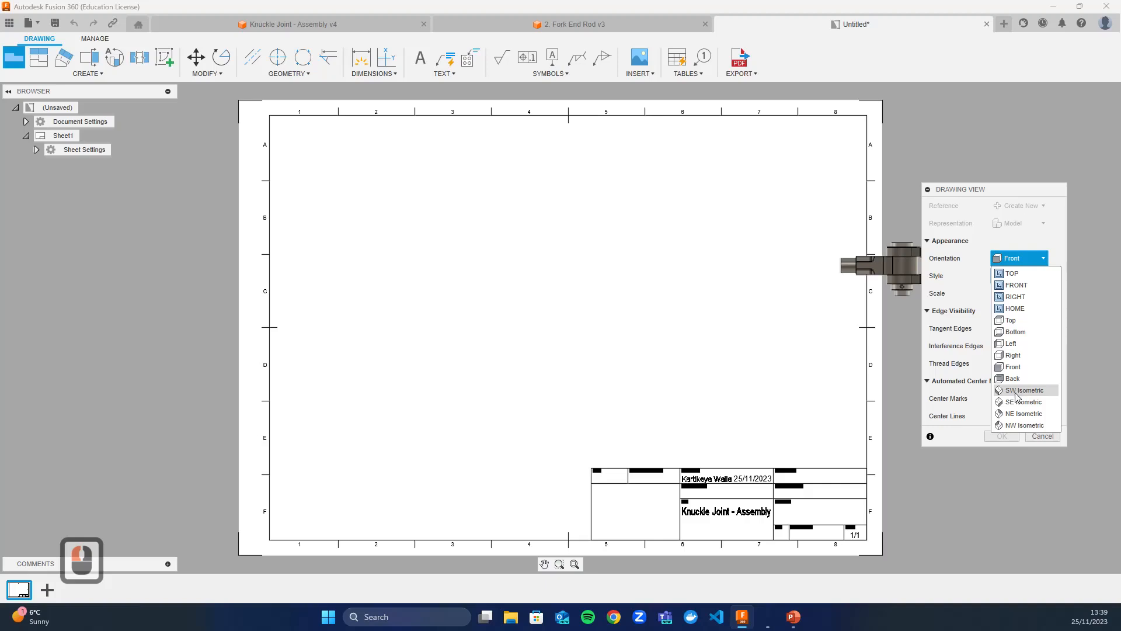
left_click(1020, 425)
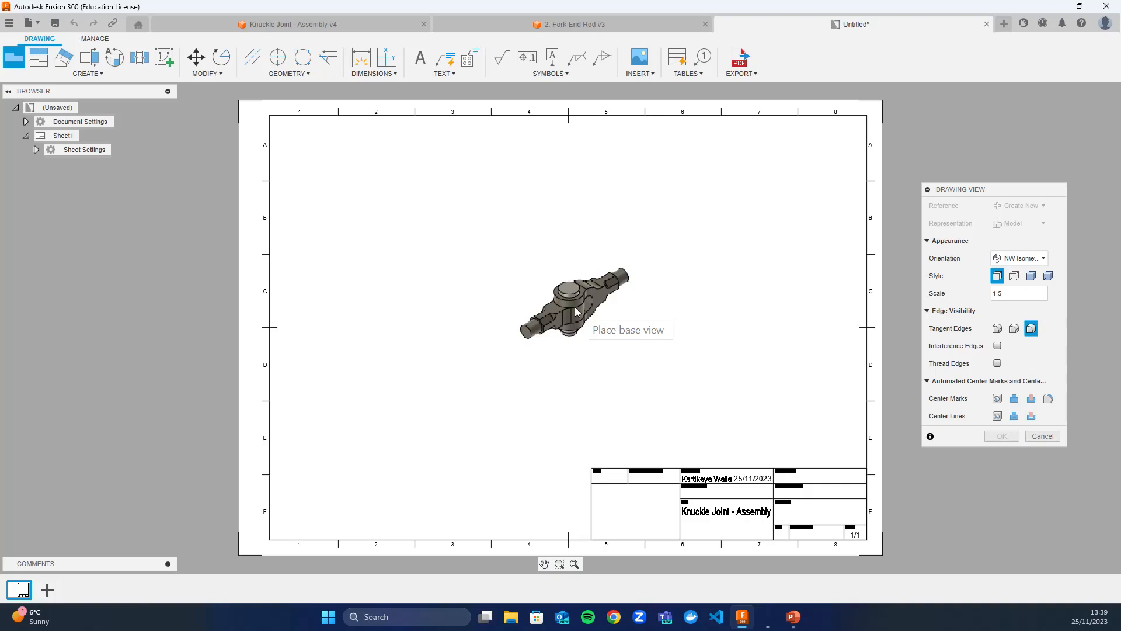
left_click(1016, 293)
key("BackSpace")
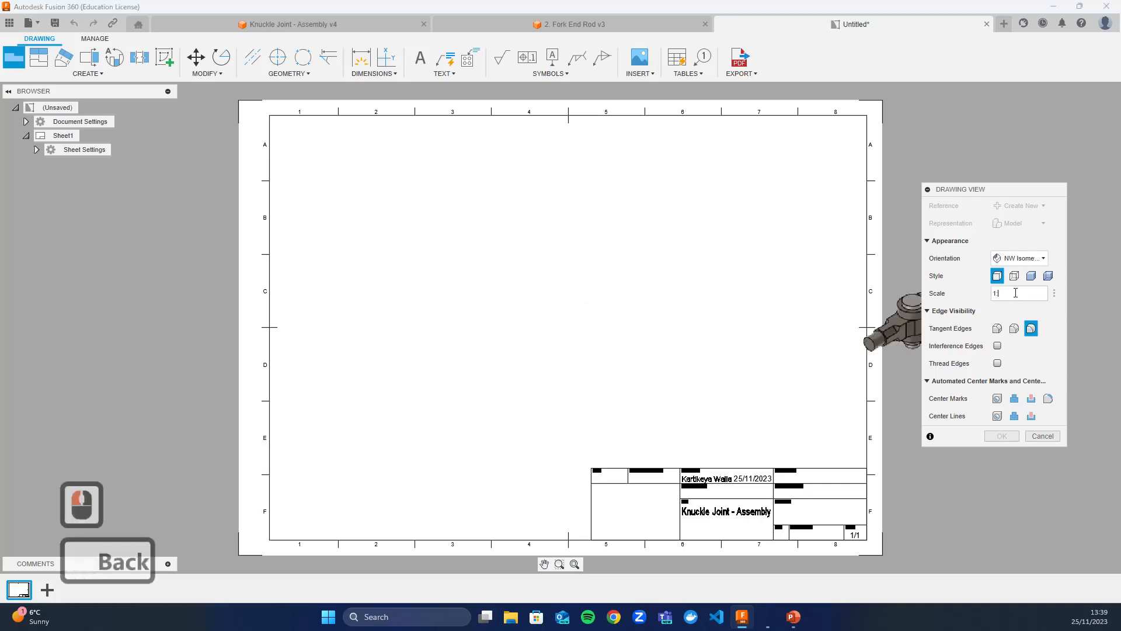
type("2")
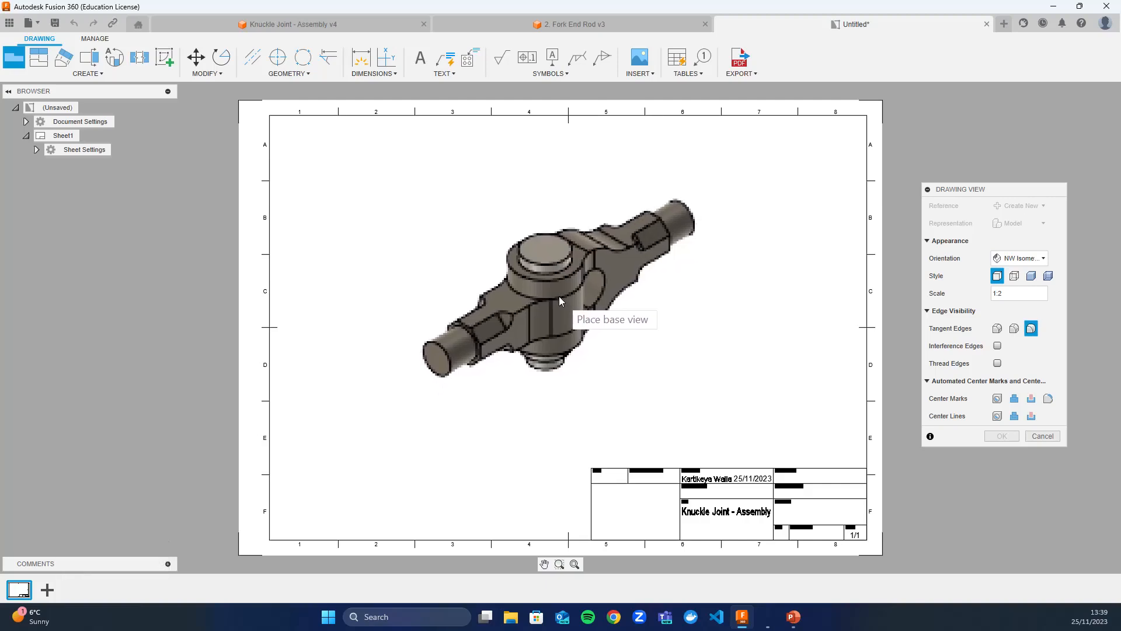
left_click(559, 300)
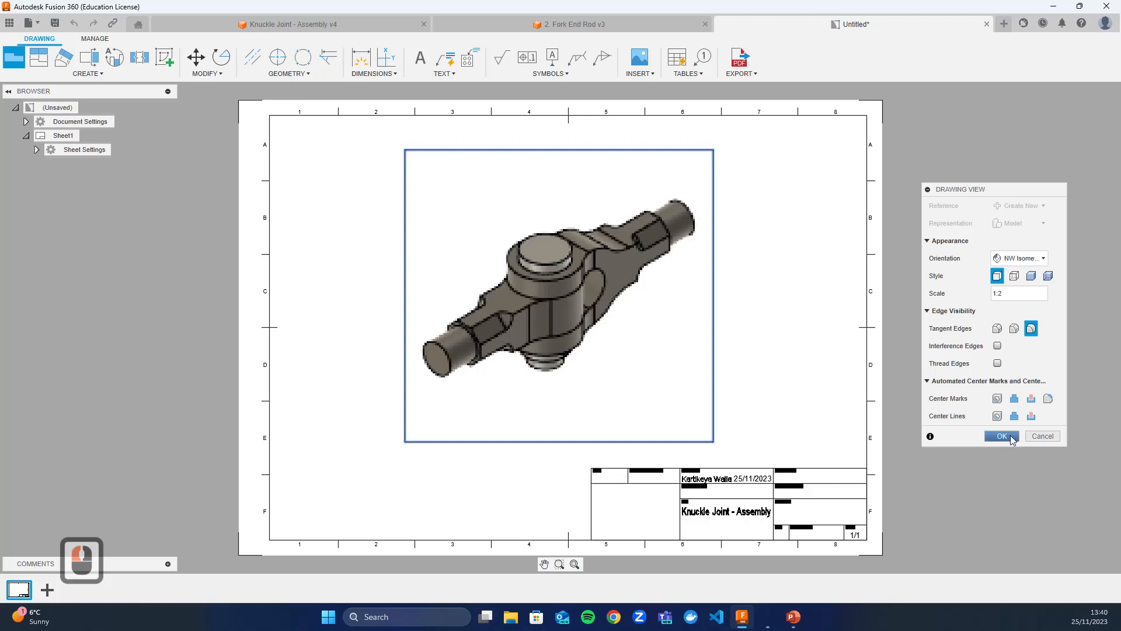
left_click(1011, 442)
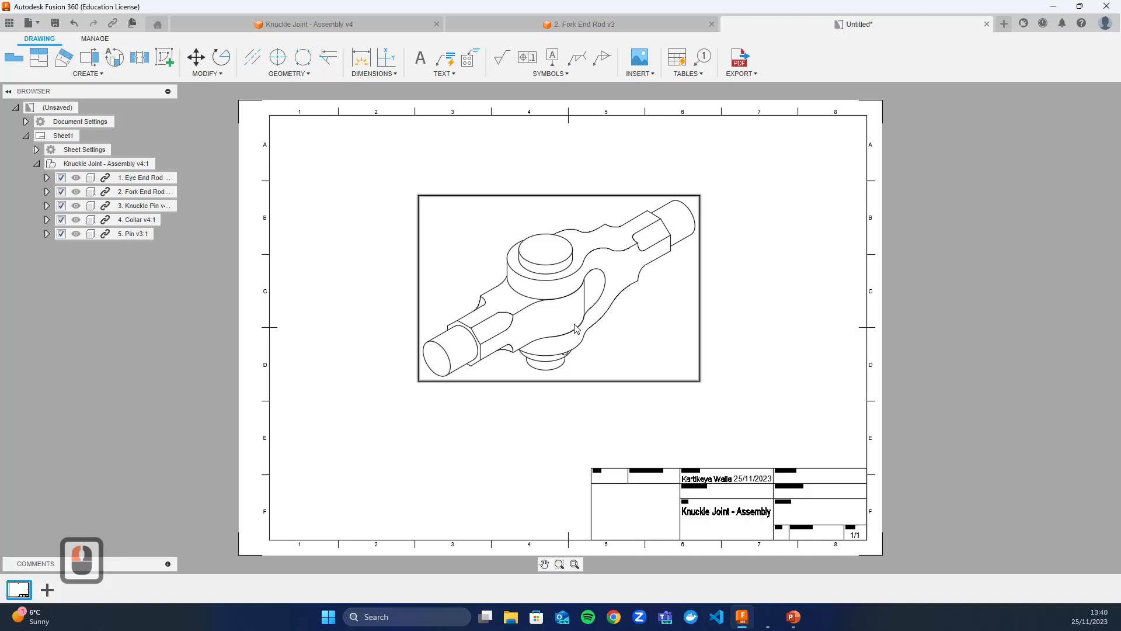
Try the hidden-edge, shaded and shaded-with-hidden-edges styles on the isometric view, and return it to visible edges only.
double_click(575, 329)
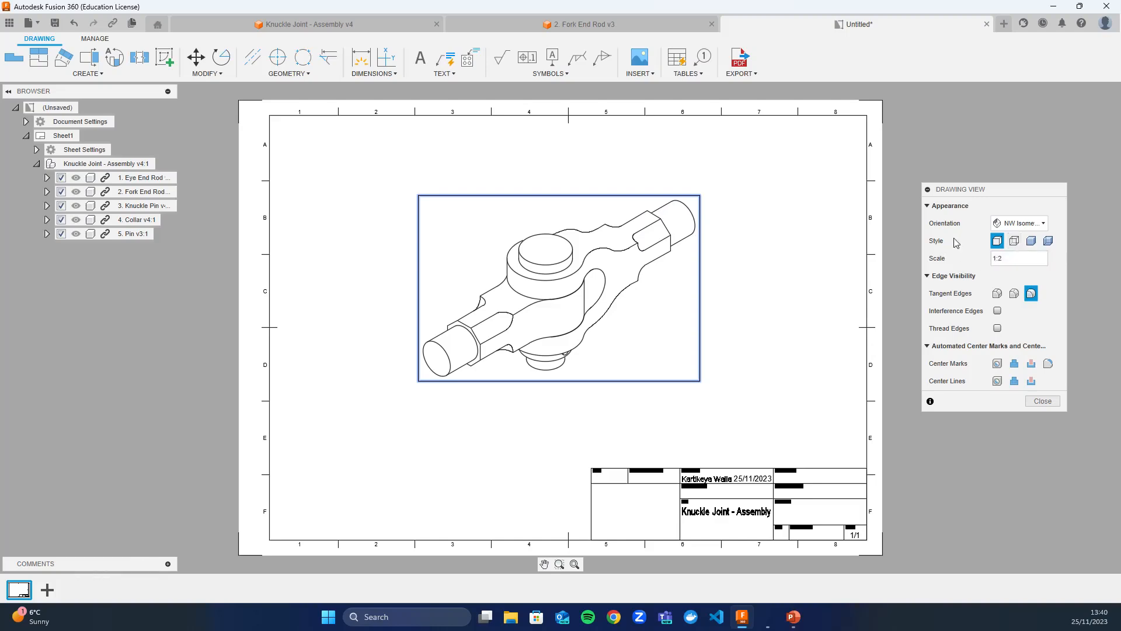
left_click(1014, 241)
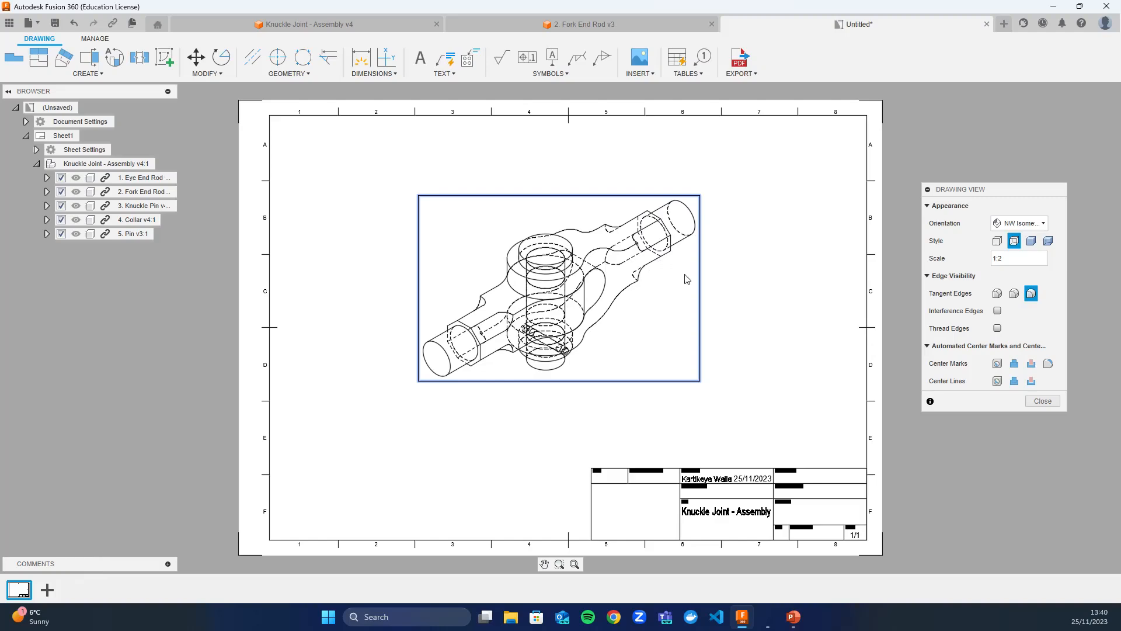
left_click(1032, 242)
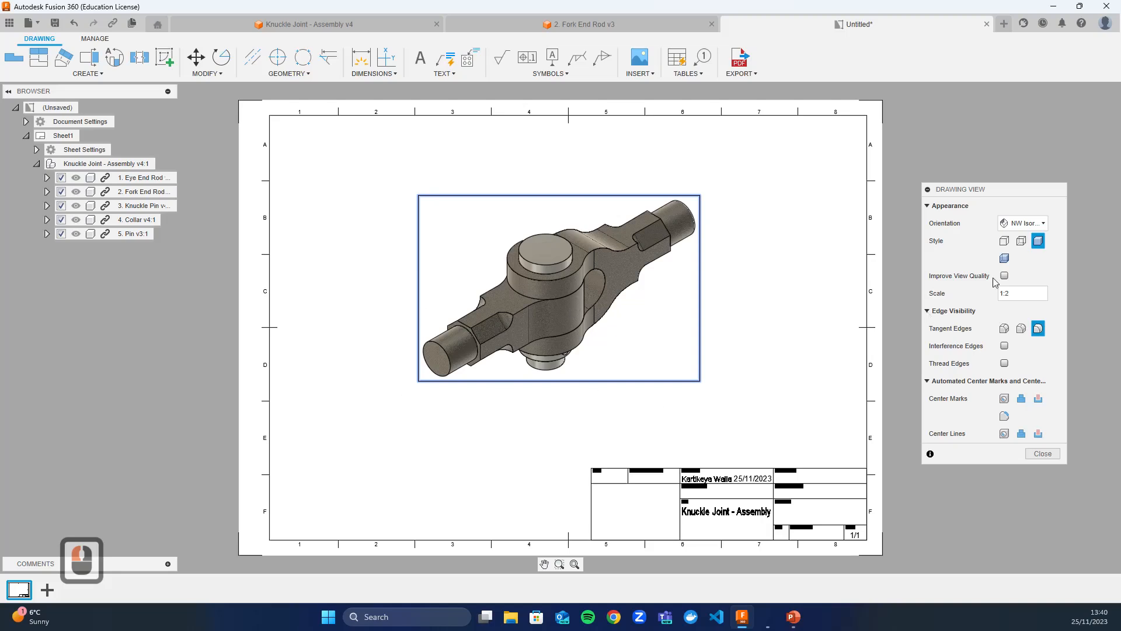
left_click(1005, 259)
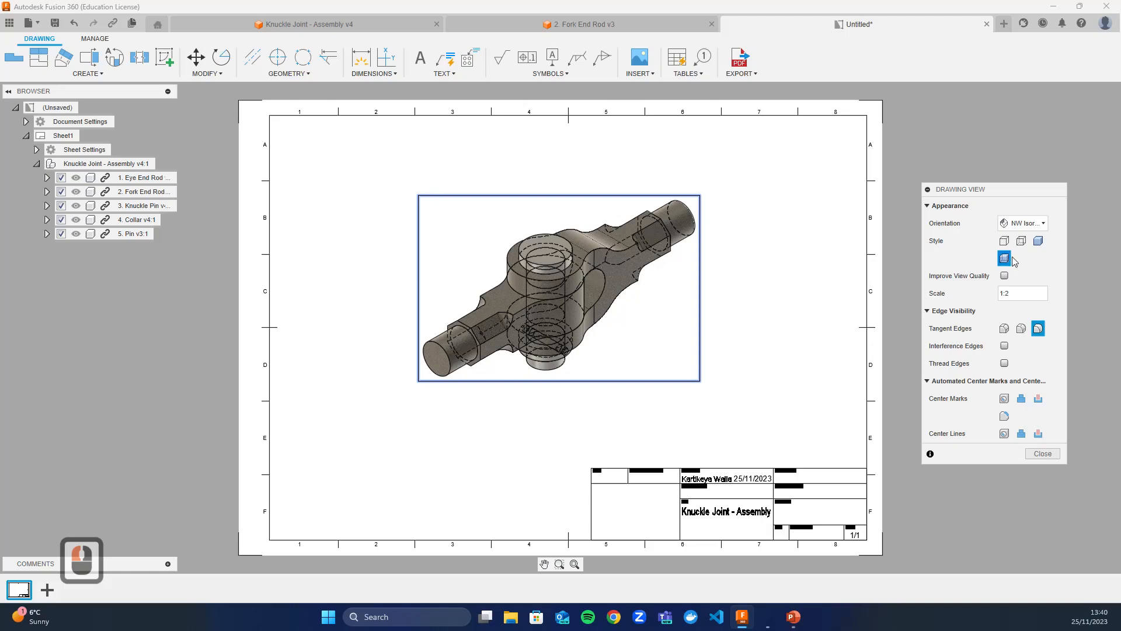
left_click(1004, 242)
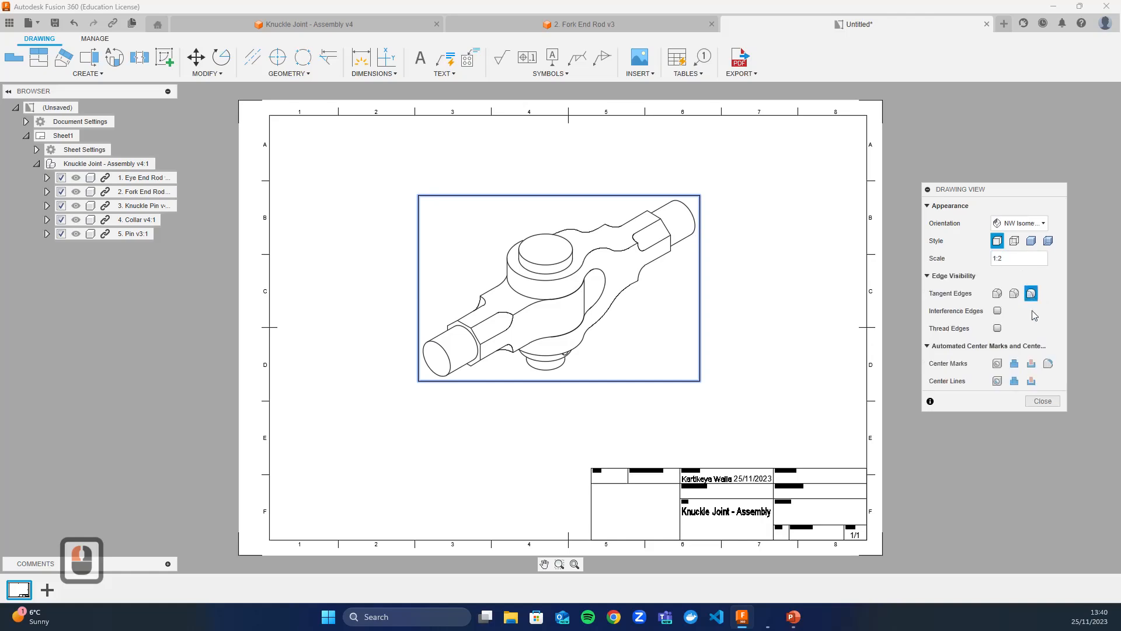
left_click(1042, 401)
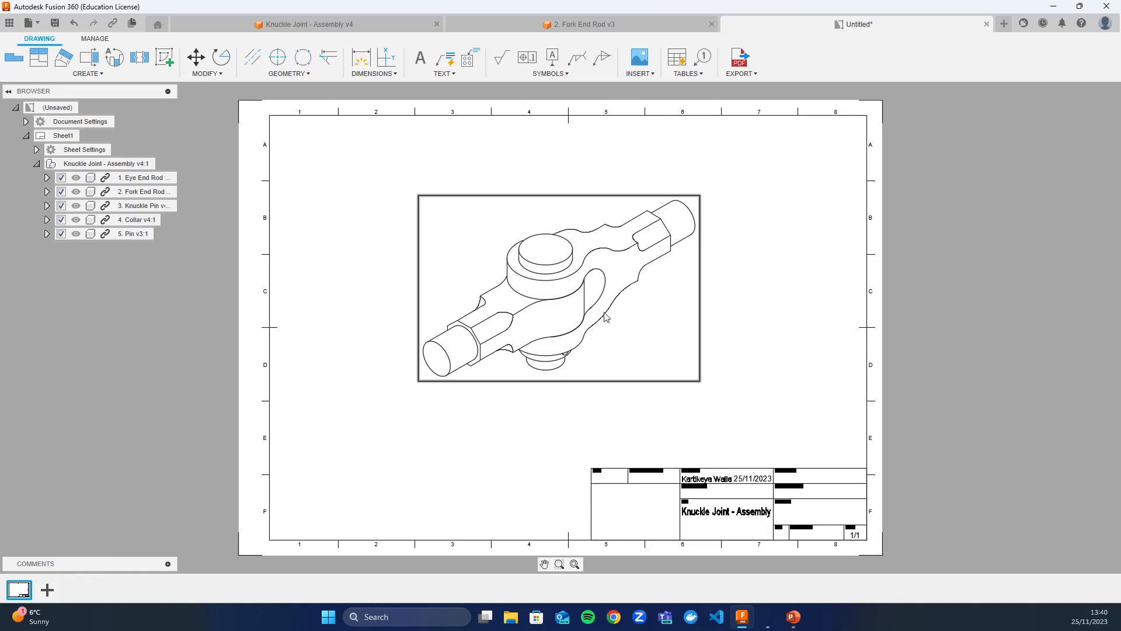
Add a first-level parts list for the assembly and position it in the sheet's lower-left corner, just above the border.
left_click(688, 75)
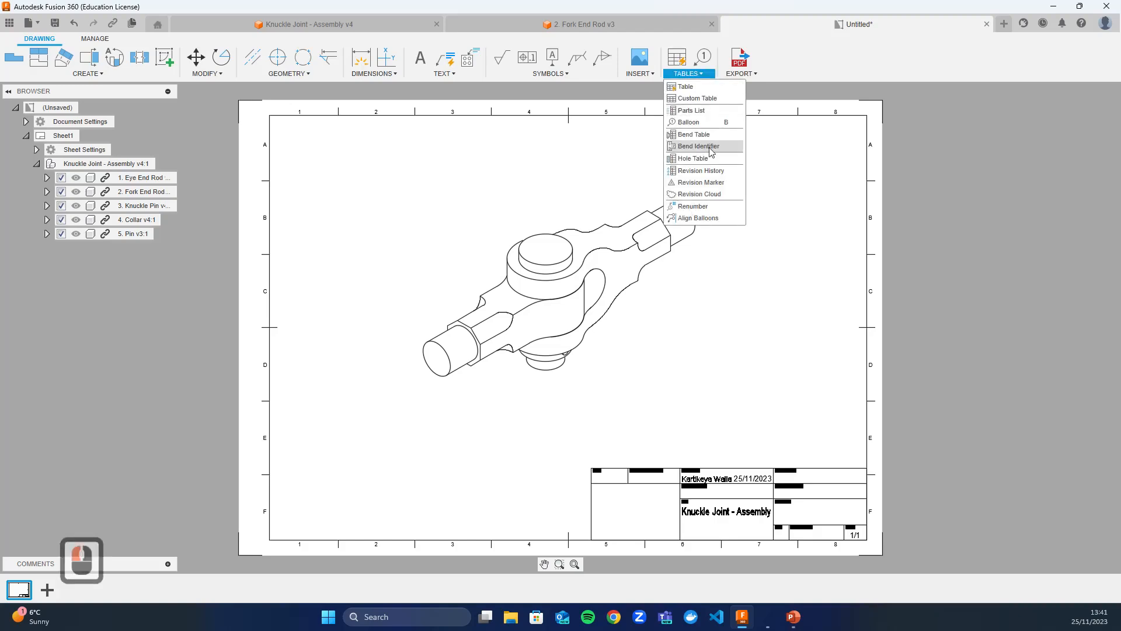
left_click(691, 111)
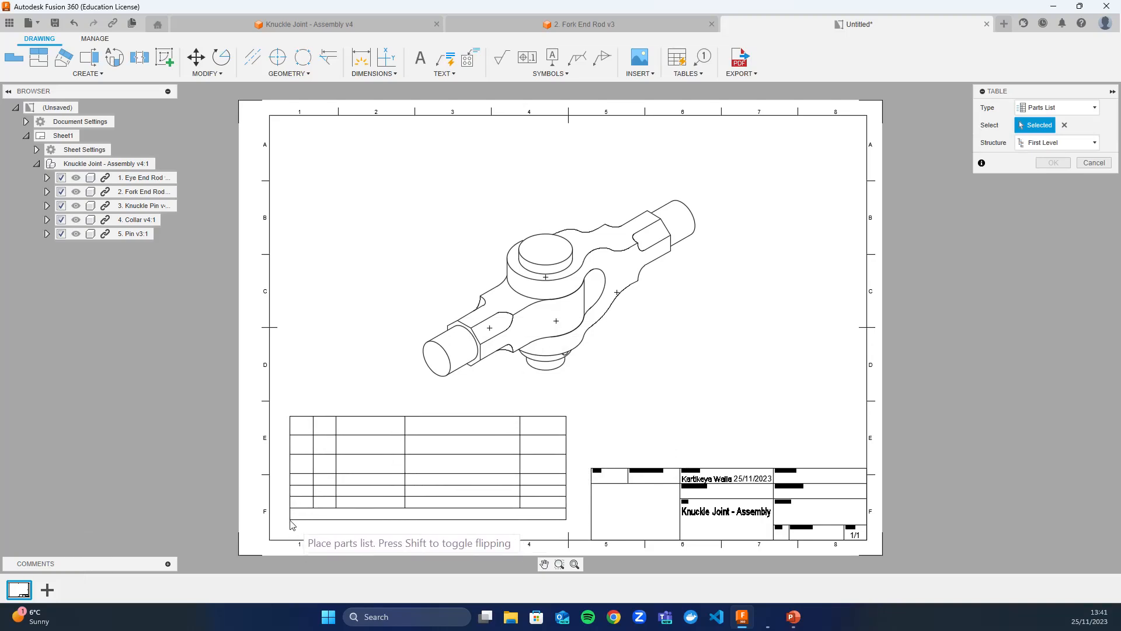
left_click(291, 523)
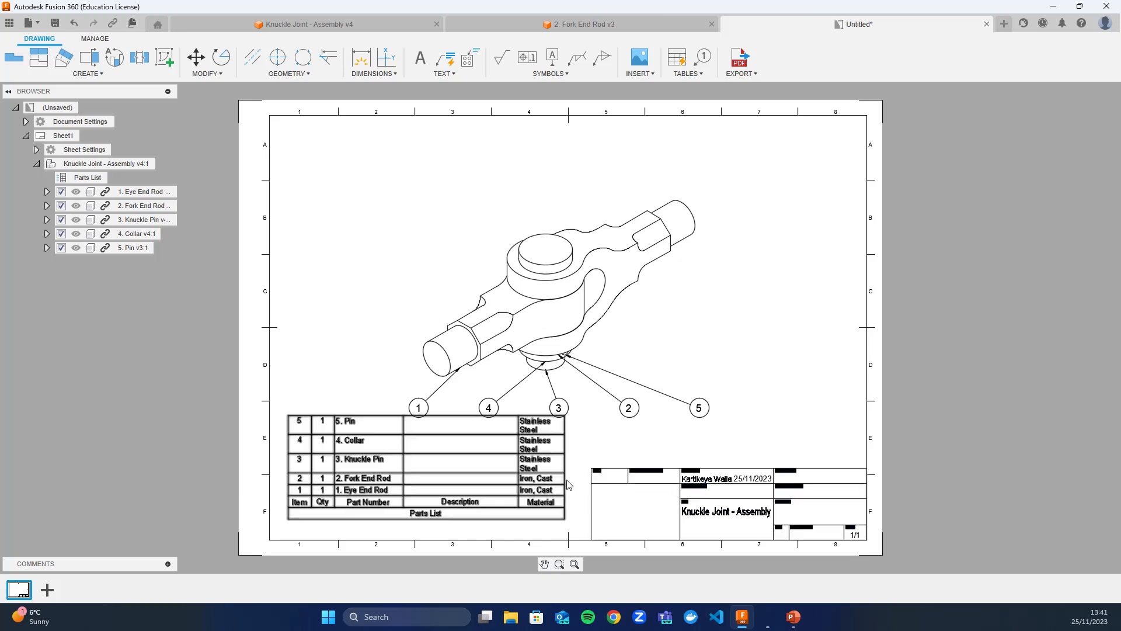
mouse_move(568, 484)
left_mouse_down()
mouse_move(578, 479)
mouse_move(570, 494)
left_mouse_up()
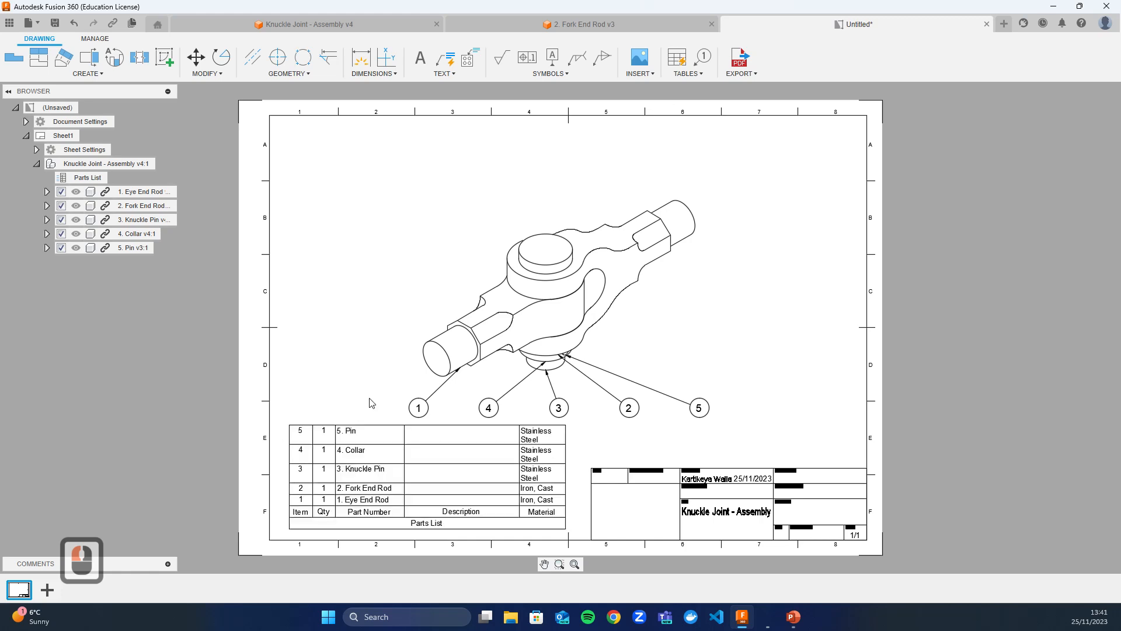
Edit the parts list and set its table direction to Down.
double_click(456, 506)
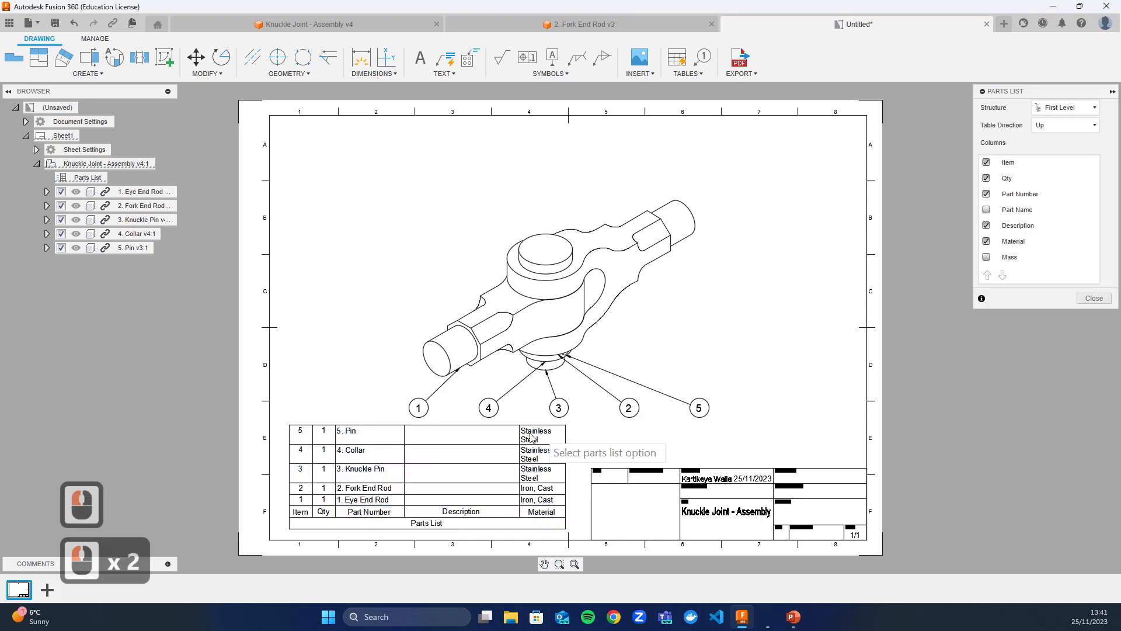
left_click_drag(995, 94, 767, 191)
left_click(834, 218)
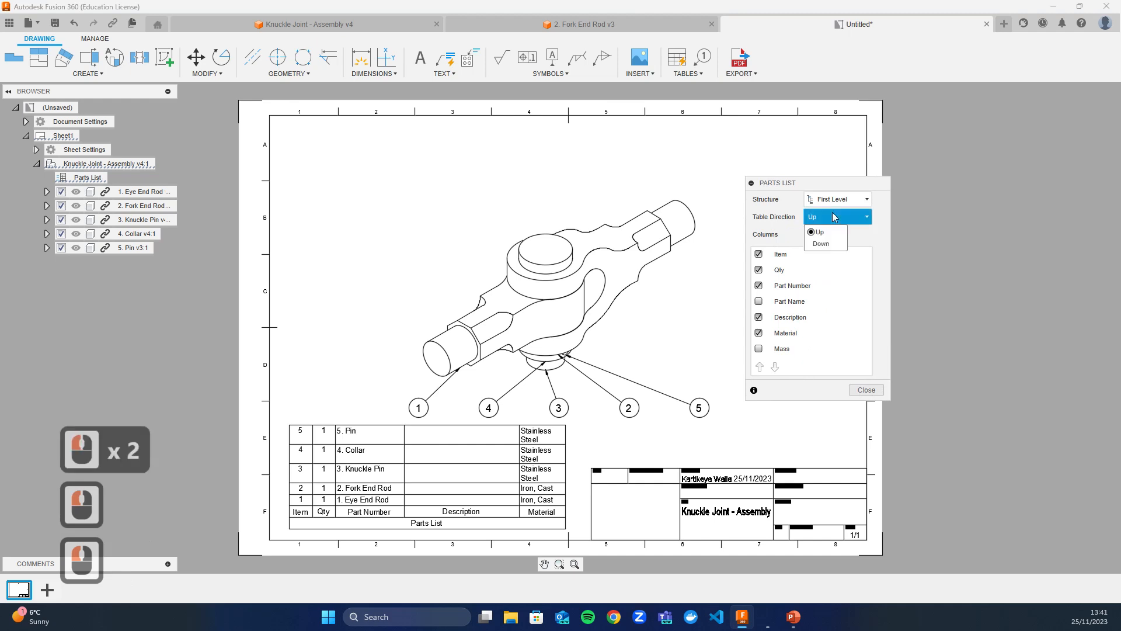
left_click(821, 243)
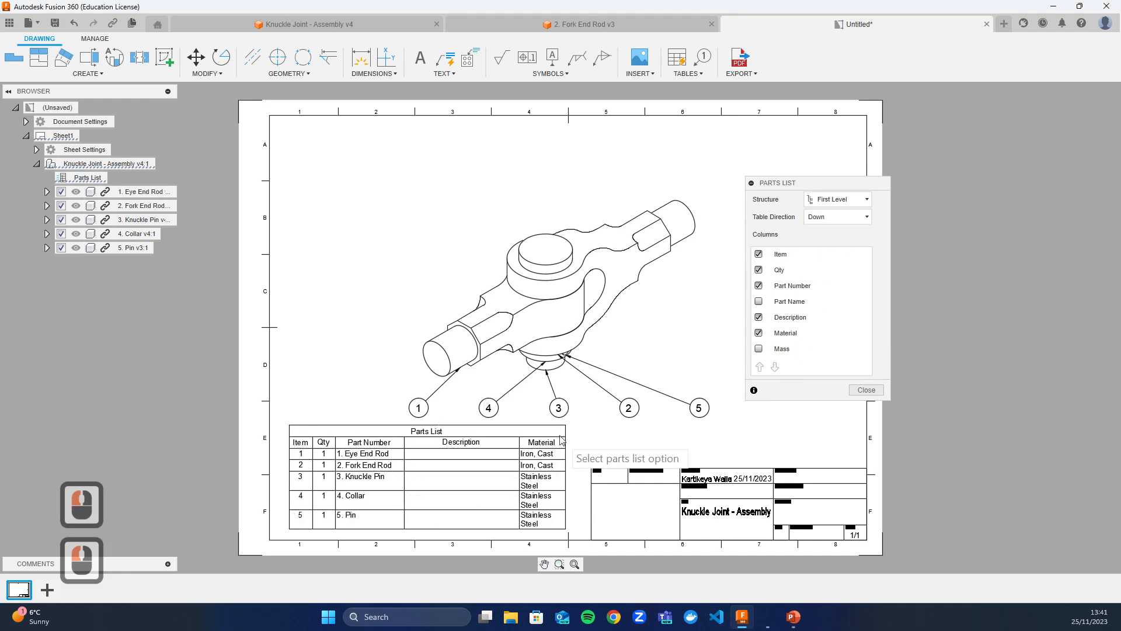
Show Part Name and hide Description and Part Number in the parts list, trying the Mass column and removing it again.
left_click(759, 318)
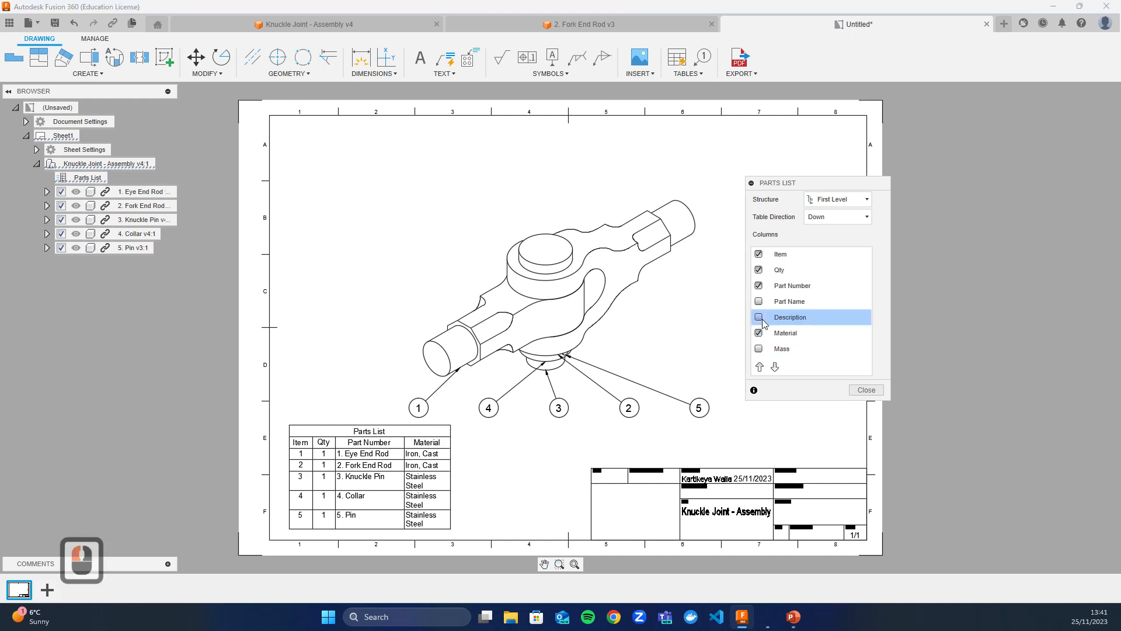
left_click(760, 350)
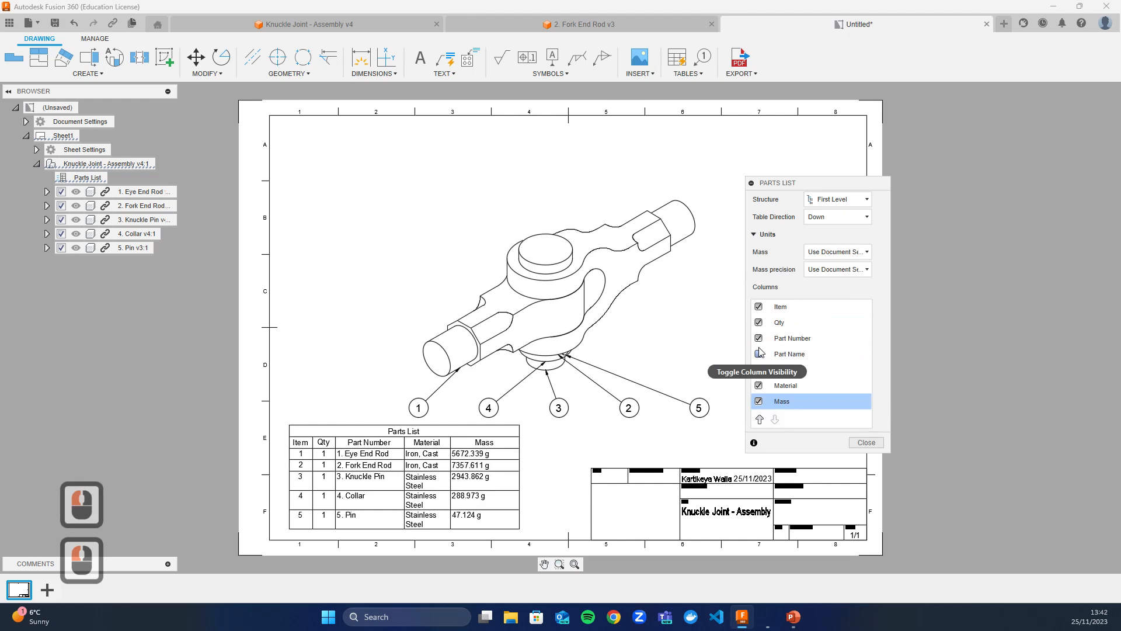
left_click(759, 354)
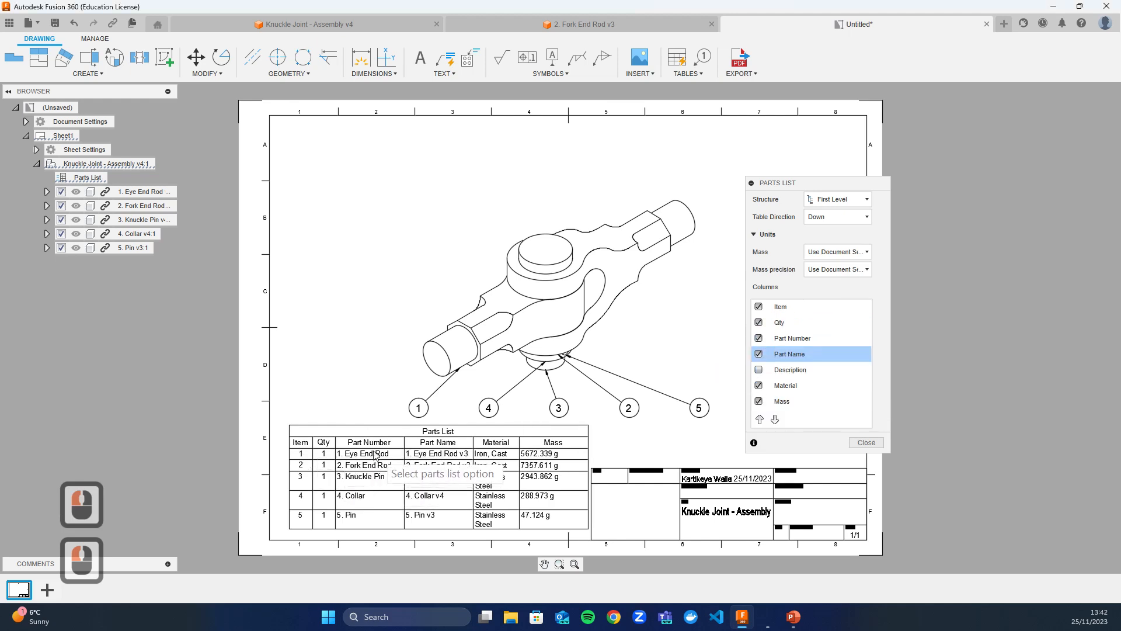
left_click(758, 401)
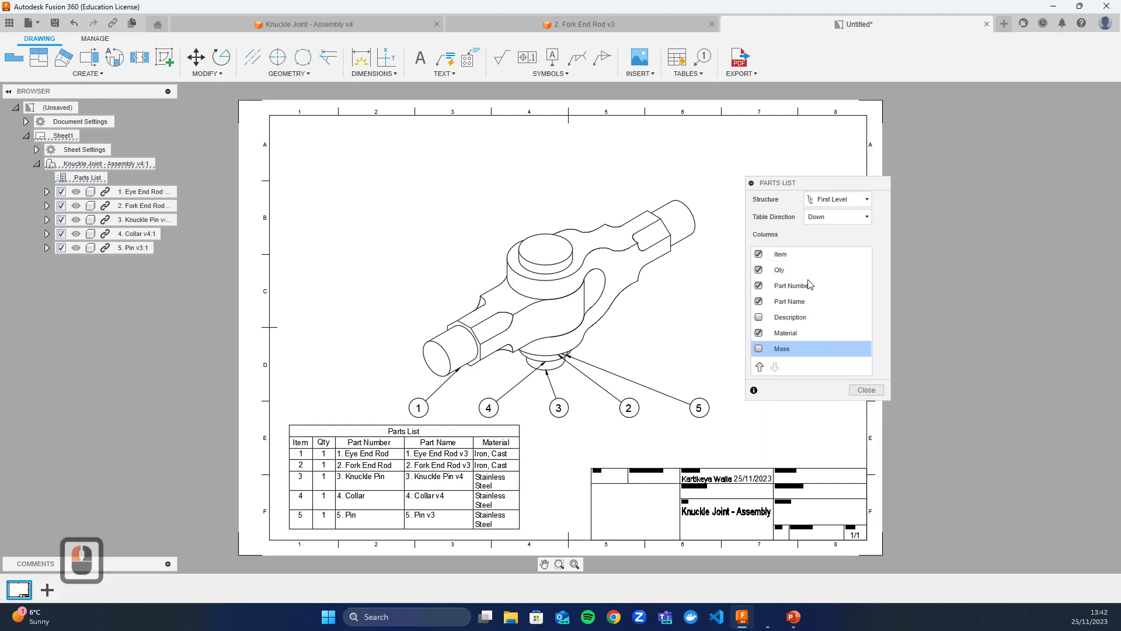
left_click(758, 285)
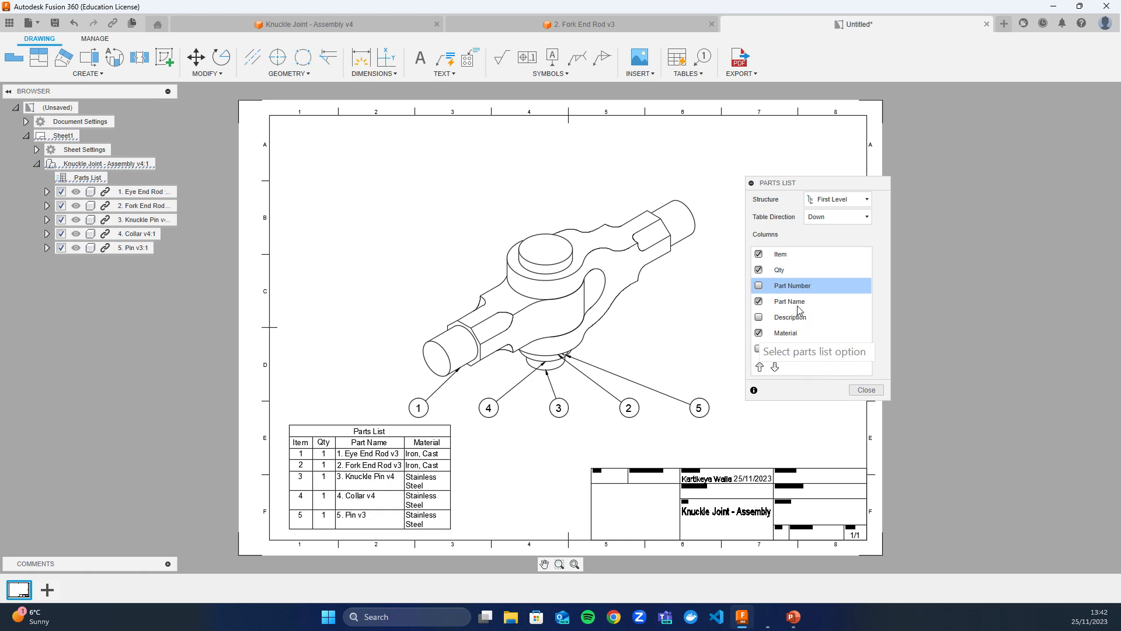
Reorder the parts list columns so that Qty follows Part Name, and finish editing the table.
left_click(791, 269)
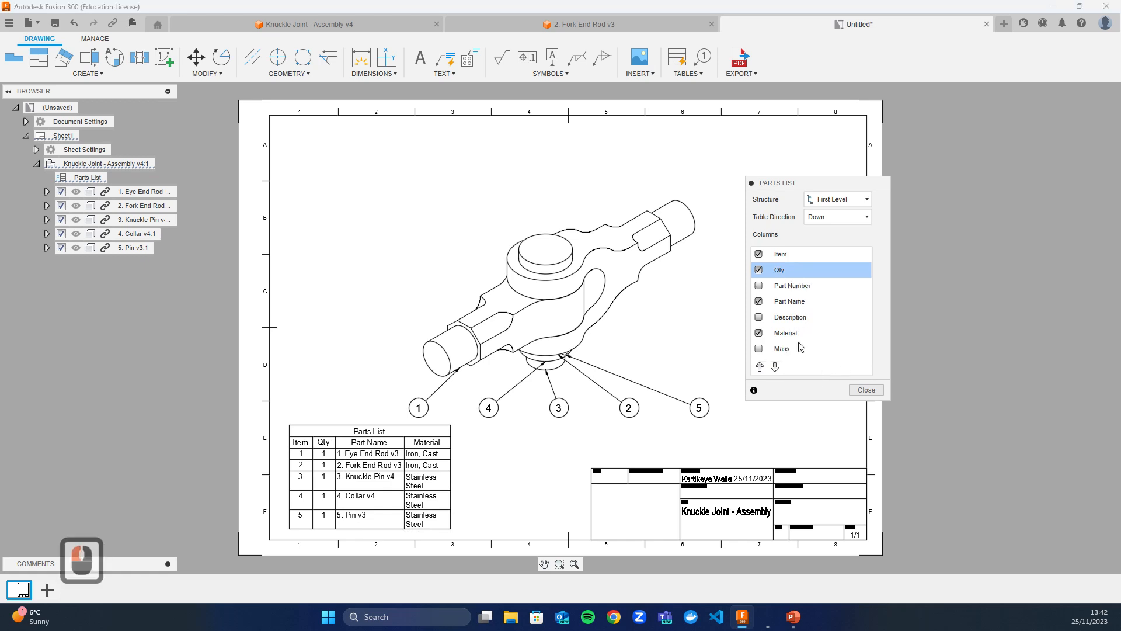
left_click(776, 366)
left_click(776, 367)
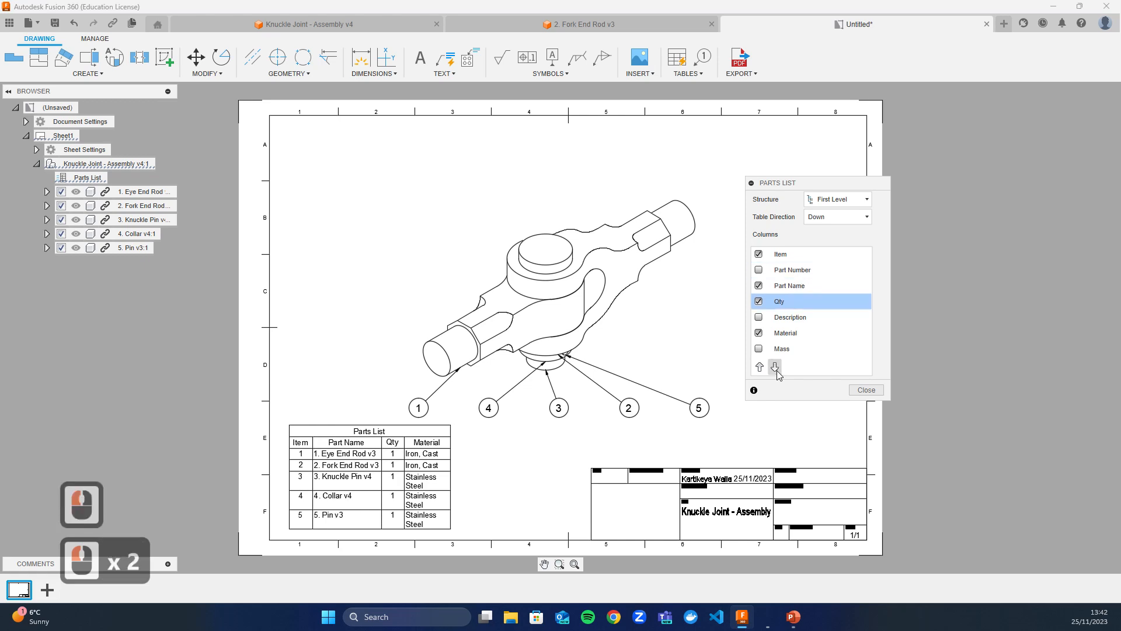
left_click(866, 390)
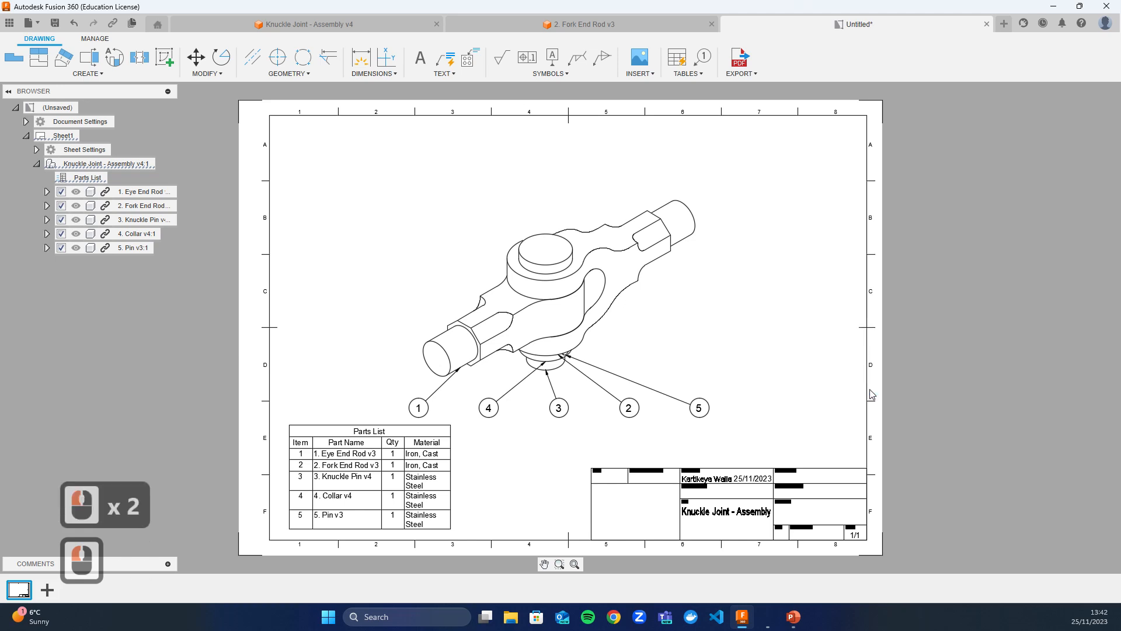
Widen the parts list's Material, Part Name and Qty columns and move the table closer to the sheet's lower-left border corner.
left_click(450, 495)
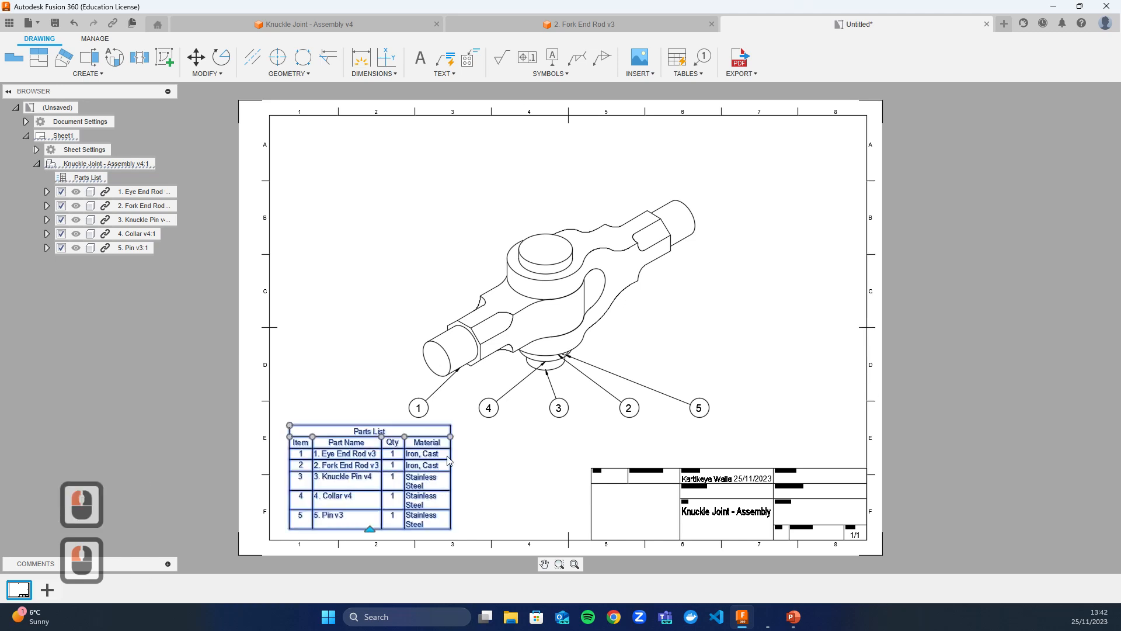
left_click_drag(450, 436, 542, 437)
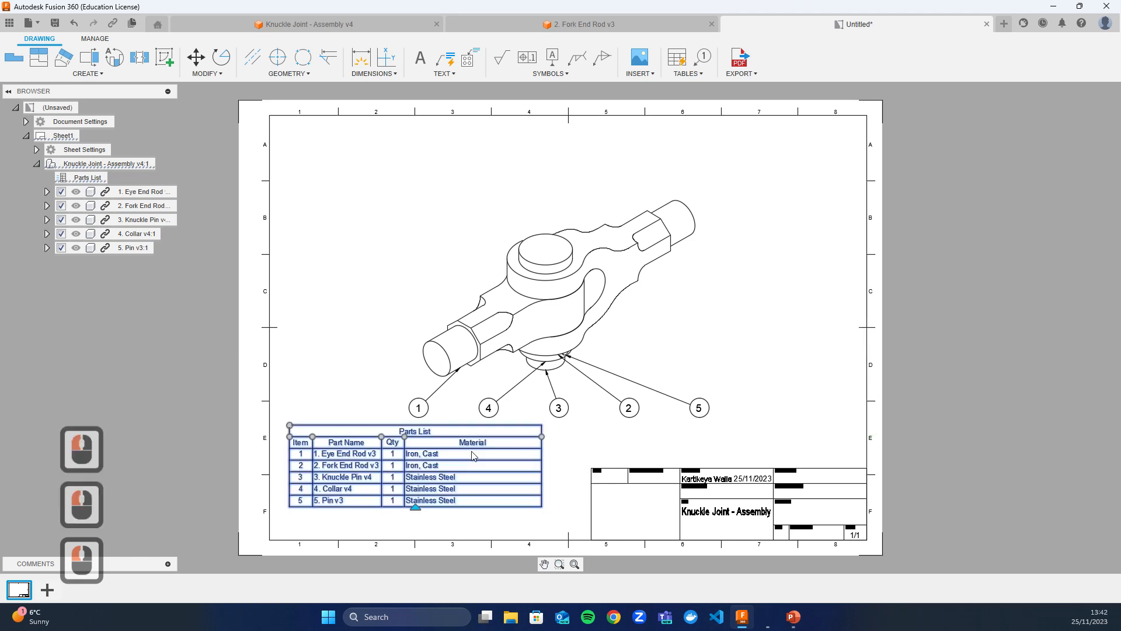
mouse_move(404, 437)
left_mouse_down()
mouse_move(421, 437)
mouse_move(383, 438)
mouse_move(432, 442)
mouse_move(419, 451)
left_mouse_up()
left_click(421, 453)
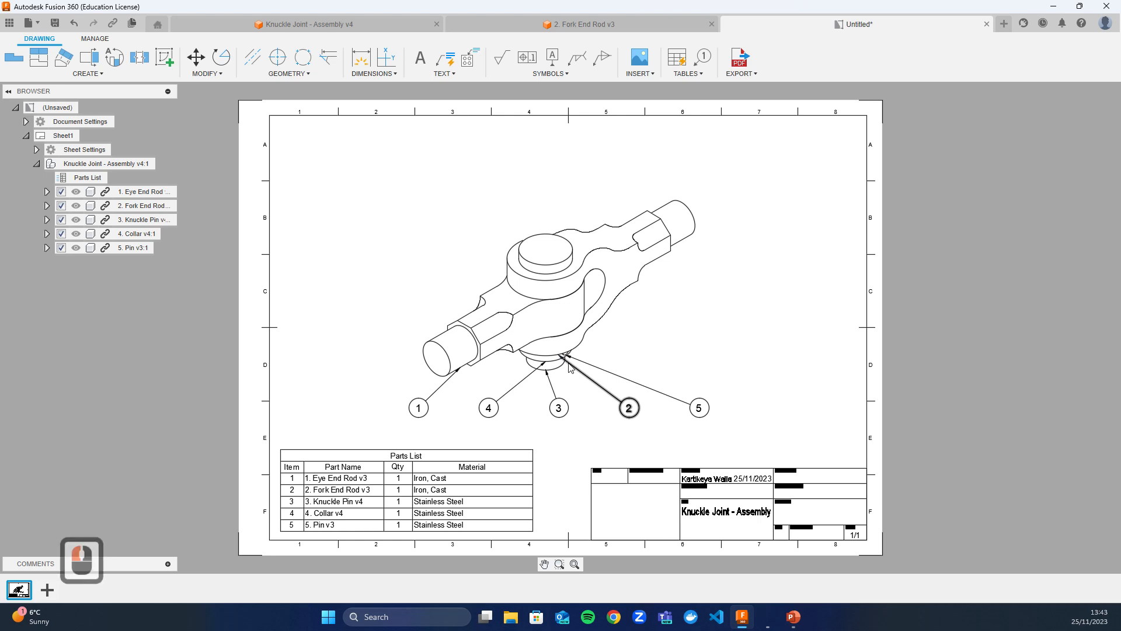
Delete balloon 2, whose leader points into the crowded area beside the collar.
left_click(633, 411)
left_click(630, 408)
left_click(621, 428)
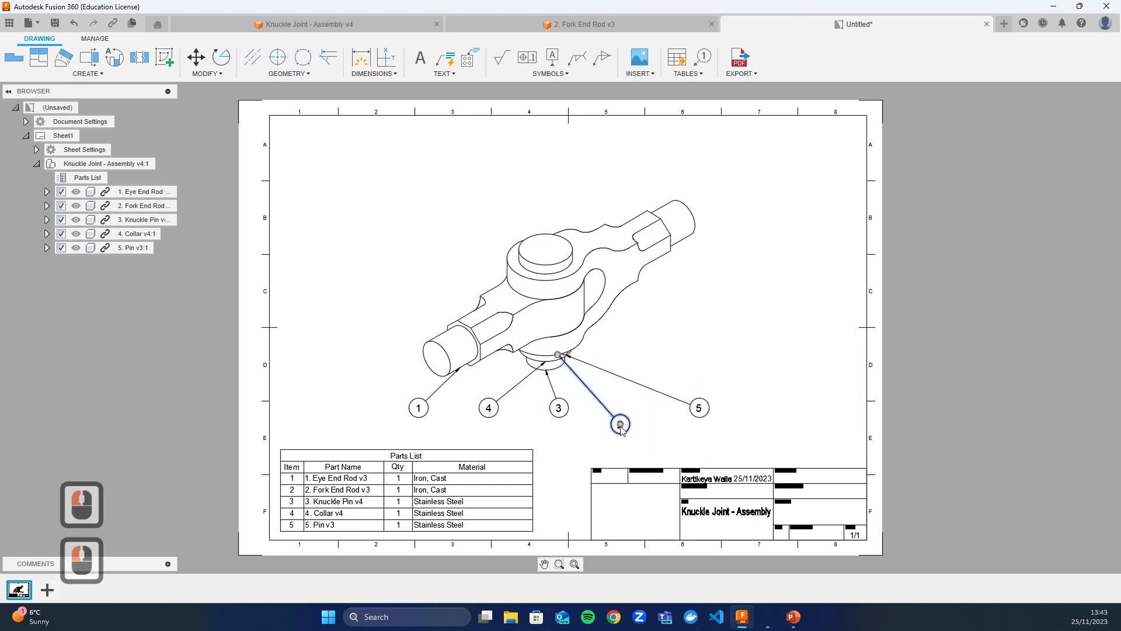
key("Delete")
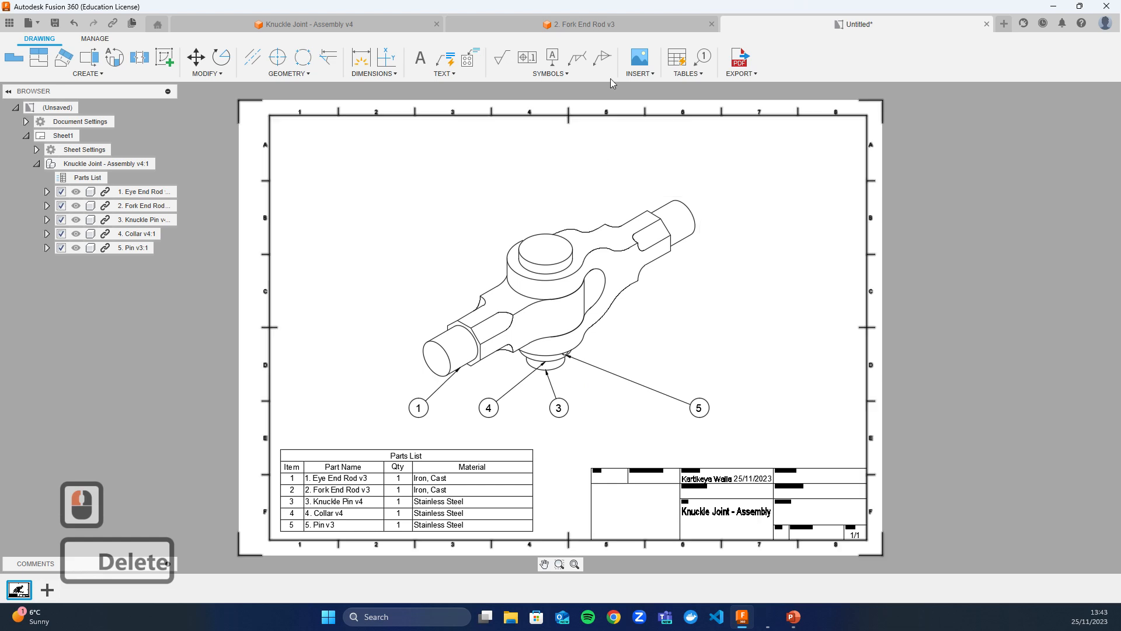
Add a balloon to the fork end rod's lower outer edge, with a horizontal leader extending right of the isometric view.
left_click(681, 75)
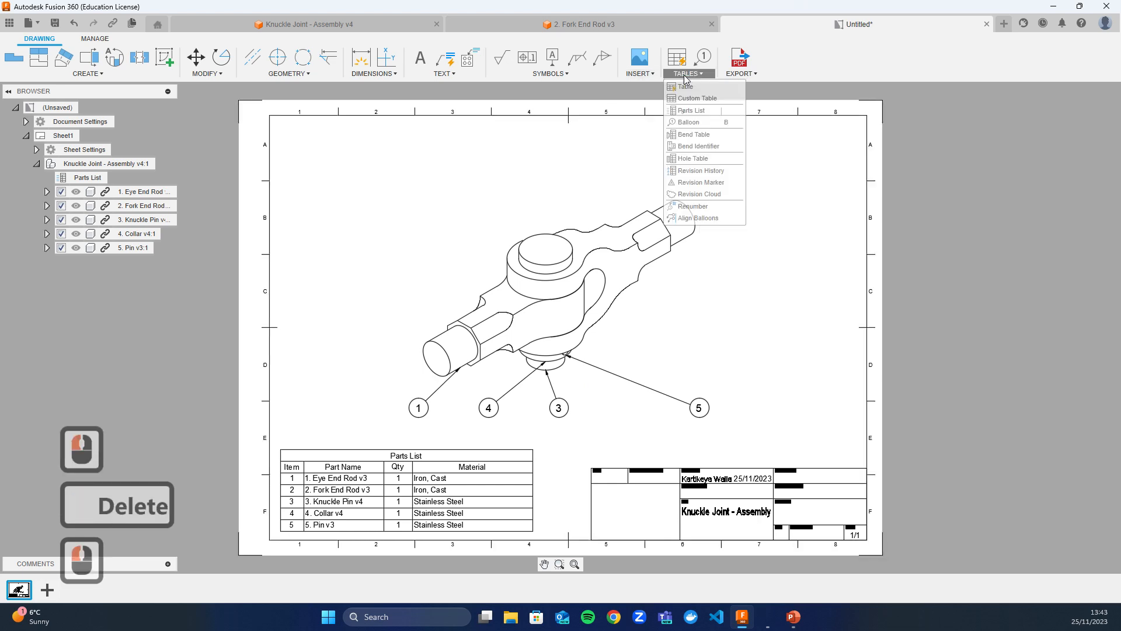
left_click(689, 122)
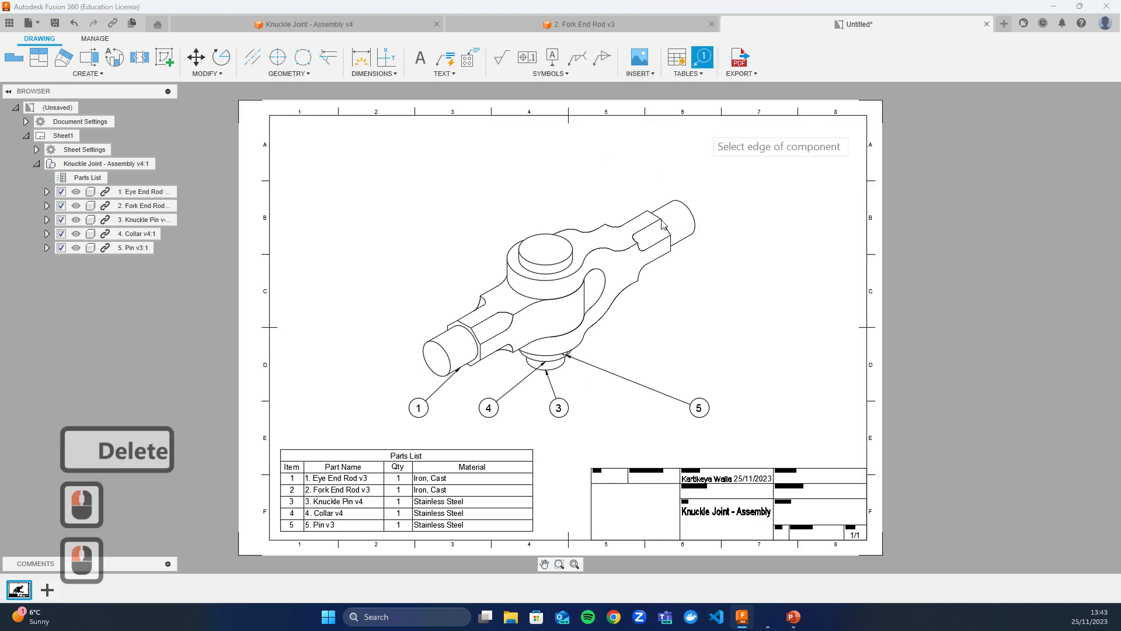
left_click(644, 267)
left_click(712, 265)
left_click(1093, 127)
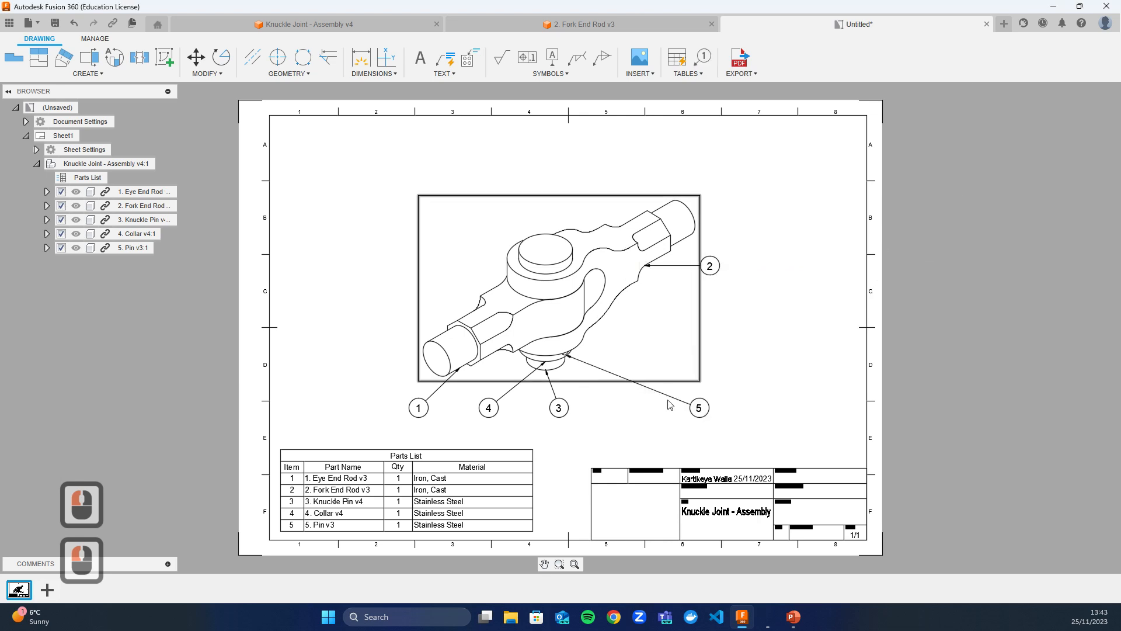
Move balloon 5 so its leader runs horizontally, and balloon 1 so its leader runs vertically below the eye end rod.
left_click(700, 408)
left_click(701, 407)
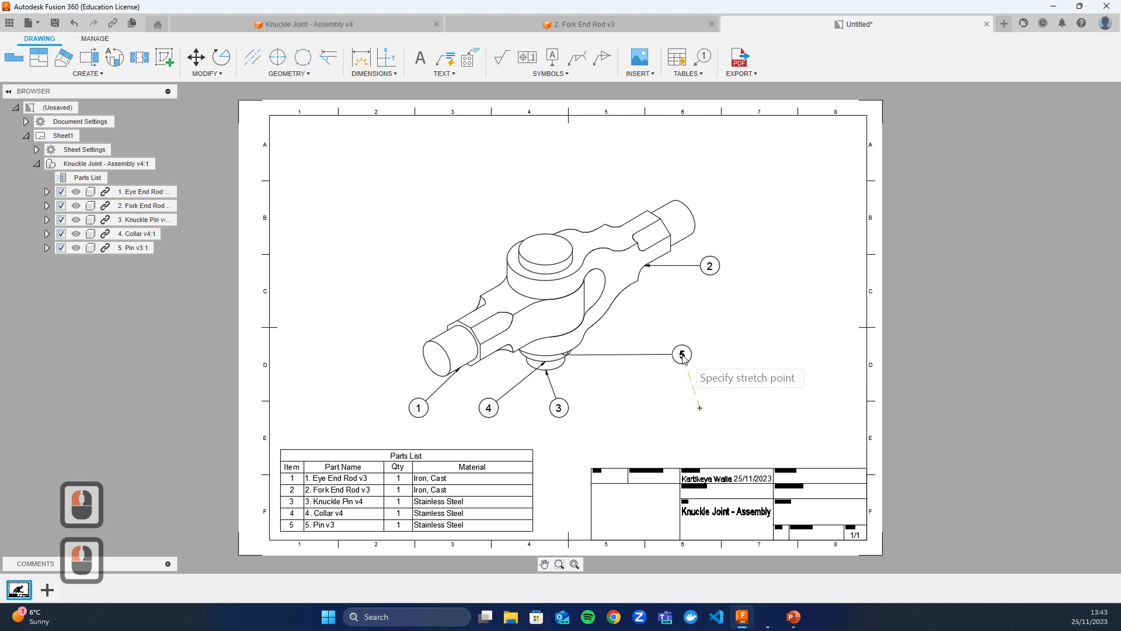
left_click(682, 357)
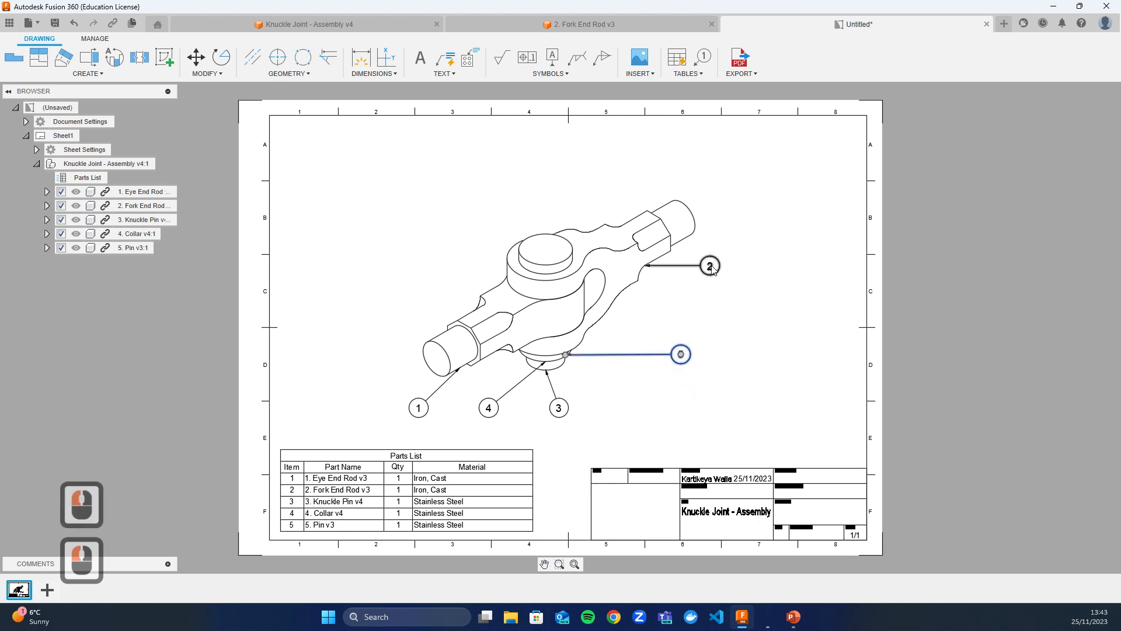
left_click(417, 411)
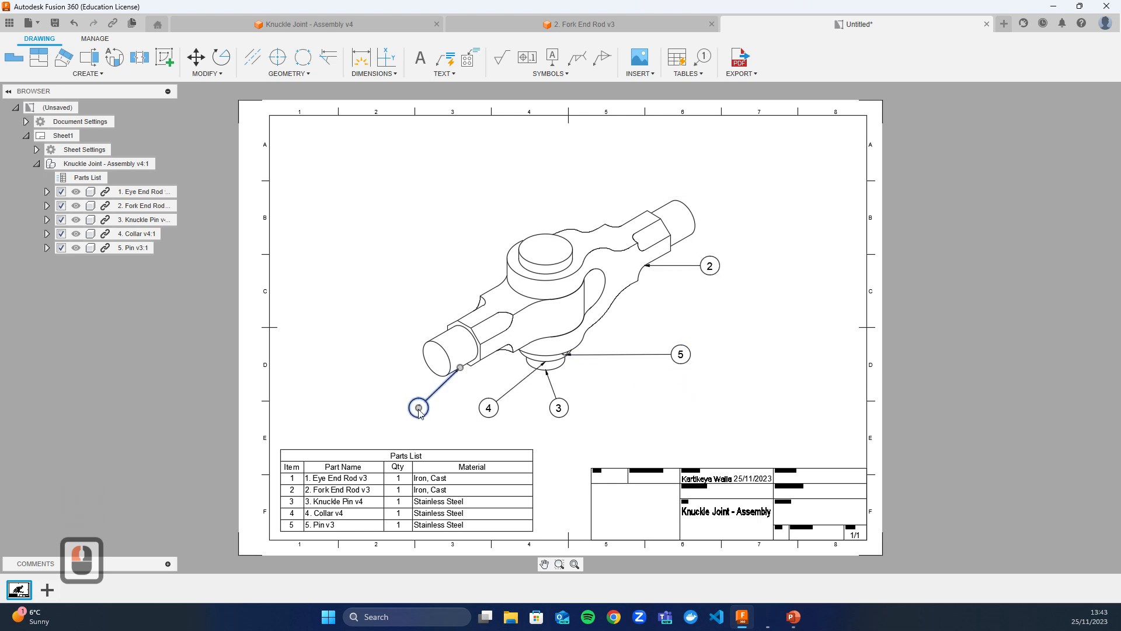
left_click(417, 413)
left_click_drag(420, 412, 462, 411)
left_click(461, 408)
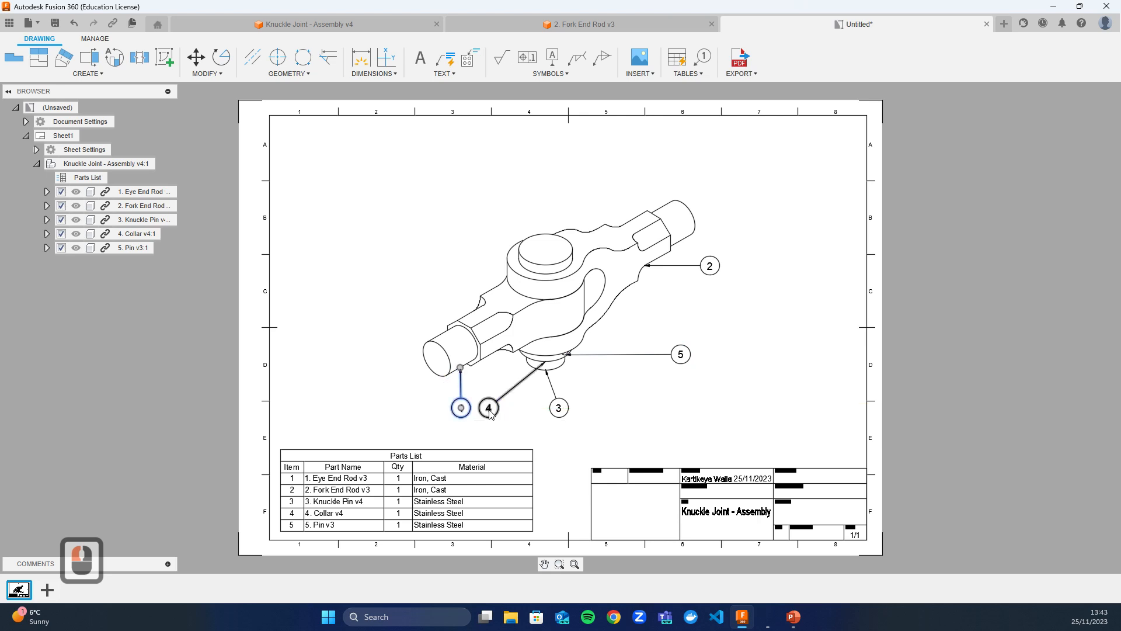
Move balloon 3 directly beneath the knuckle pin, level with balloon 4.
left_click(557, 408)
left_click(558, 408)
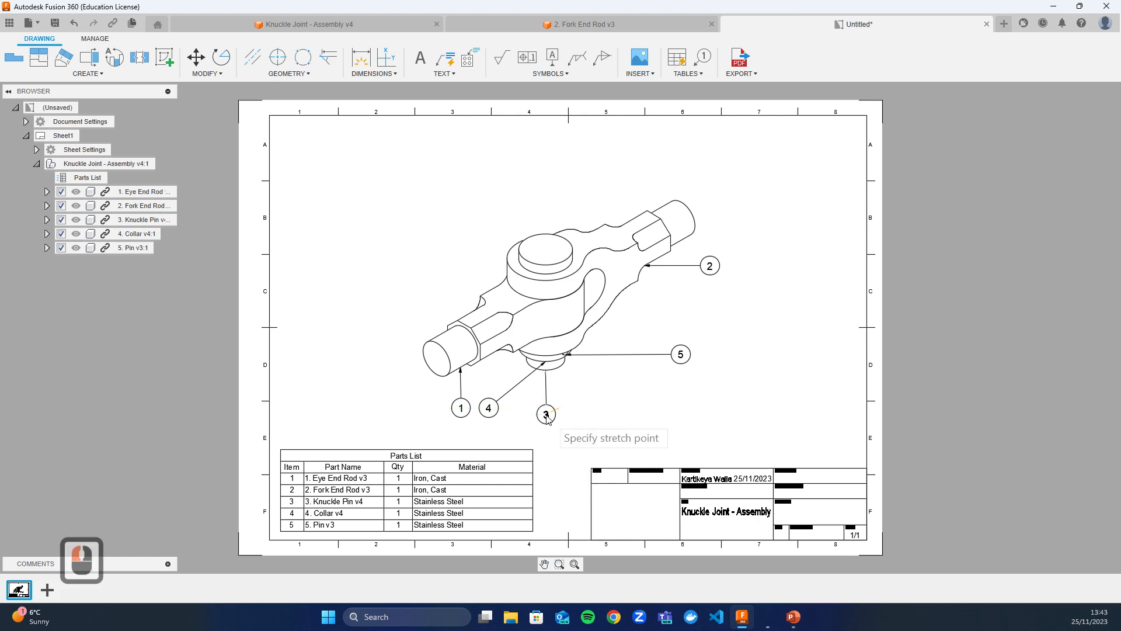
left_click(547, 408)
left_click(607, 402)
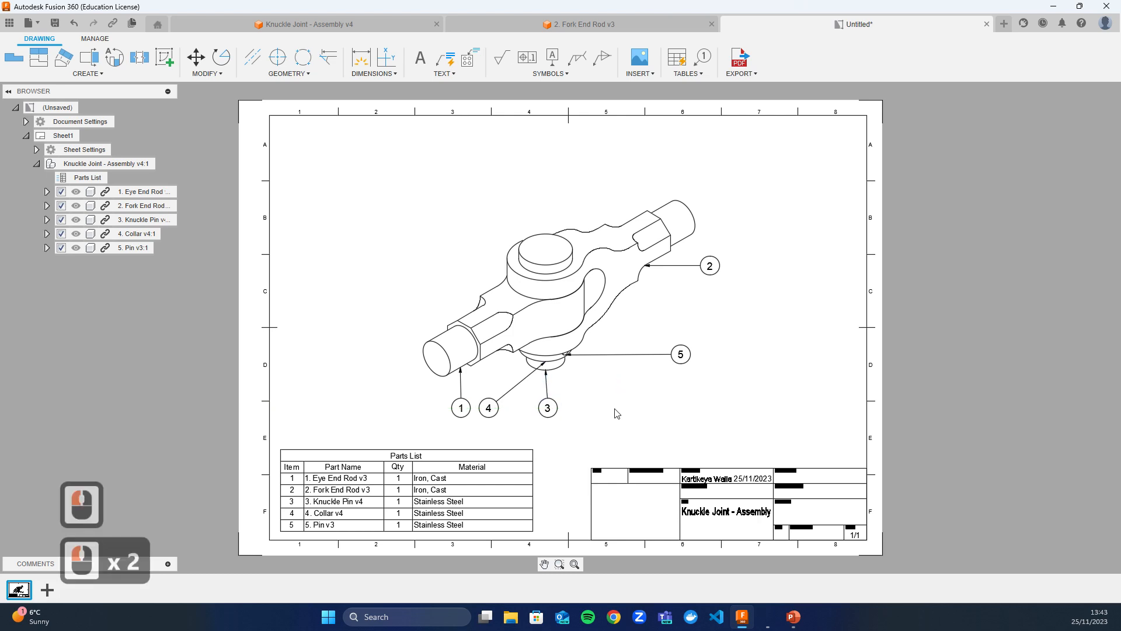
left_click(547, 409)
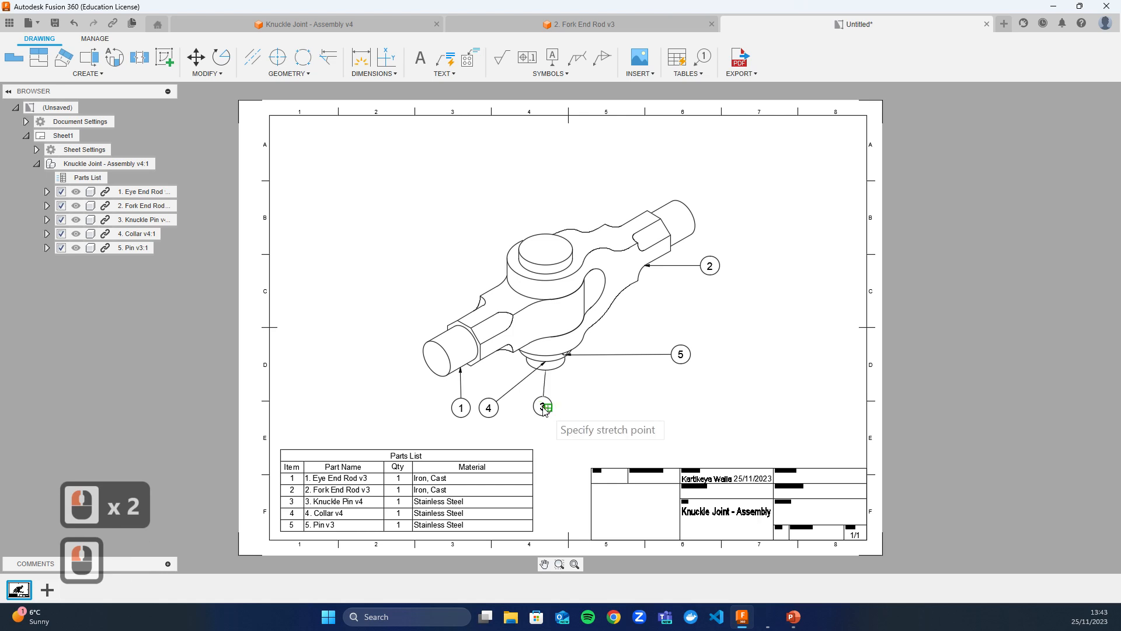
left_click(547, 408)
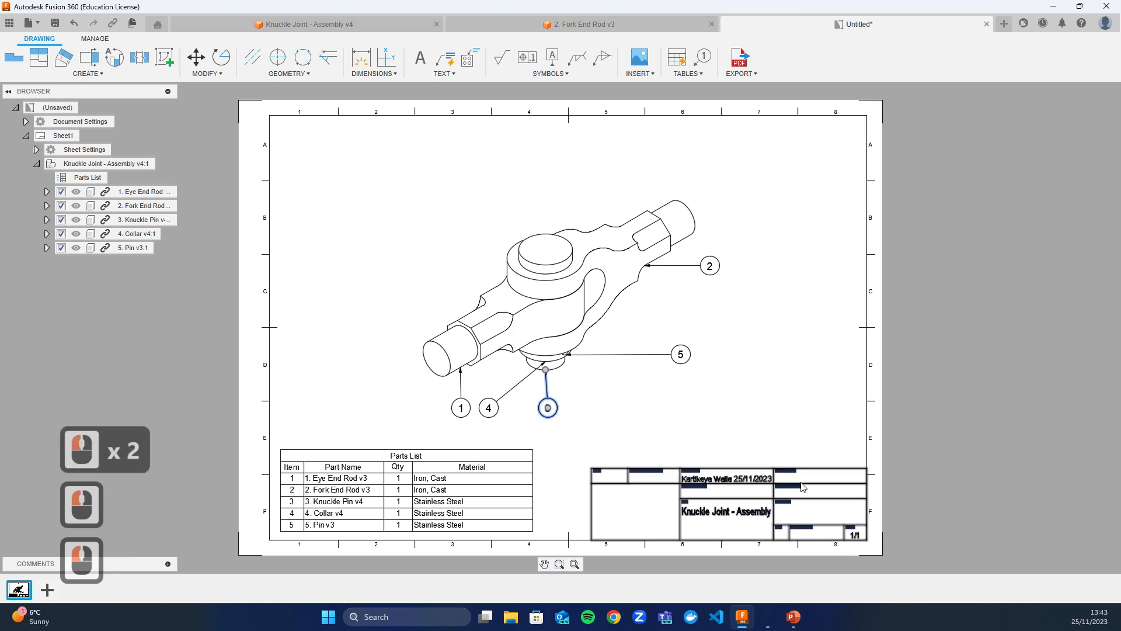
left_click(740, 486)
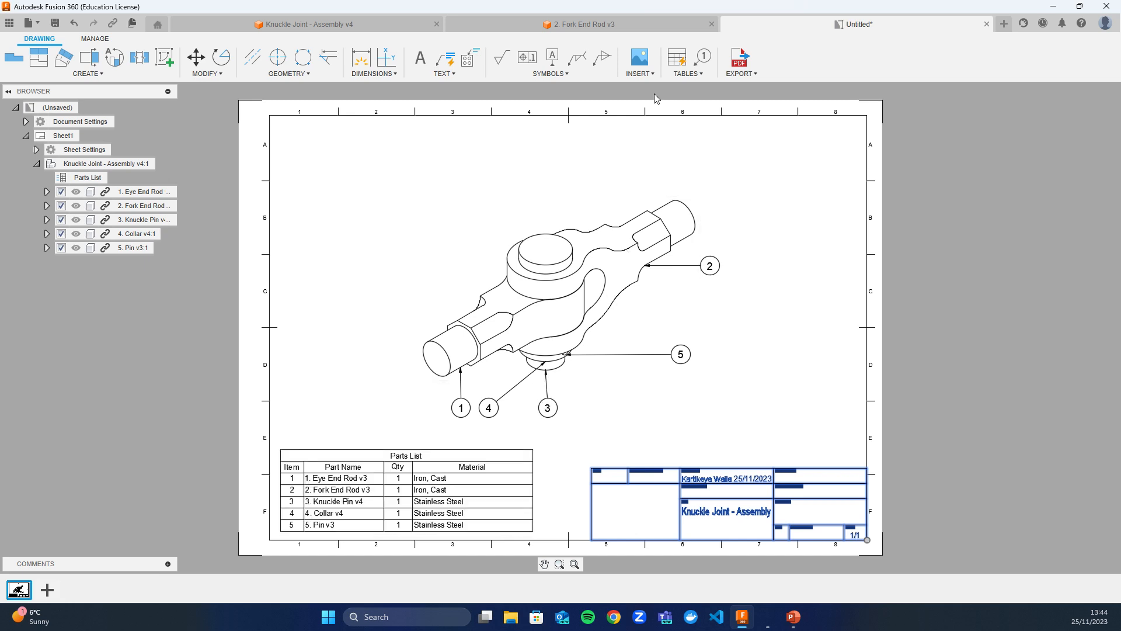
left_click(682, 74)
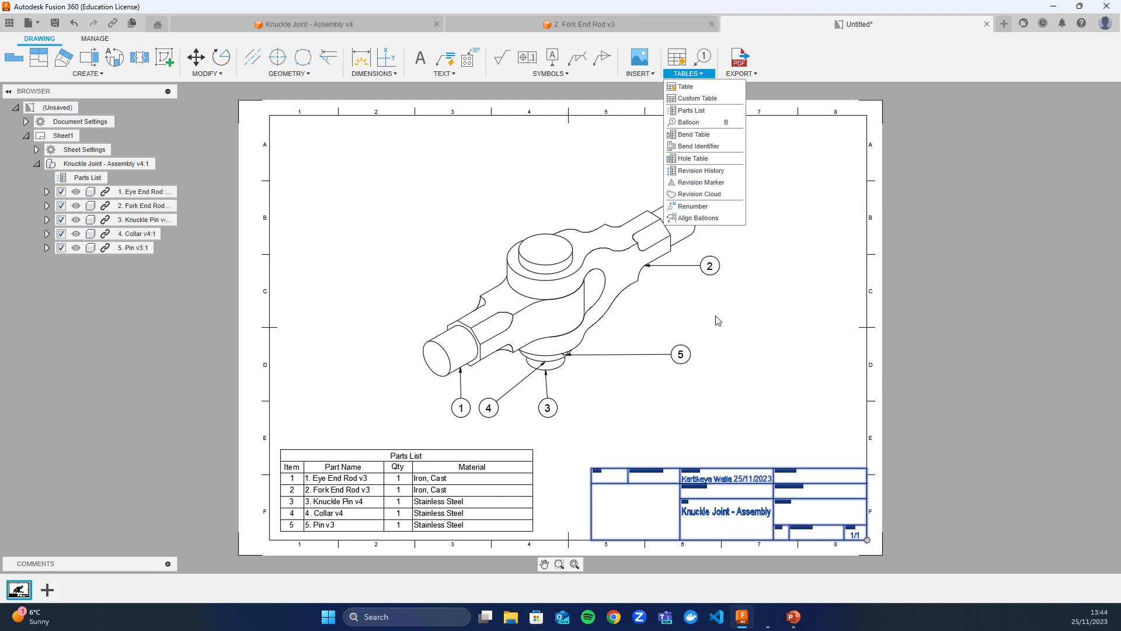
left_click(728, 336)
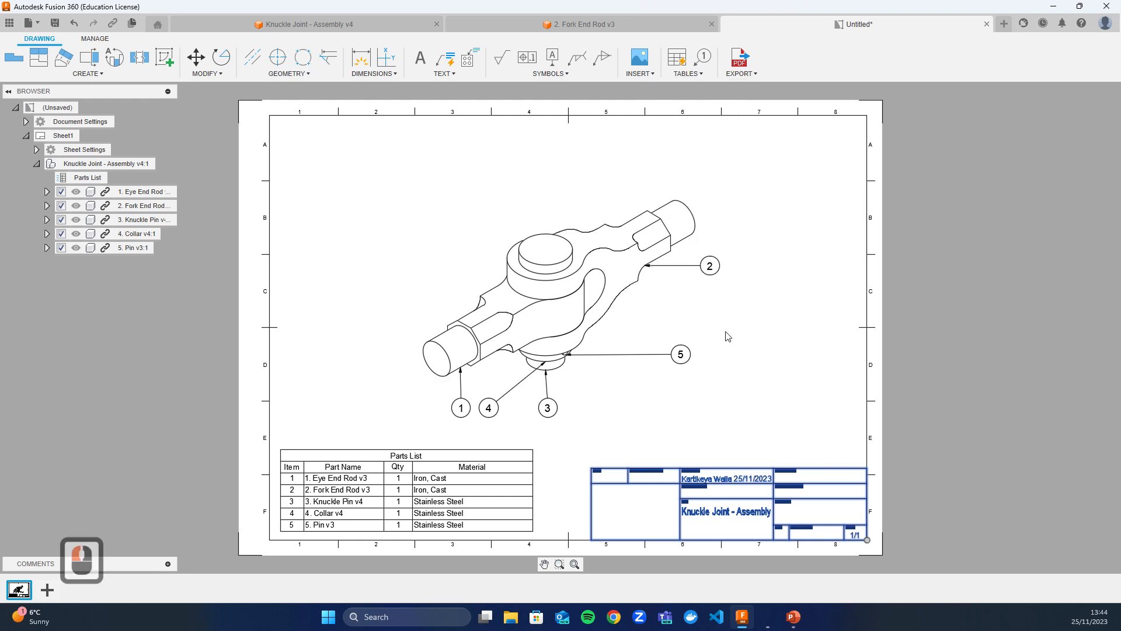
Move the isometric view with its balloons to the right side of the sheet, above the title block.
left_click(610, 308)
key("m")
left_click(597, 303)
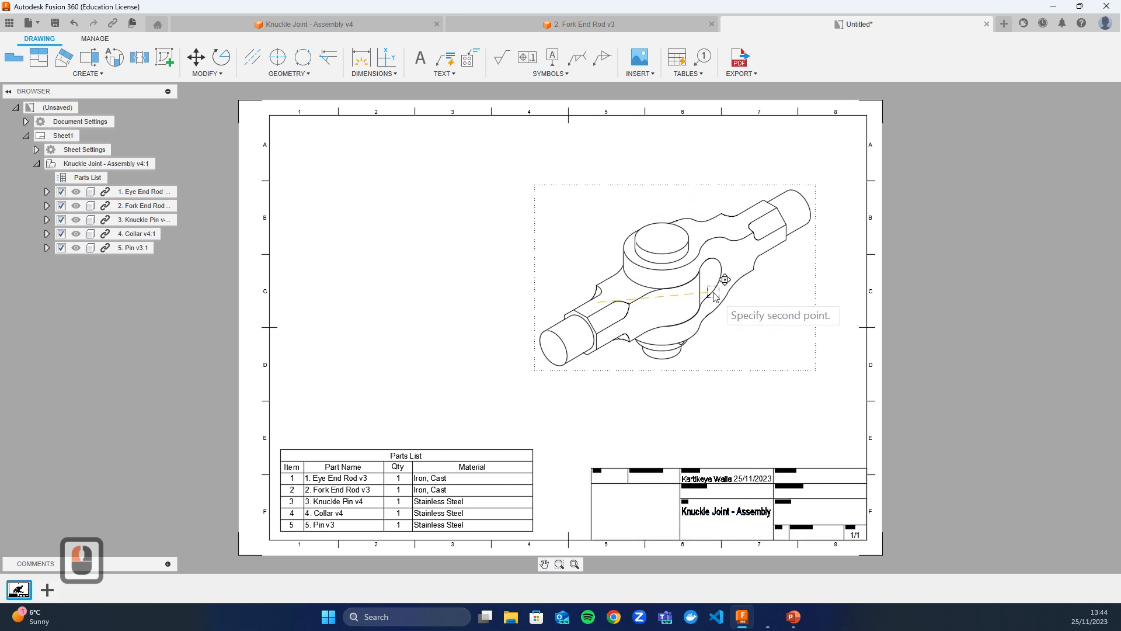
left_click(710, 301)
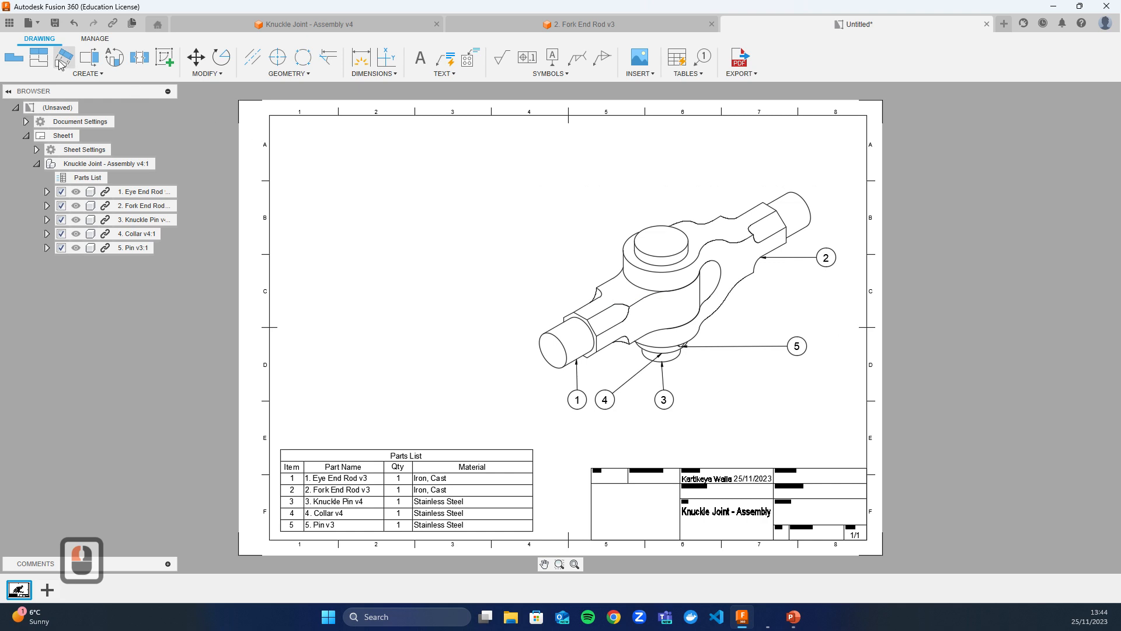
Place a front base view of the assembly at 1:4 scale with visible and hidden edges, left of the isometric view.
left_click(14, 58)
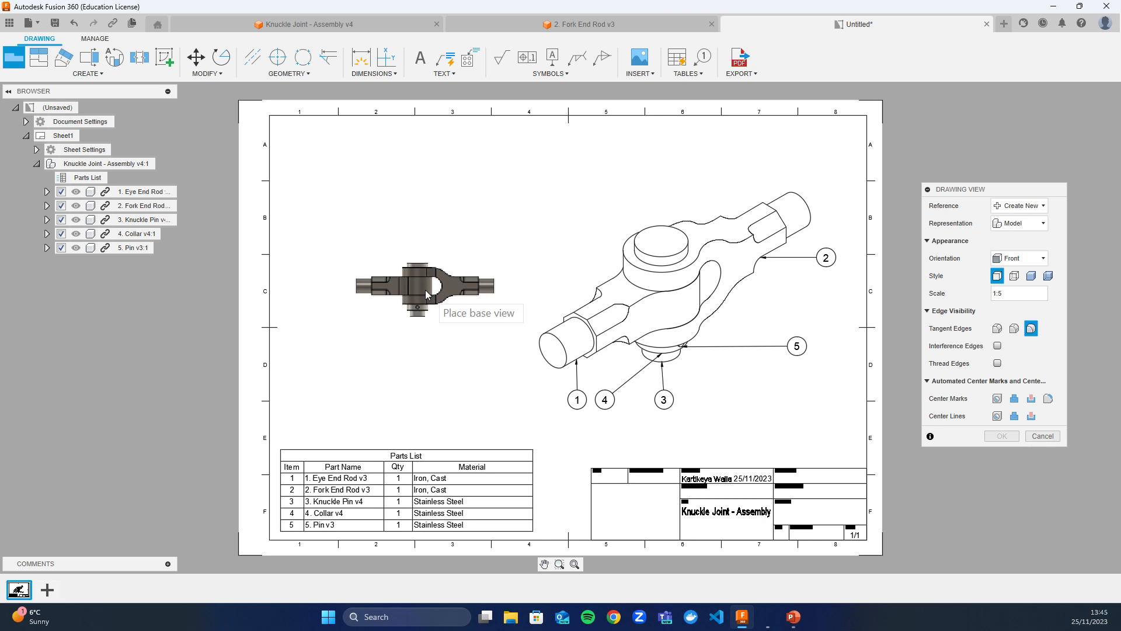
left_click(1018, 294)
key("BackSpace")
type("4")
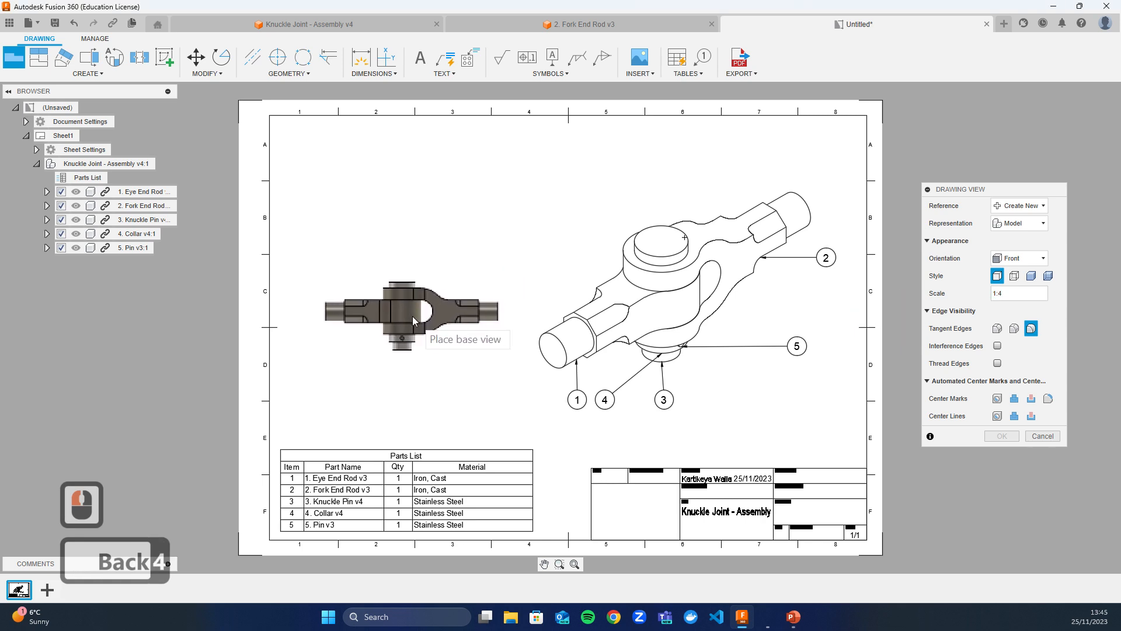
left_click(409, 318)
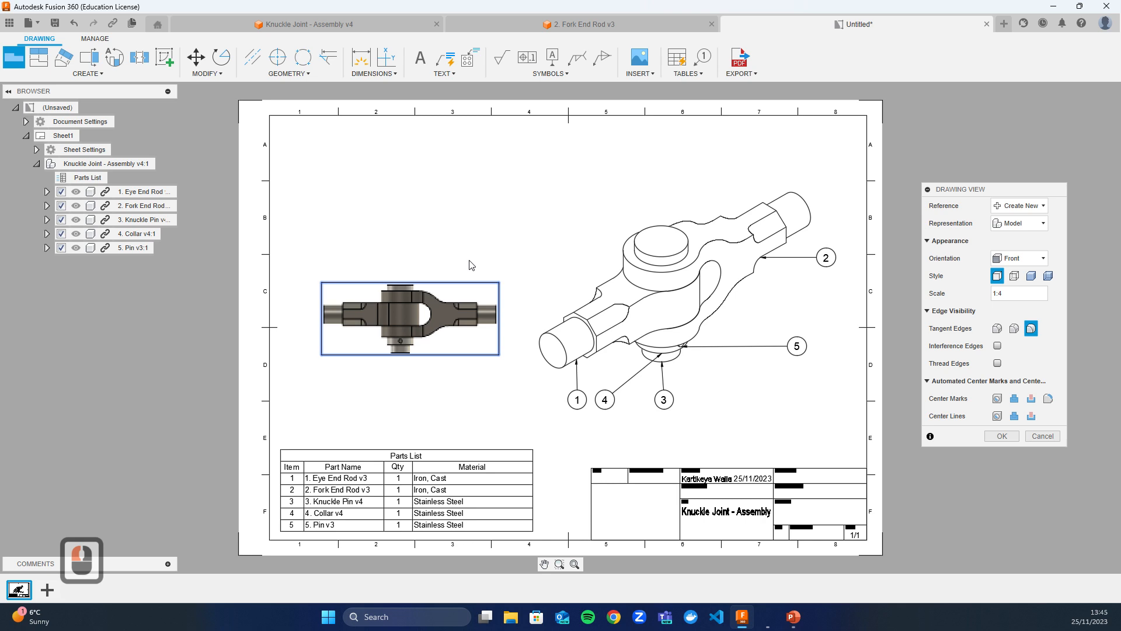
left_click(1014, 277)
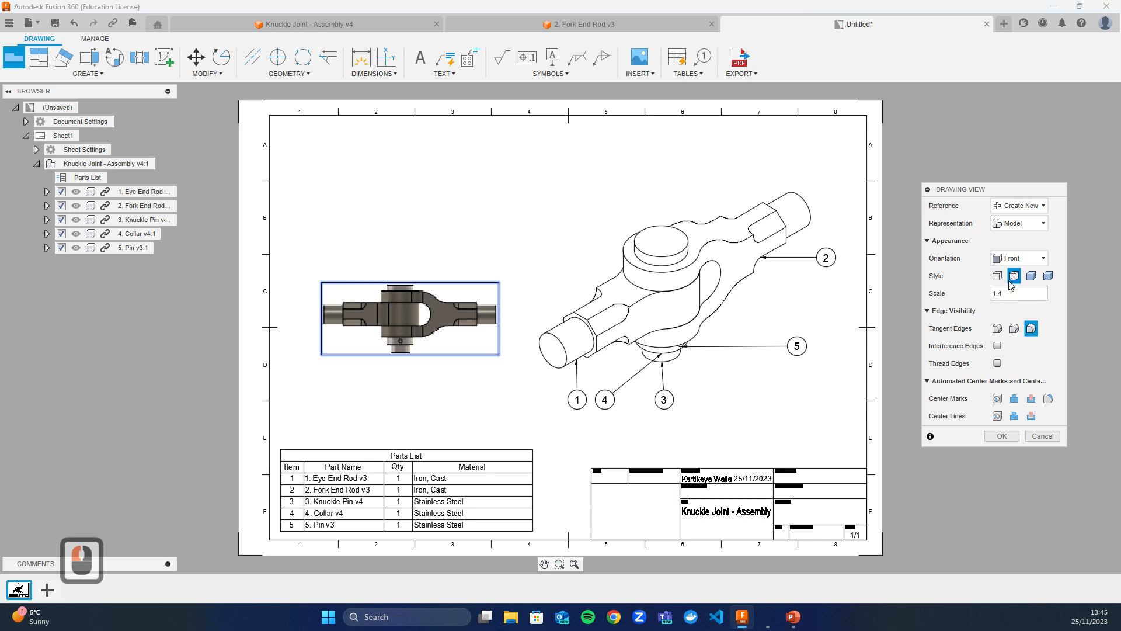
left_click(1002, 435)
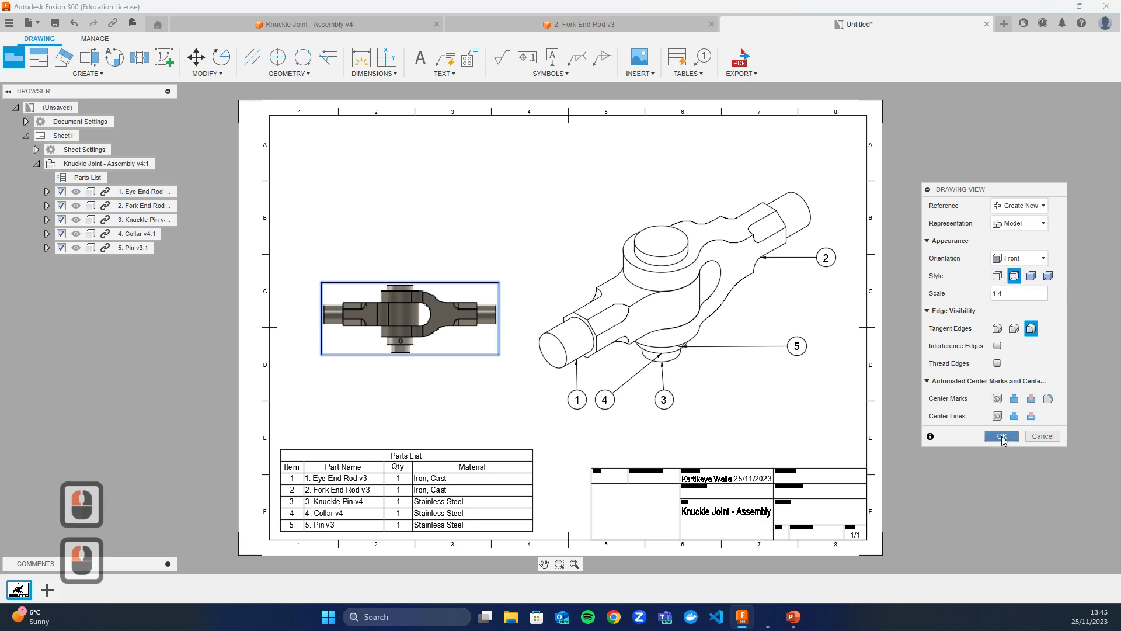
left_click(451, 304)
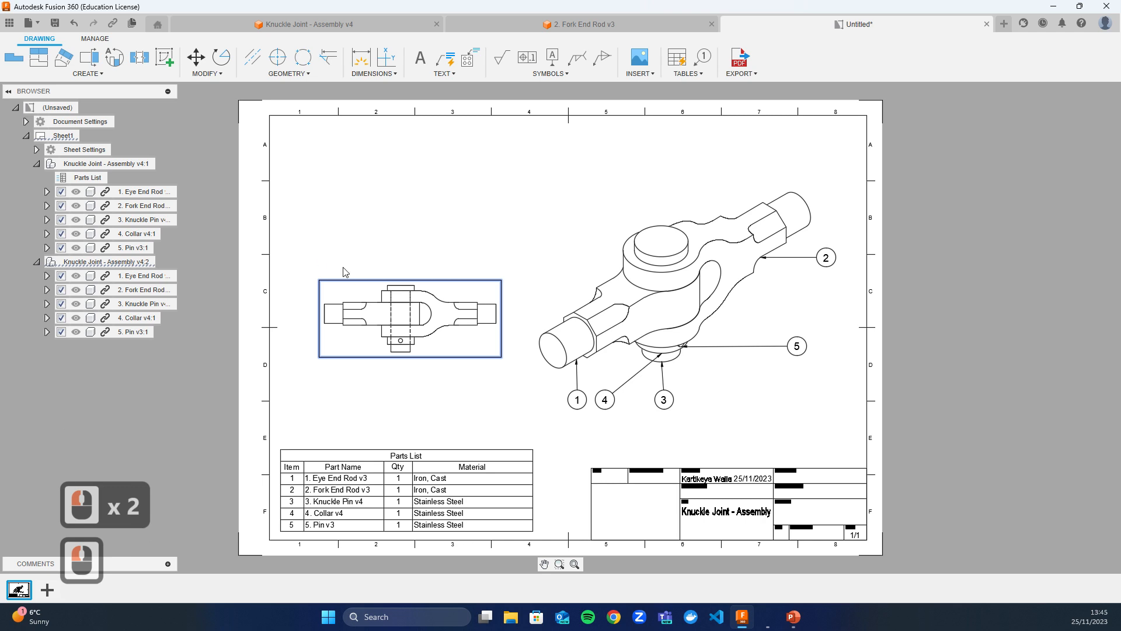
left_click(419, 316)
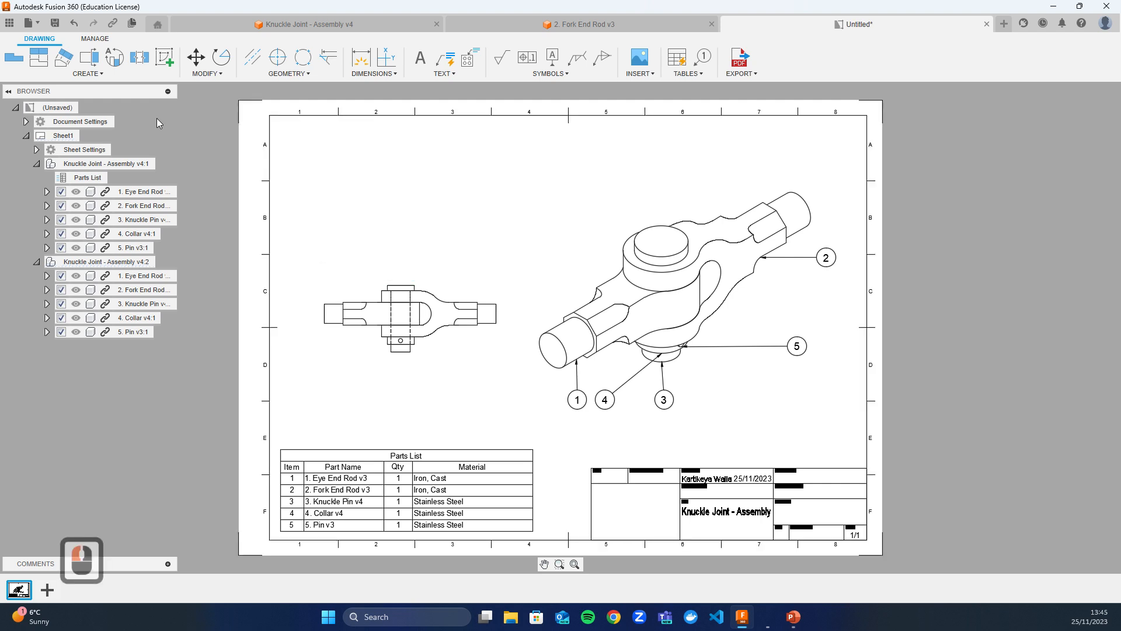
left_click(46, 62)
key("Escape")
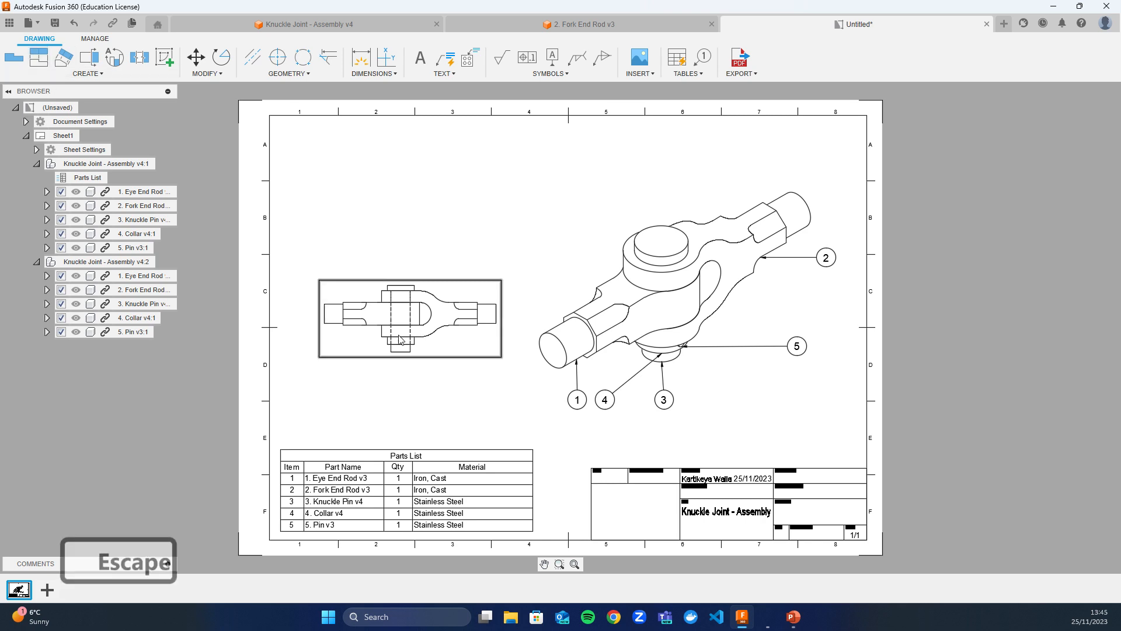
Project an orthographic view from the front view and place it directly above that view.
left_click(415, 317)
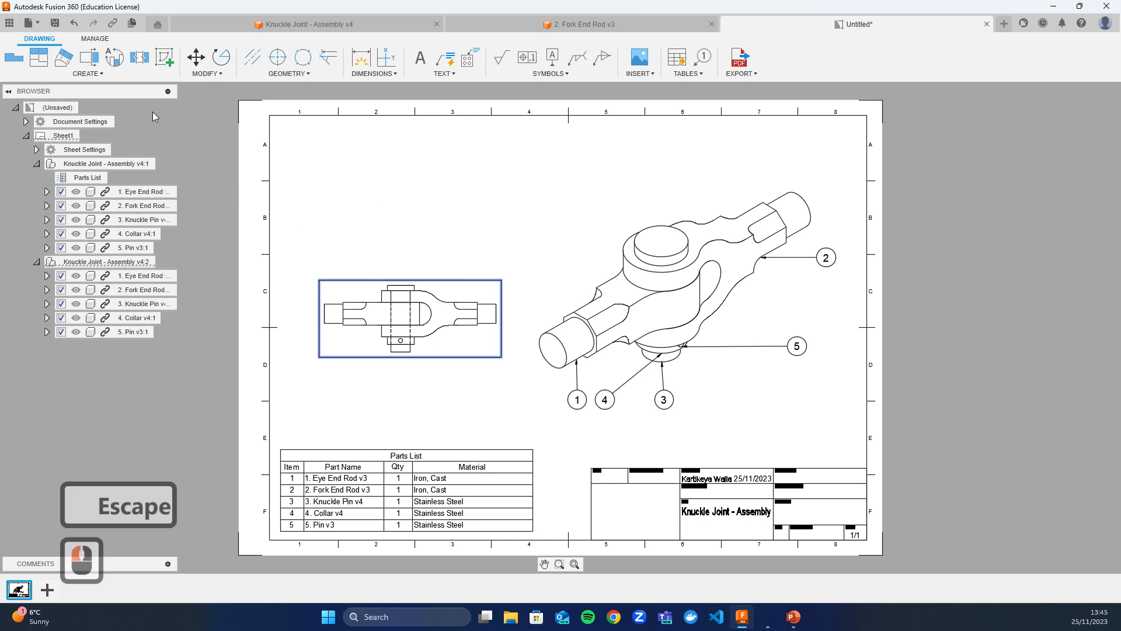
left_click(35, 65)
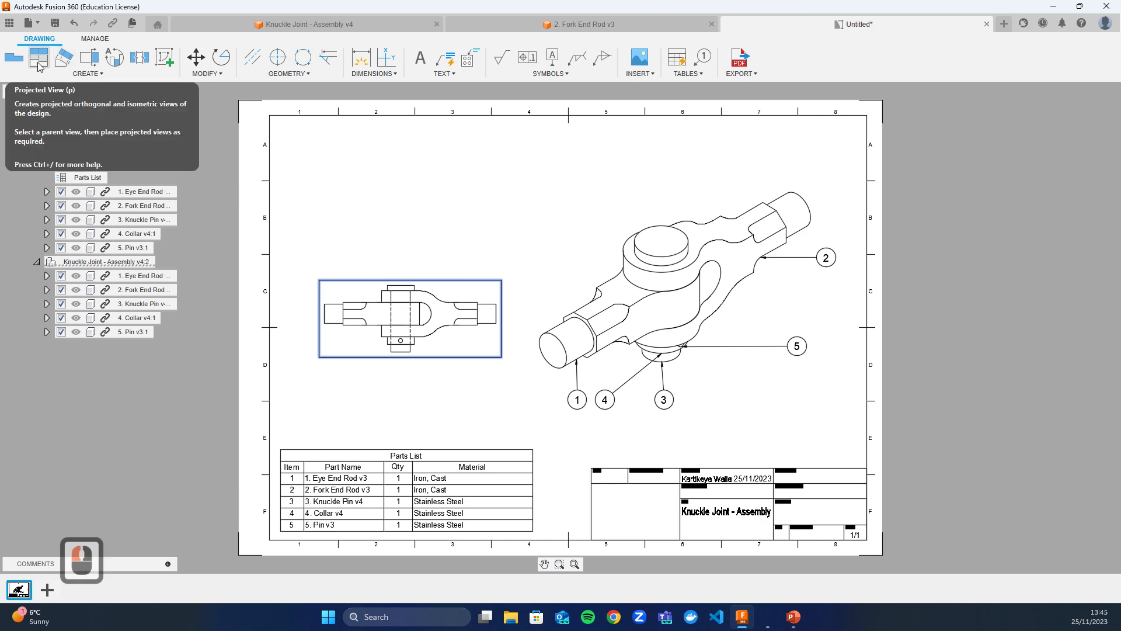
left_click(38, 66)
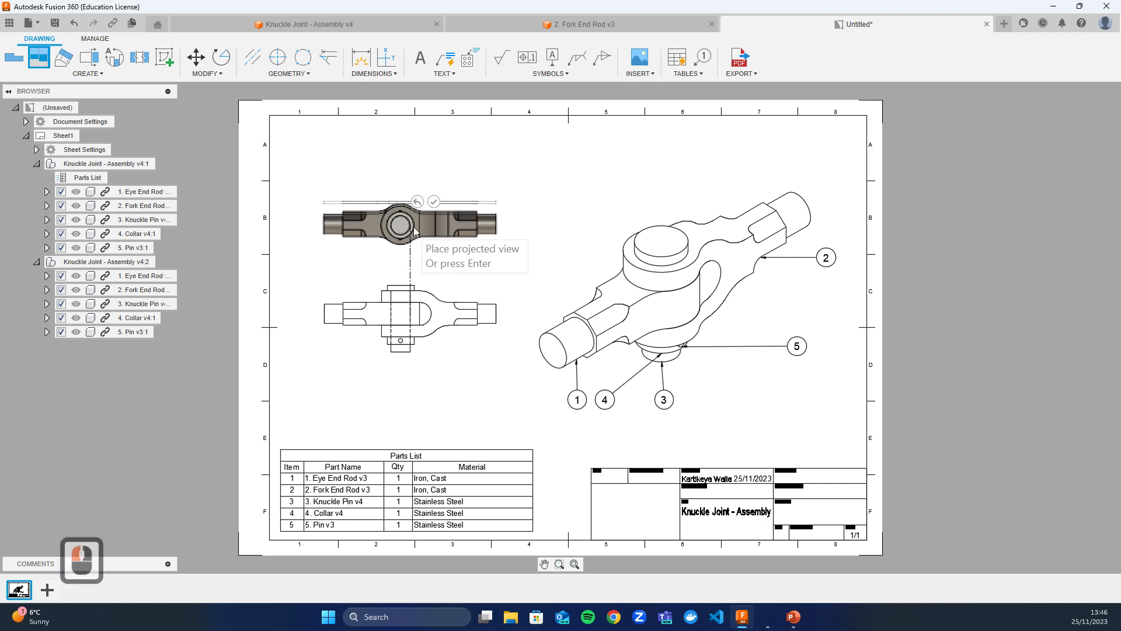
left_click(420, 205)
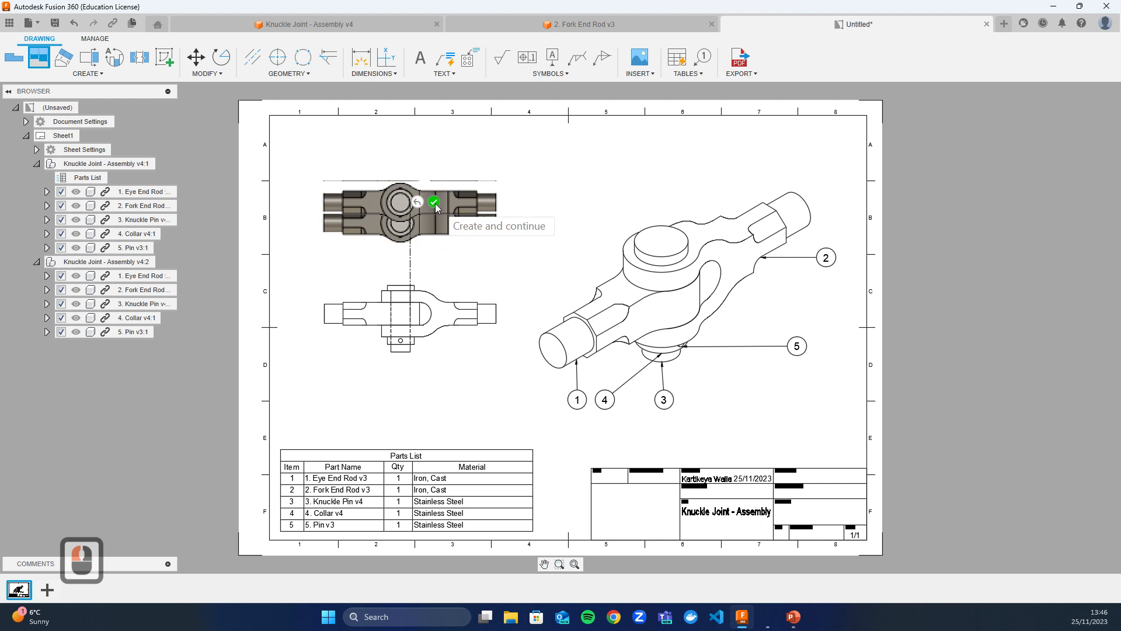
left_click(432, 205)
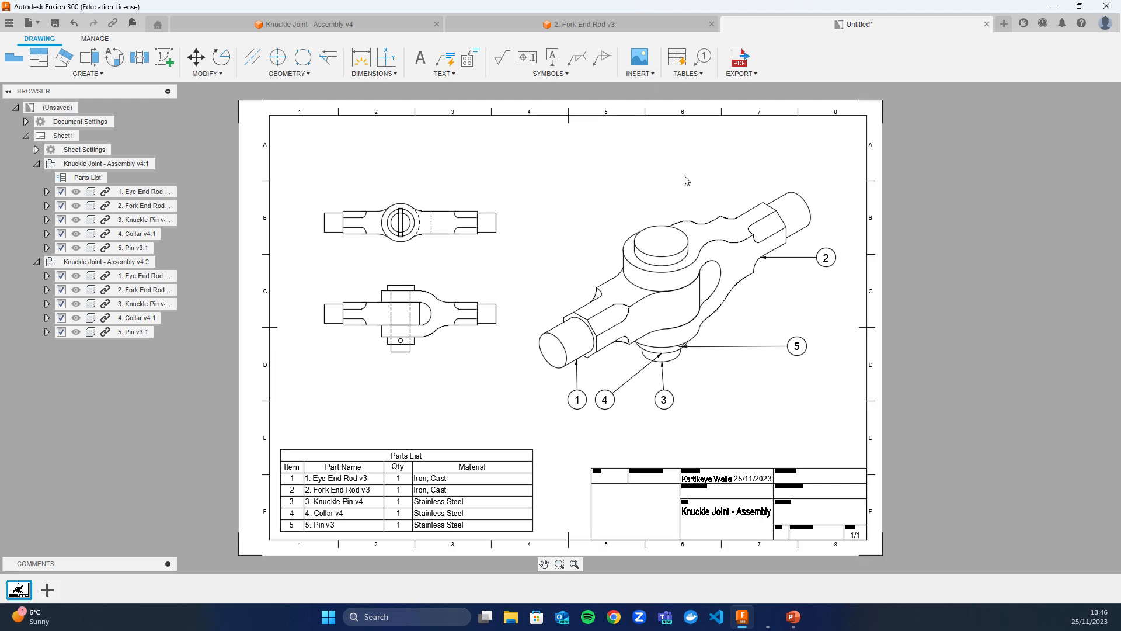
Add a standard balloon to the pin in the front view, placed just below and right of the knuckle pin's end.
left_click(703, 57)
left_click(402, 345)
left_click(433, 365)
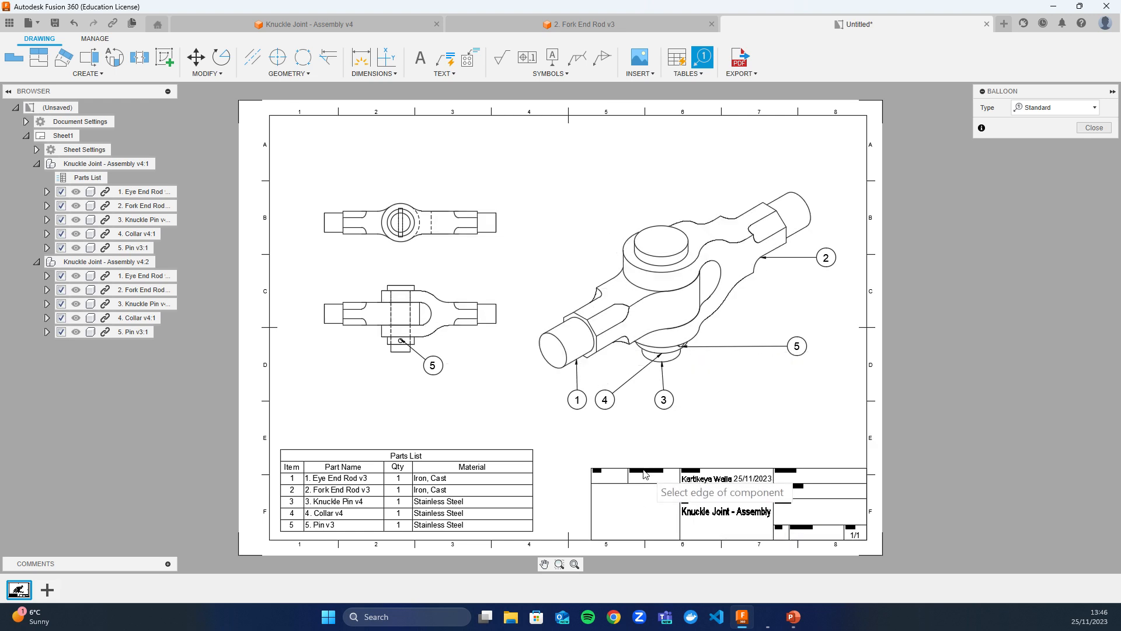
left_click(1098, 128)
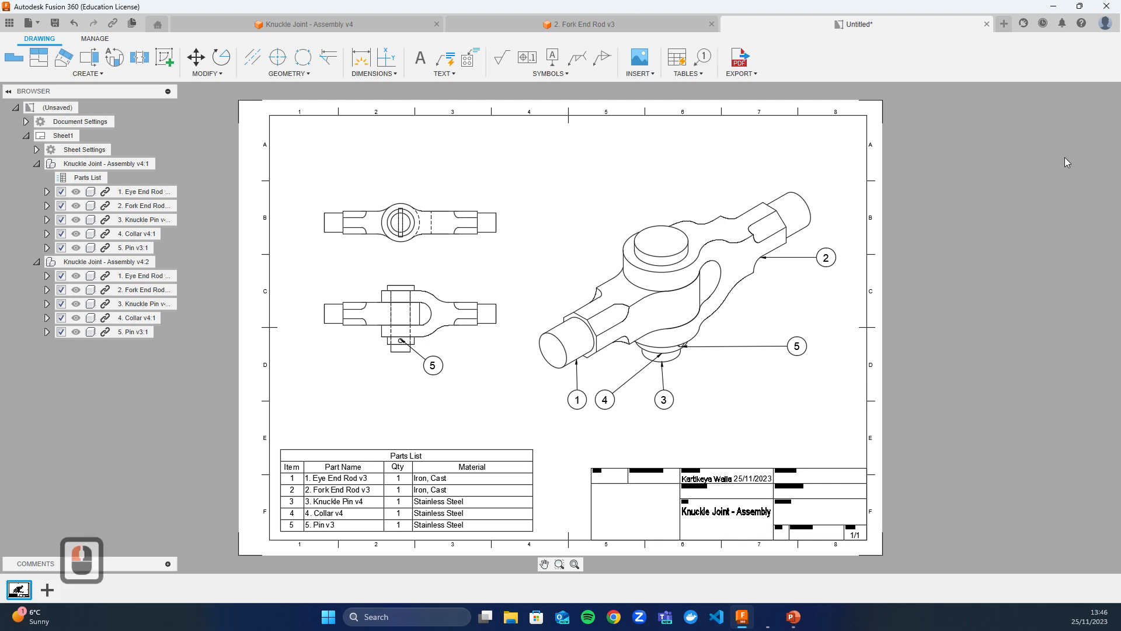
Create a new title block named ISO_TITLEBLOCK 1 from the existing ISO_TITLEBLOCK.
left_click(705, 470)
scroll(733, 512, "up", 10, "ctrl")
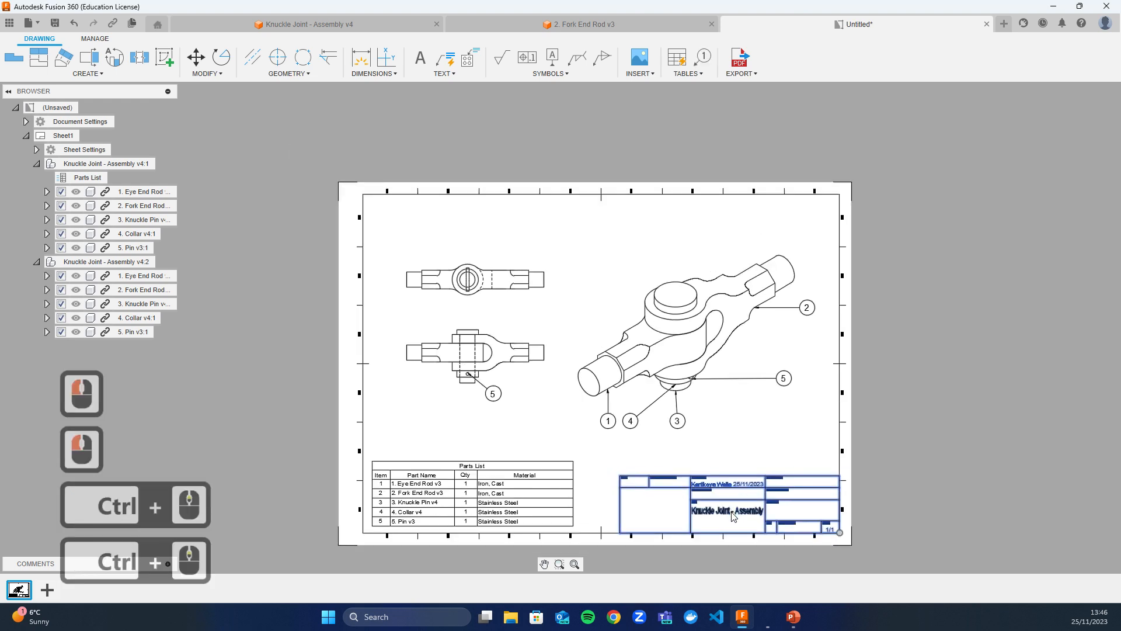
middle_click_drag(735, 495, 786, 448)
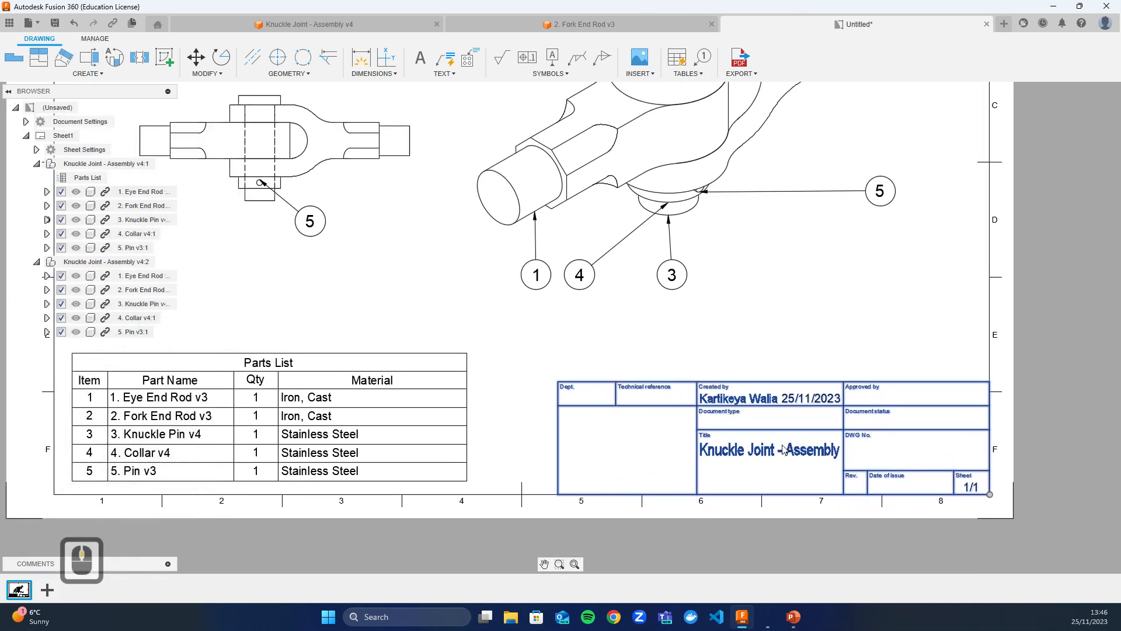
right_click(839, 386)
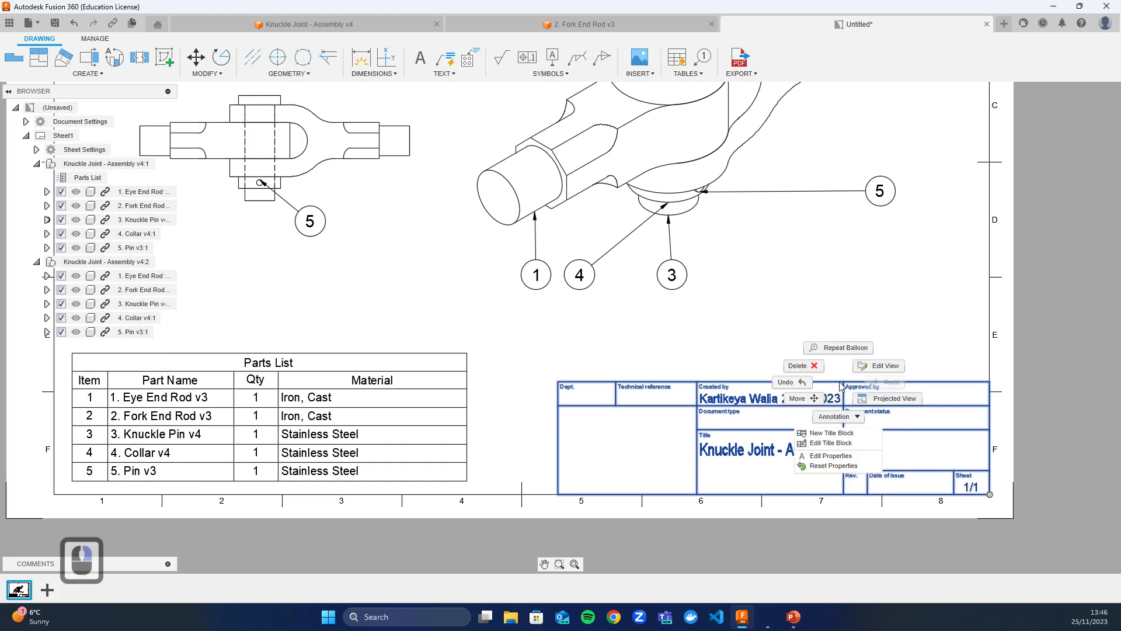
left_click(834, 447)
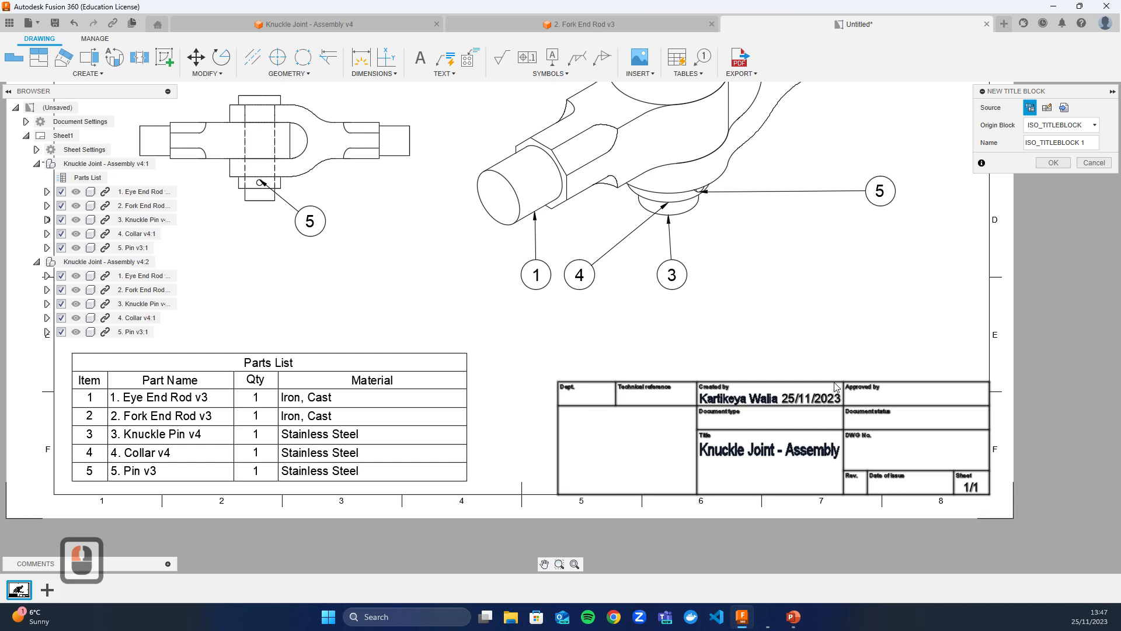
left_click(1054, 163)
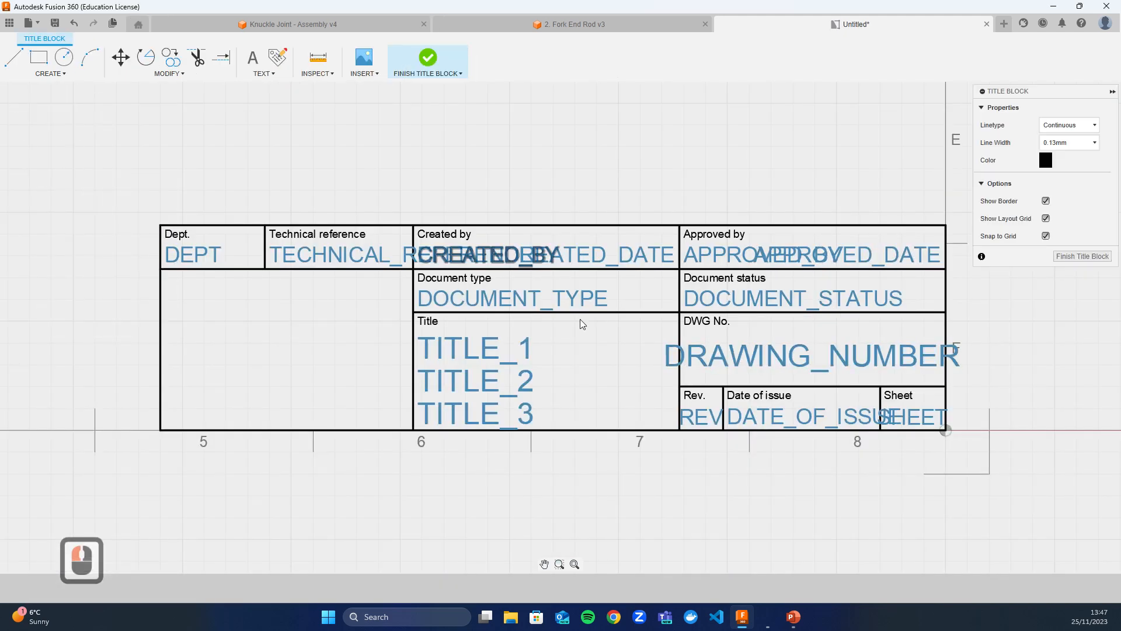
Draw a horizontal line across the title block's empty left cell, level with the line below the Document type row.
scroll(599, 365, "down", 16)
scroll(604, 407, "up", 15)
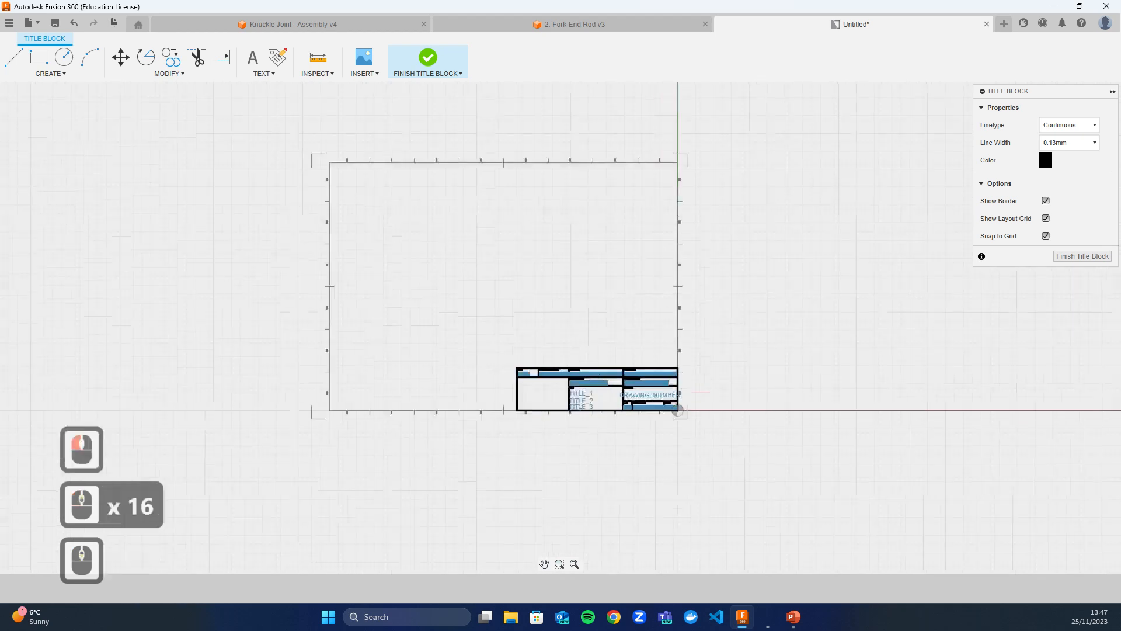
middle_click_drag(664, 438, 656, 400)
scroll(655, 400, "up", 1)
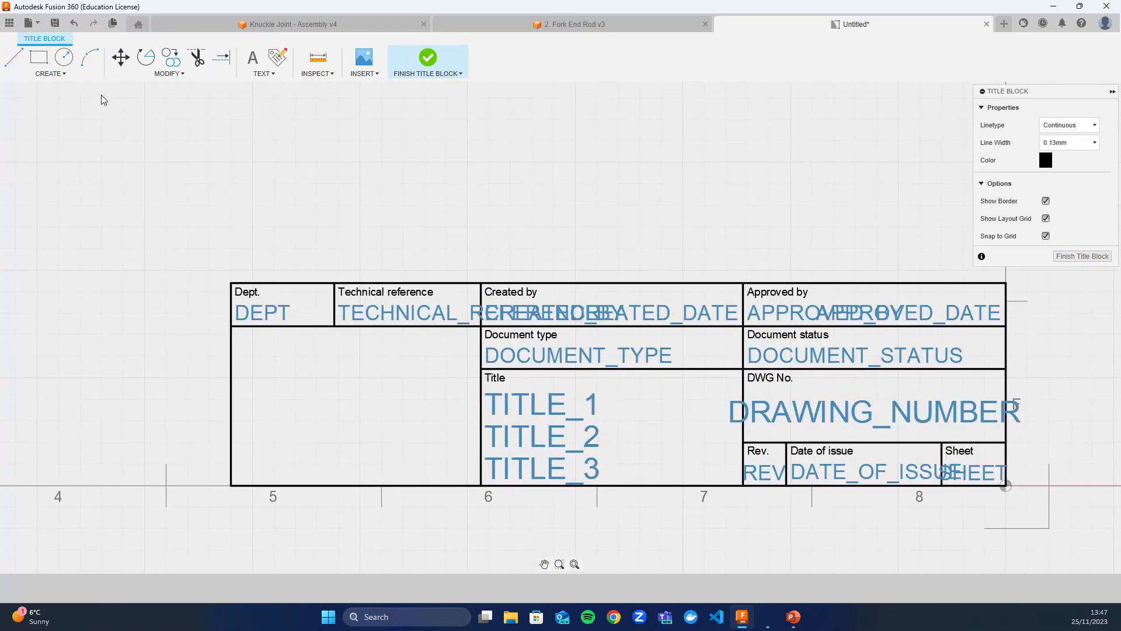
left_click(10, 64)
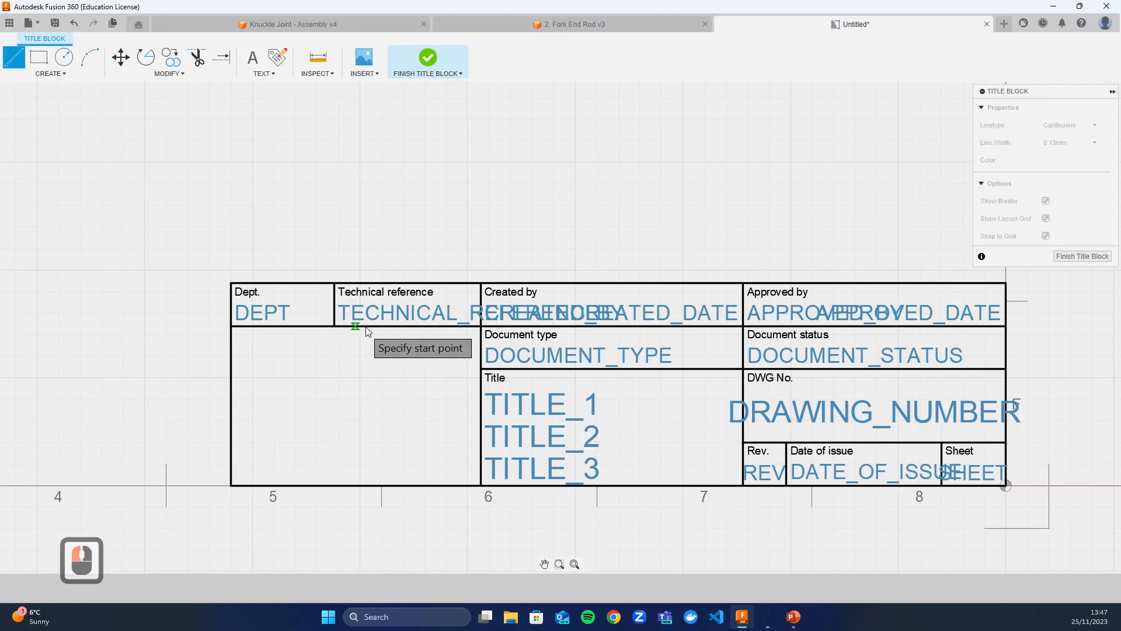
left_click(479, 368)
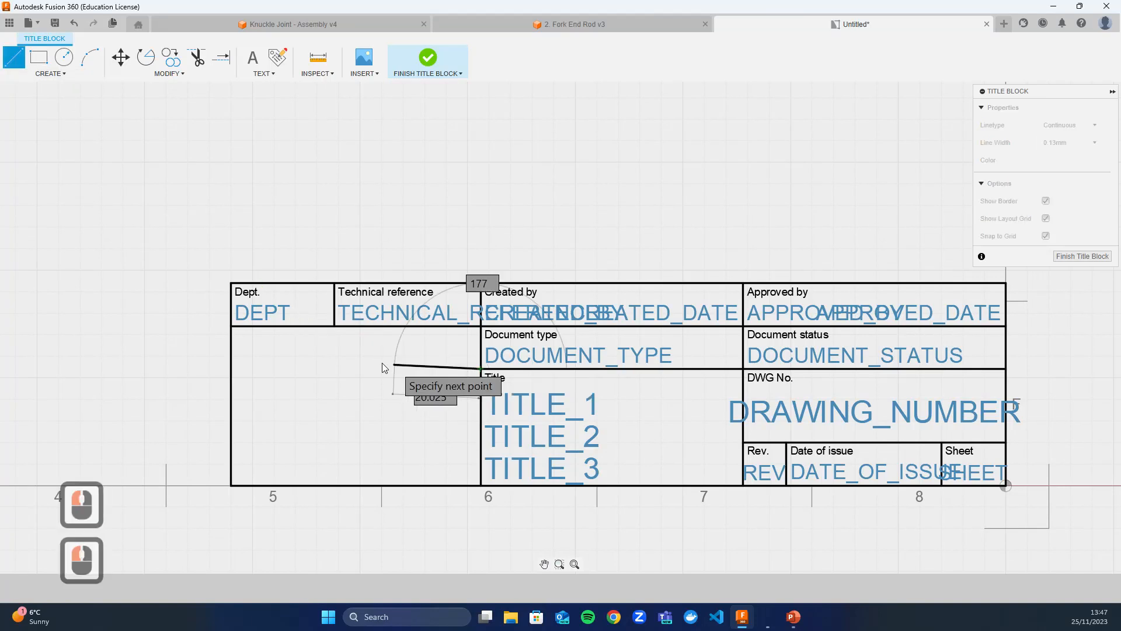
left_click(230, 368)
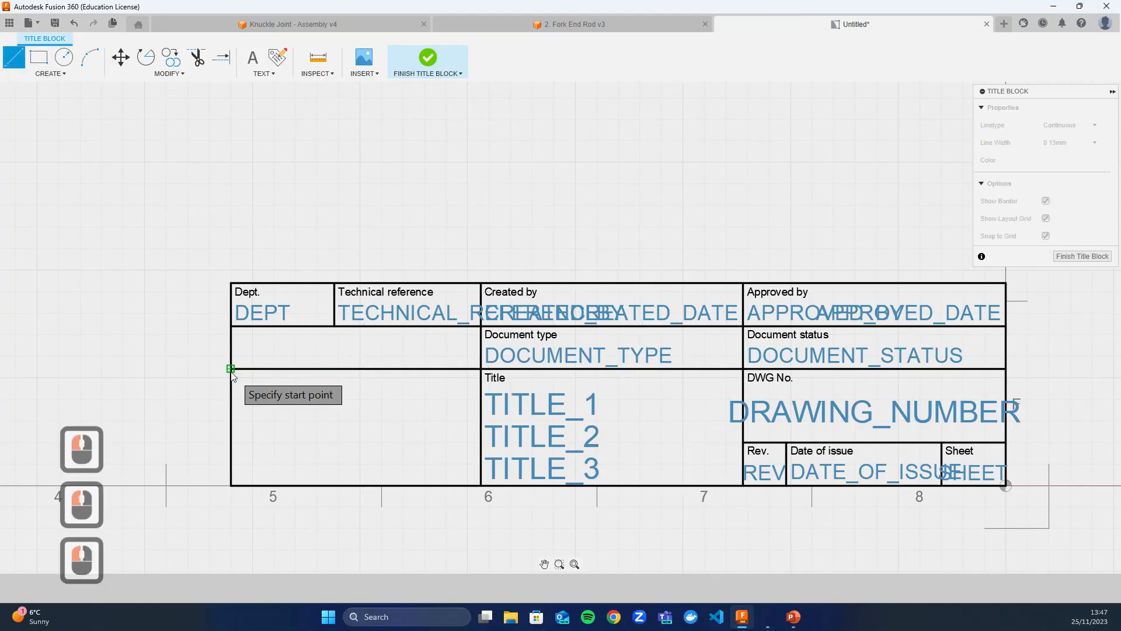
Insert the logo image Picture1.png into the title block's lower-left cell at a scale of 0.7.
left_click(369, 62)
left_click(418, 423)
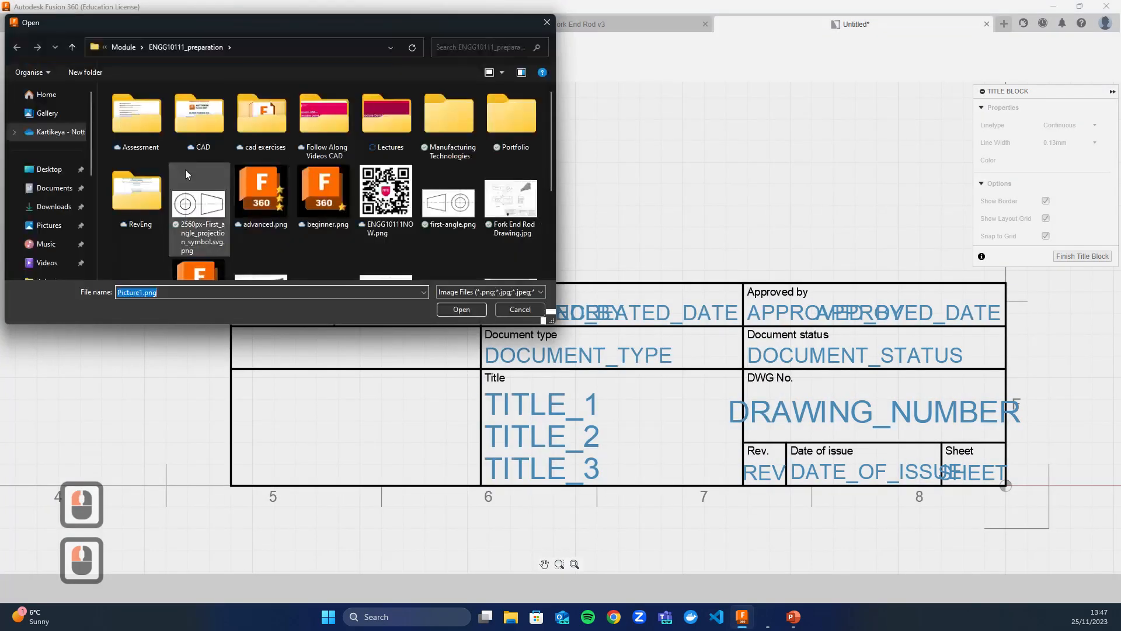
scroll(185, 169, "down", 5)
double_click(146, 246)
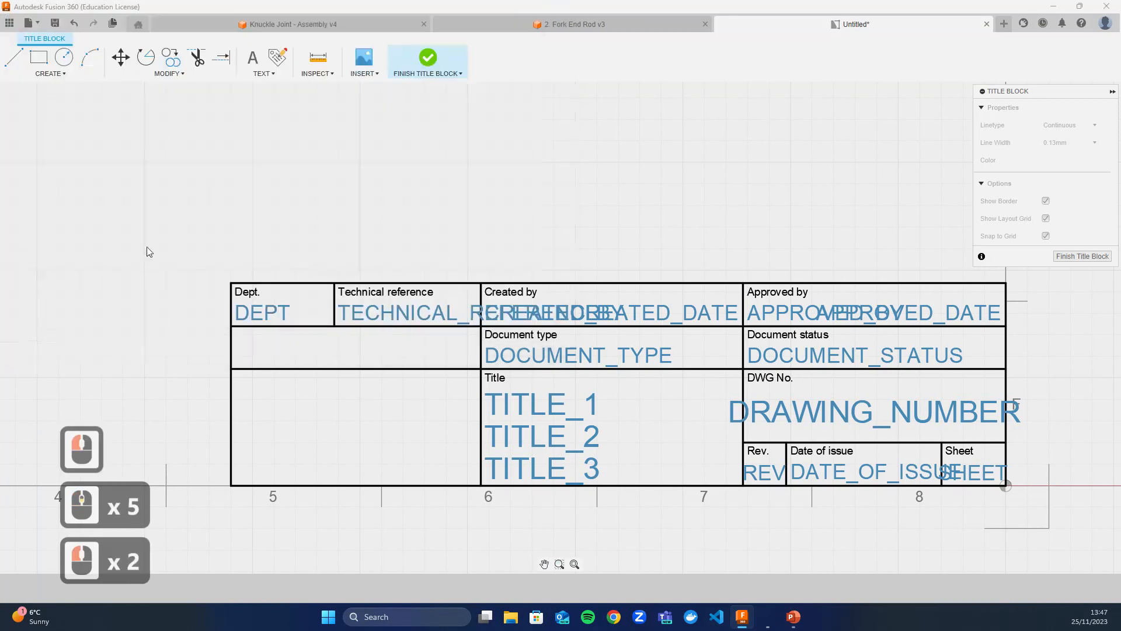
left_click(251, 468)
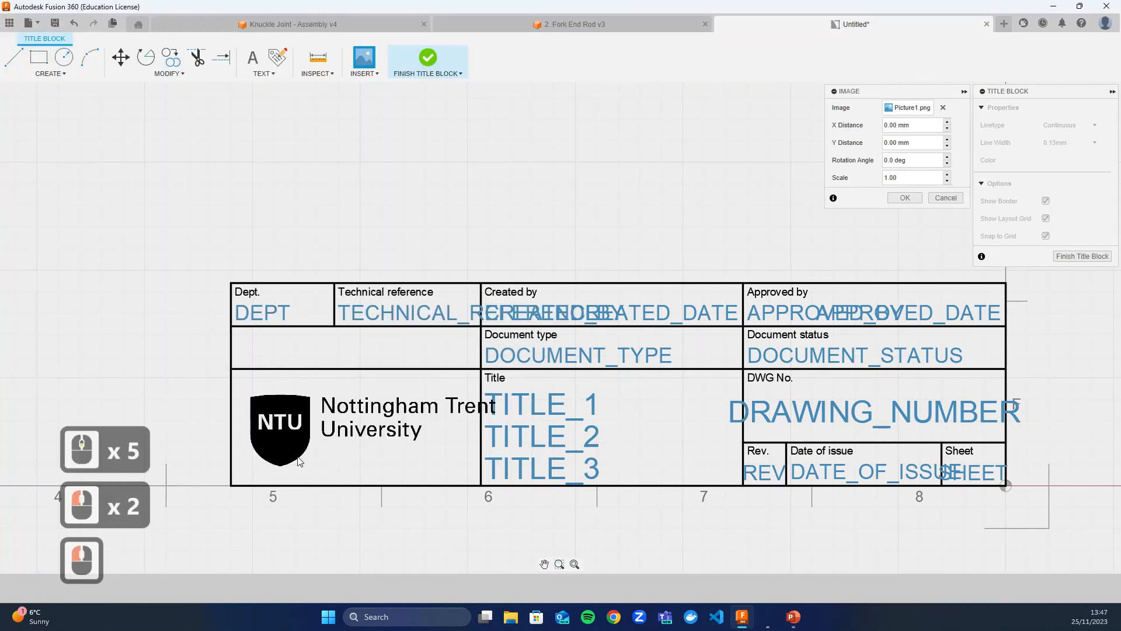
left_click(918, 174)
type("0.7")
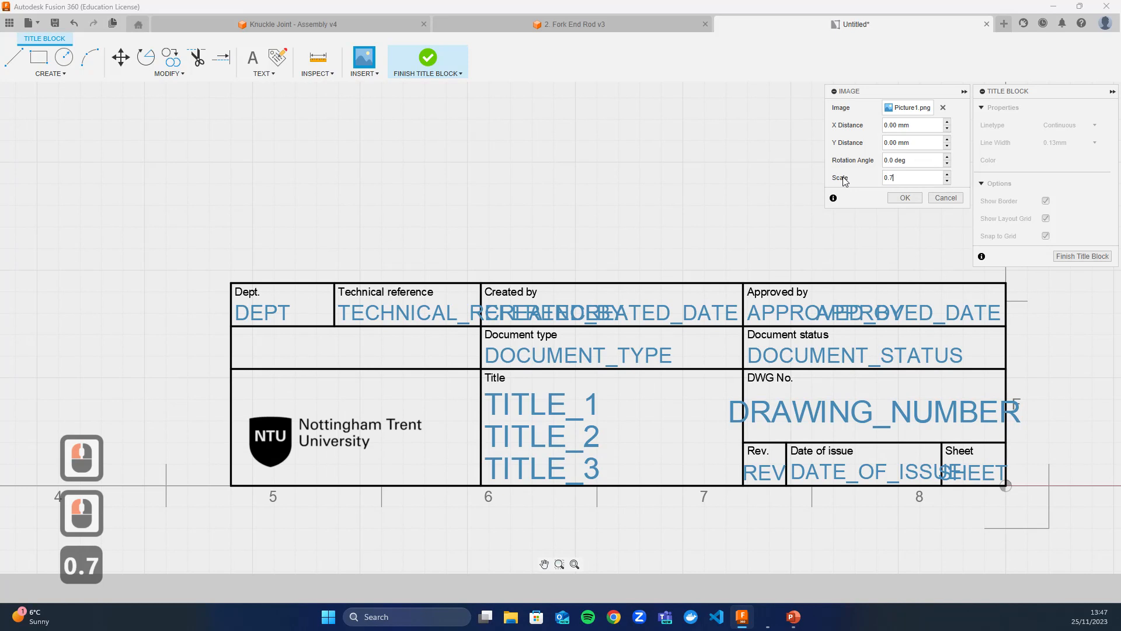
key("Return")
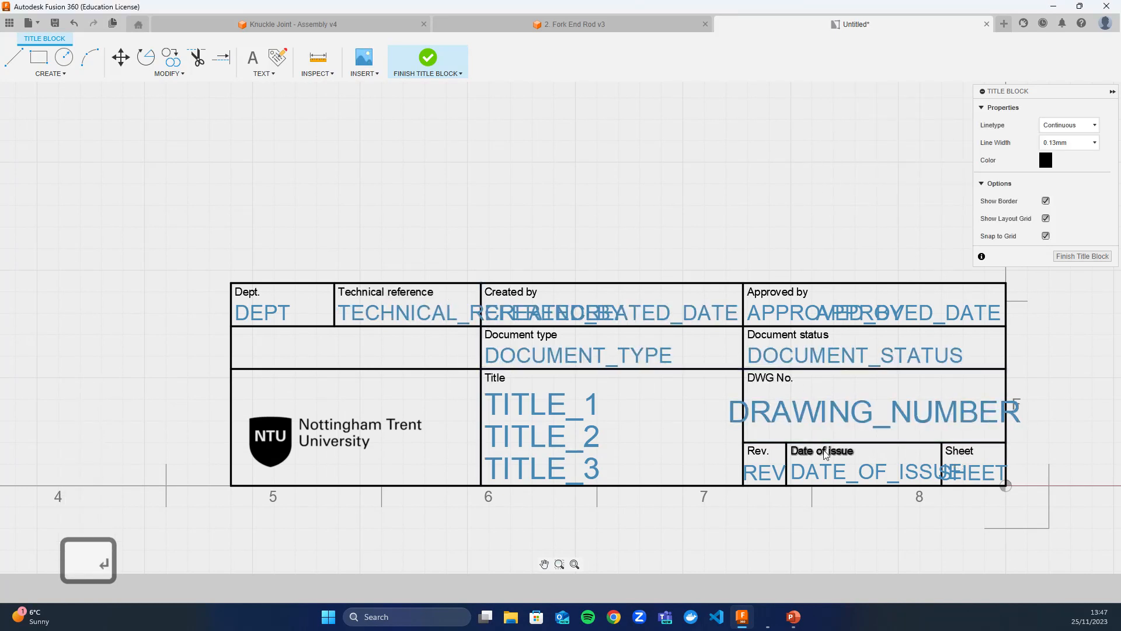
Add the text "Scale: 1:2" on one line in the empty cell above the logo, and finish the title block.
left_click(253, 57)
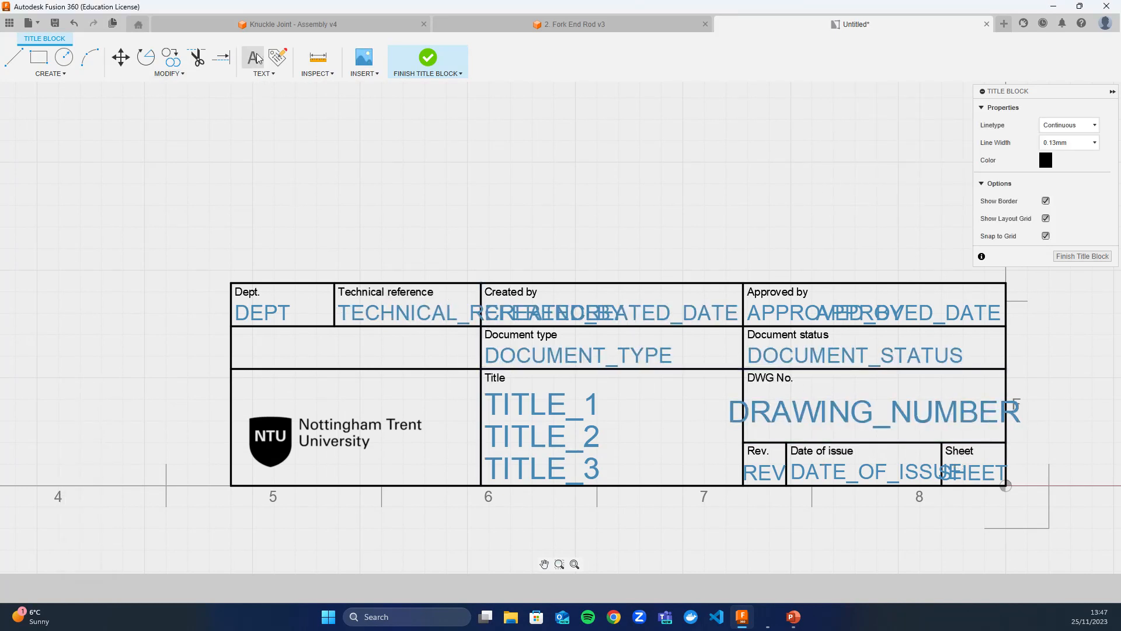
left_click(244, 344)
left_click(279, 368)
type("S")
key("Caps_Lock")
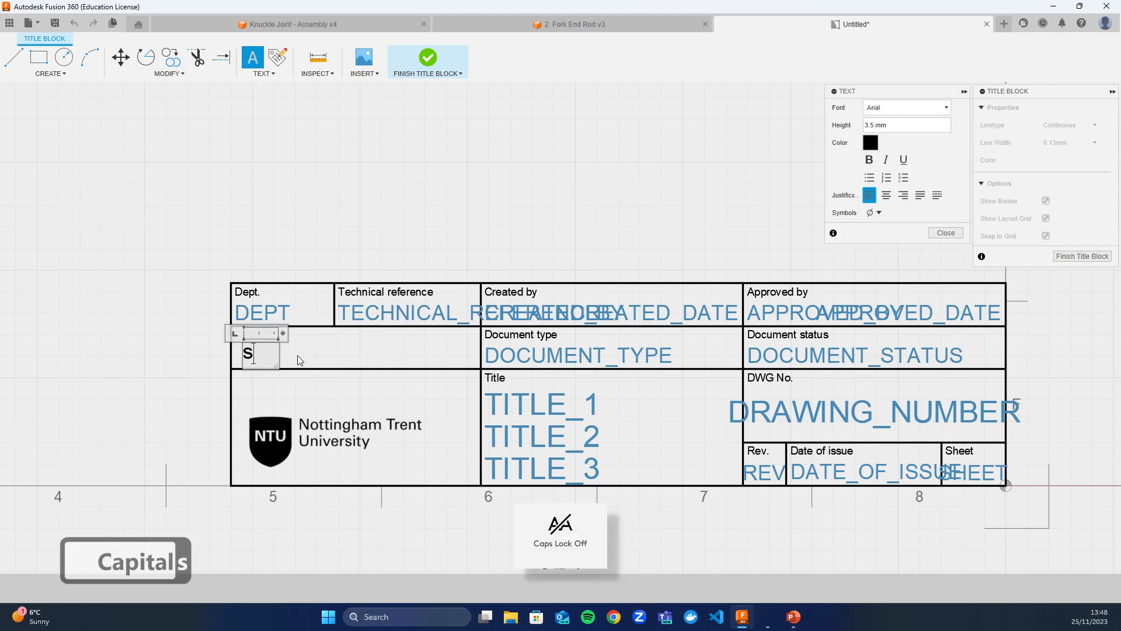
key("BackSpace")
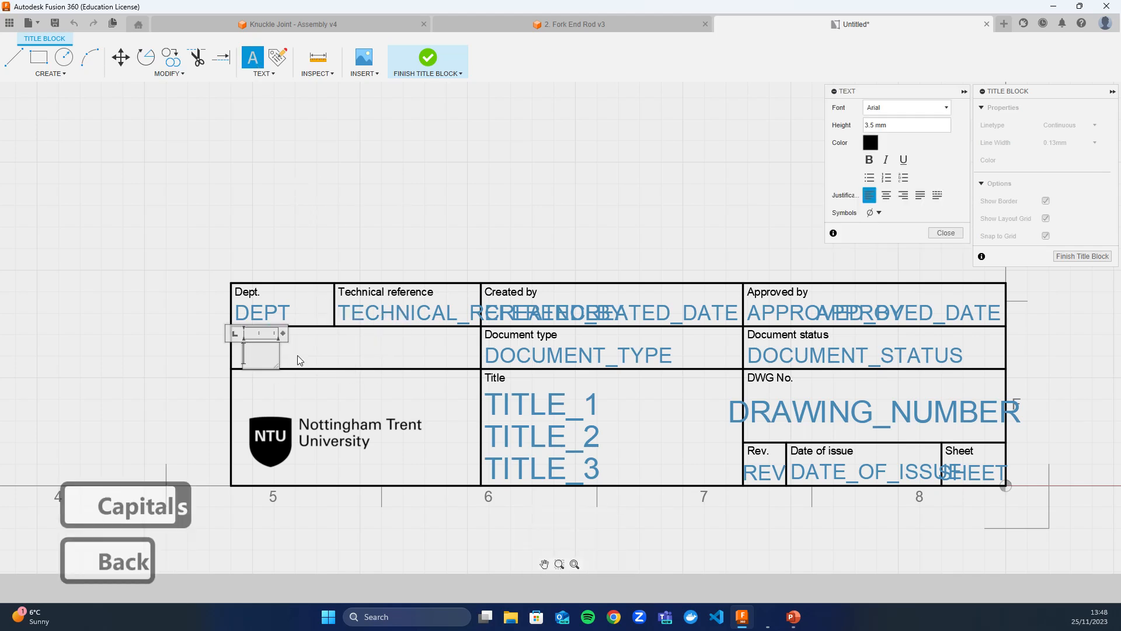
type("Scal")
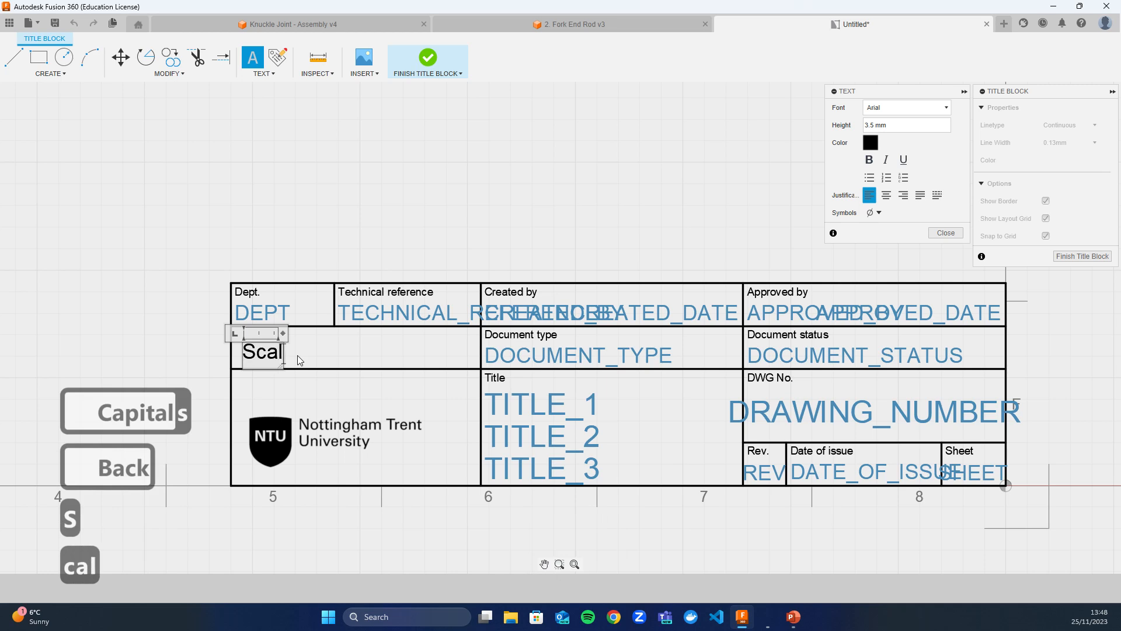
type("e:")
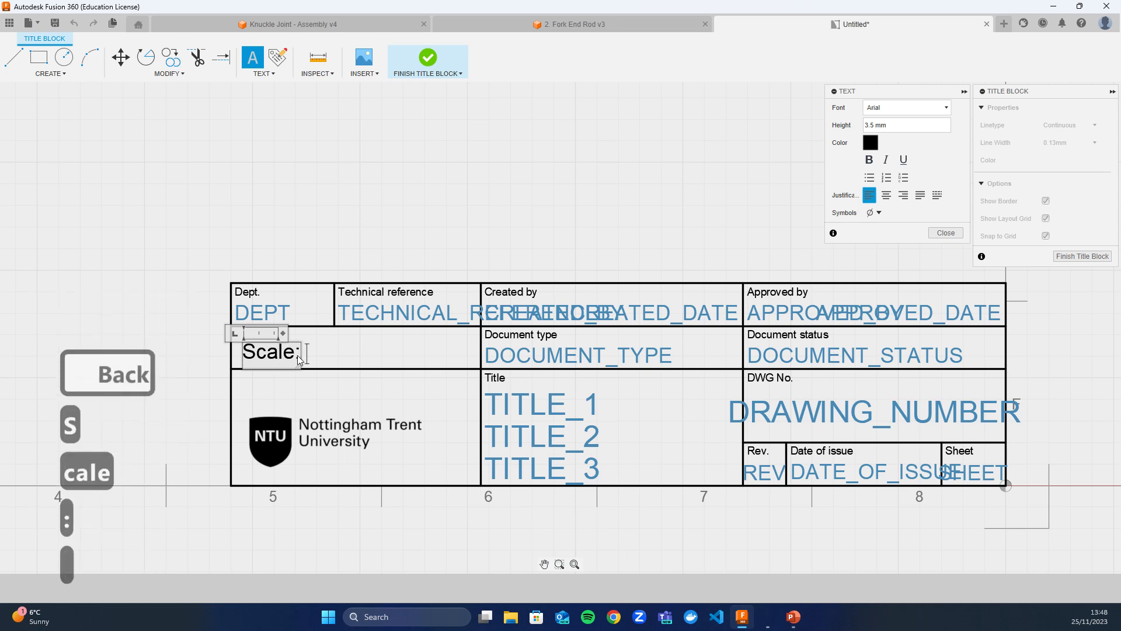
key("Return")
type("1:2")
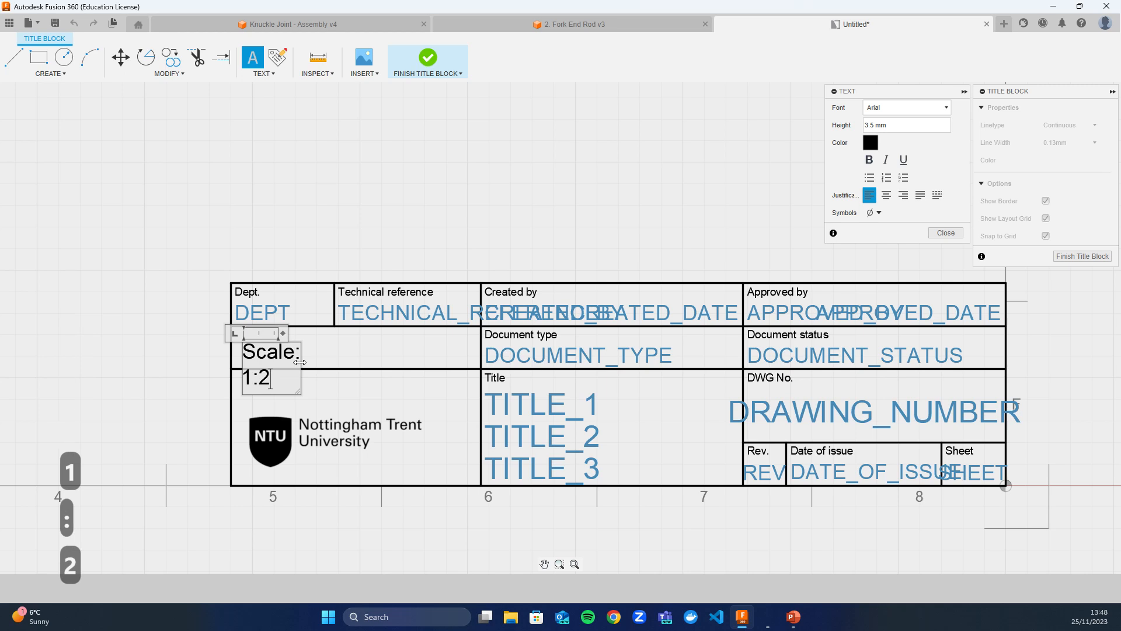
left_click_drag(295, 392, 327, 391)
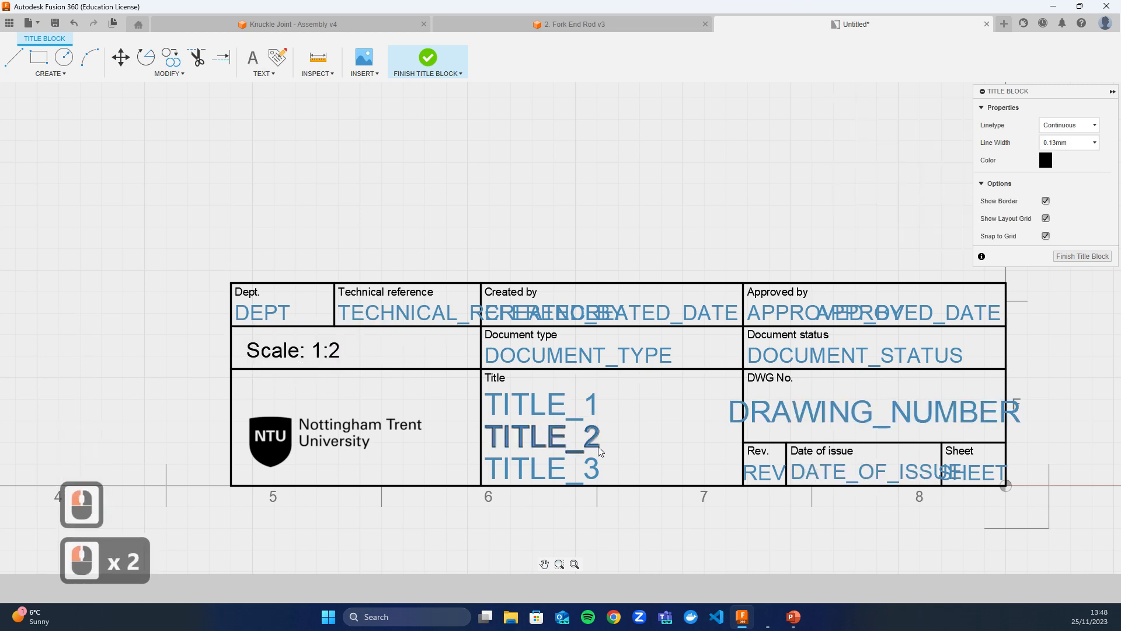
left_click(428, 59)
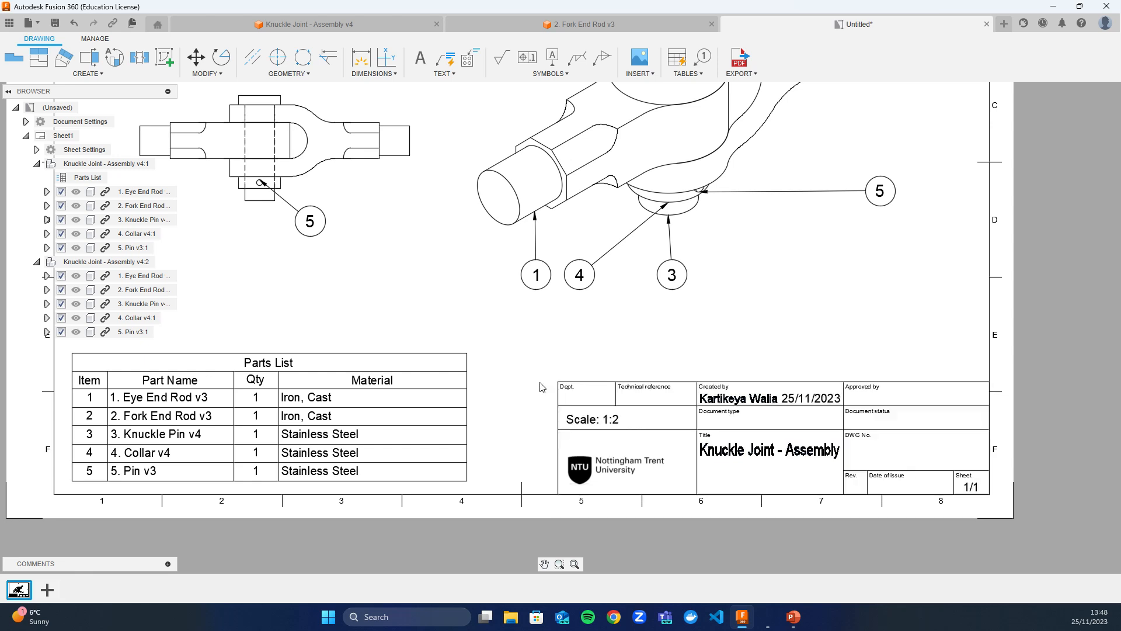
scroll(515, 419, "down", 4)
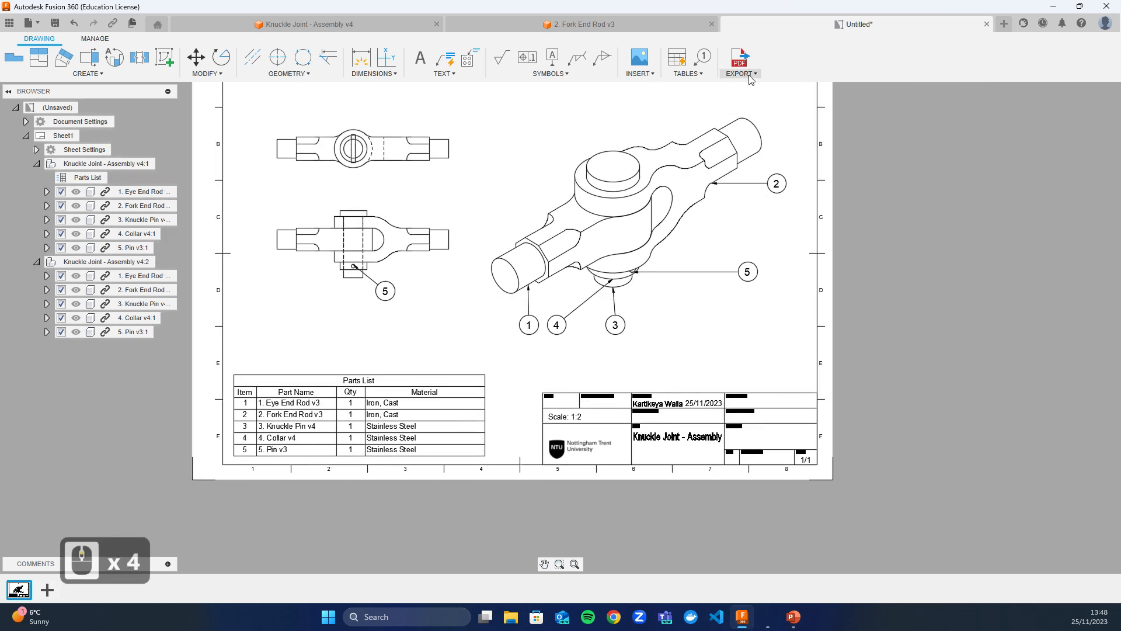
left_click(751, 77)
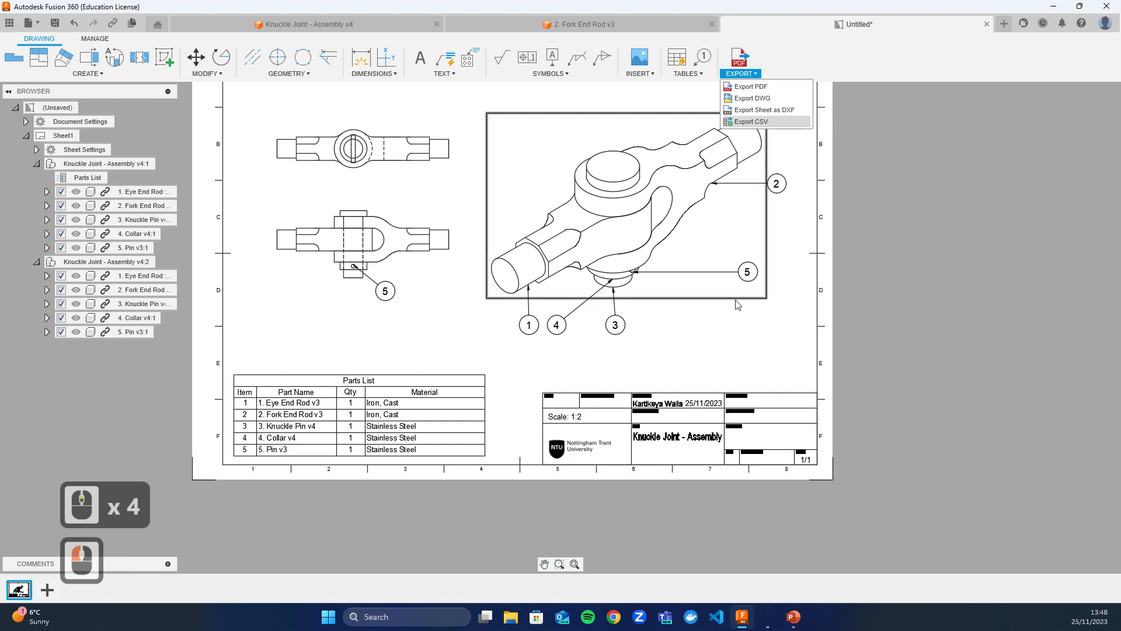
scroll(891, 346, "down", 1)
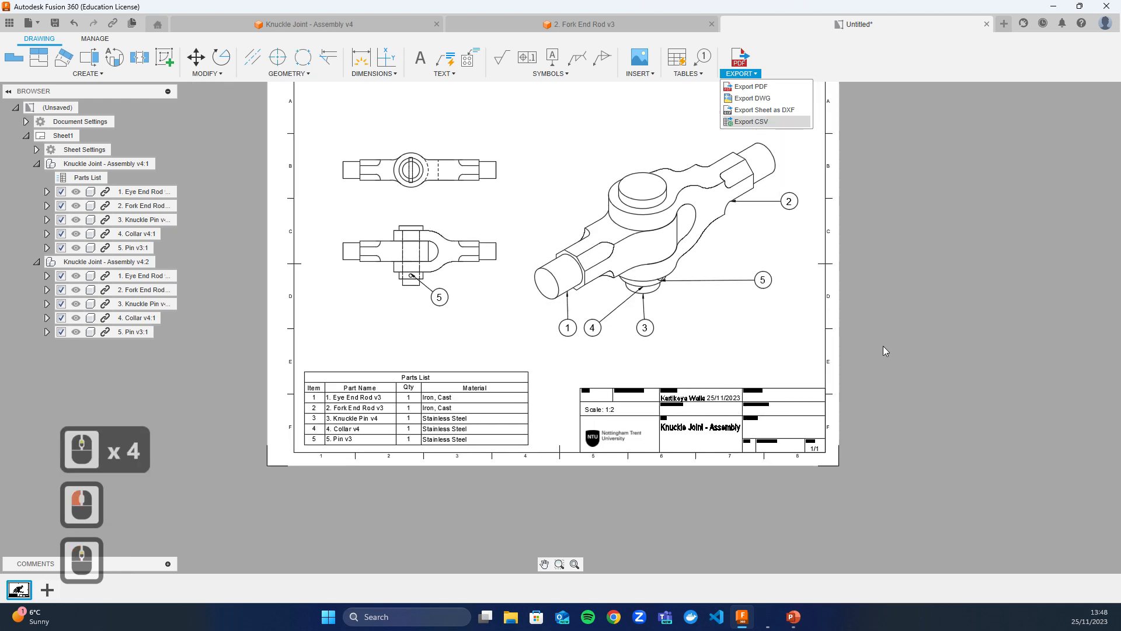
Save the drawing as "Knuckle Joint - Assembly Drawing1" in the Knuckle Joint folder and show the available export formats.
left_click(55, 25)
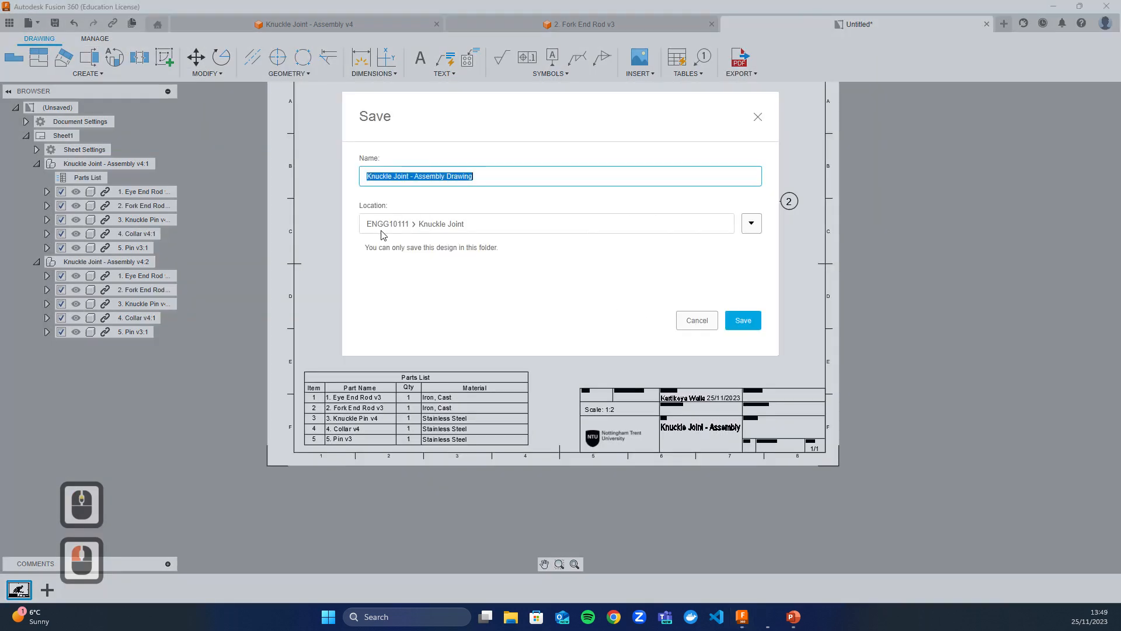
left_click(593, 176)
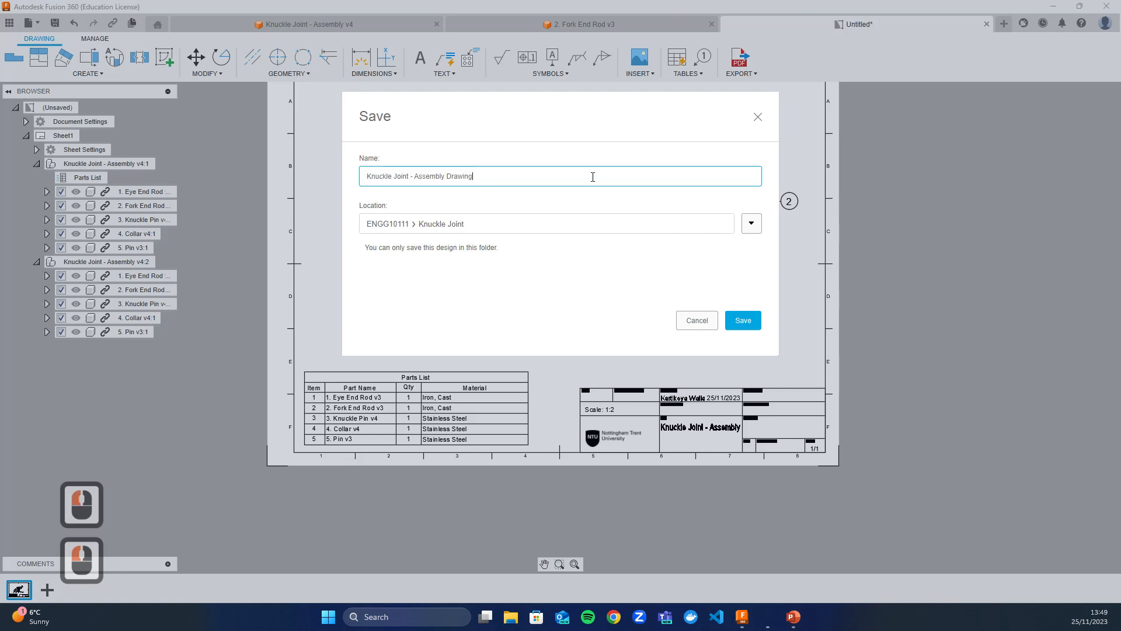
key("Return")
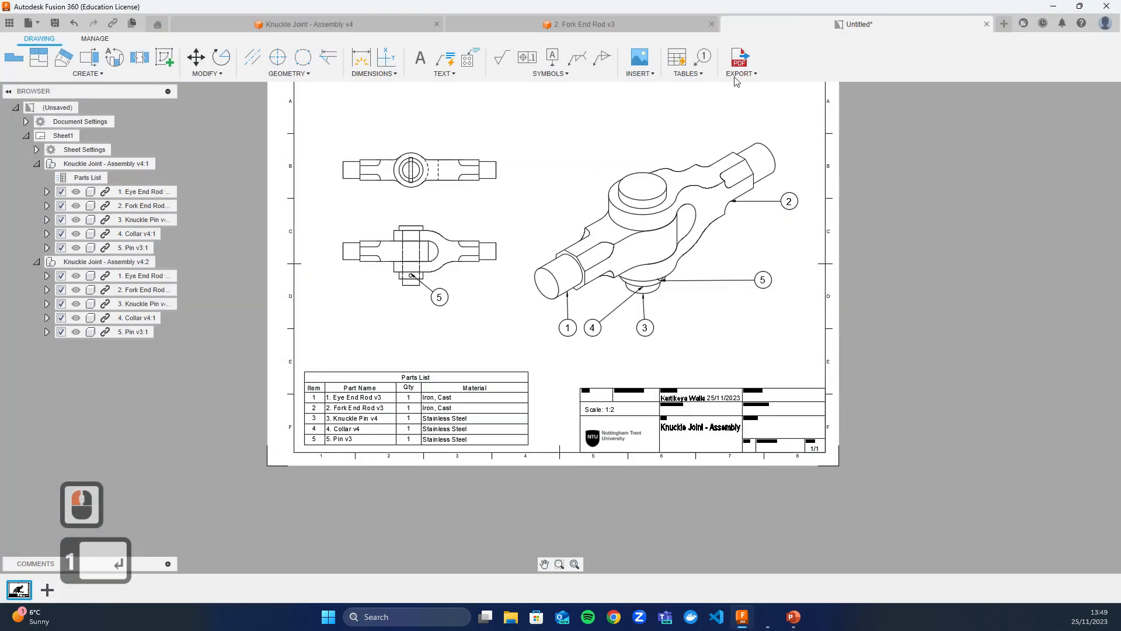
left_click(753, 76)
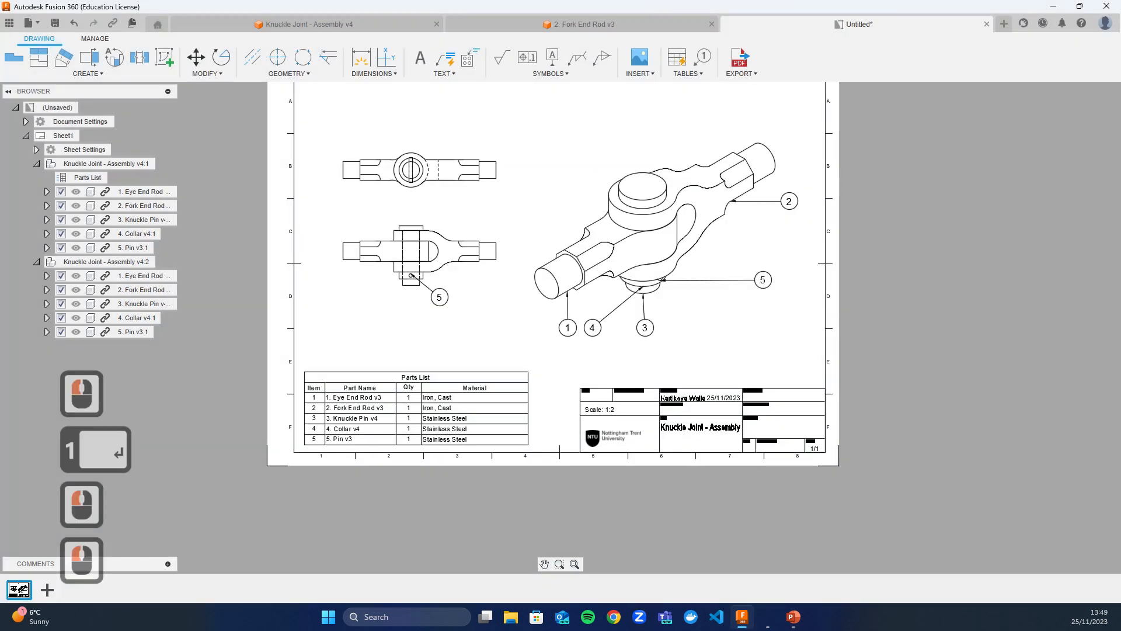
left_click(754, 76)
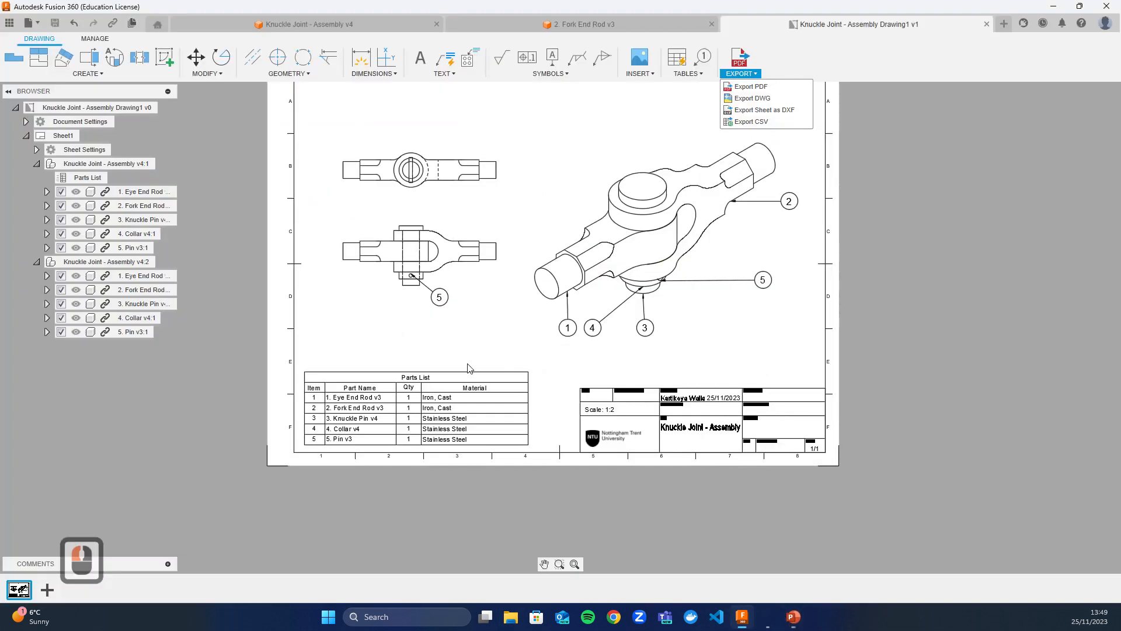
Open the completed "Drawing- template" assembly drawing with the populated views from the Knuckle Joint project folder.
left_click(17, 32)
left_click(9, 24)
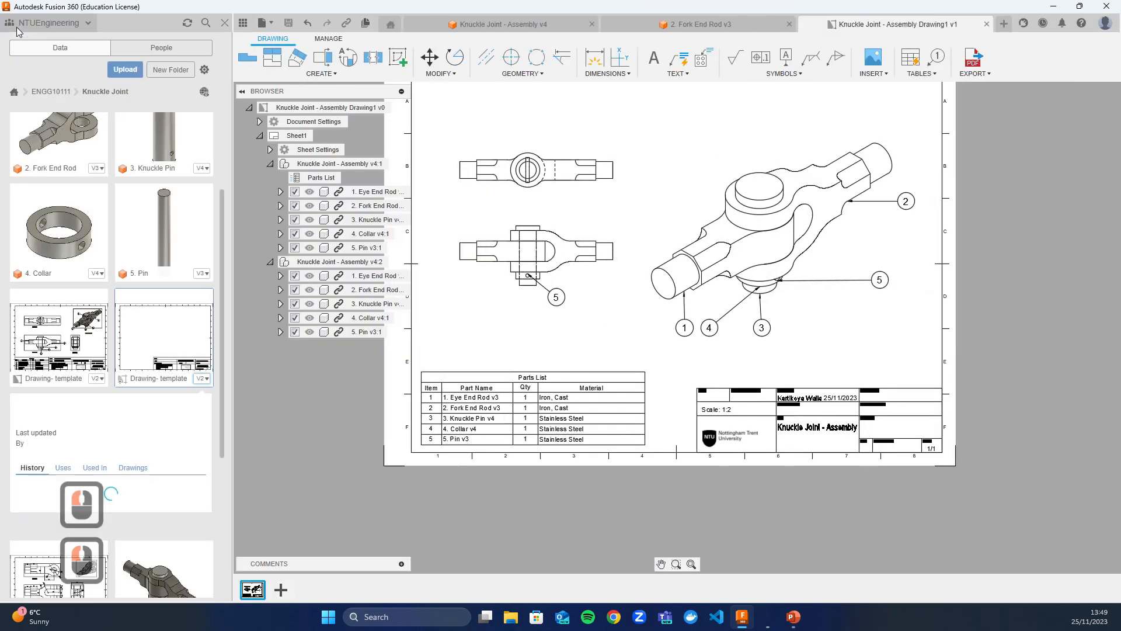
scroll(76, 291, "down", 2)
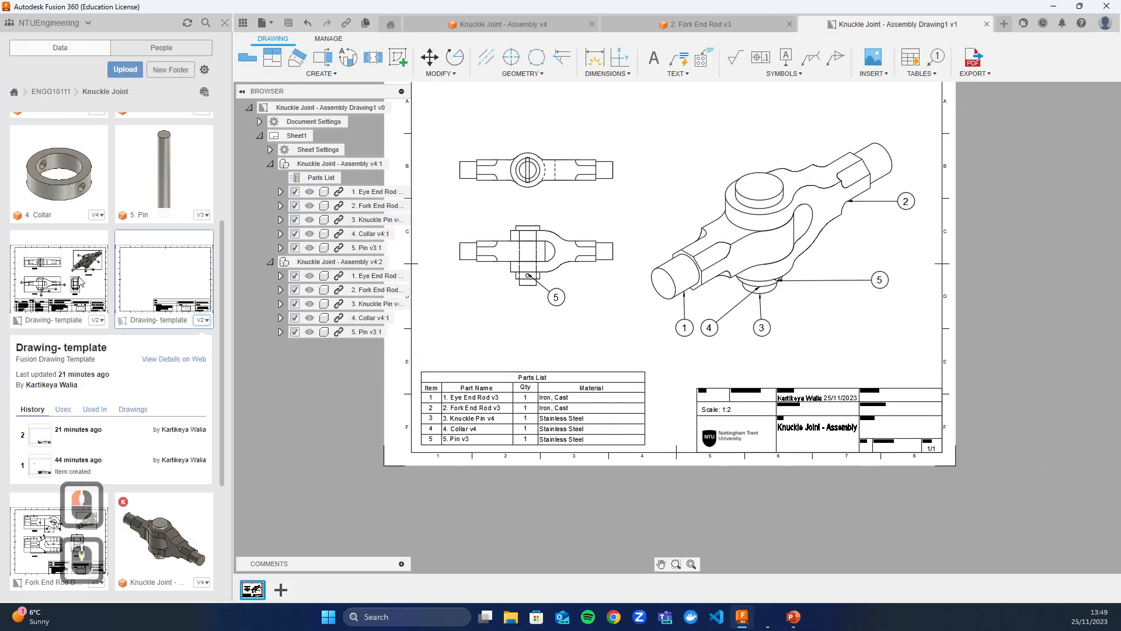
double_click(95, 282)
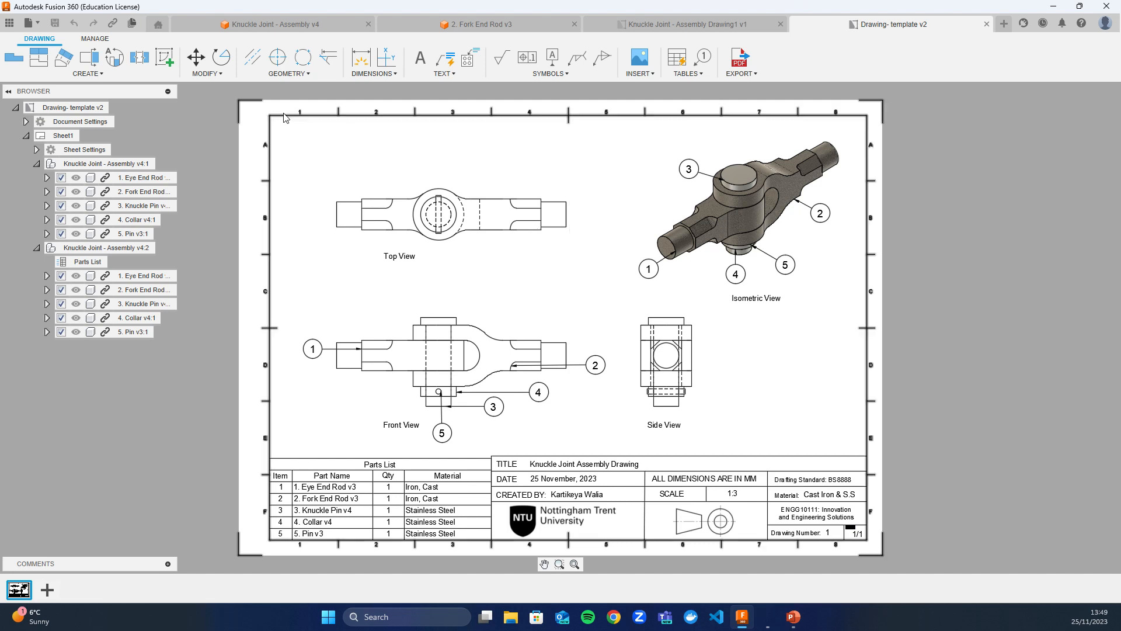
Create a new drawing from the 2. Fork End Rod v3 design, full assembly, using the "Drawing- template" template.
left_click(513, 25)
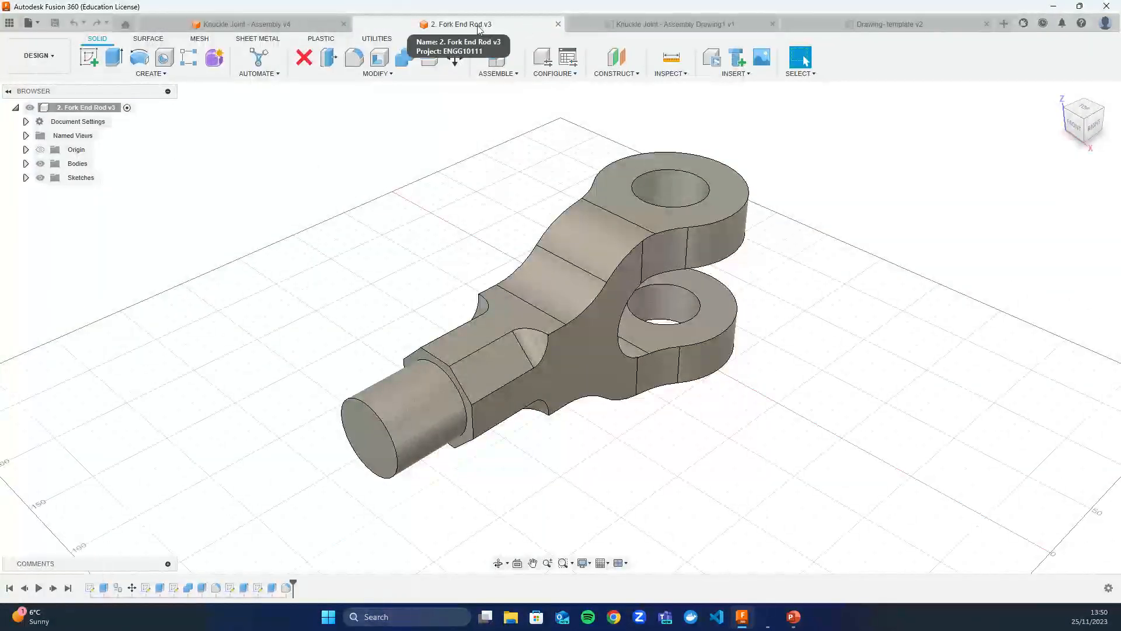
left_click(54, 60)
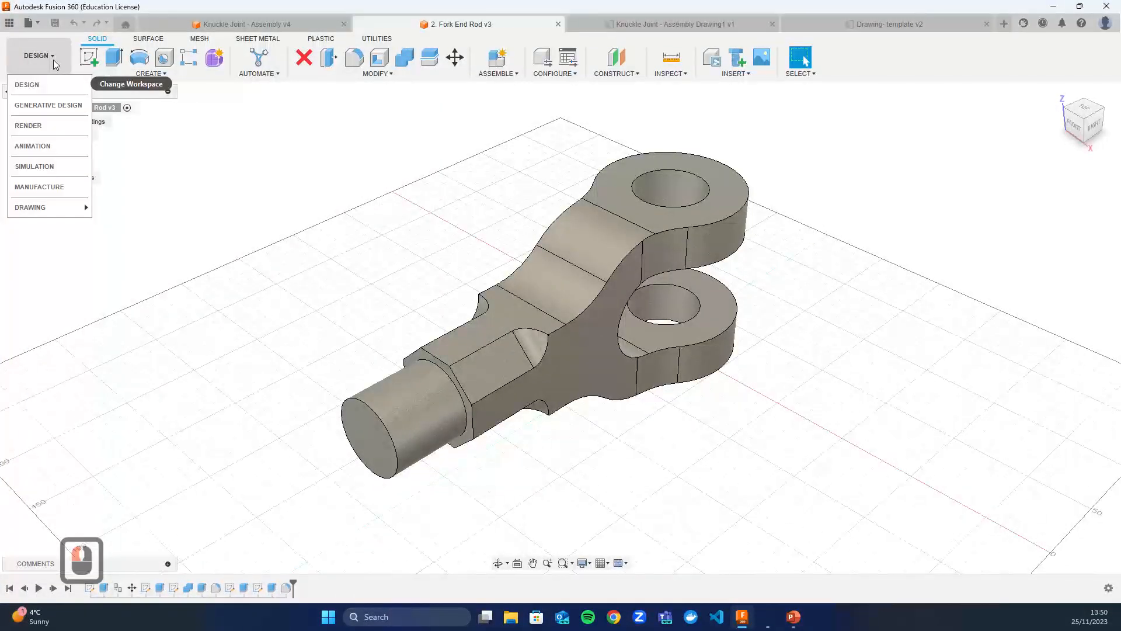
mouse_move(62, 208)
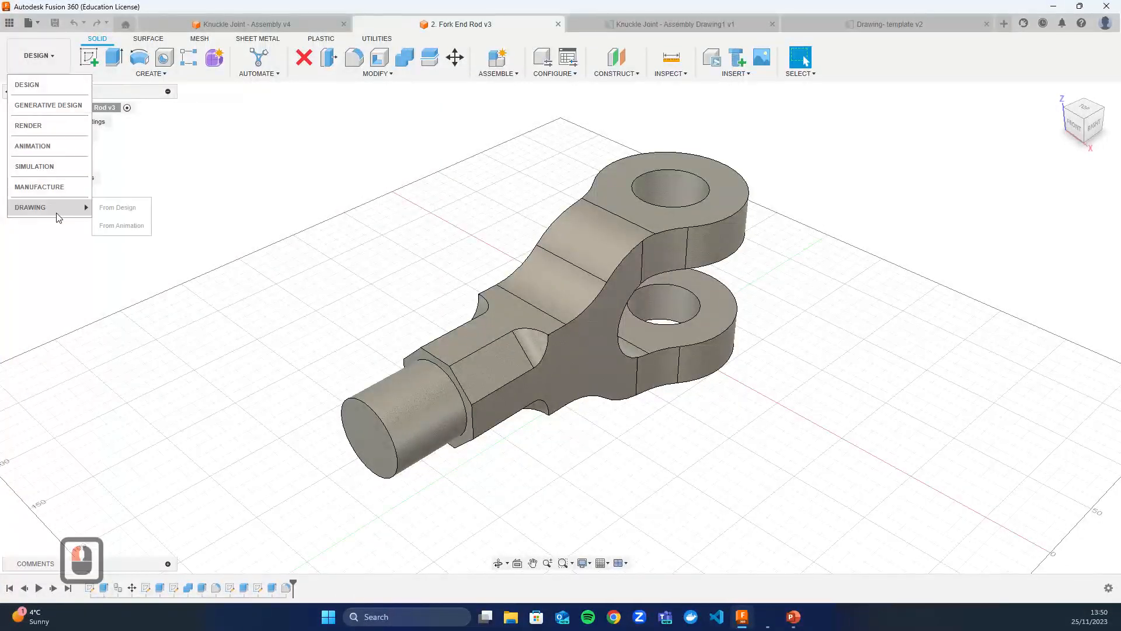
left_click(127, 206)
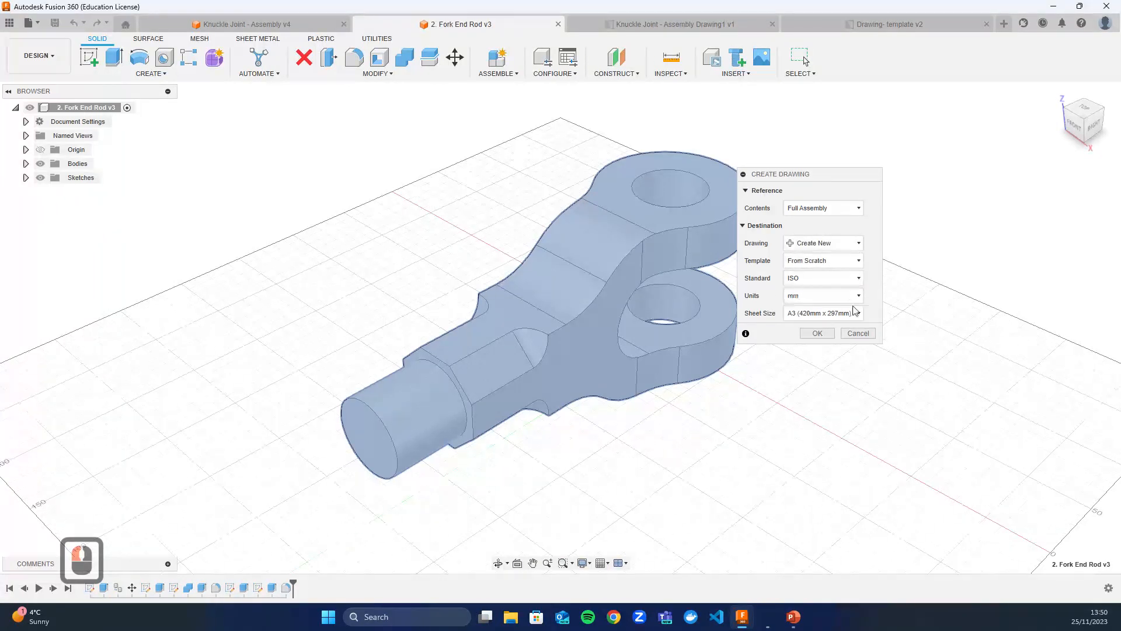
left_click(853, 258)
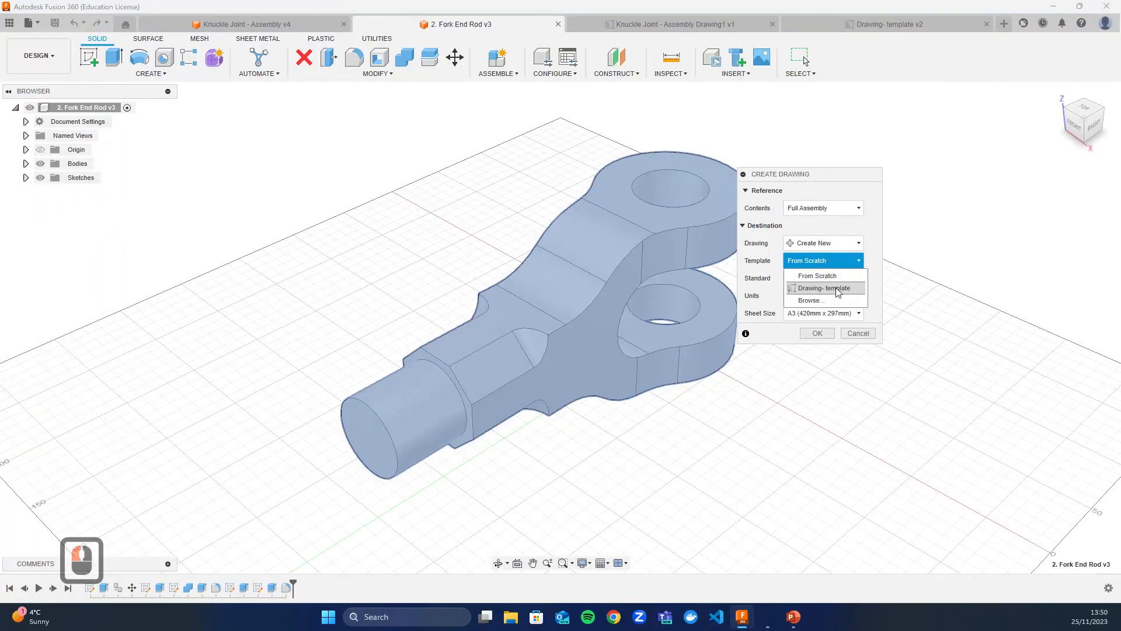
left_click(838, 292)
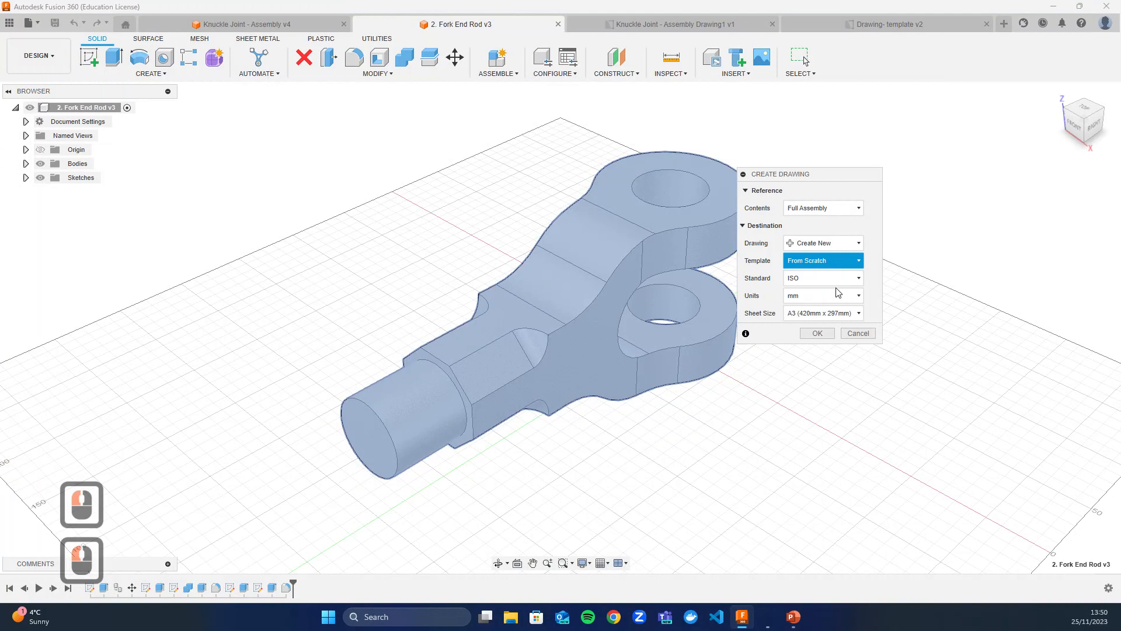
left_click(818, 334)
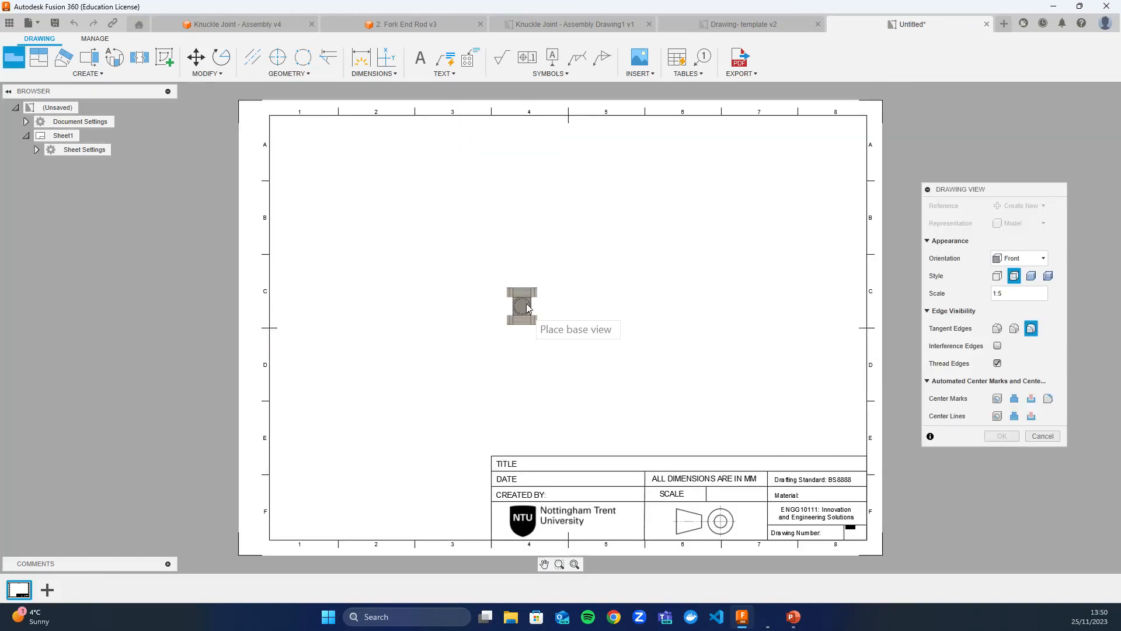
Place the Front-orientation base view of the fork end rod at scale 1:2, right of centre above the title block.
left_click(1026, 294)
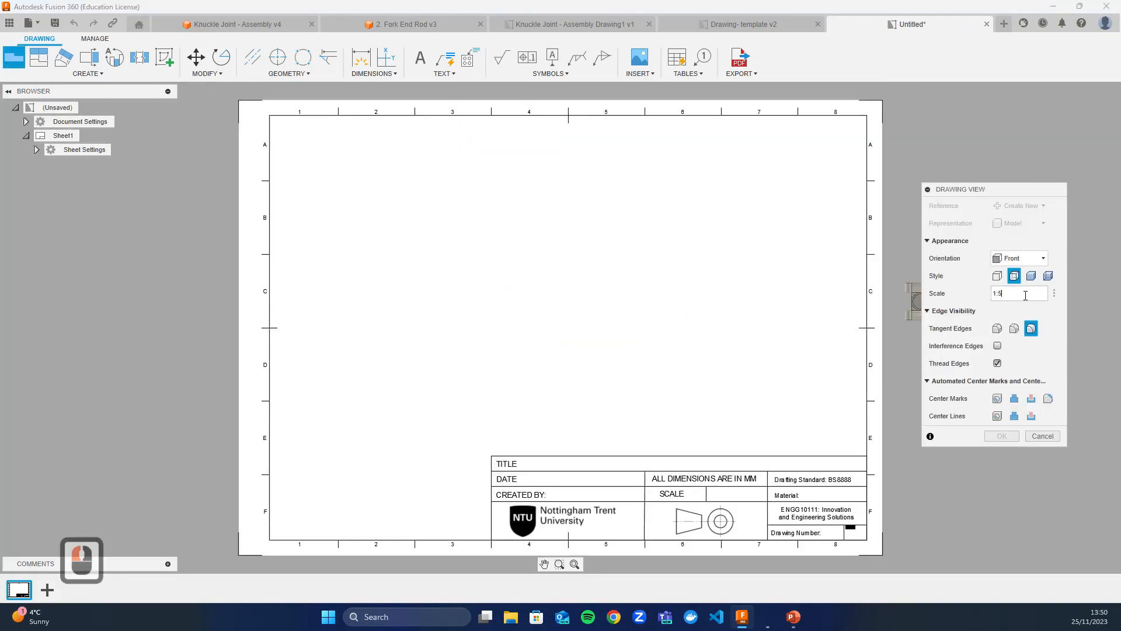
key("BackSpace")
key("BackSpace")
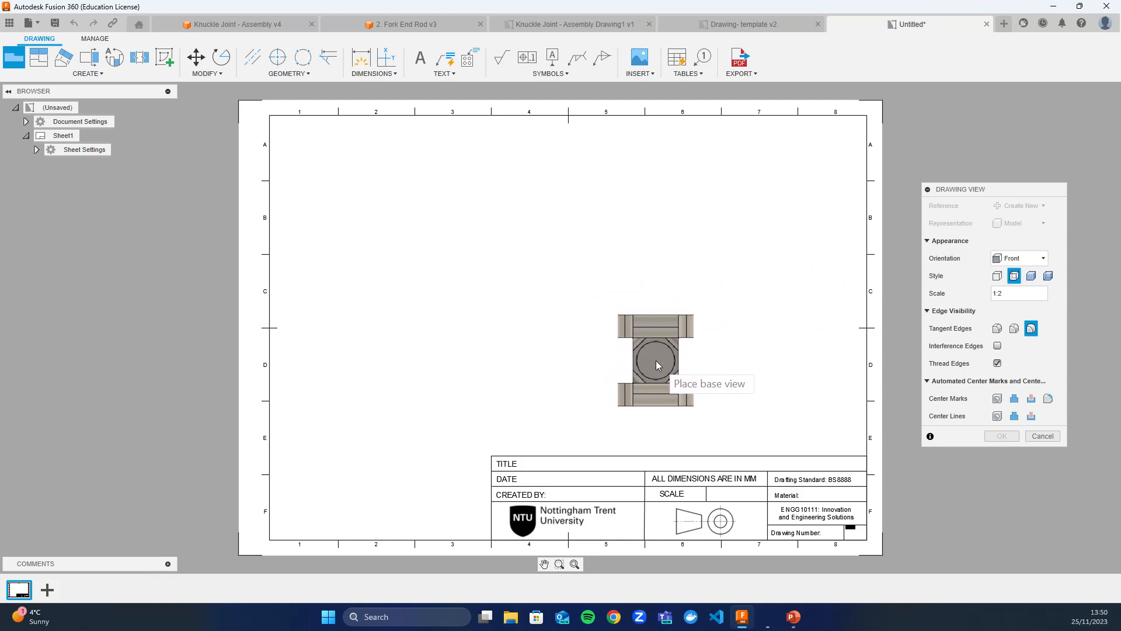
left_click(656, 359)
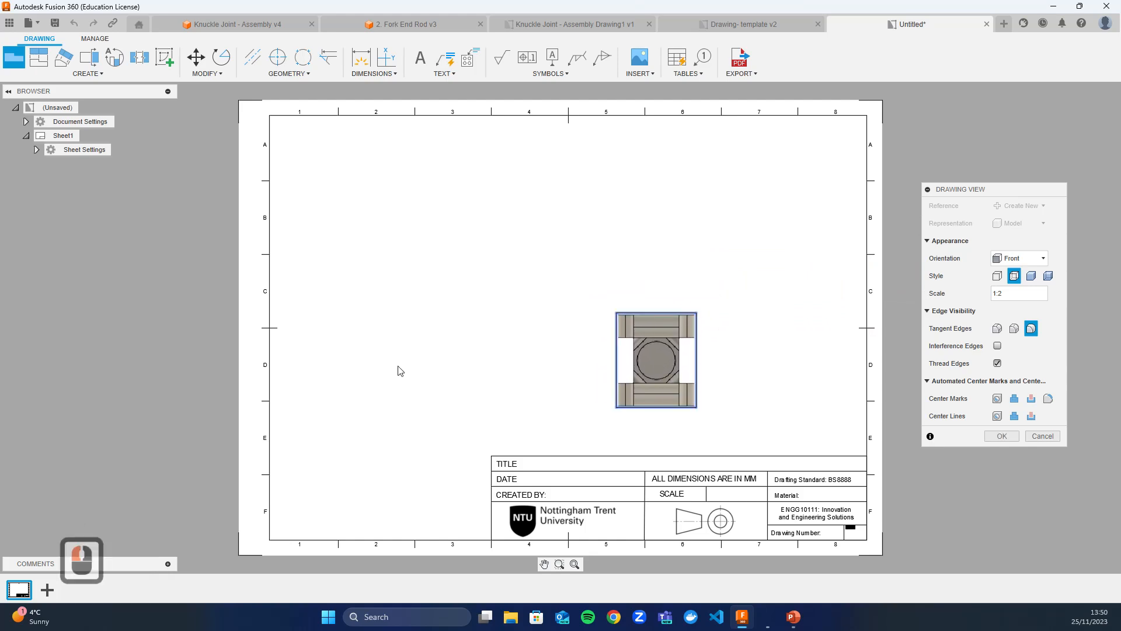
left_click(1001, 437)
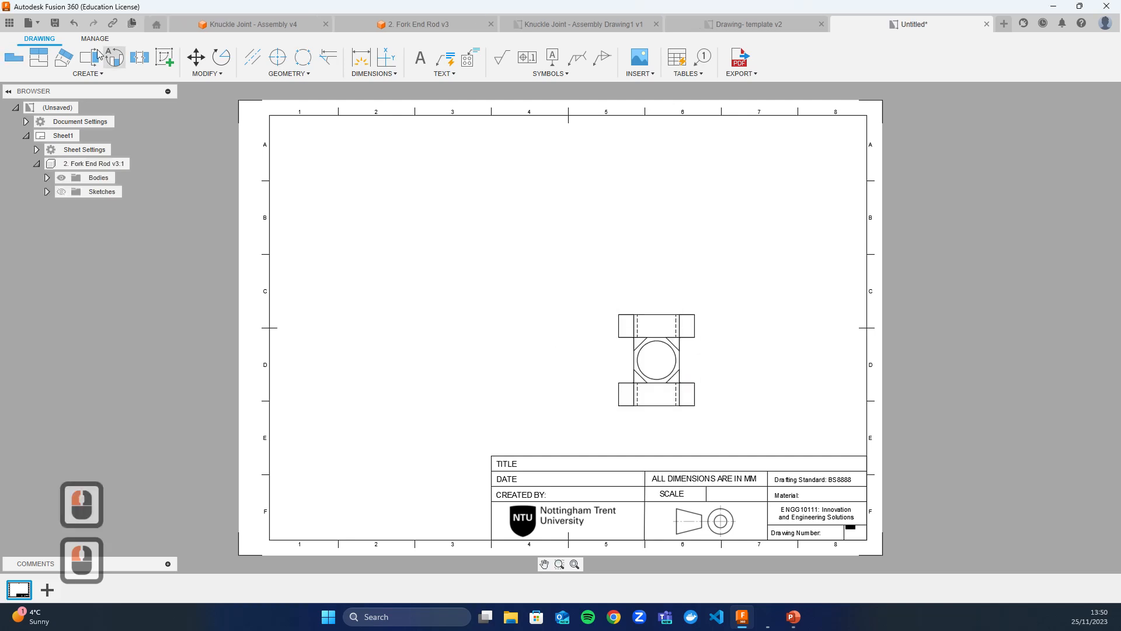
Project a view from the base view horizontally to its left, showing the fork's U-shaped profile.
left_click(39, 56)
left_click(646, 371)
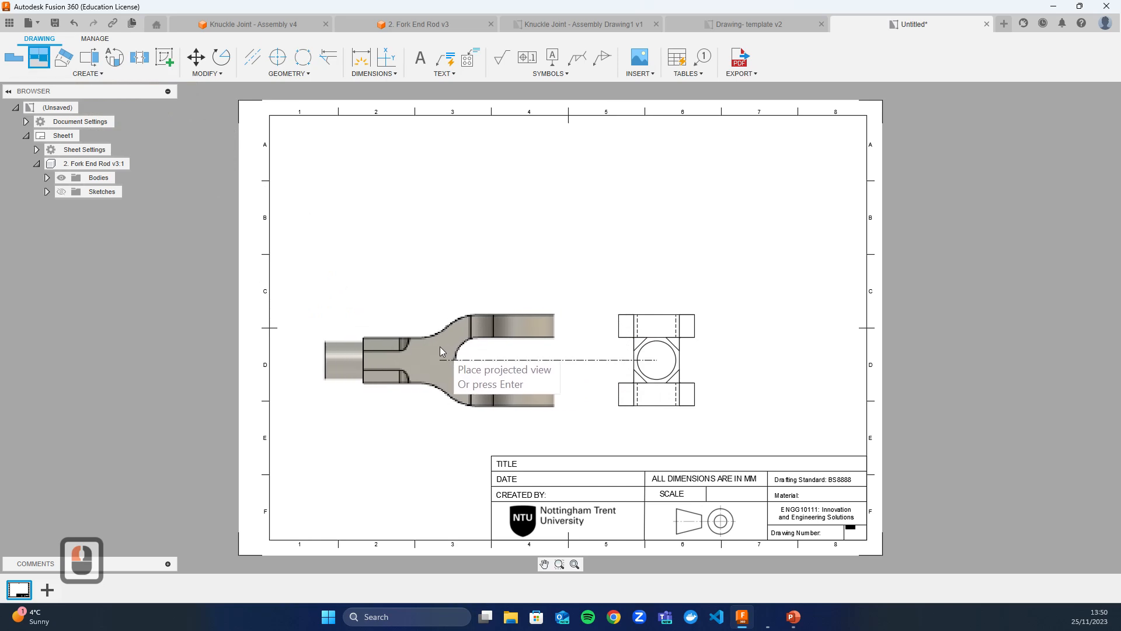
left_click(473, 345)
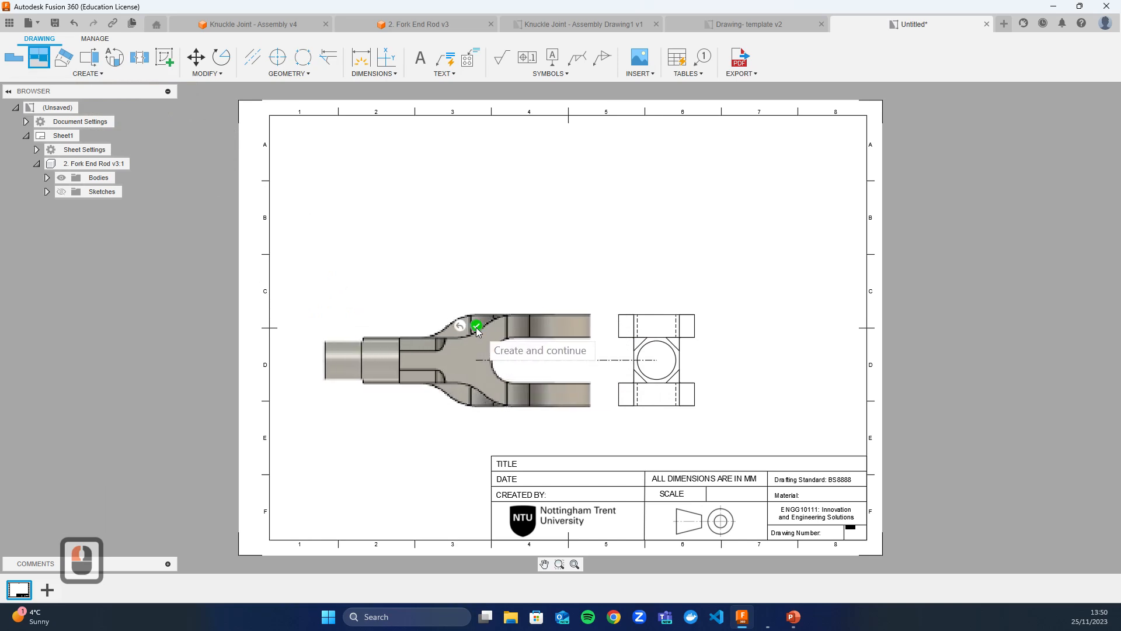
left_click(476, 327)
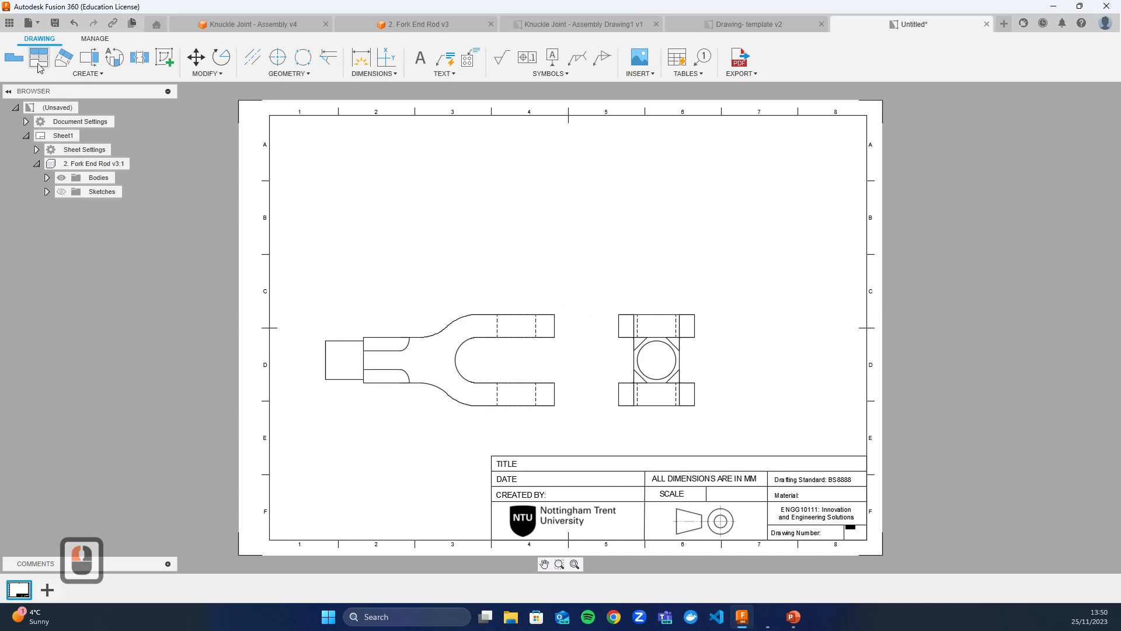
Project a view upward from the U-shaped fork view, showing the round eye from above.
left_click(38, 64)
left_click(425, 362)
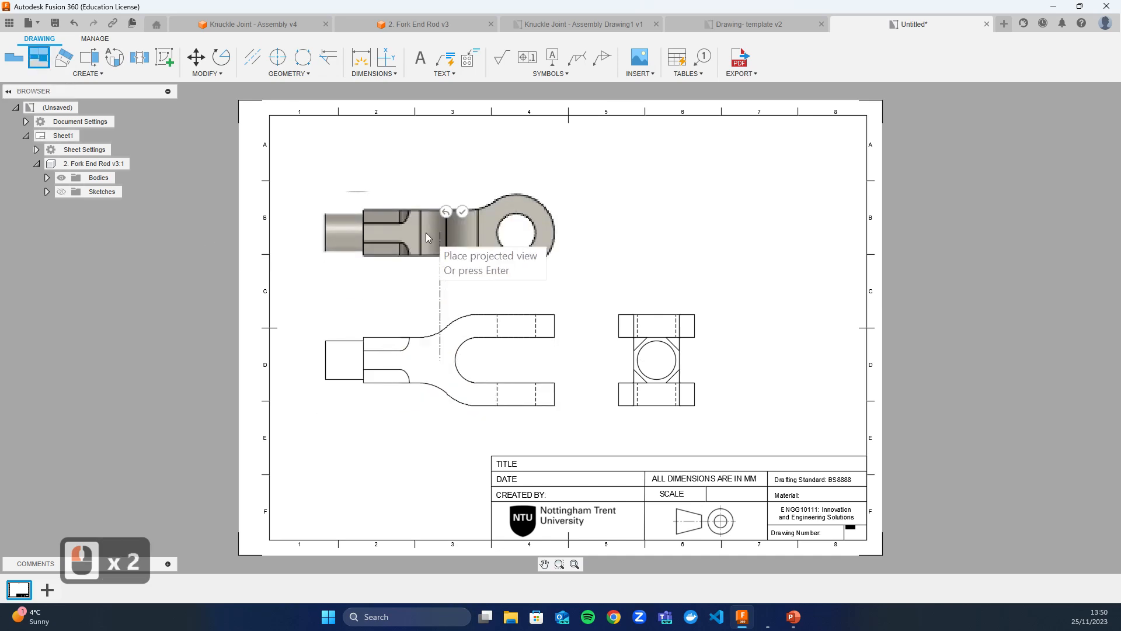
left_click(426, 232)
left_click(462, 211)
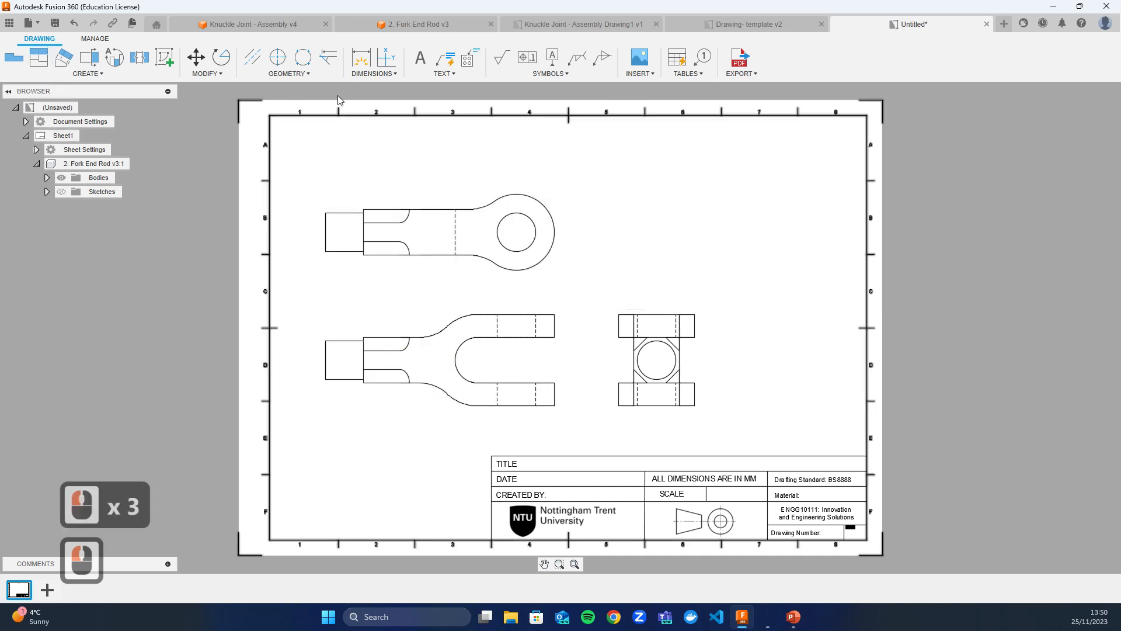
Add the text label "Top View" just below the upper projected view.
left_click(418, 60)
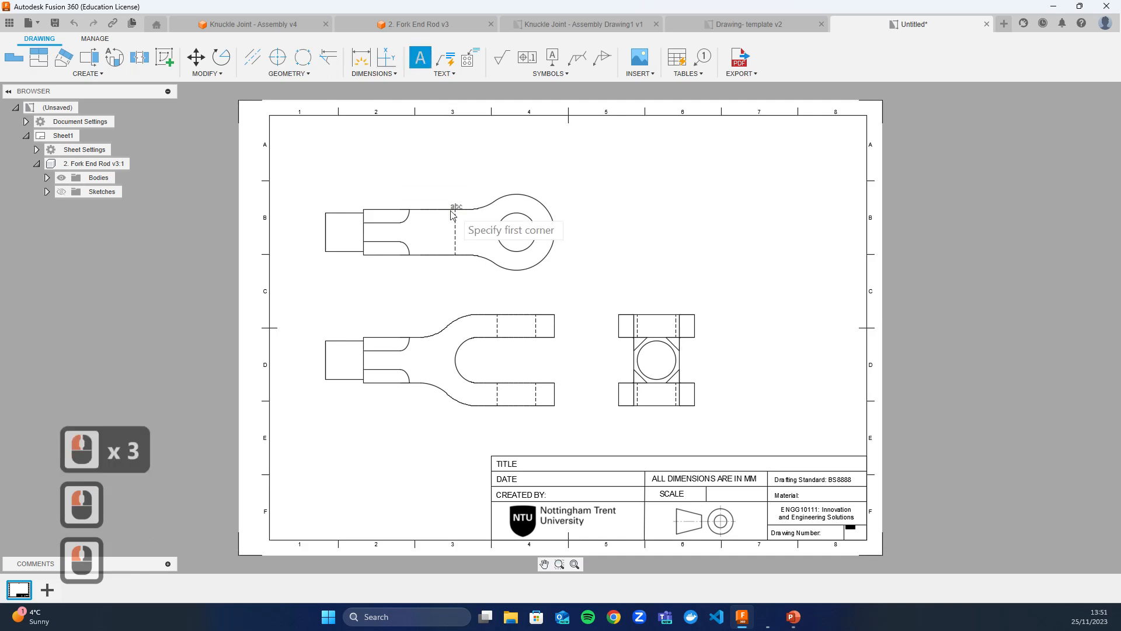
left_click(412, 272)
left_click(479, 284)
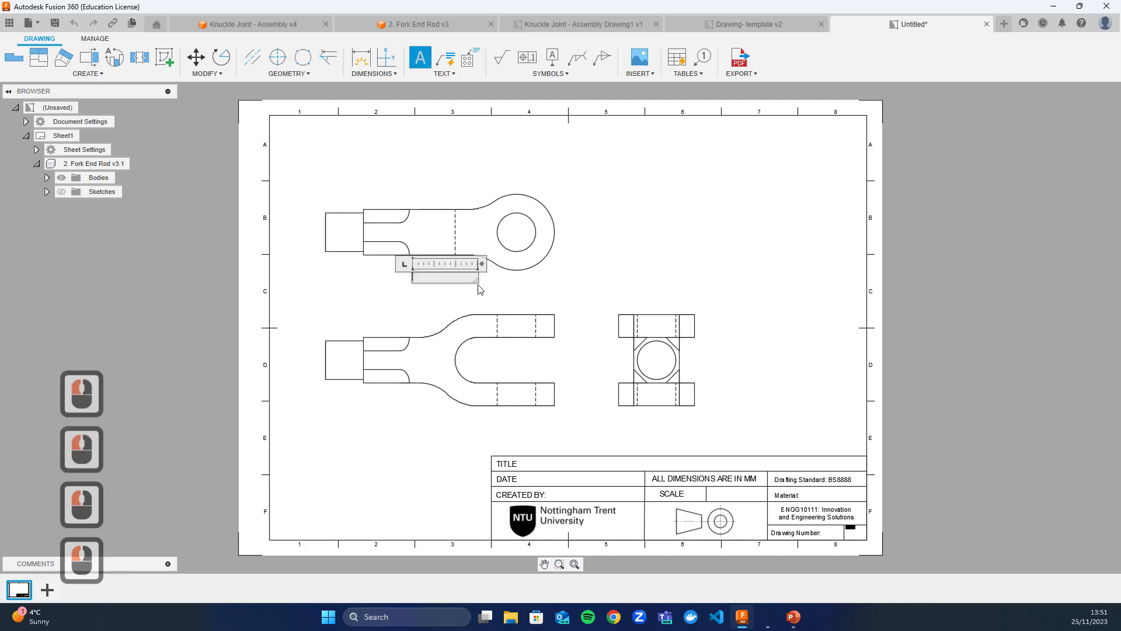
type("Top")
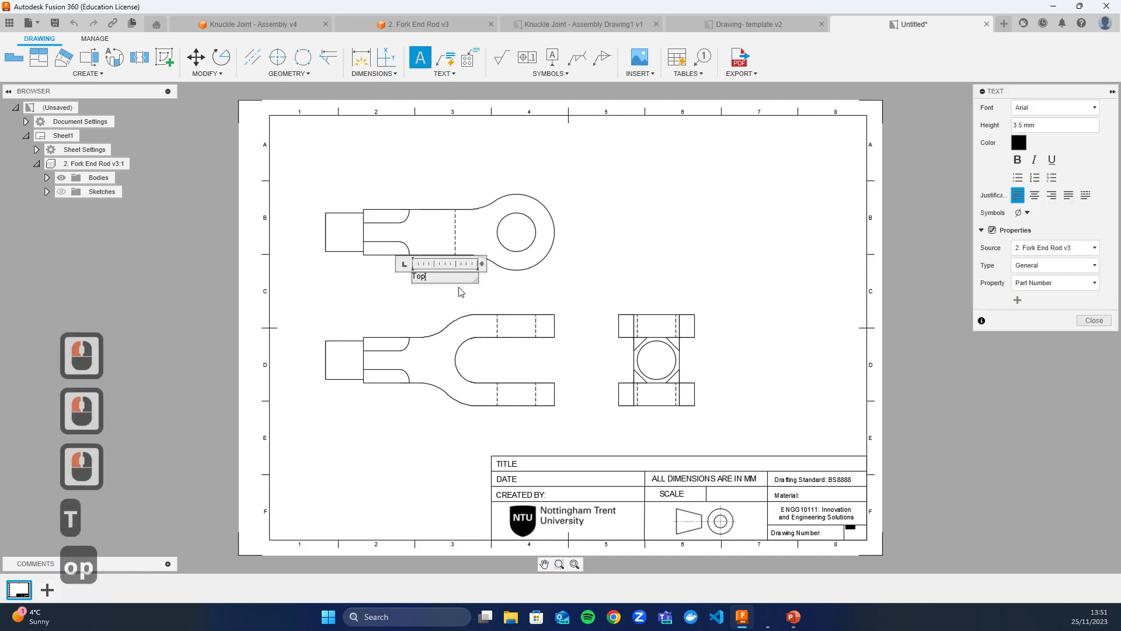
type(" View")
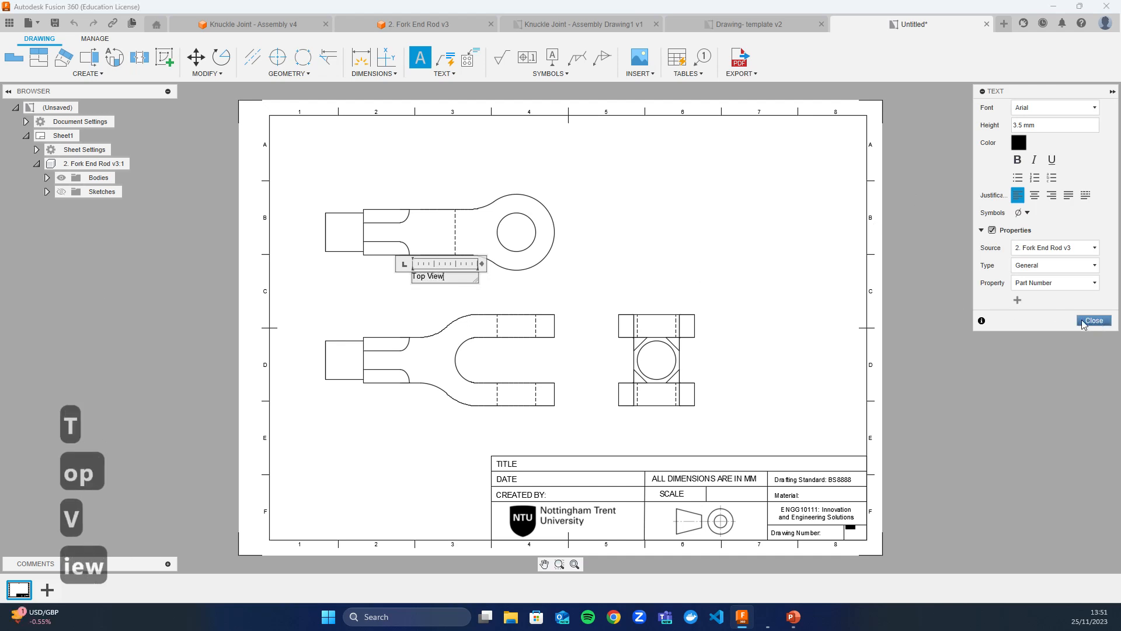
left_click(1082, 321)
Copy the "Top View" label and place the duplicate directly below the U-shaped fork view.
left_click(442, 277)
key("ctrl+c")
key("ctrl+v")
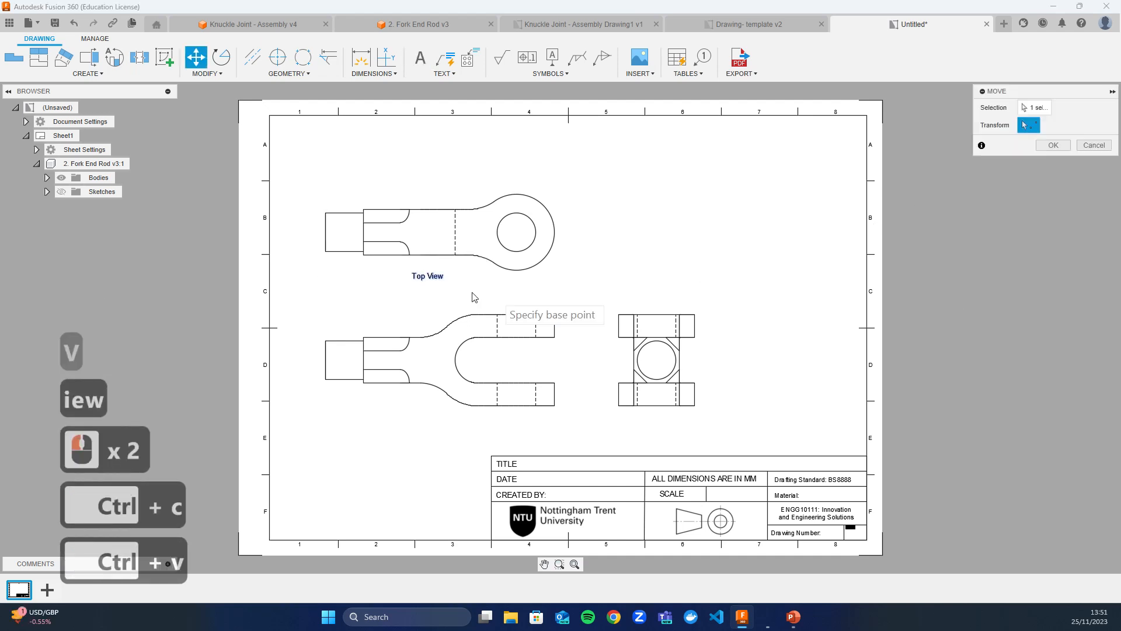
left_click(413, 280)
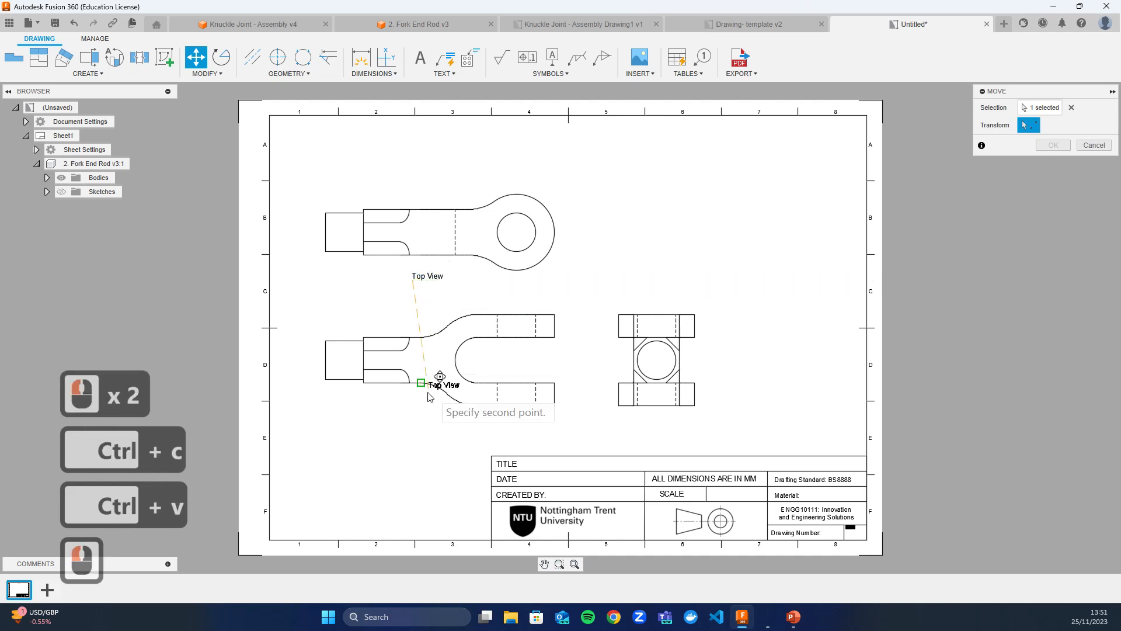
left_click(415, 428)
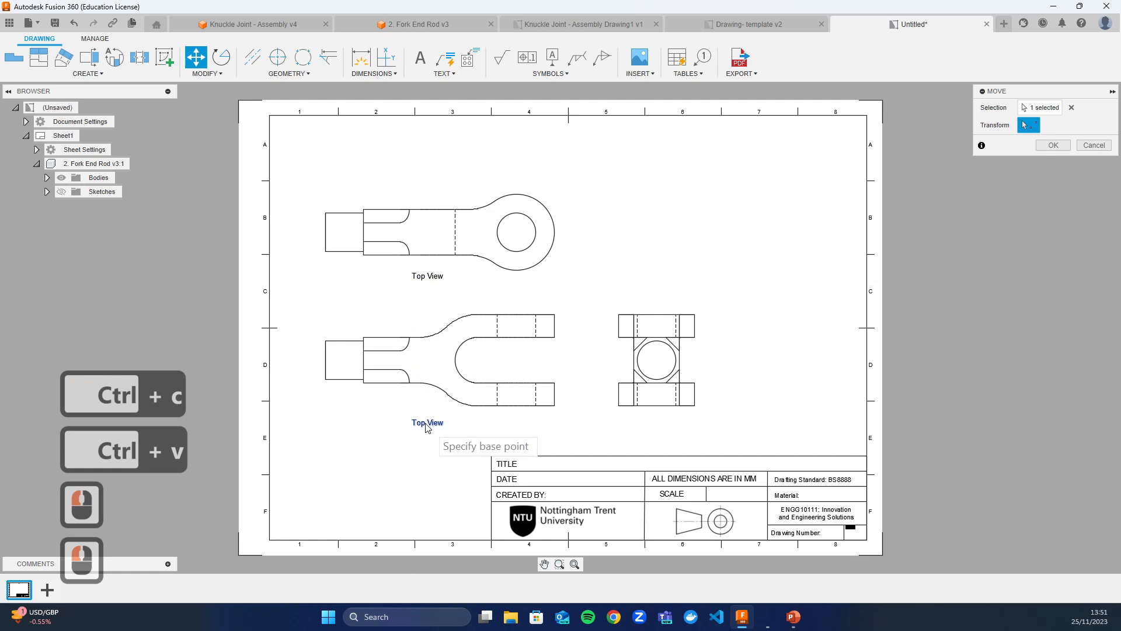
left_click(1053, 146)
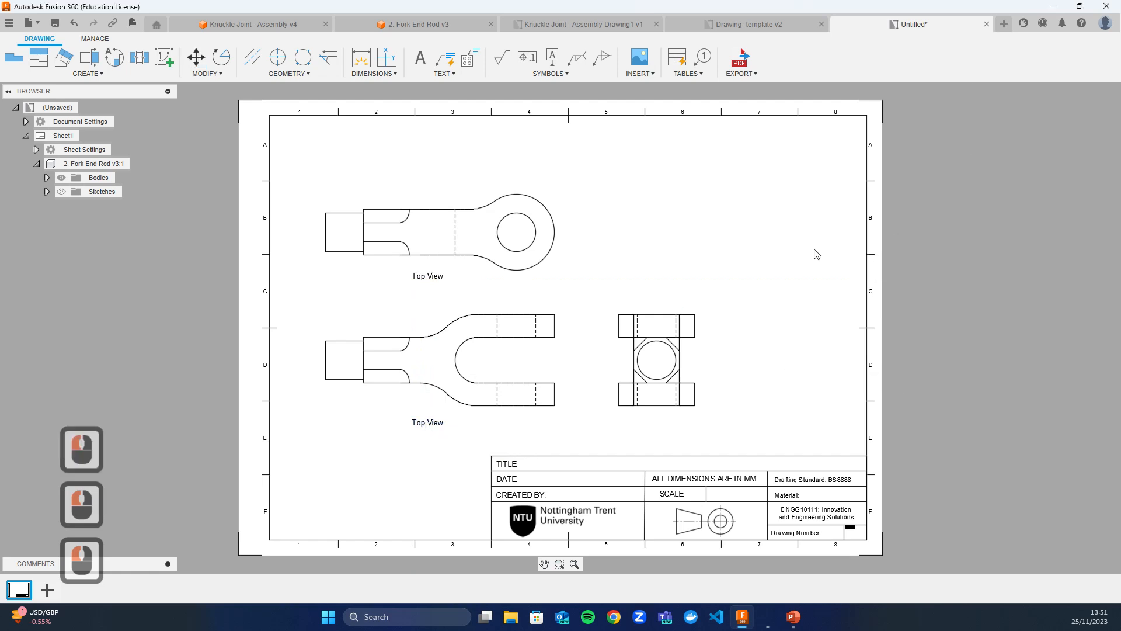
Change the duplicated label under the U-shaped fork view to "Front View".
double_click(417, 428)
left_click_drag(426, 424, 386, 426)
type("Fr")
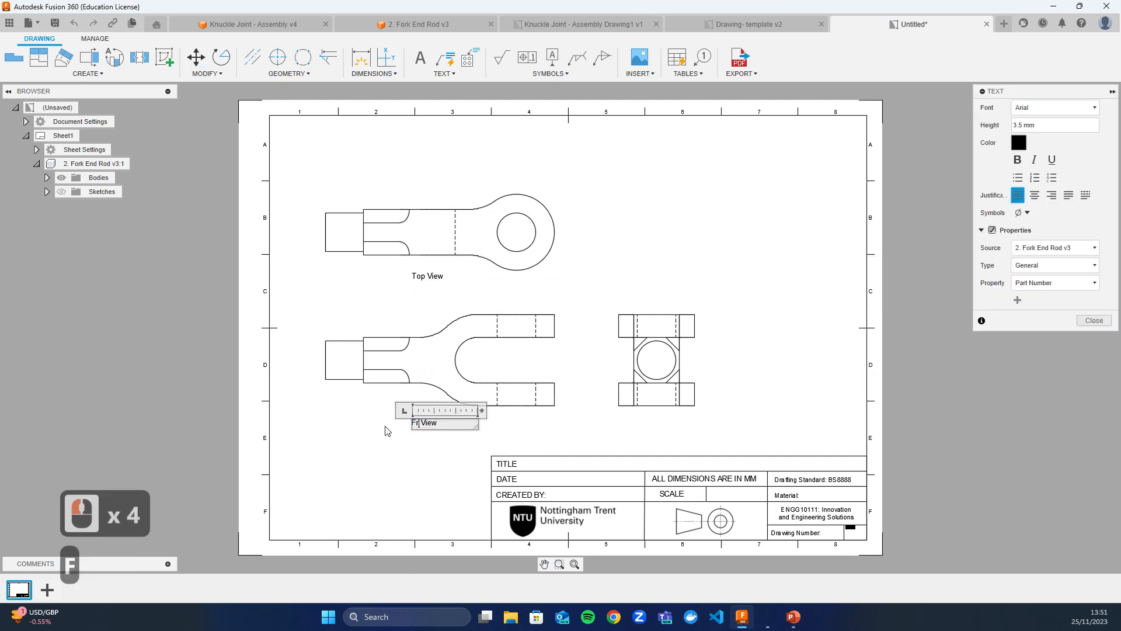
type("ont")
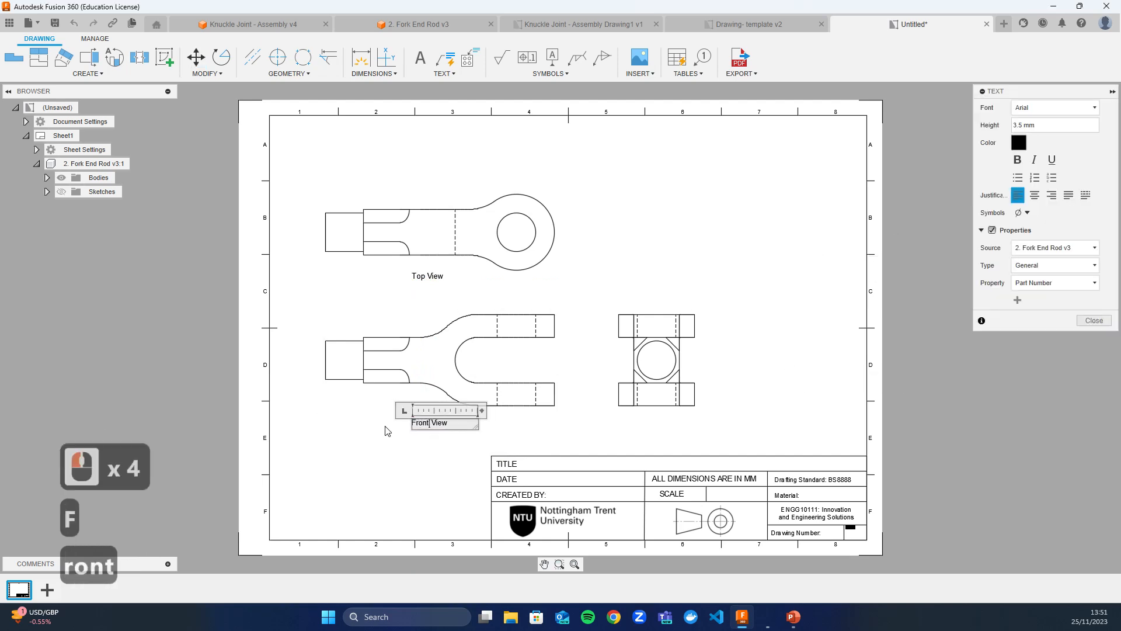
left_click(1093, 320)
Copy the "Front View" label and place the duplicate directly below the end view of the fork.
left_click(443, 424)
key("ctrl+c")
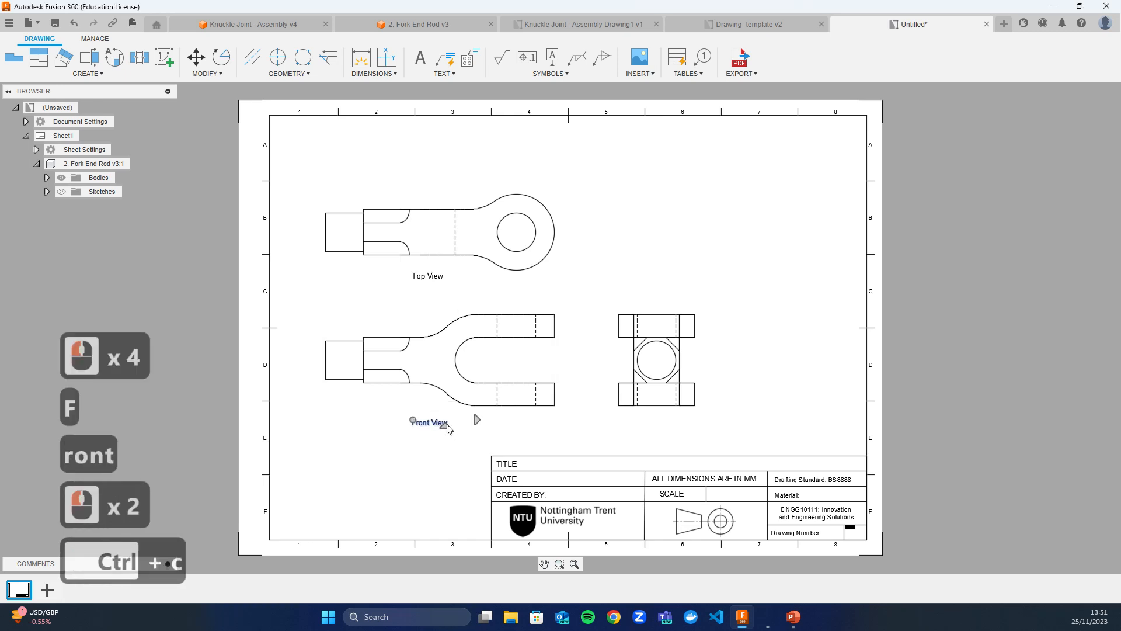
key("ctrl+v")
left_click(447, 427)
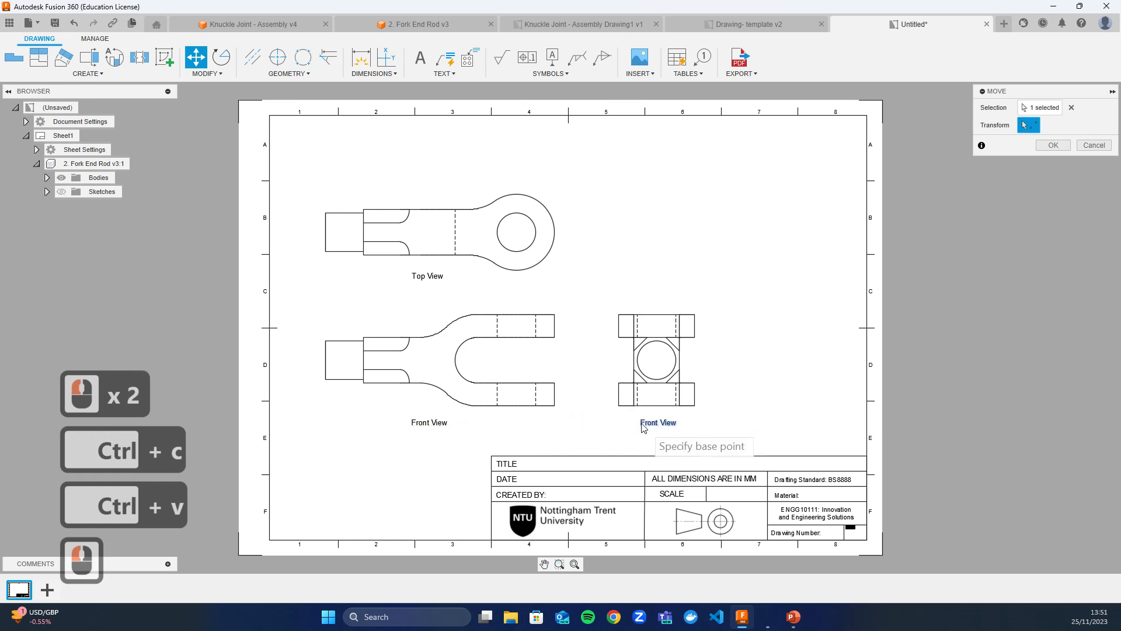
left_click(643, 427)
left_click(1054, 145)
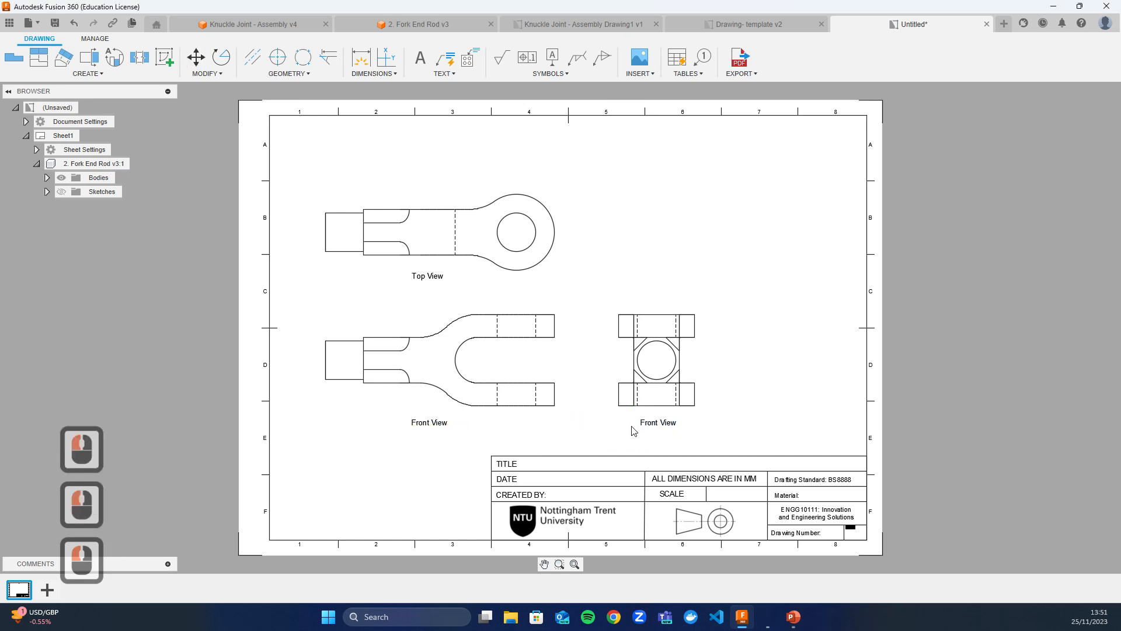
Change the duplicated label below the end view to "Side View".
double_click(650, 423)
left_click_drag(658, 425, 627, 429)
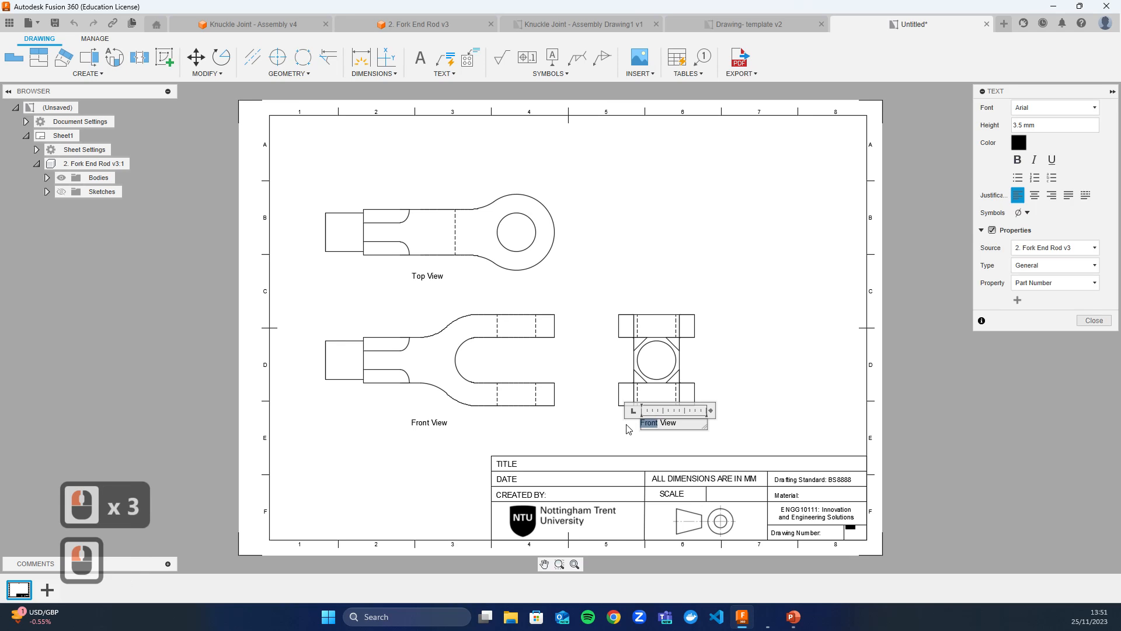
type("Side")
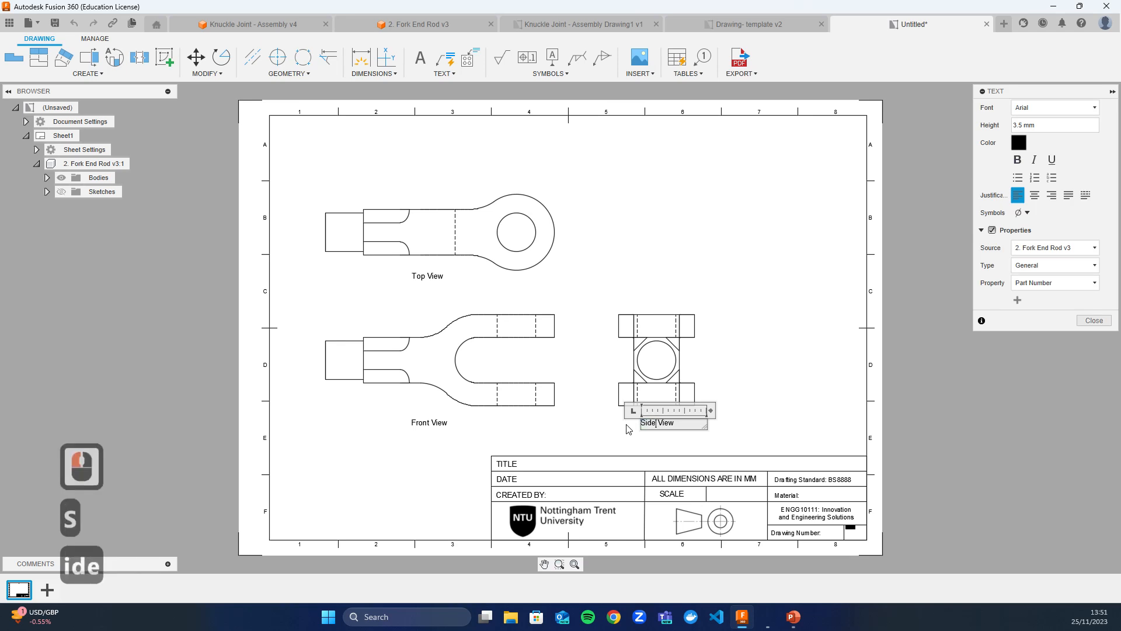
left_click(1097, 320)
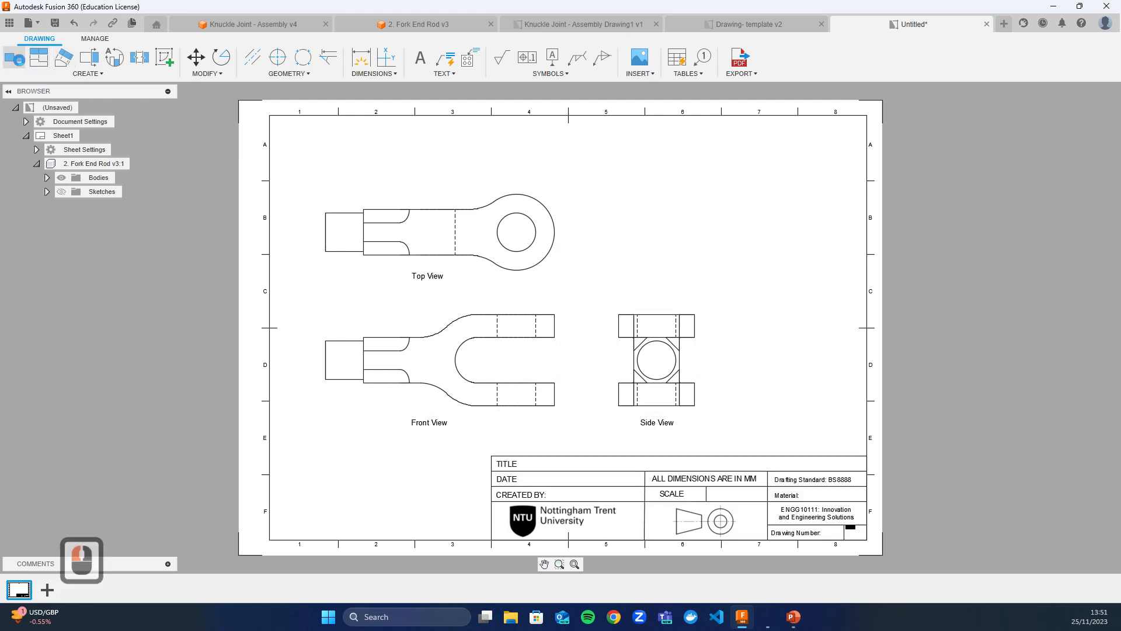
Start a new base view of the Fork End Rod model with Shaded style and a 1:2 scale.
left_click(14, 58)
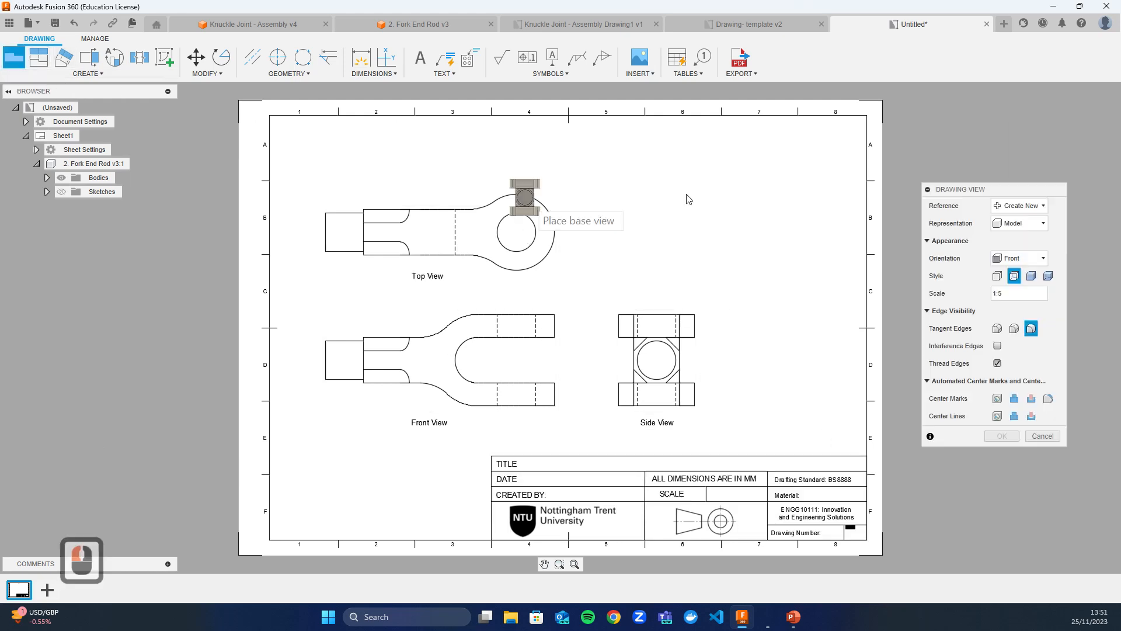
left_click(1026, 229)
left_click(1019, 239)
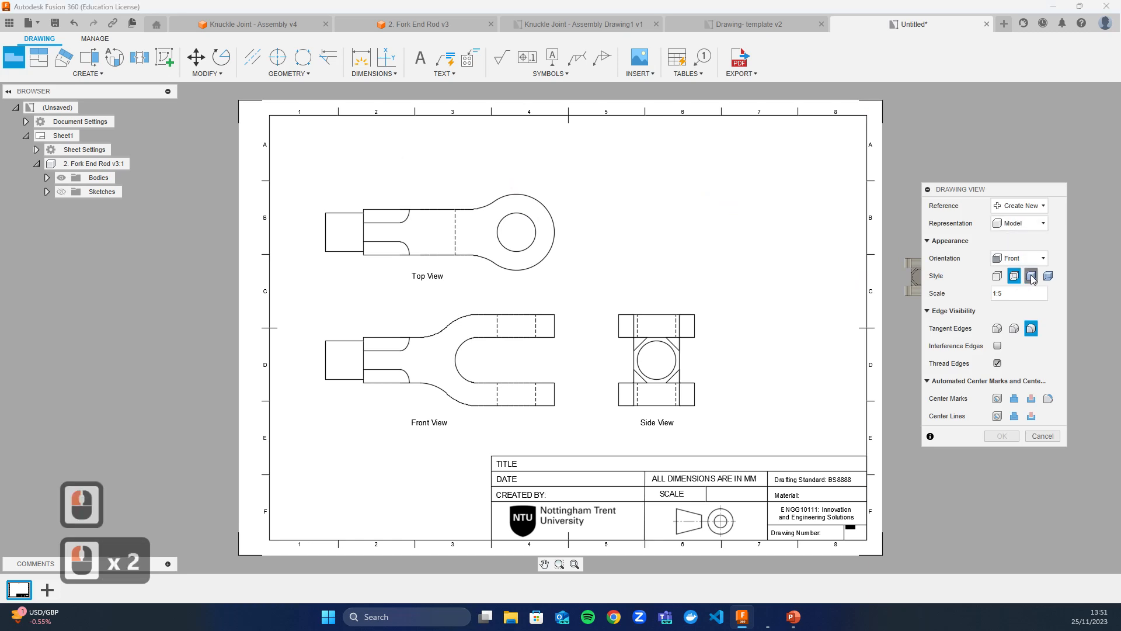
left_click(1031, 277)
left_click(1019, 311)
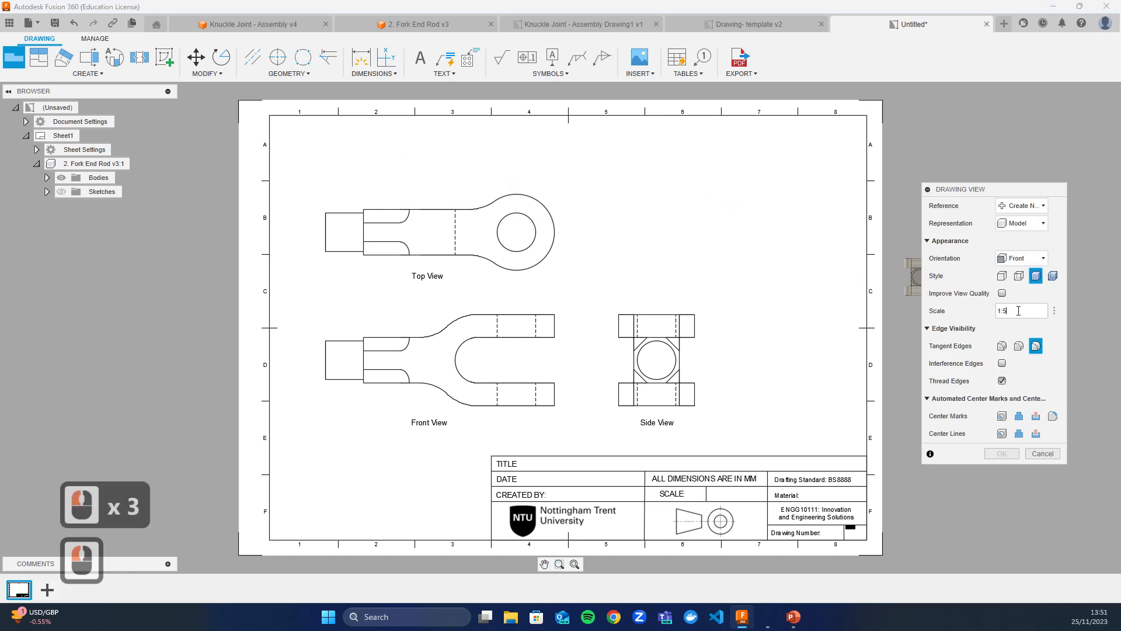
key("BackSpace")
key("BackSpace")
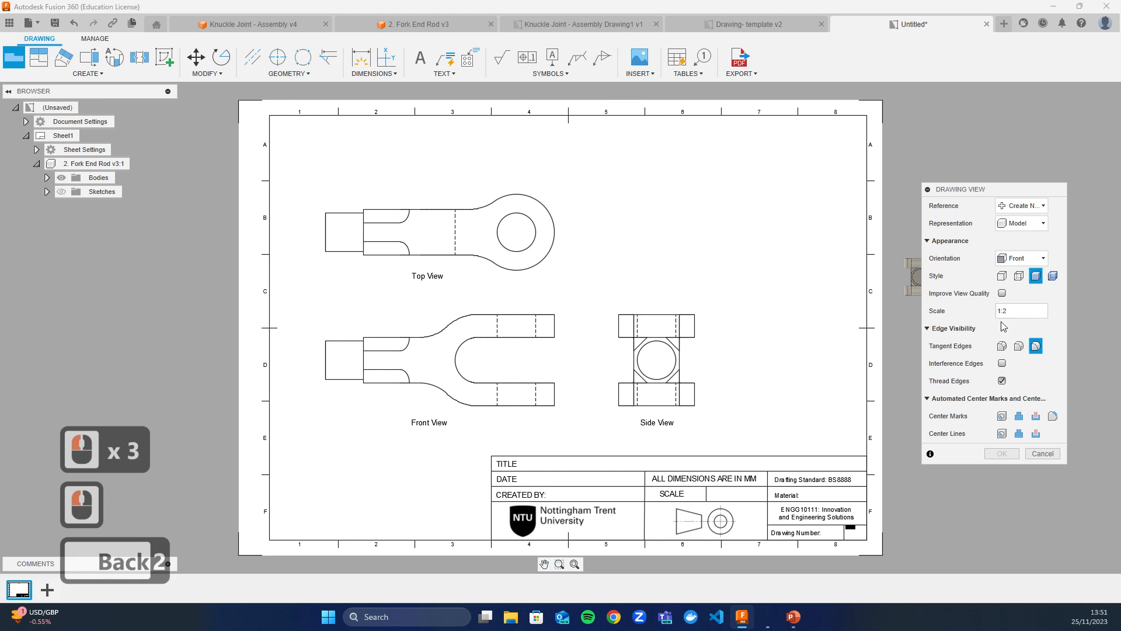
Orient the shaded base view to NE Isometric and place it in the empty sheet area above the side view.
left_click(1022, 258)
left_click(1010, 426)
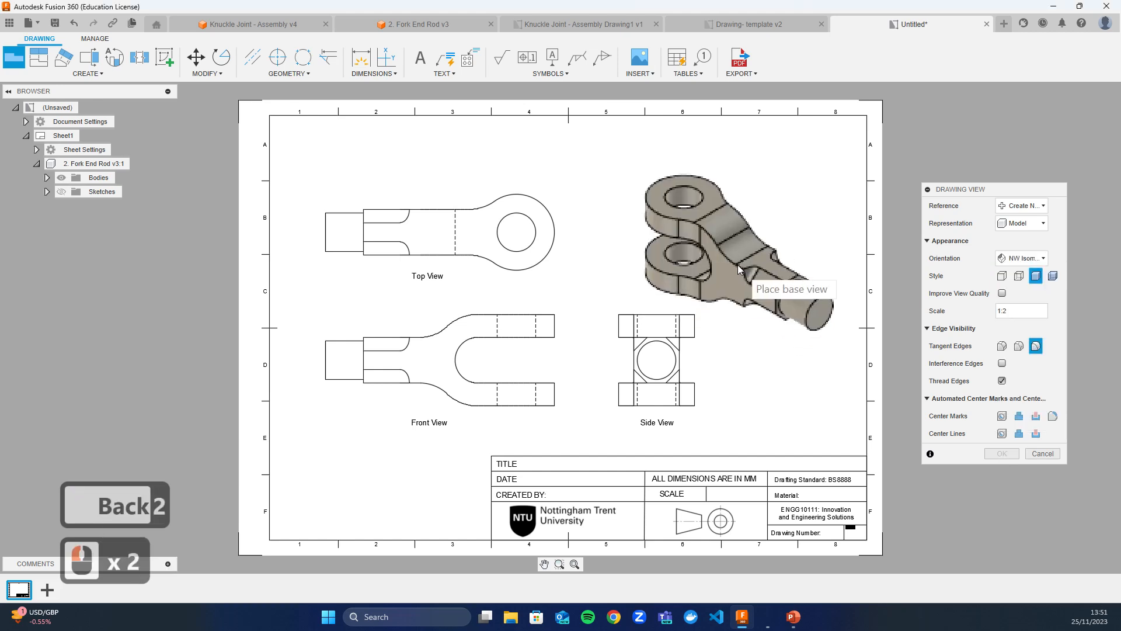
left_click(1016, 258)
left_click(1013, 395)
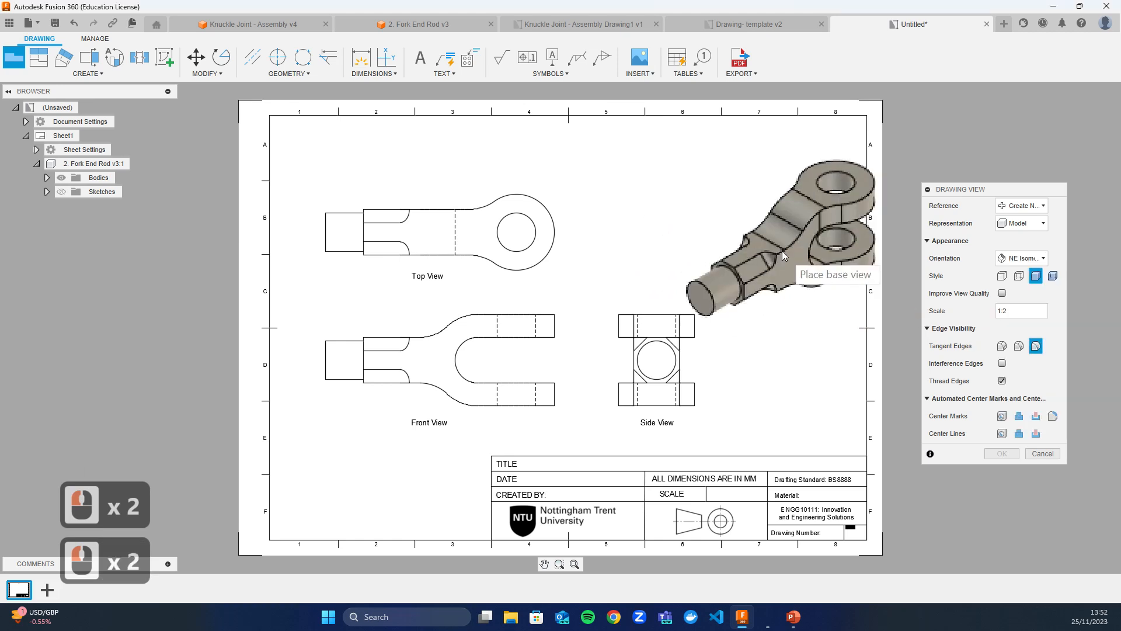
left_click(738, 220)
left_click(1000, 454)
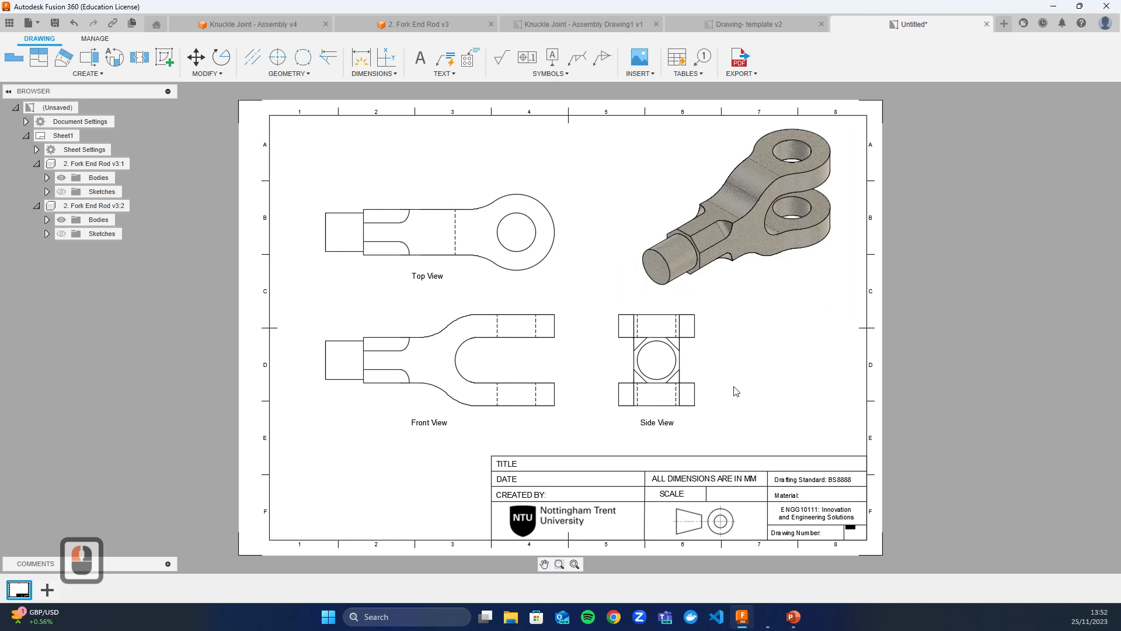
Add the text "Fork End Rod" at the TITLE row of the title block.
left_click(418, 61)
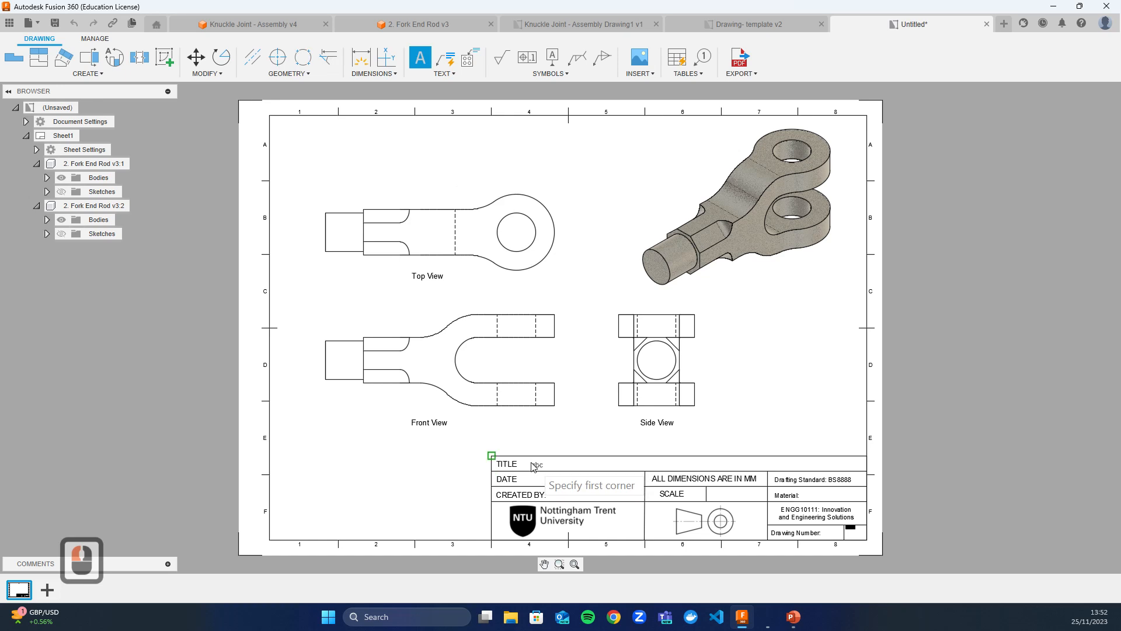
left_click(594, 474)
left_click(594, 474)
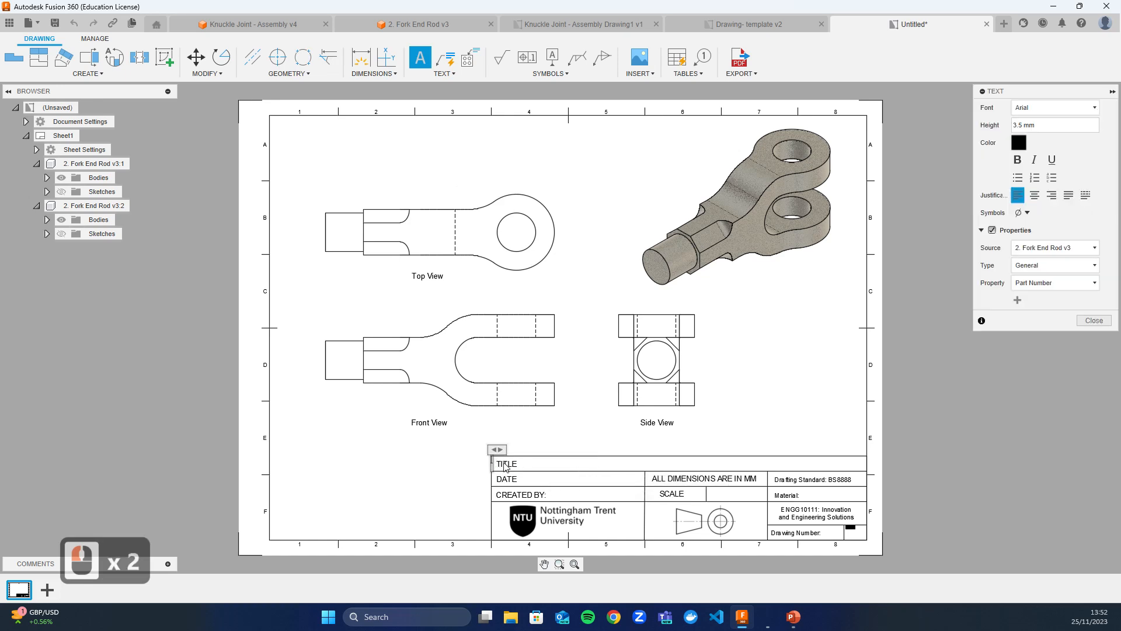
type("Fork")
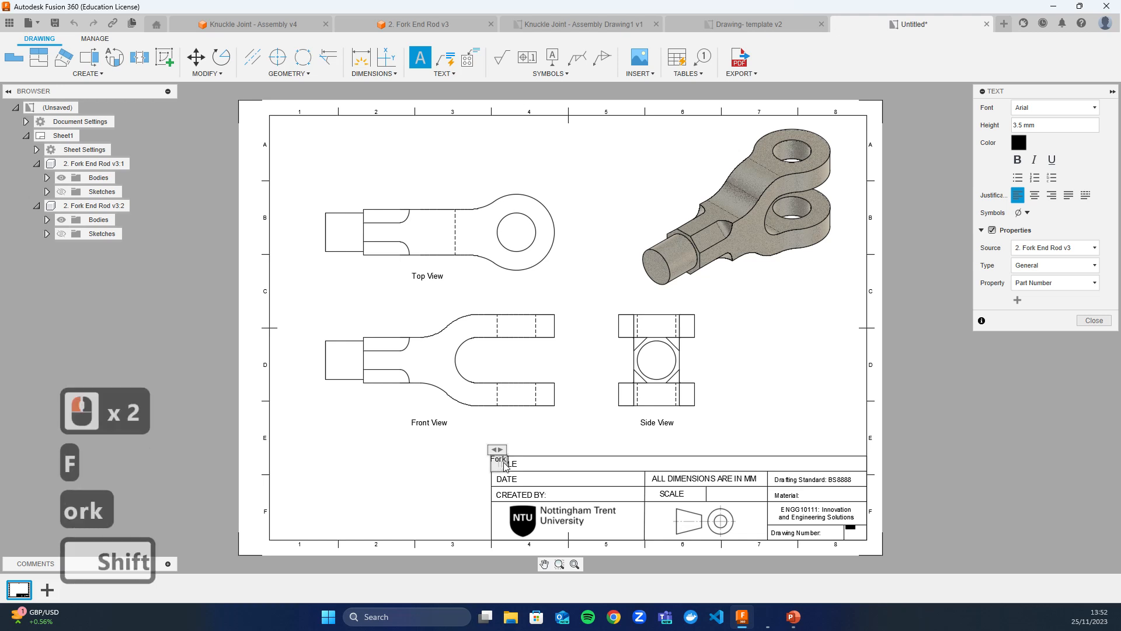
type(" End Rod")
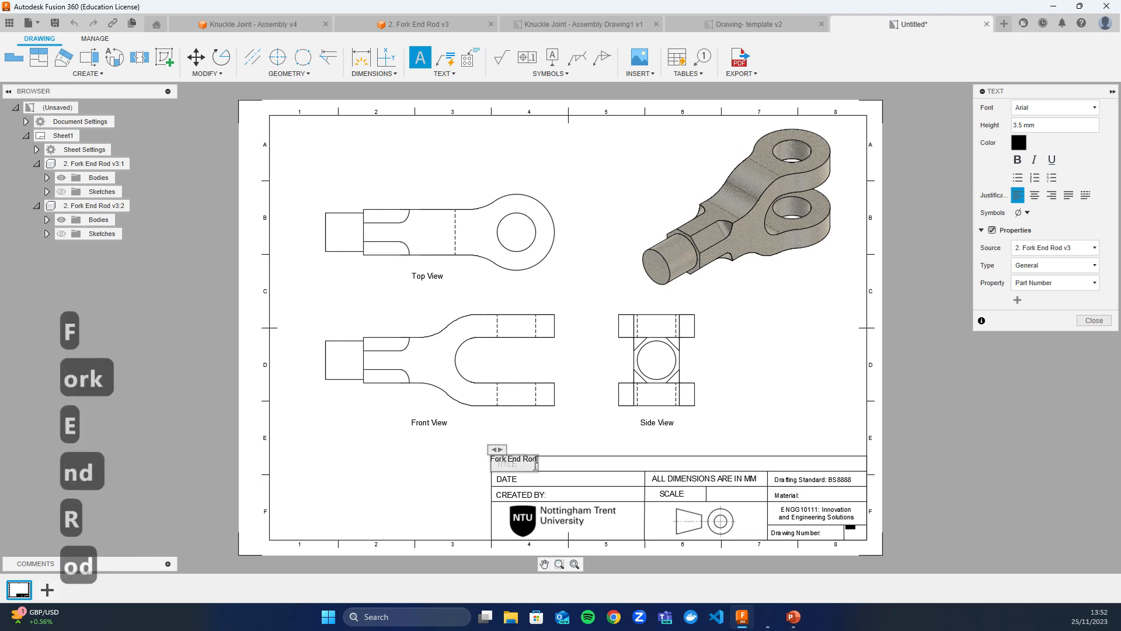
left_click(1094, 320)
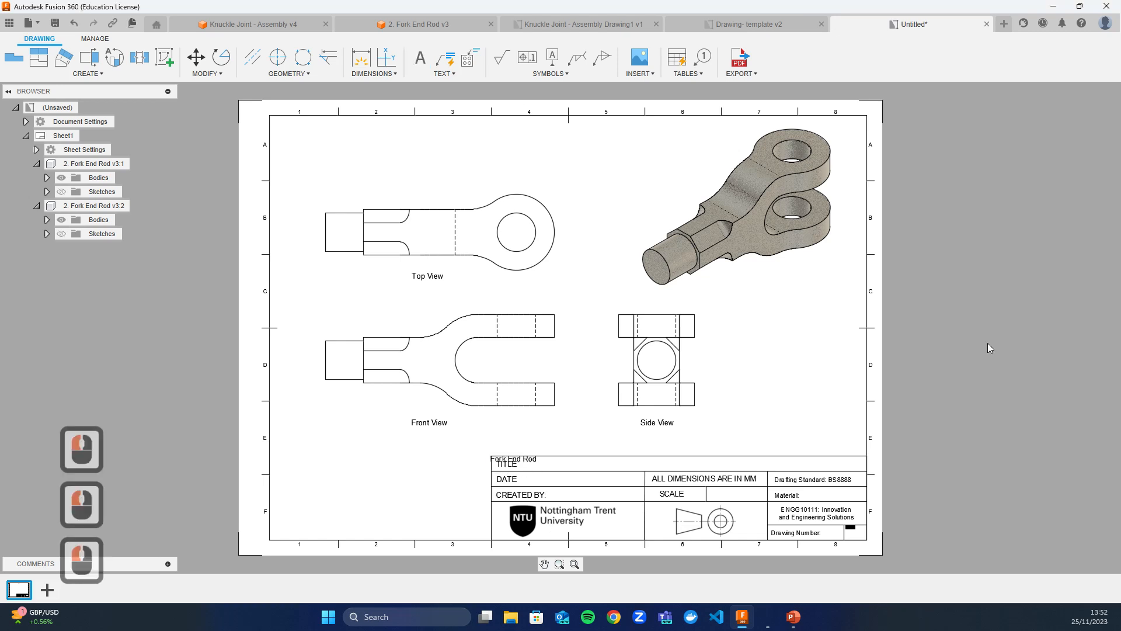
Move the "Fork End Rod" text beside the TITLE heading so it no longer overlaps it.
double_click(531, 458)
left_click(534, 461)
double_click(512, 459)
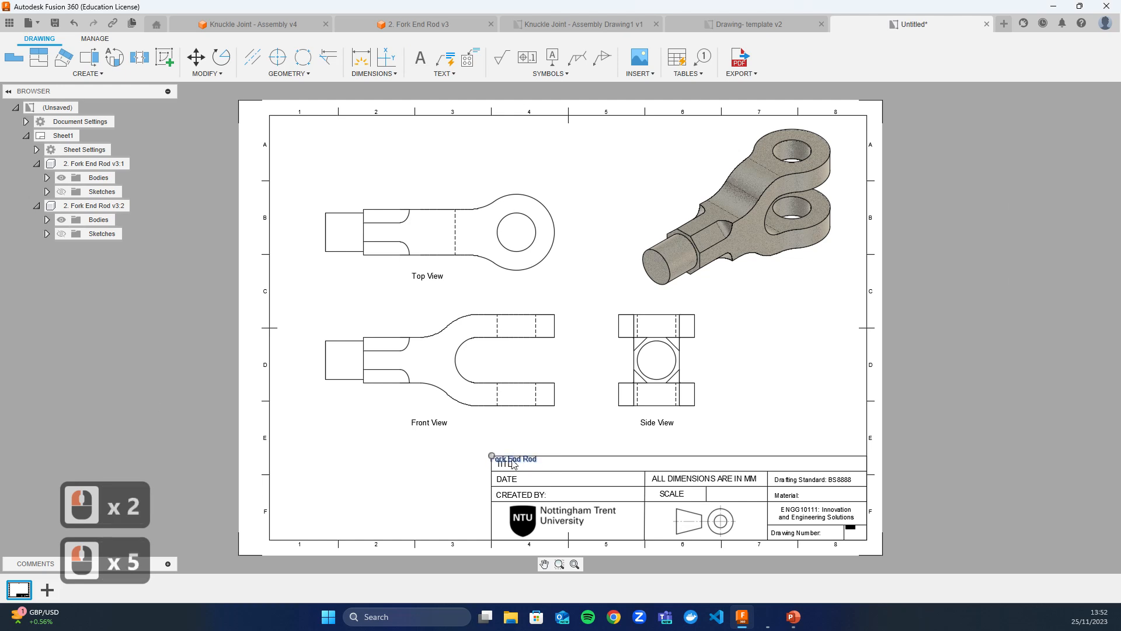
left_click_drag(511, 461, 544, 467)
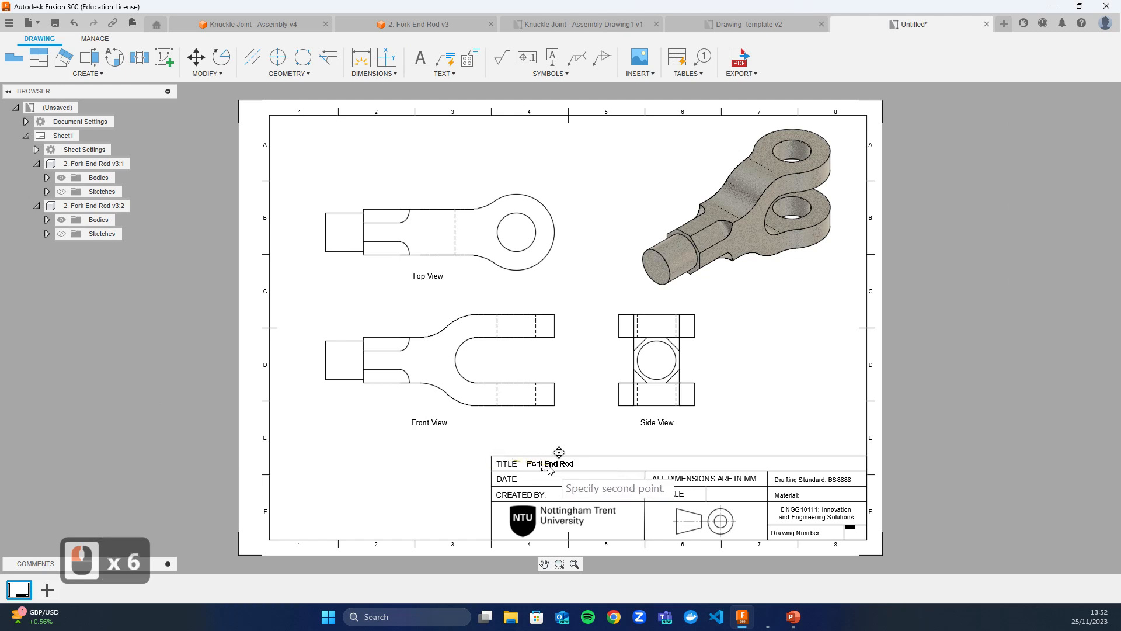
left_click(550, 467)
Copy the "Fork End Rod" title text and place the duplicate in the DATE row directly below.
left_click(550, 467)
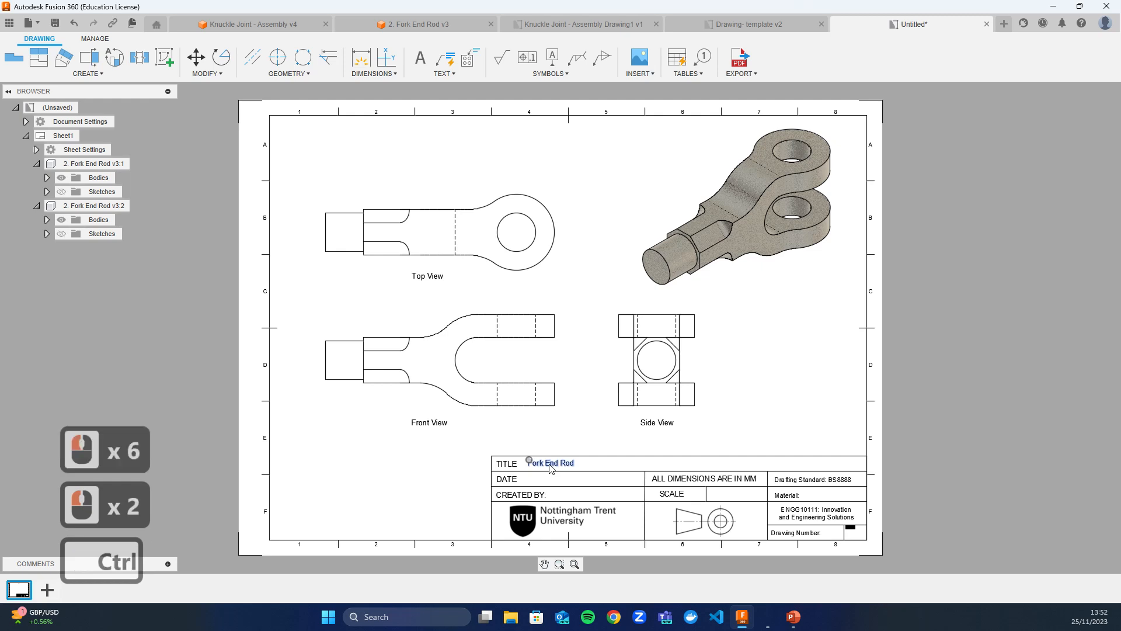
key("ctrl+c")
key("ctrl+v")
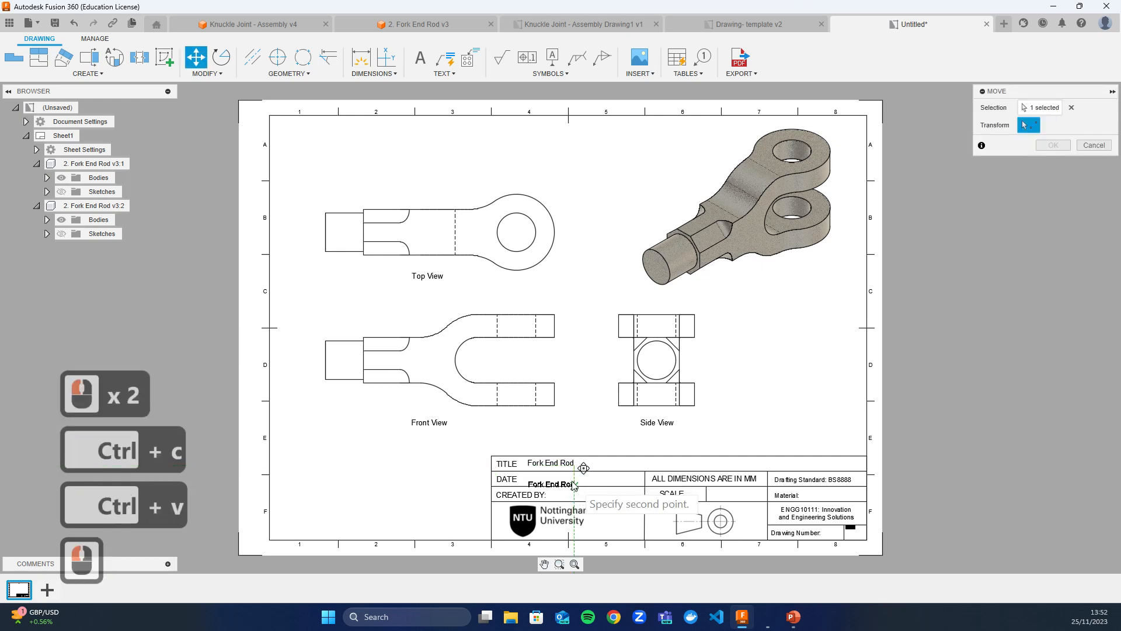
left_click(564, 483)
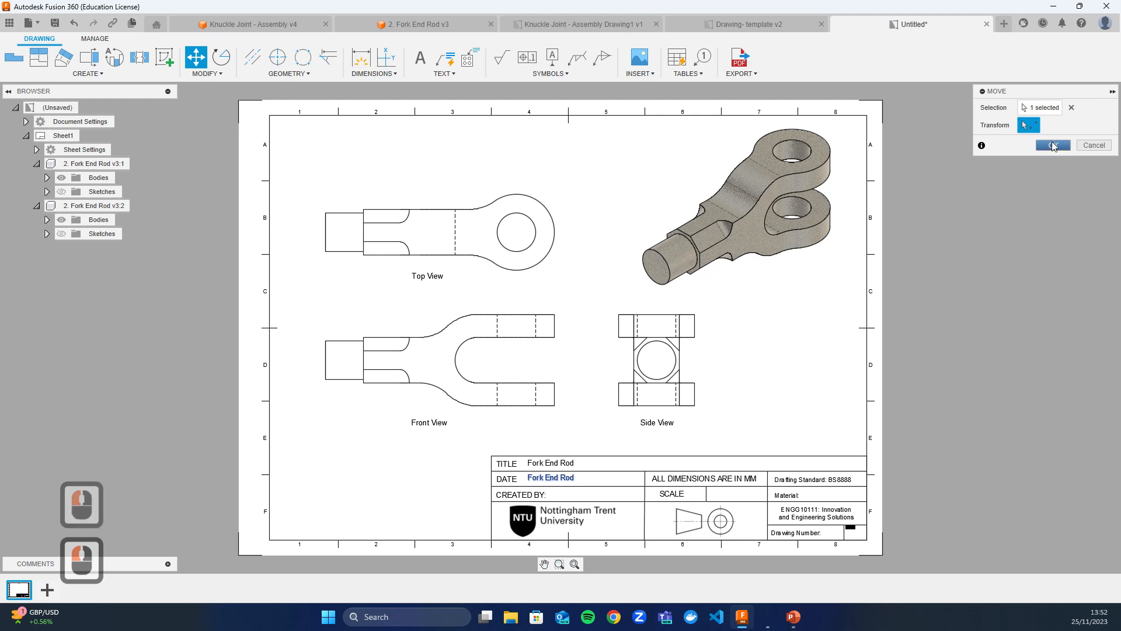
left_click(1053, 145)
Change the duplicated text in the DATE row to 25/11/2023.
triple_click(559, 480)
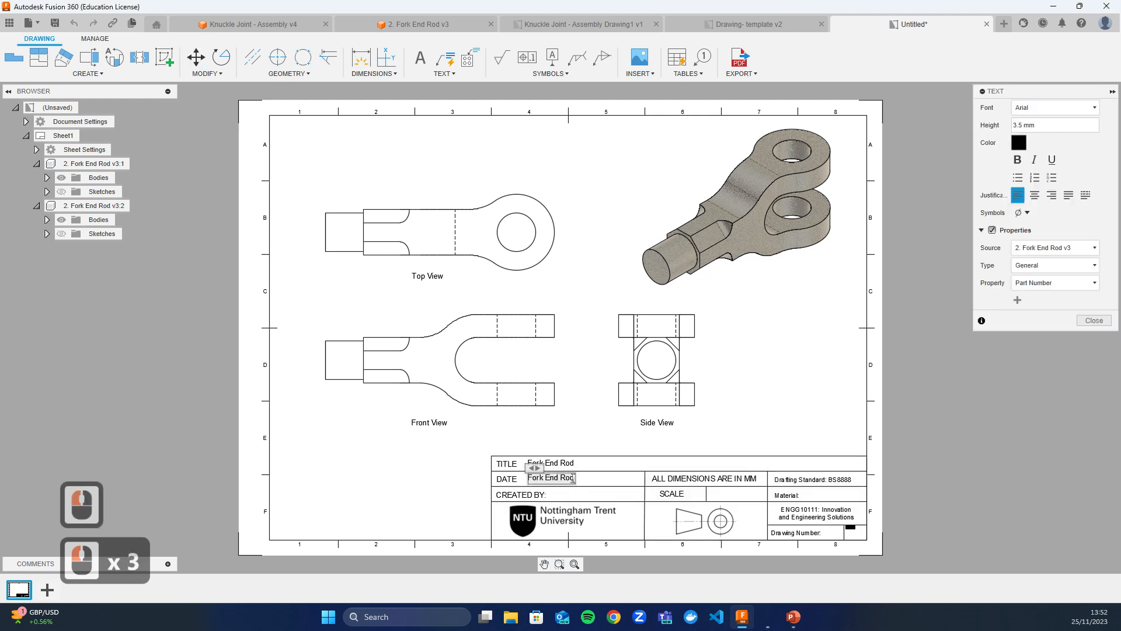
left_click(572, 478)
key("ctrl+a")
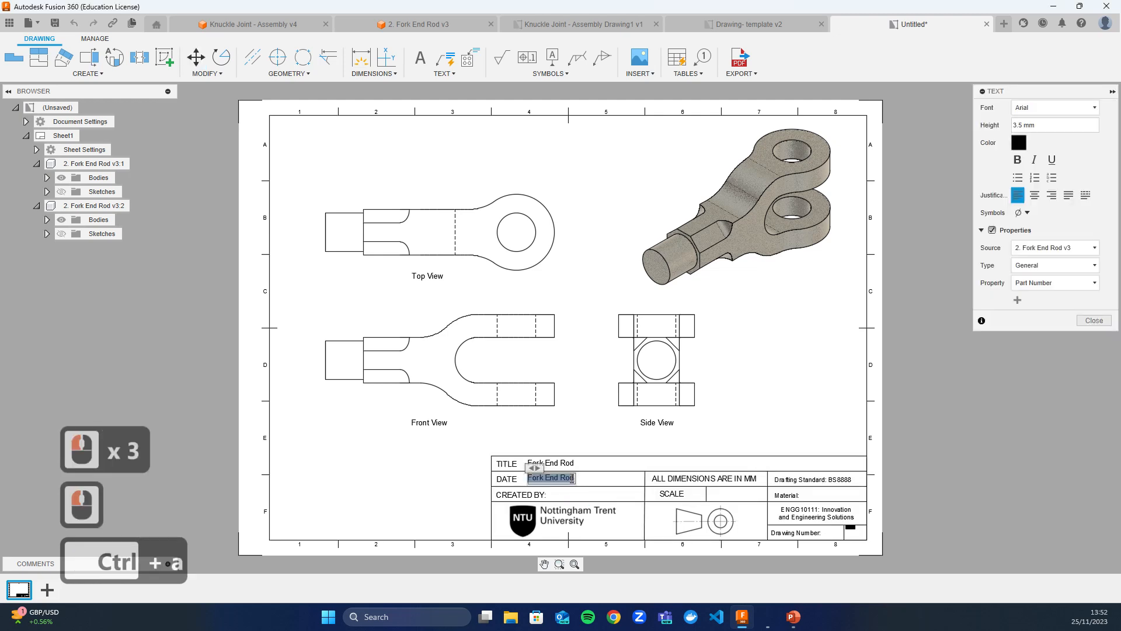
type("25/11/")
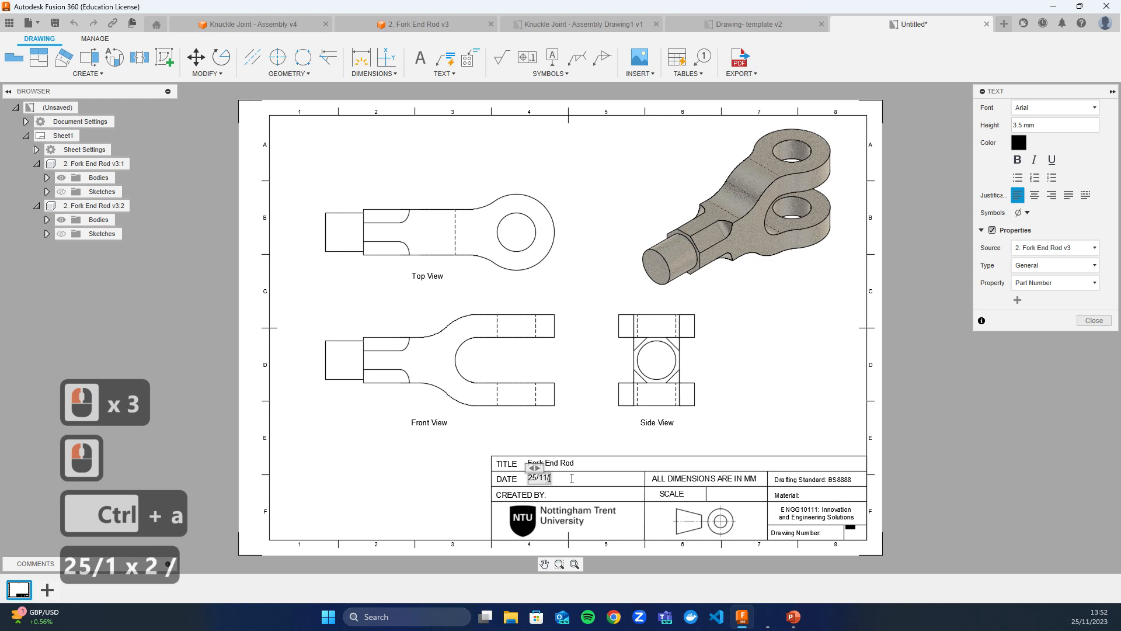
type("2034")
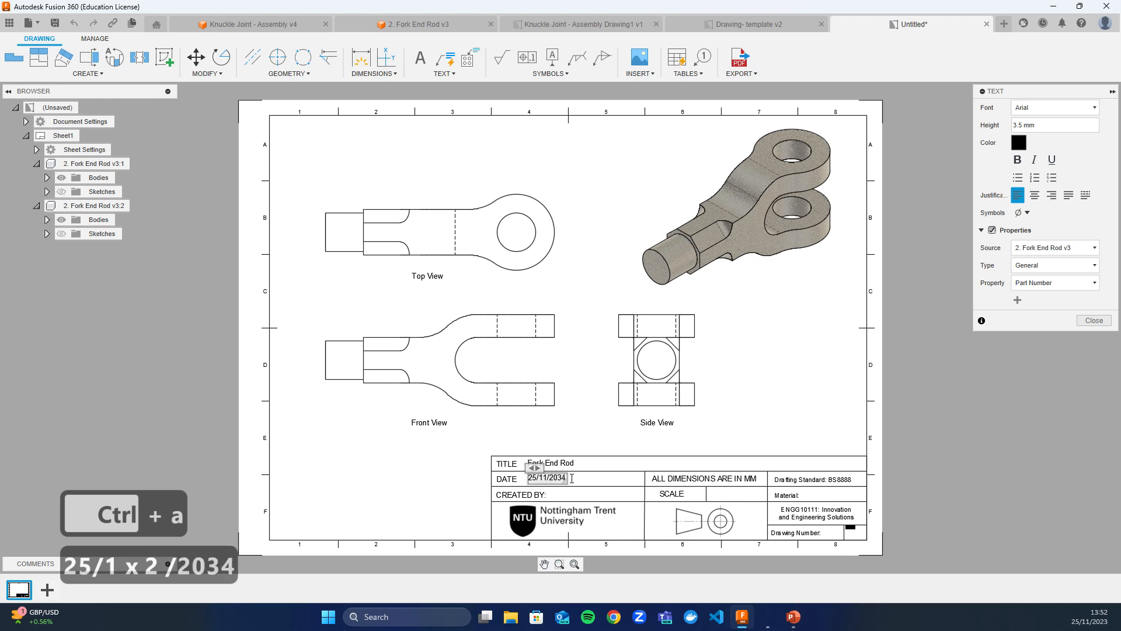
key("BackSpace")
key("BackSpace")
type("23")
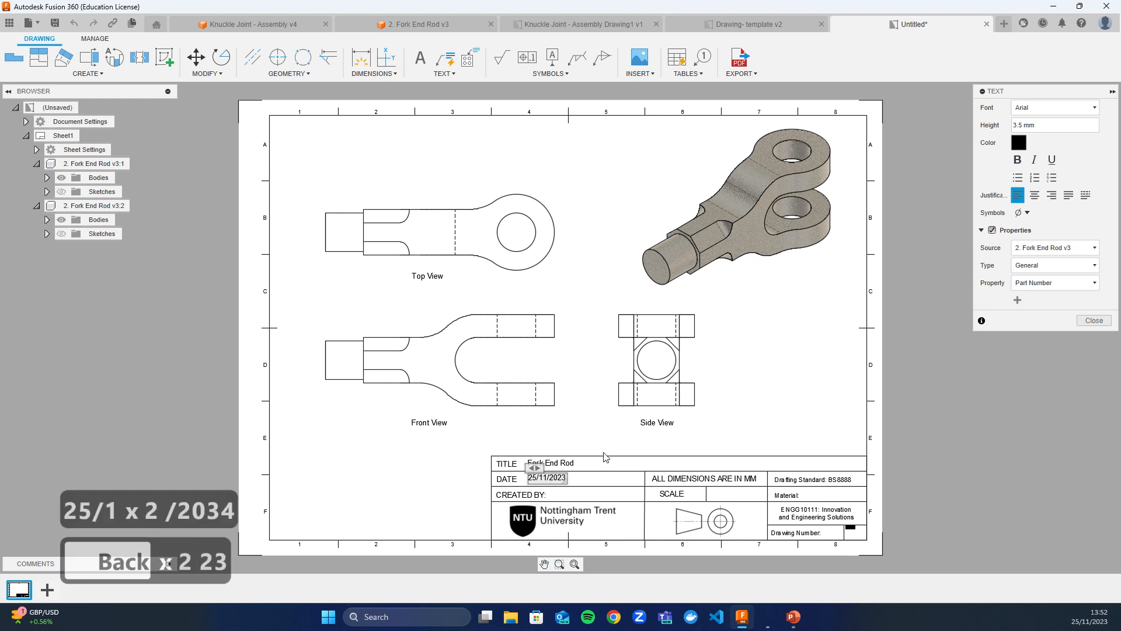
left_click(1093, 320)
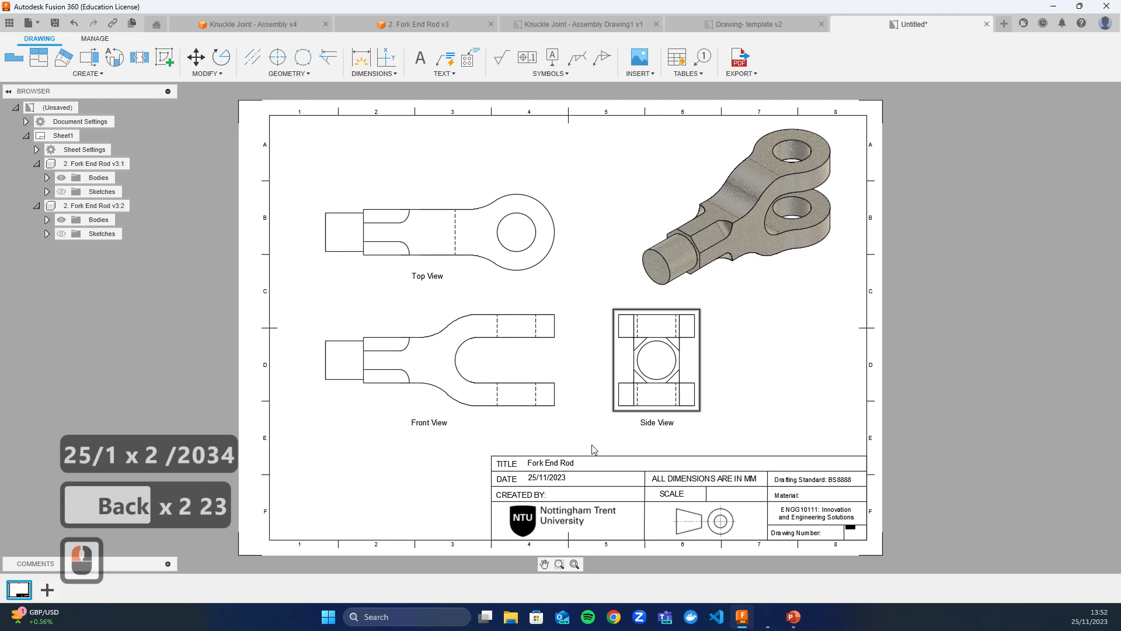
Copy the date text and move the duplicate into the empty cell beside SCALE in the title block.
left_click(560, 484)
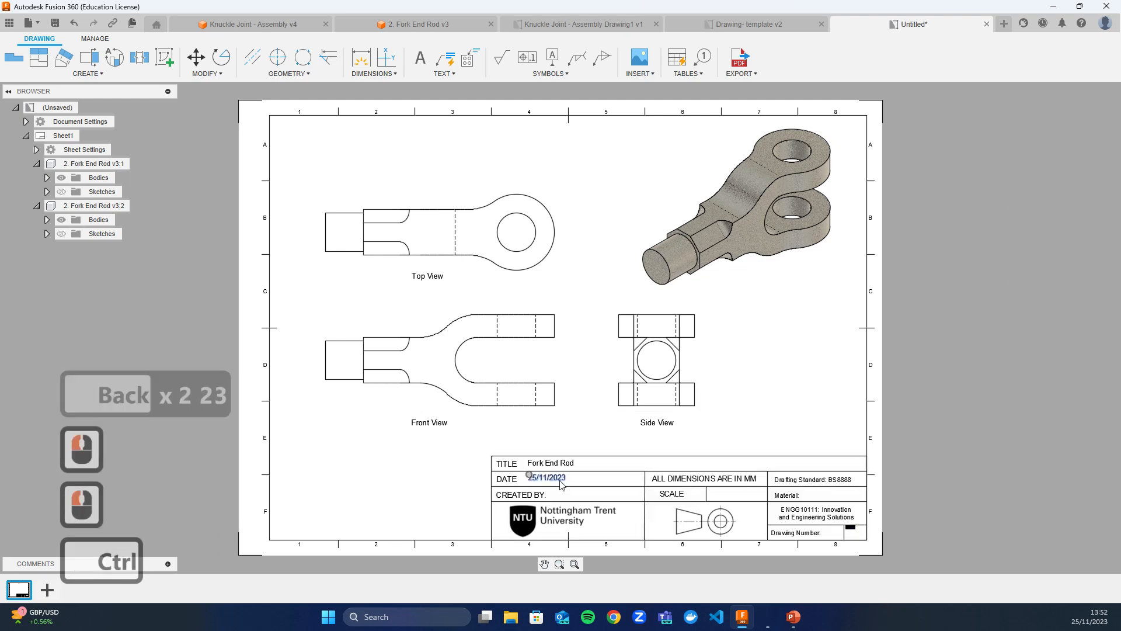
key("ctrl+c")
key("ctrl+v")
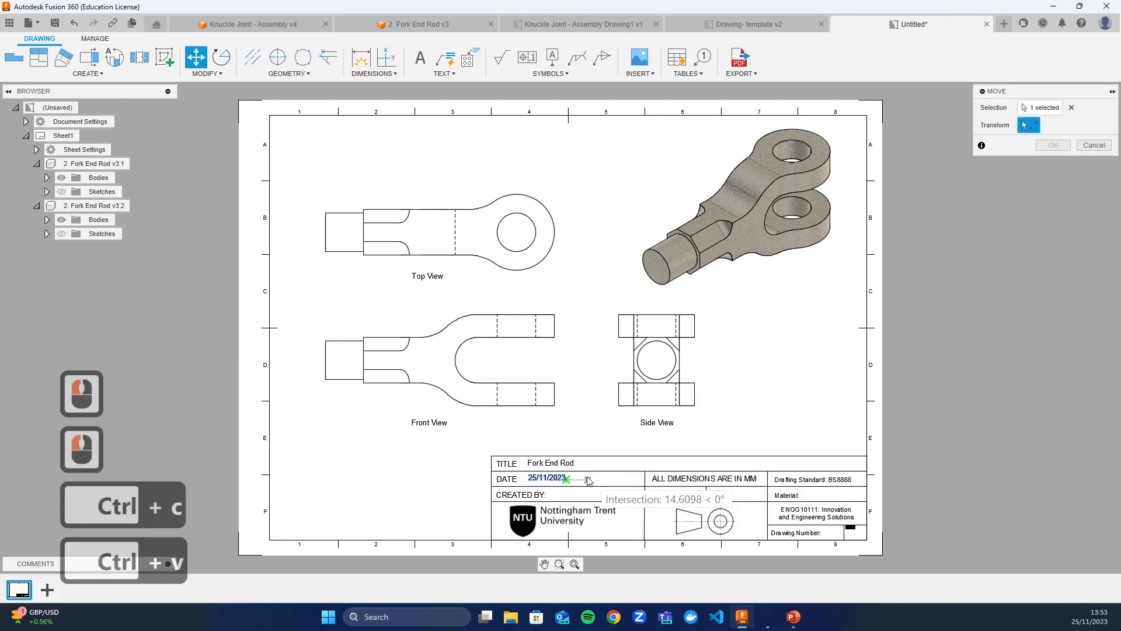
left_click(565, 479)
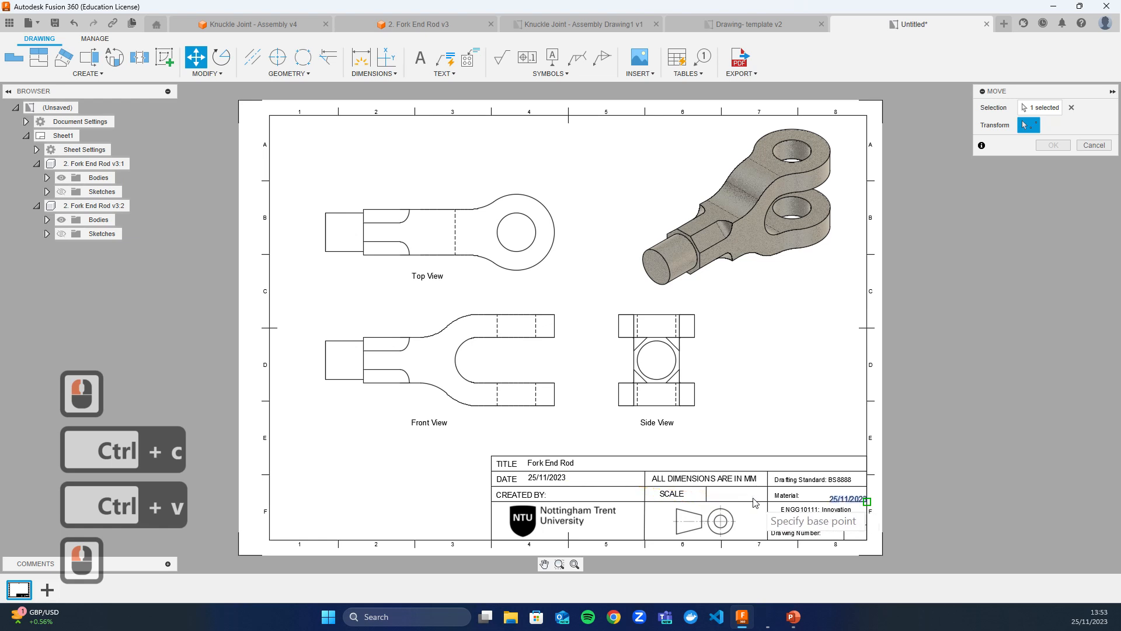
left_click(867, 500)
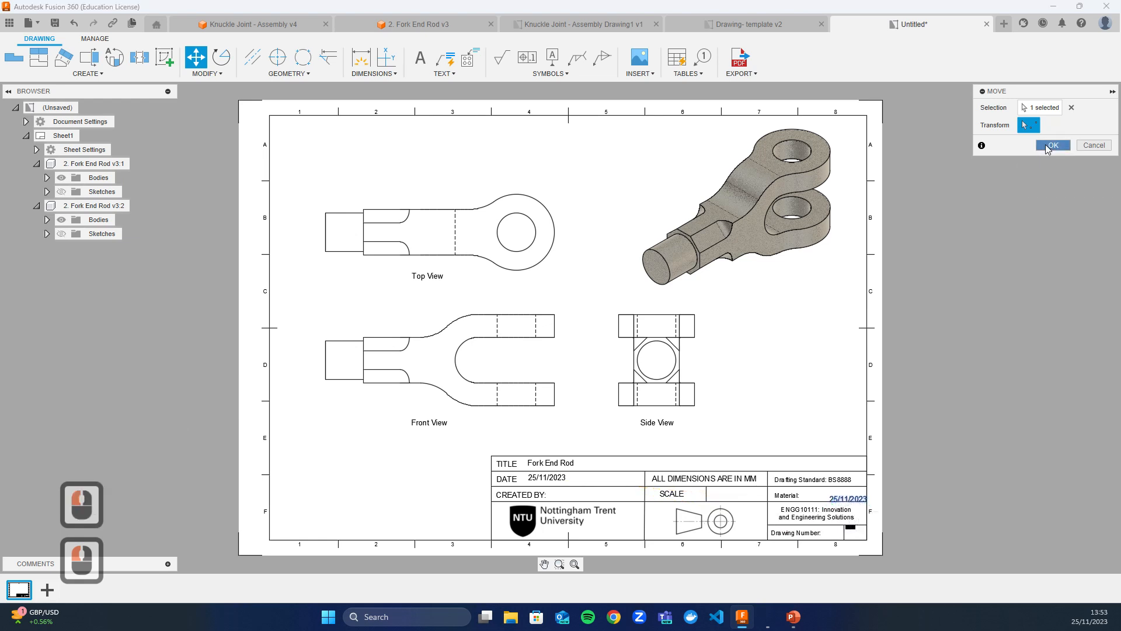
left_click(1053, 145)
left_click(836, 498)
left_click(727, 497)
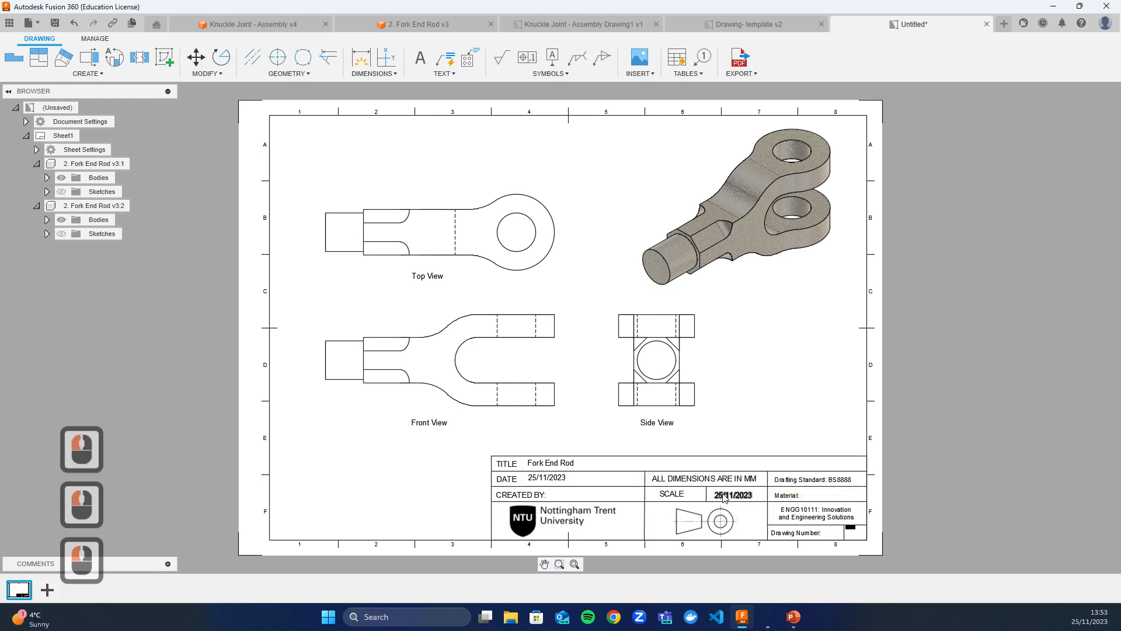
Change the copied date text beside SCALE in the title block to 1:2.
double_click(730, 495)
left_click(730, 495)
key("ctrl+a")
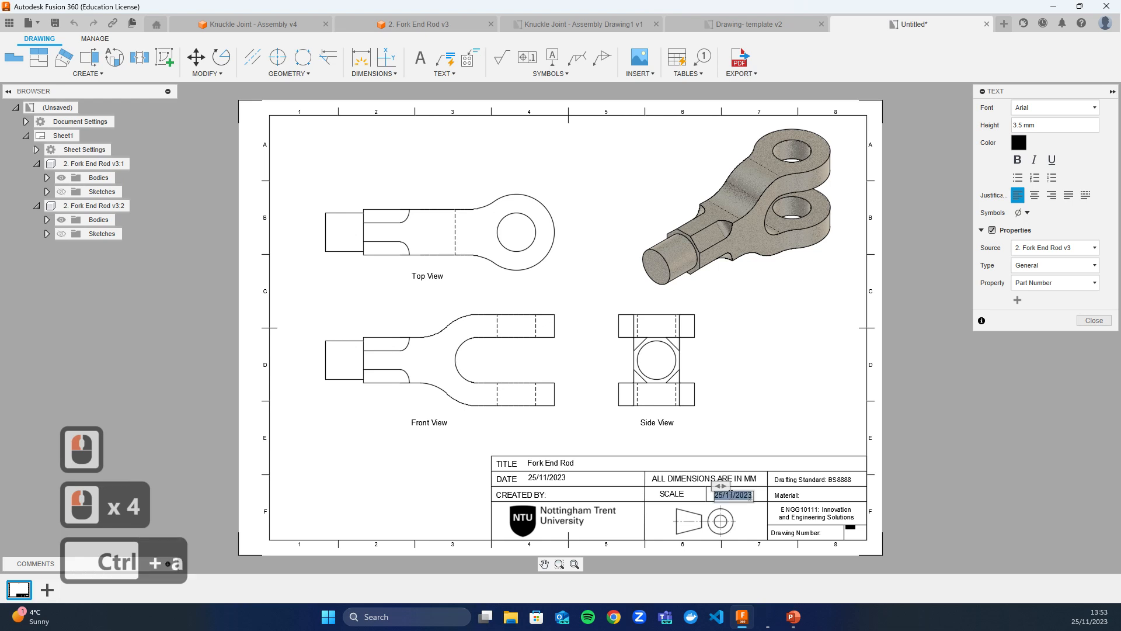
type("1:2")
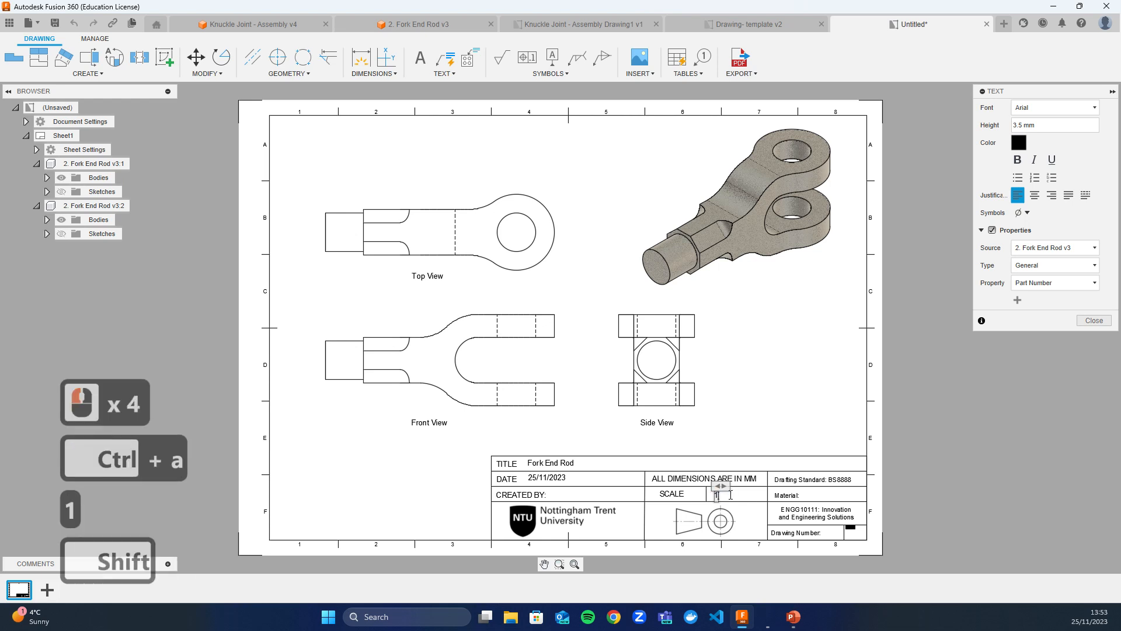
left_click(1087, 323)
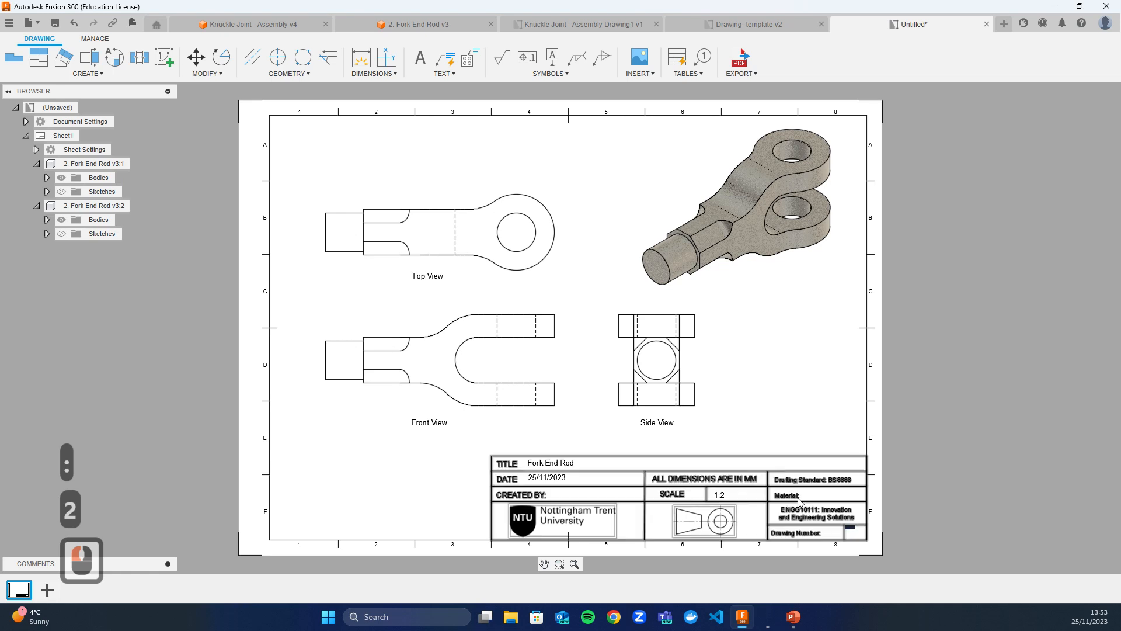
Copy the 1:2 scale text and place the duplicate in the Material cell of the title block.
left_click(778, 354)
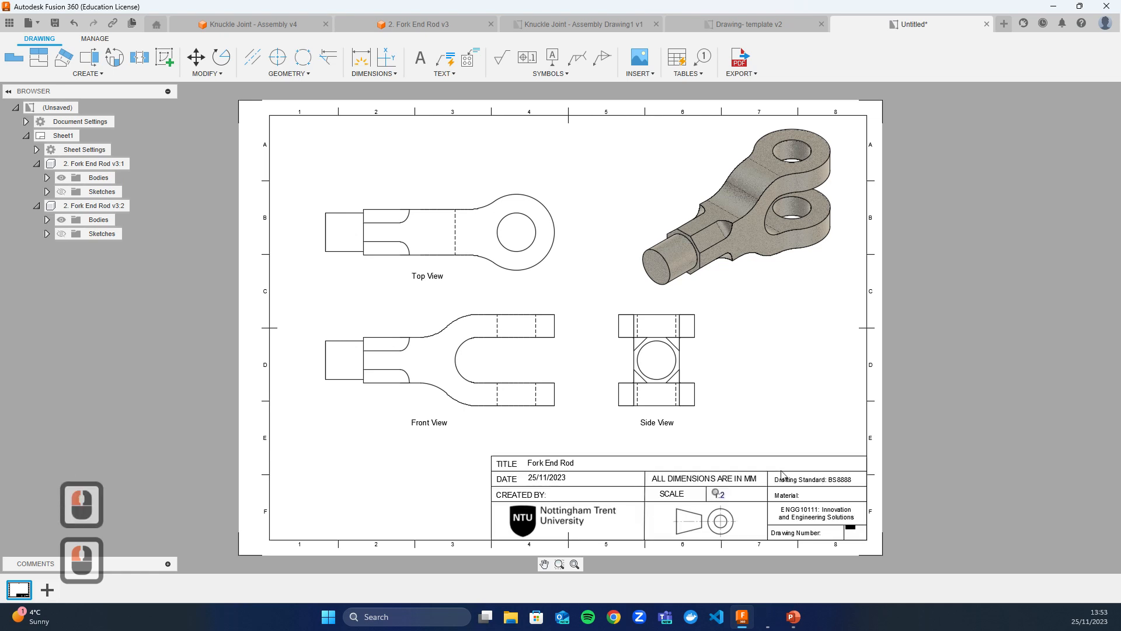
key("ctrl+c")
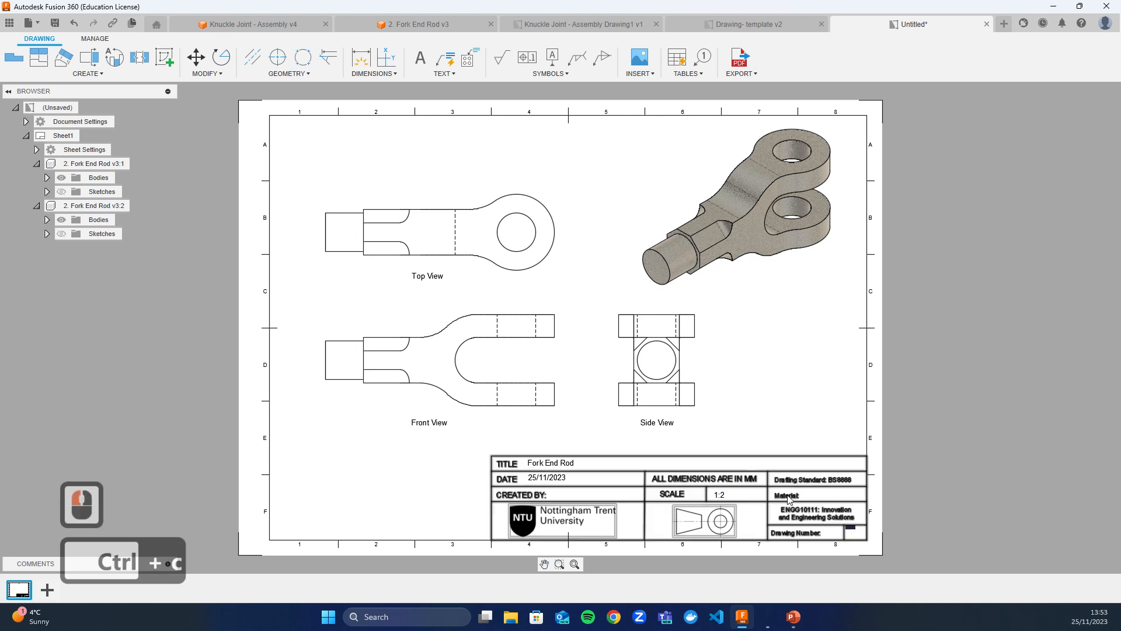
left_click(727, 496)
key("ctrl+c")
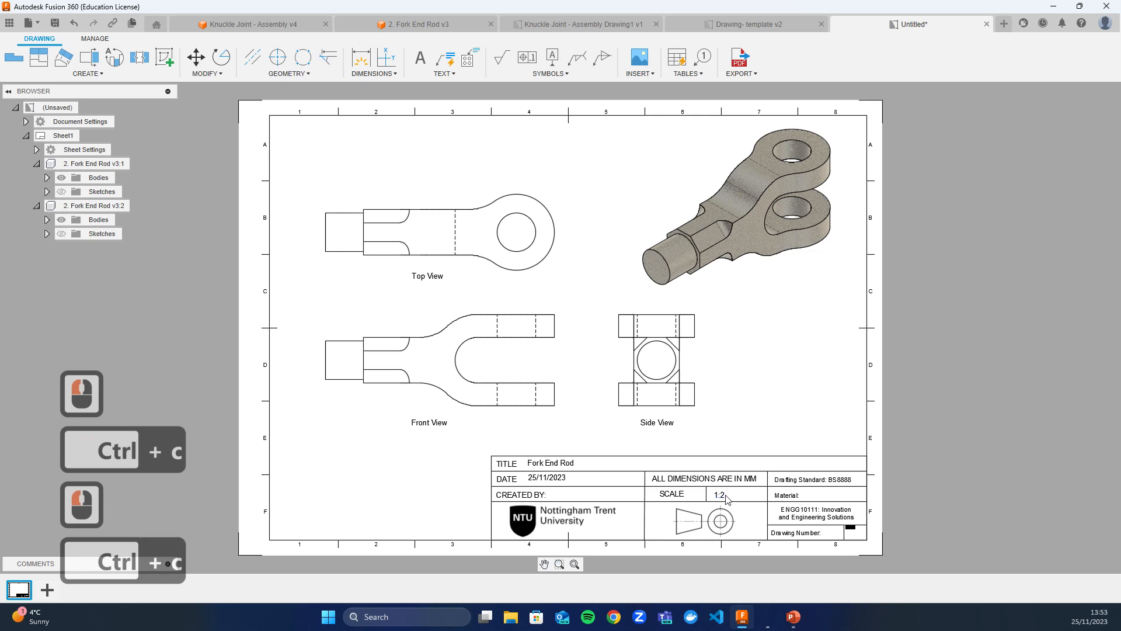
key("ctrl+v")
left_click(724, 495)
left_click(828, 496)
right_click(826, 498)
Change the duplicated text in the Material cell to Cast Iron.
double_click(825, 496)
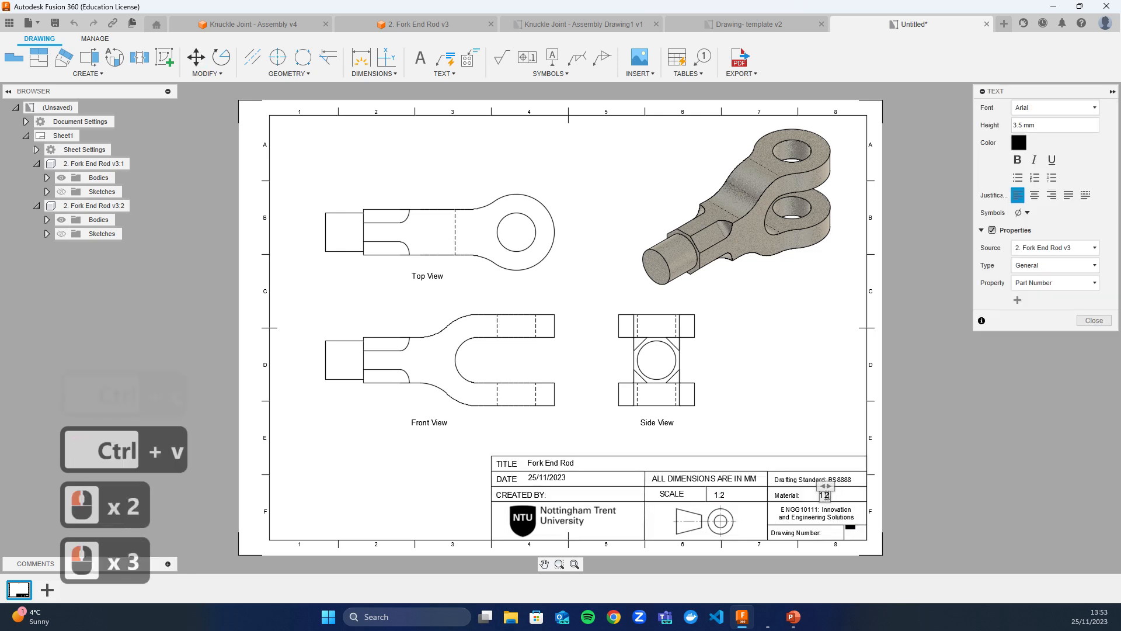
key("ctrl+a")
type("Cast")
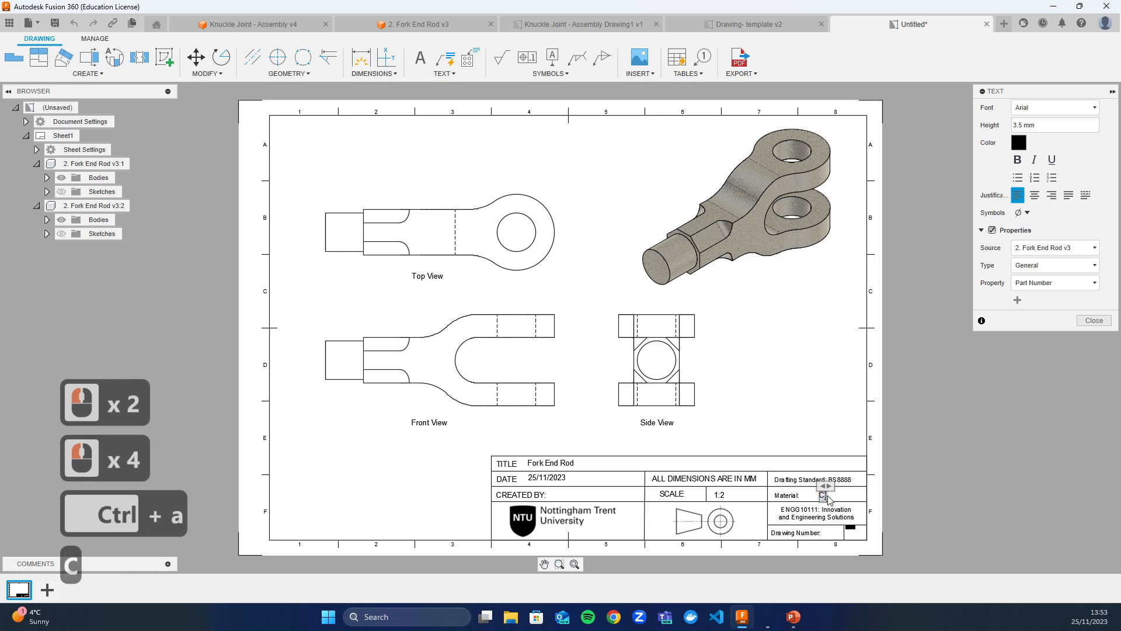
type("on")
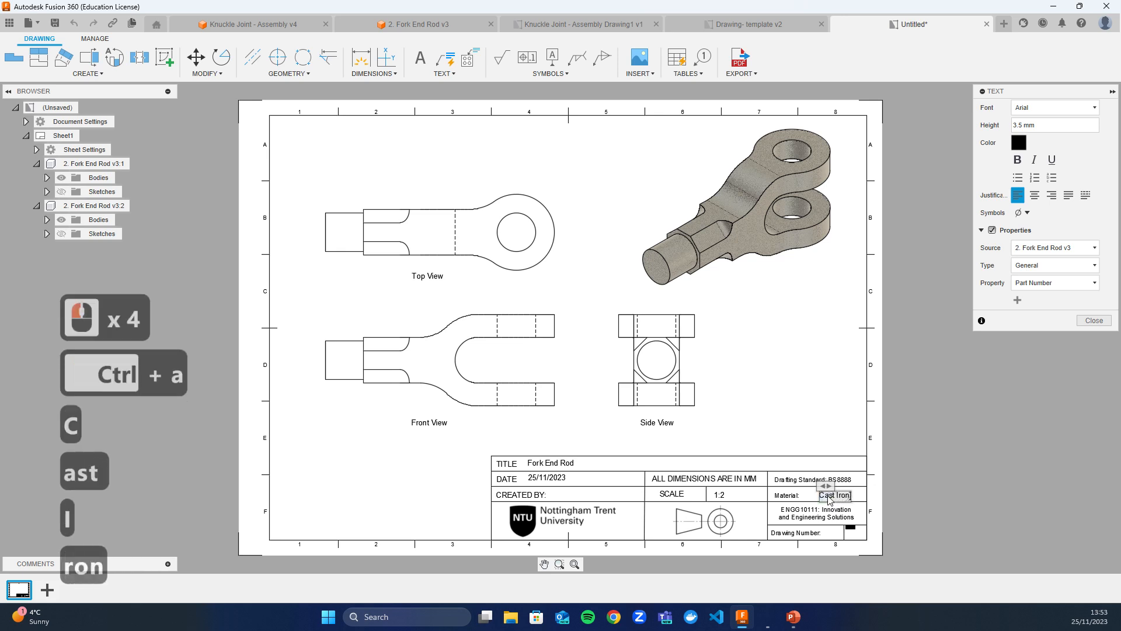
left_click(1093, 321)
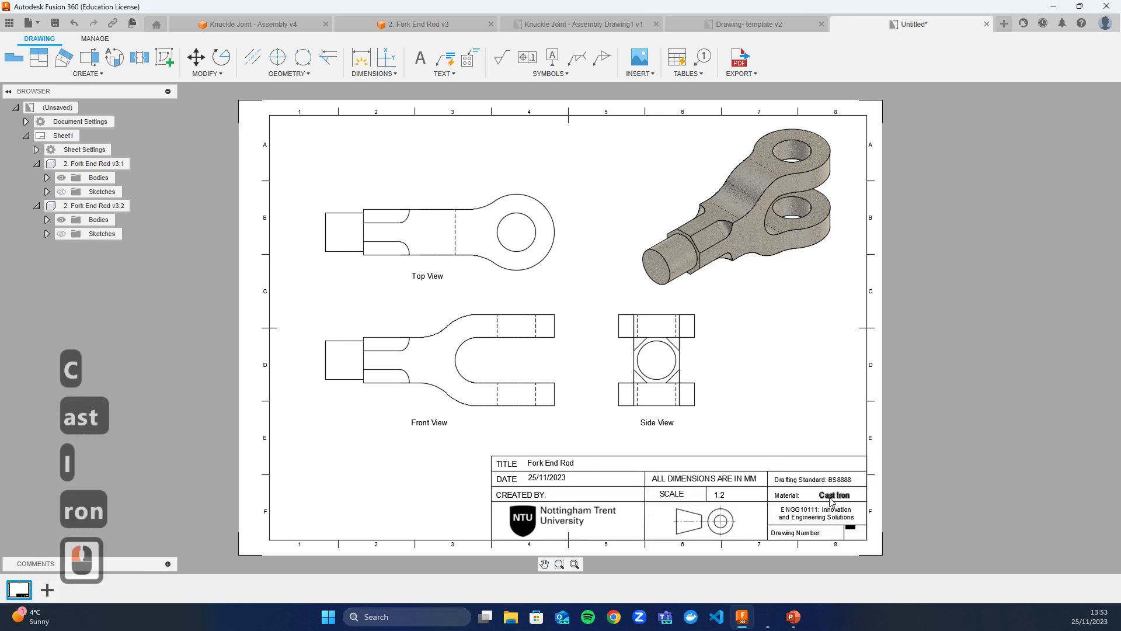
Copy the Cast Iron text and move the duplicate into the CREATED BY row of the title block.
left_click(832, 497)
key("ctrl+c")
key("ctrl+v")
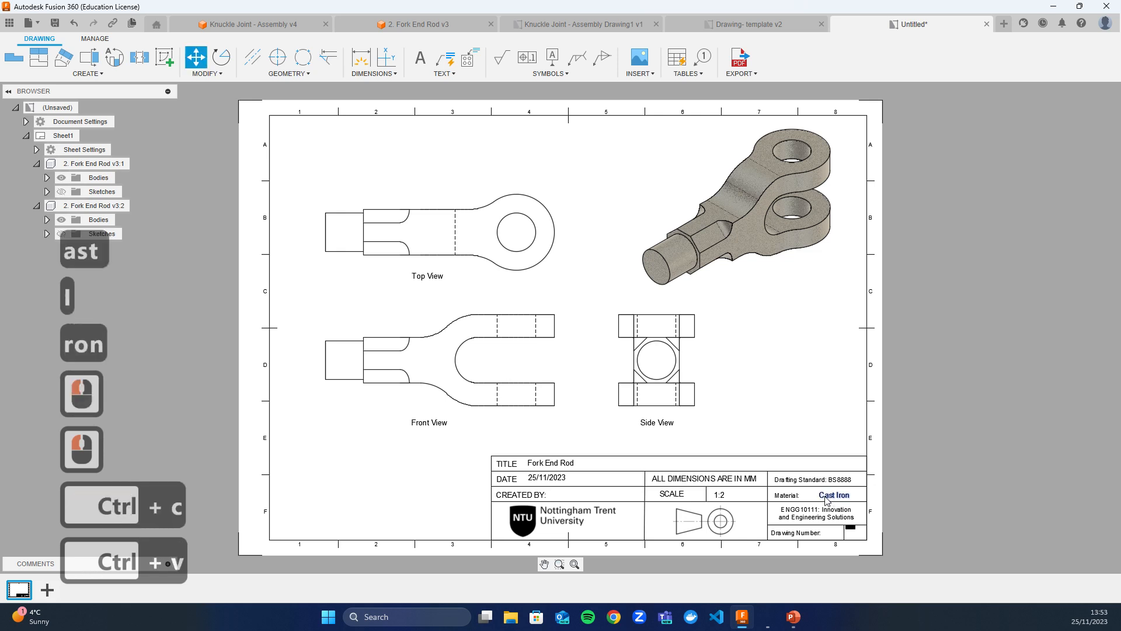
left_click(820, 498)
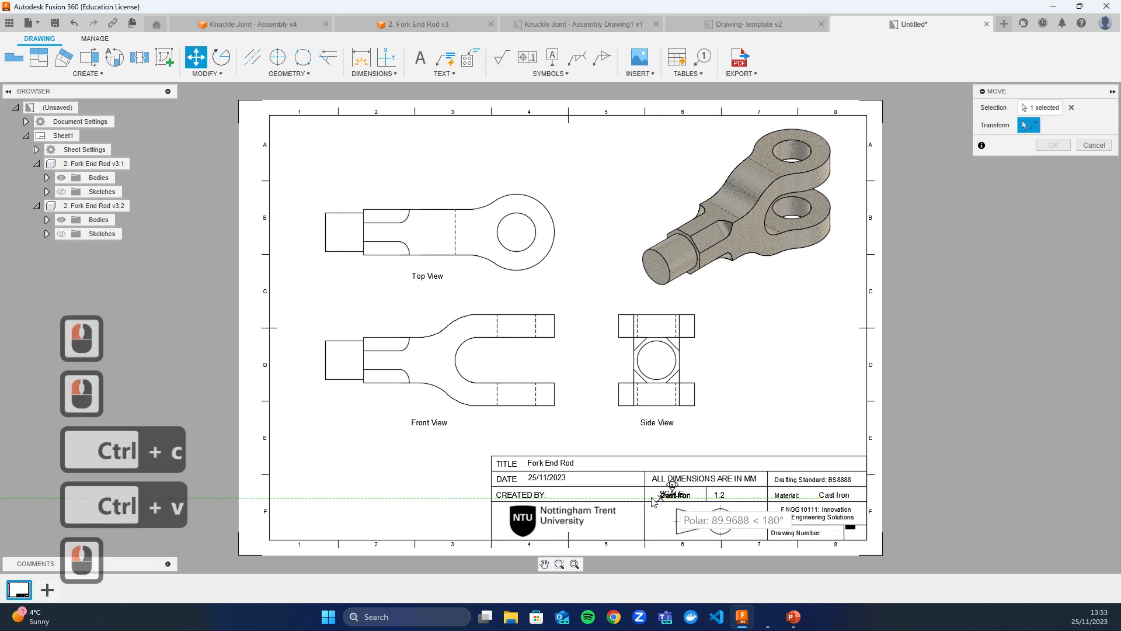
left_click(571, 500)
left_click(574, 503)
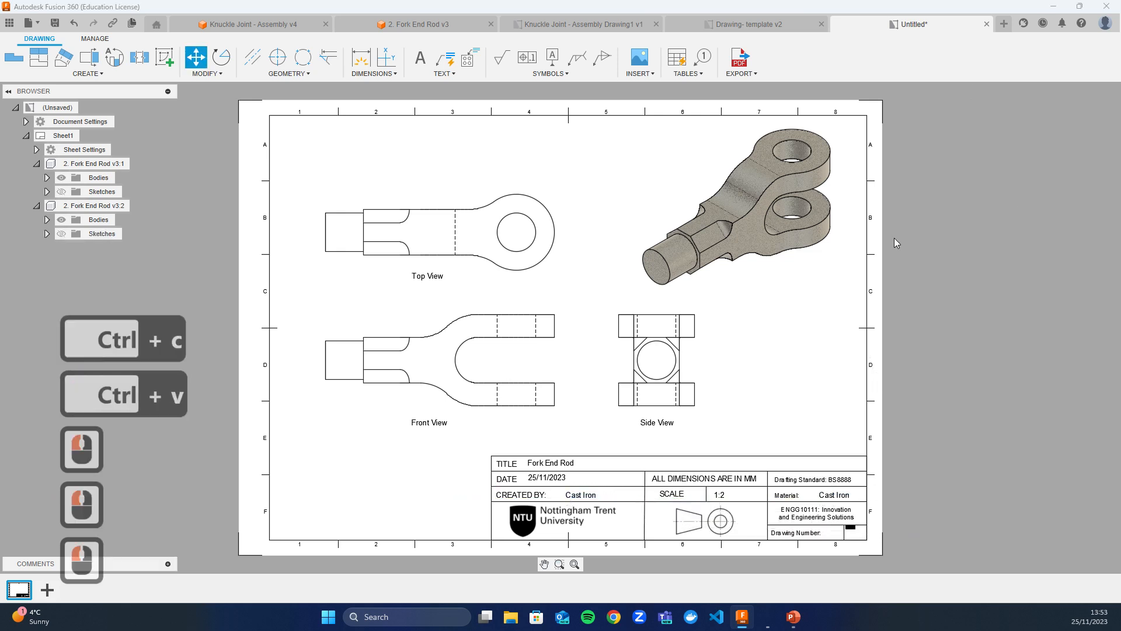
Replace the duplicated text in the CREATED BY row with the author's full name.
double_click(576, 503)
left_click(578, 499)
key("ctrl+a")
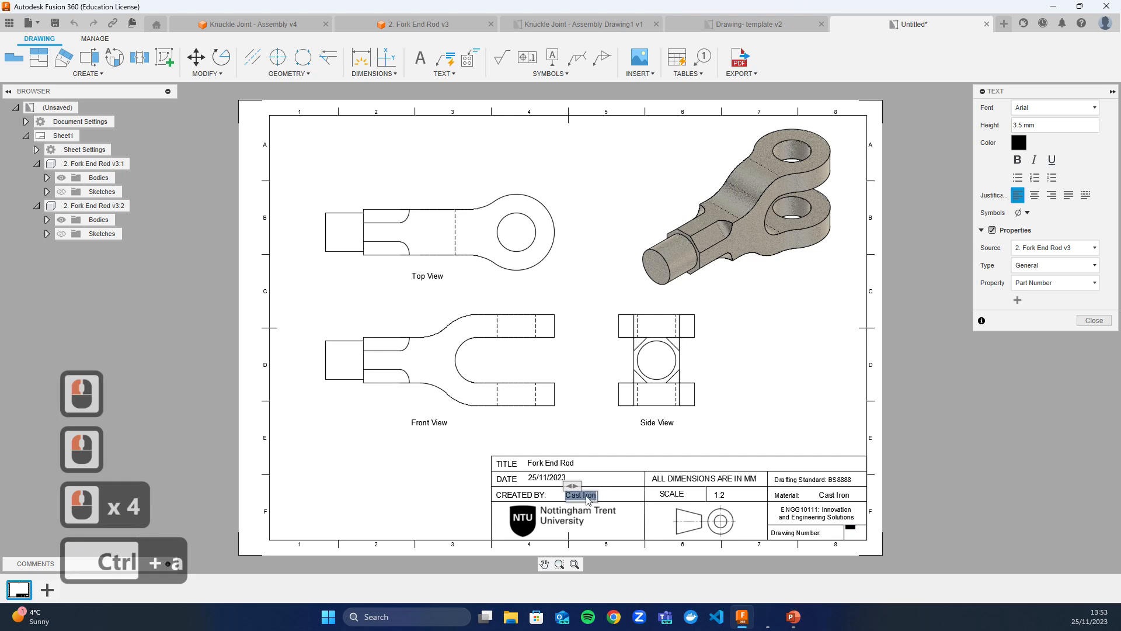
type("Kartiky")
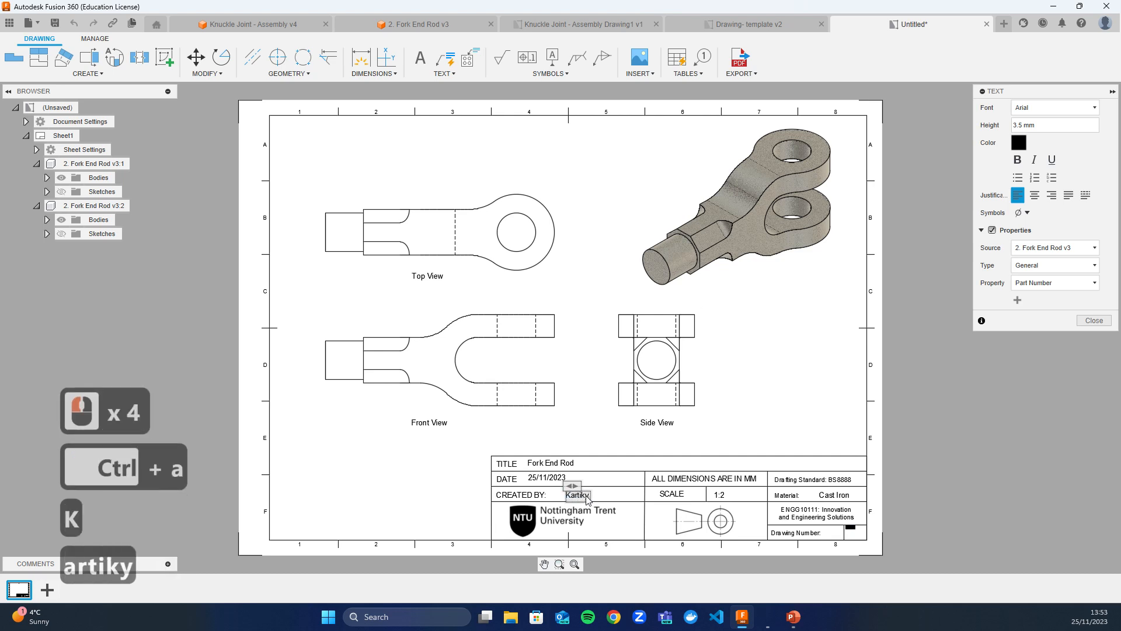
key("BackSpace")
type("eya Walia")
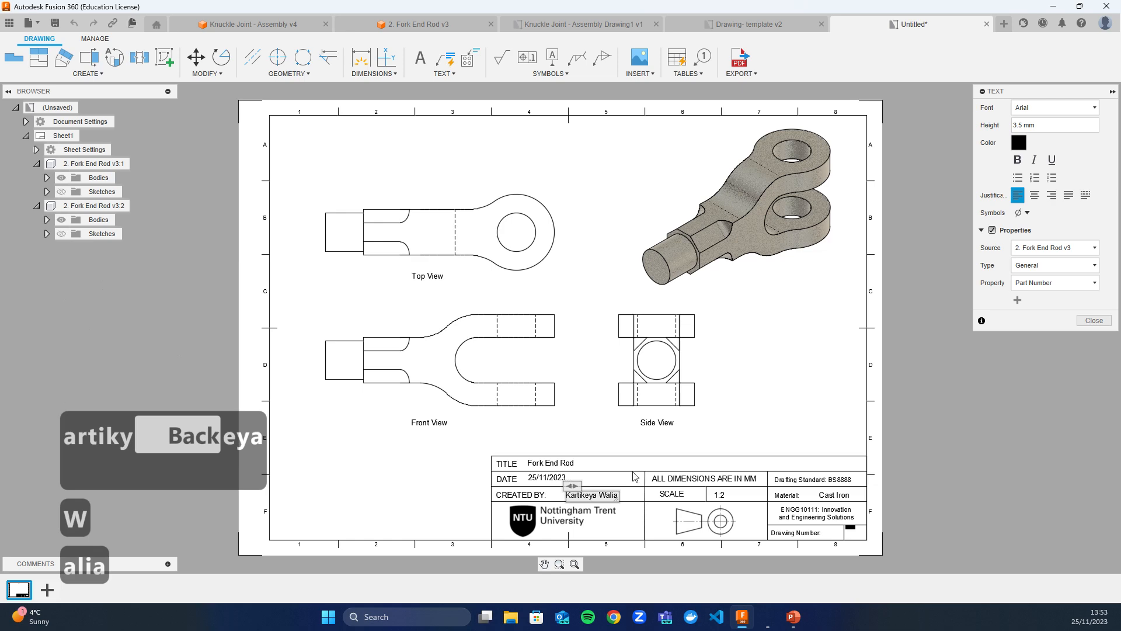
left_click(1104, 324)
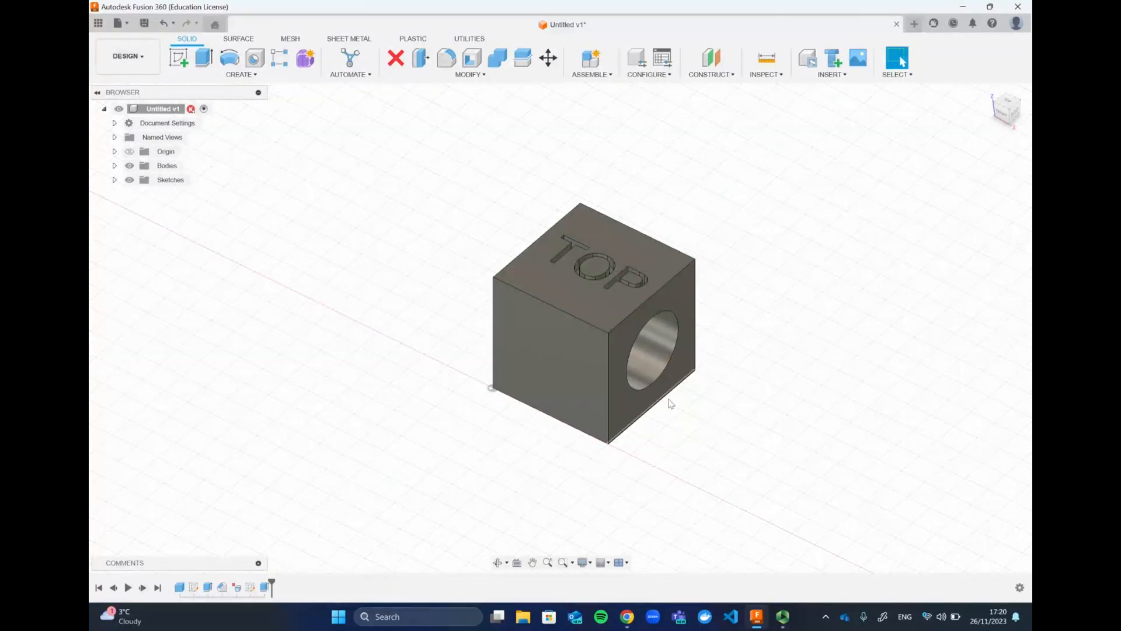
left_click(570, 399)
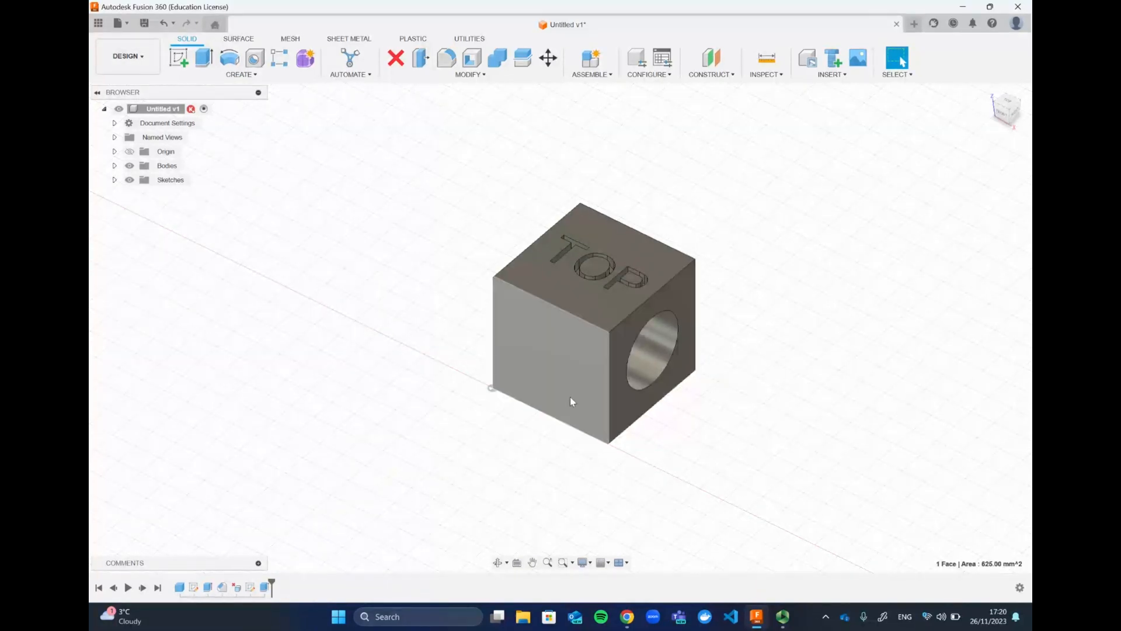
left_click(631, 328)
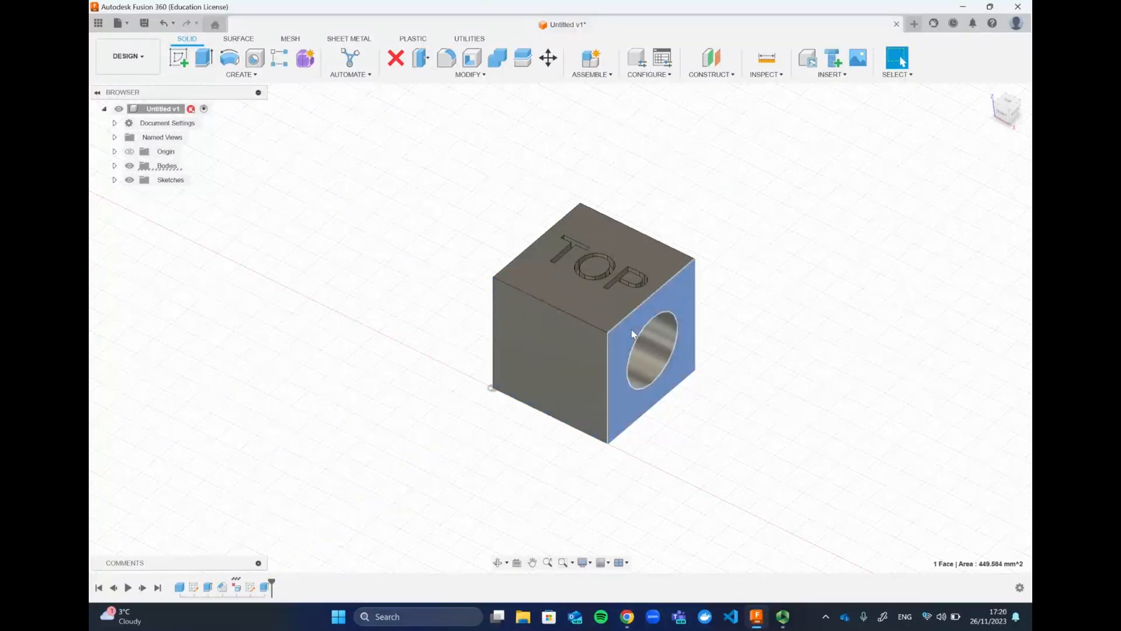
left_click(576, 240)
left_click(777, 410)
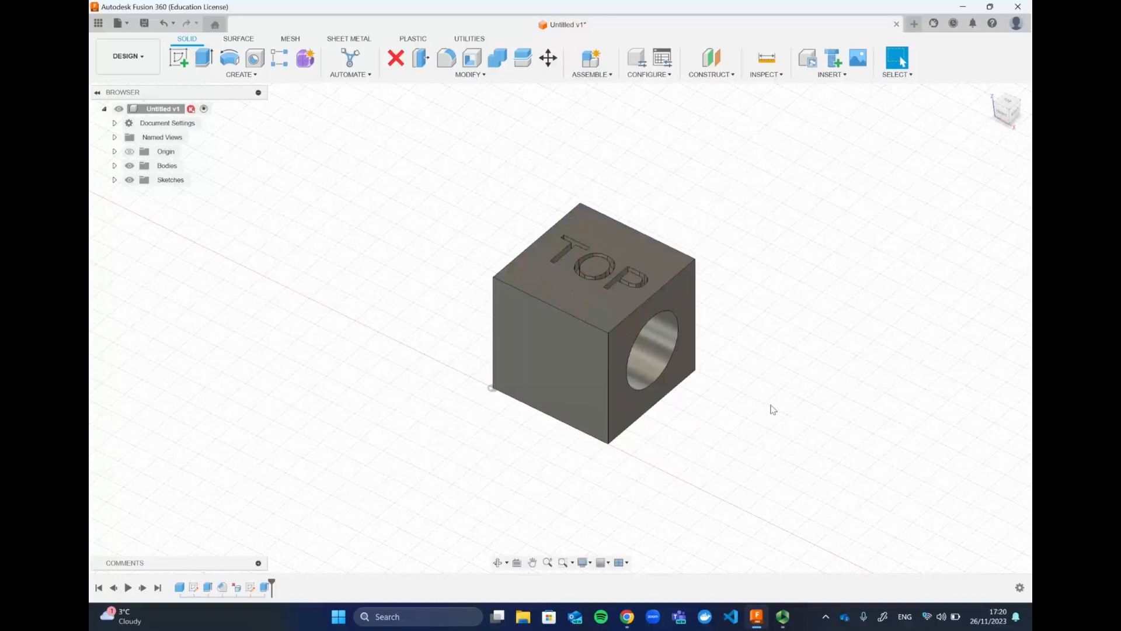
Create a new from-scratch A3 ISO drawing of the cube in mm and place a 2:1 front base view near the sheet's centre.
left_click(138, 62)
mouse_move(136, 210)
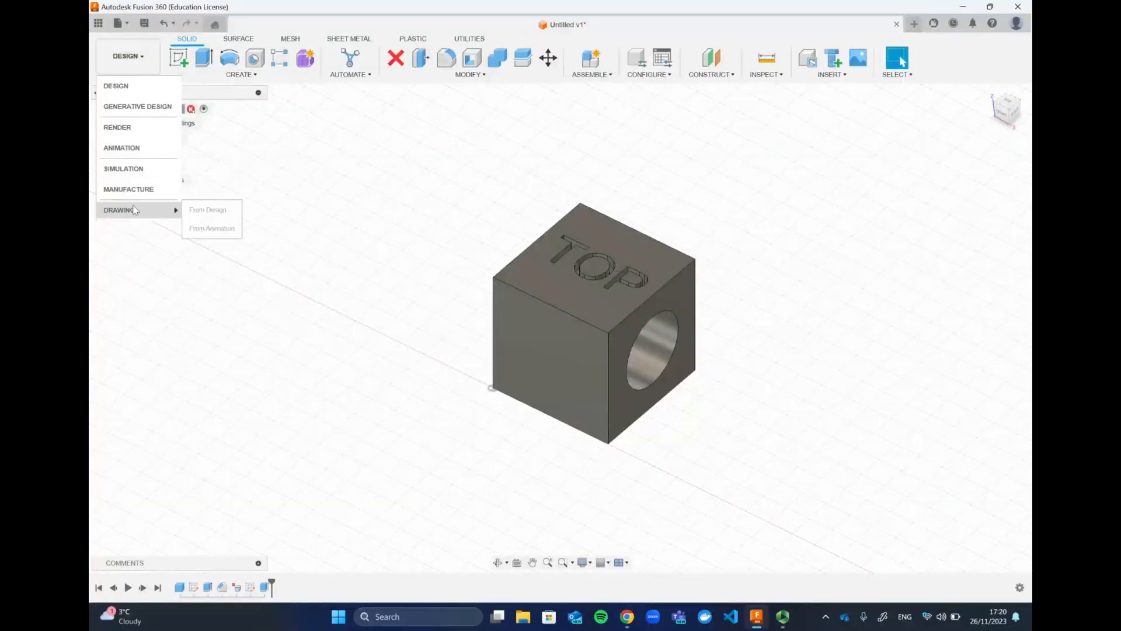
left_click(202, 210)
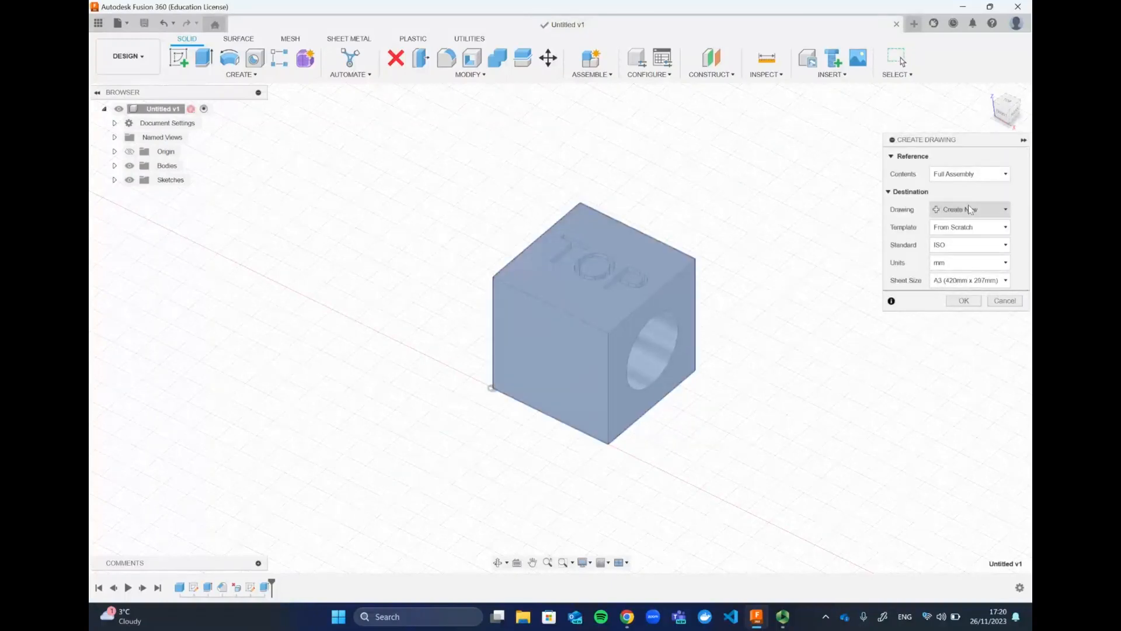
left_click(964, 301)
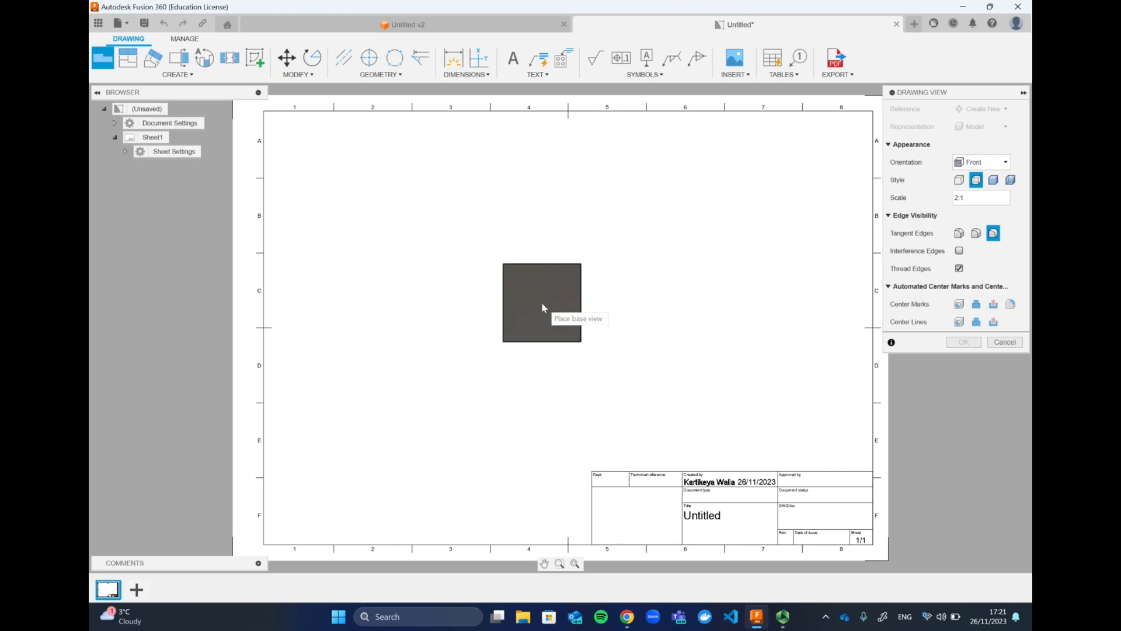
left_click(538, 317)
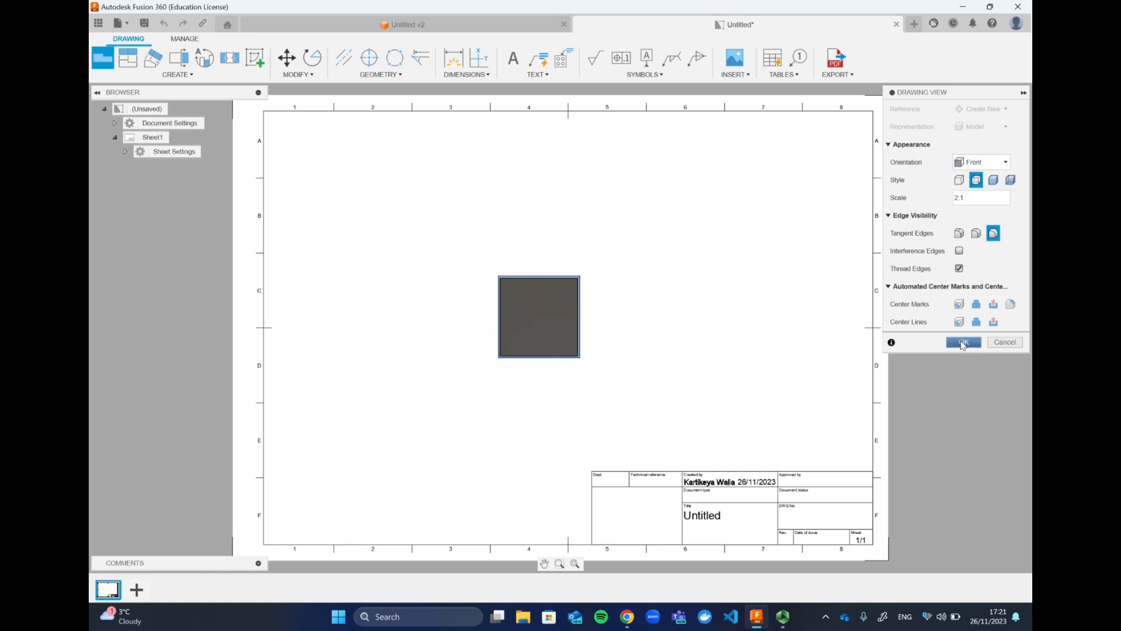
left_click(963, 343)
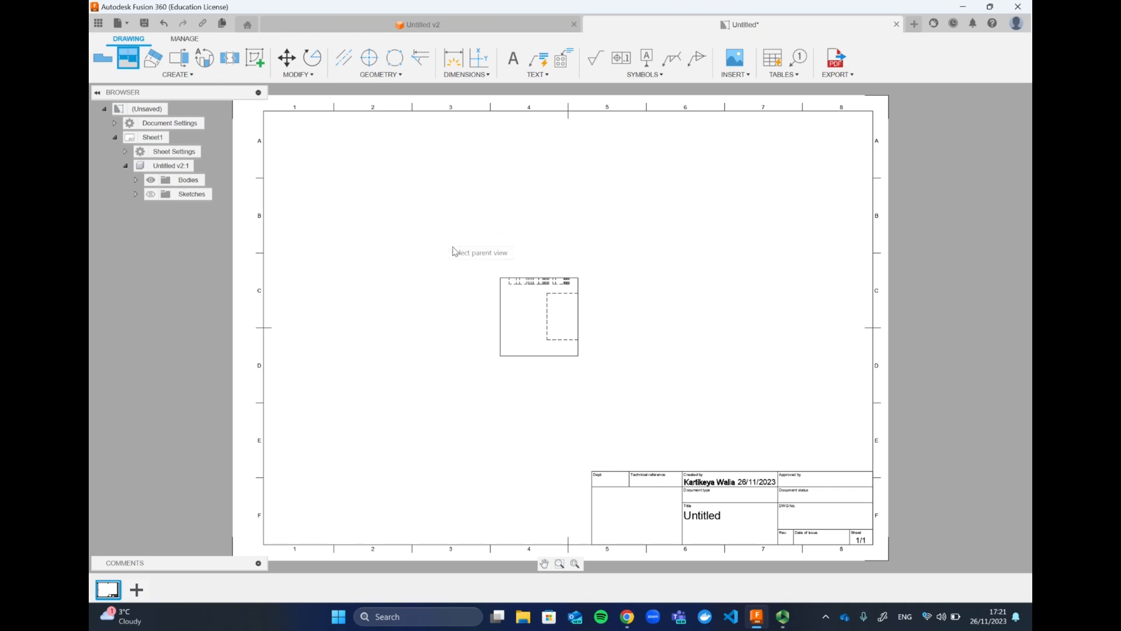
Project two views from the front base view, one directly above it and one directly below it.
left_click(532, 309)
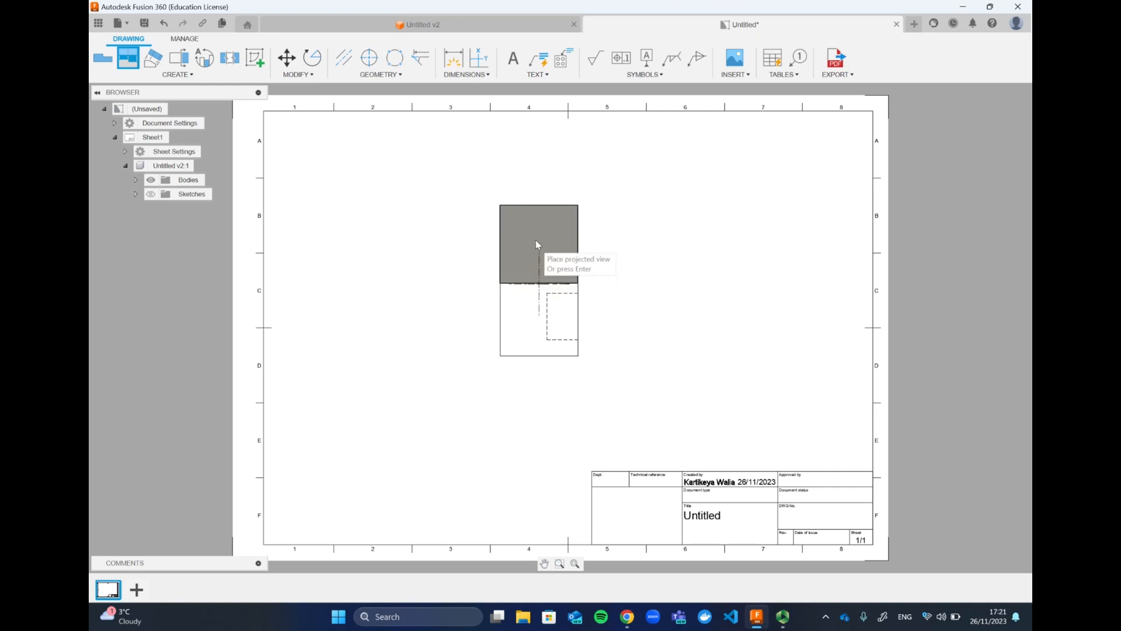
left_click(546, 197)
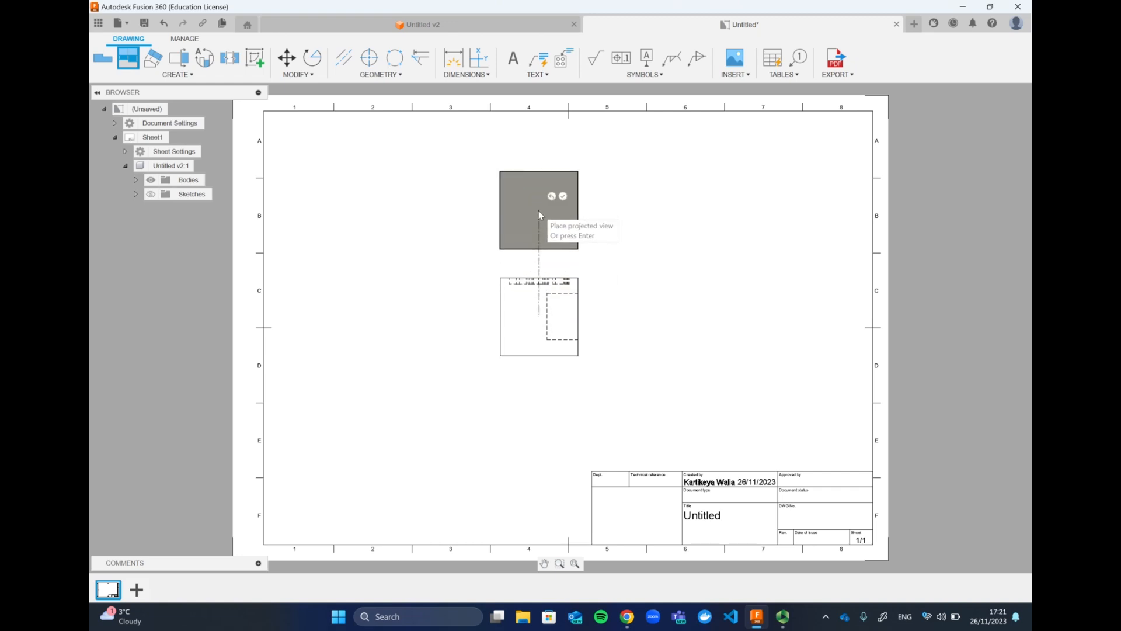
left_click(563, 197)
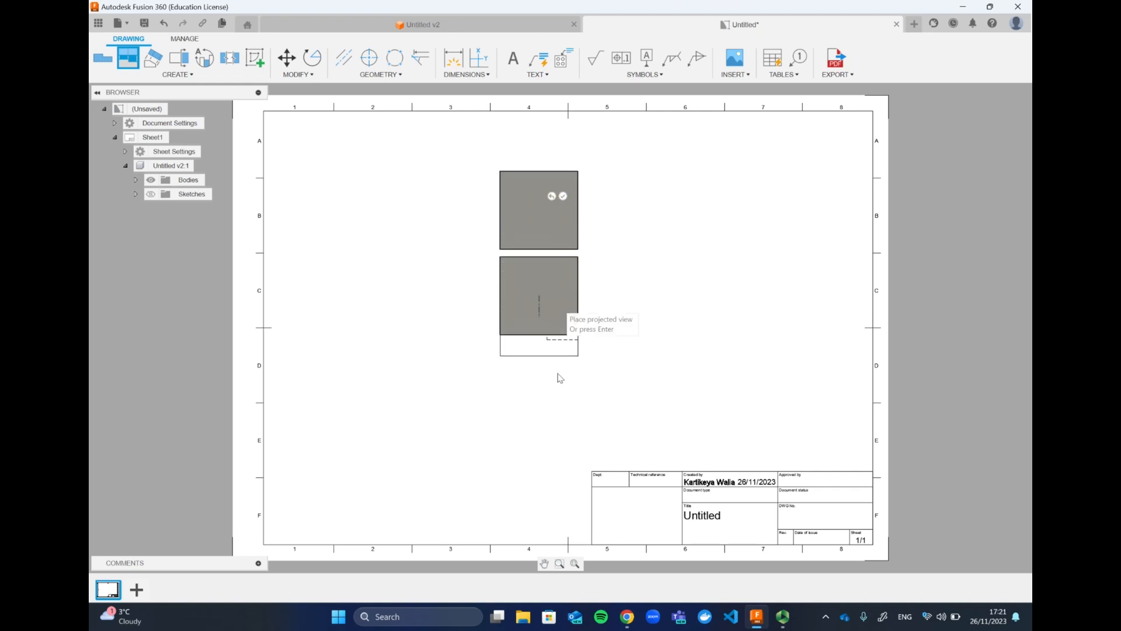
left_click(552, 403)
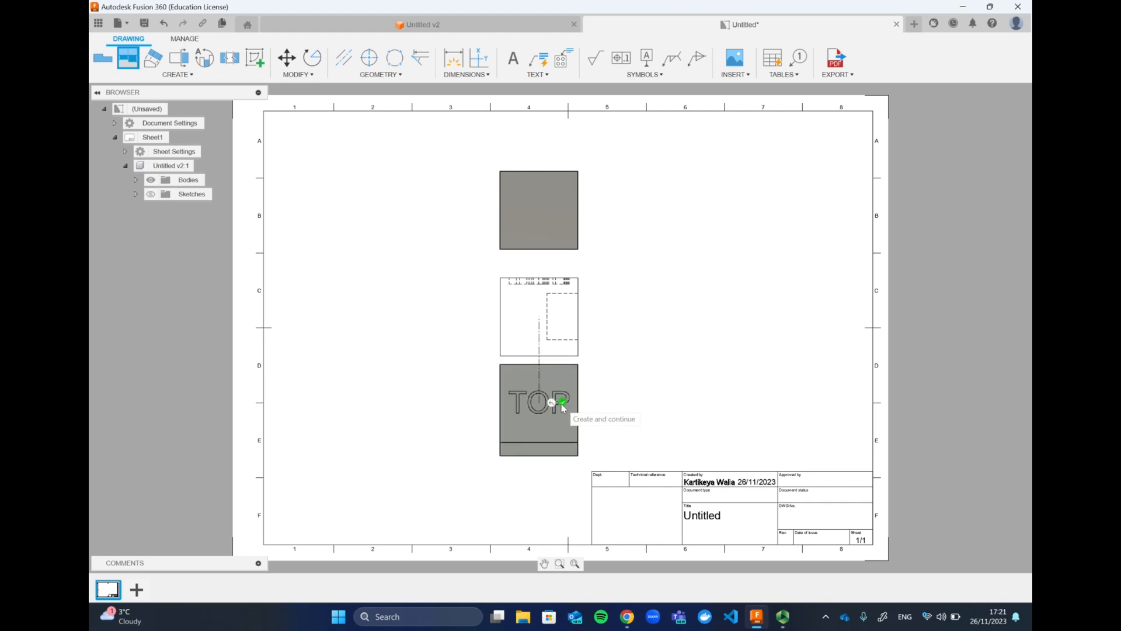
left_click(562, 402)
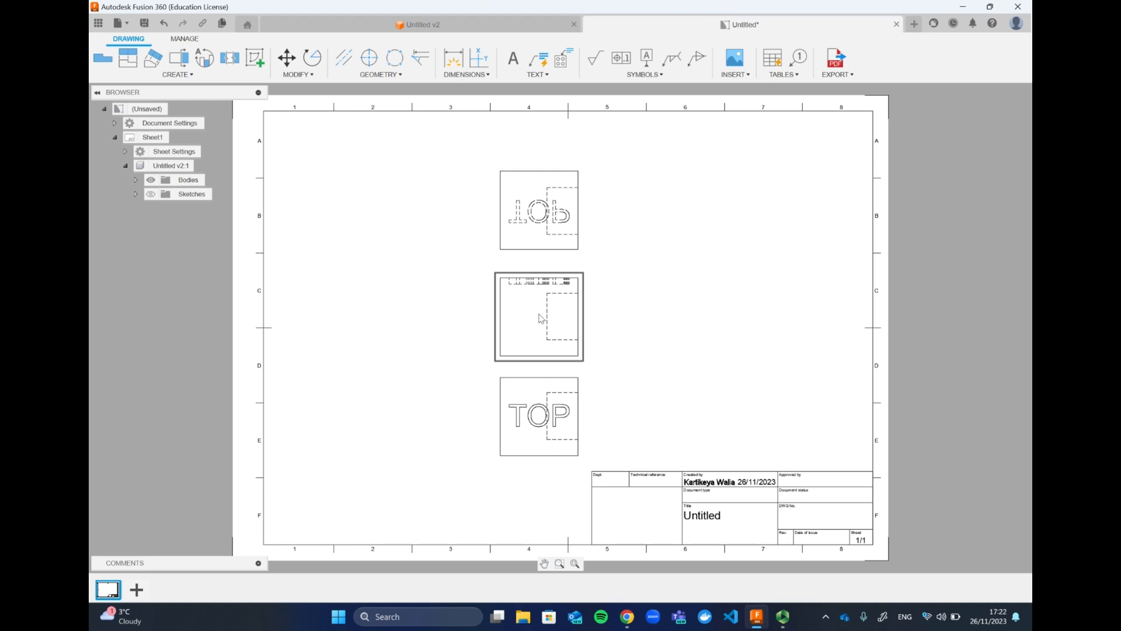
Project a side view from the front base view and place it to the left of that view.
left_click(134, 58)
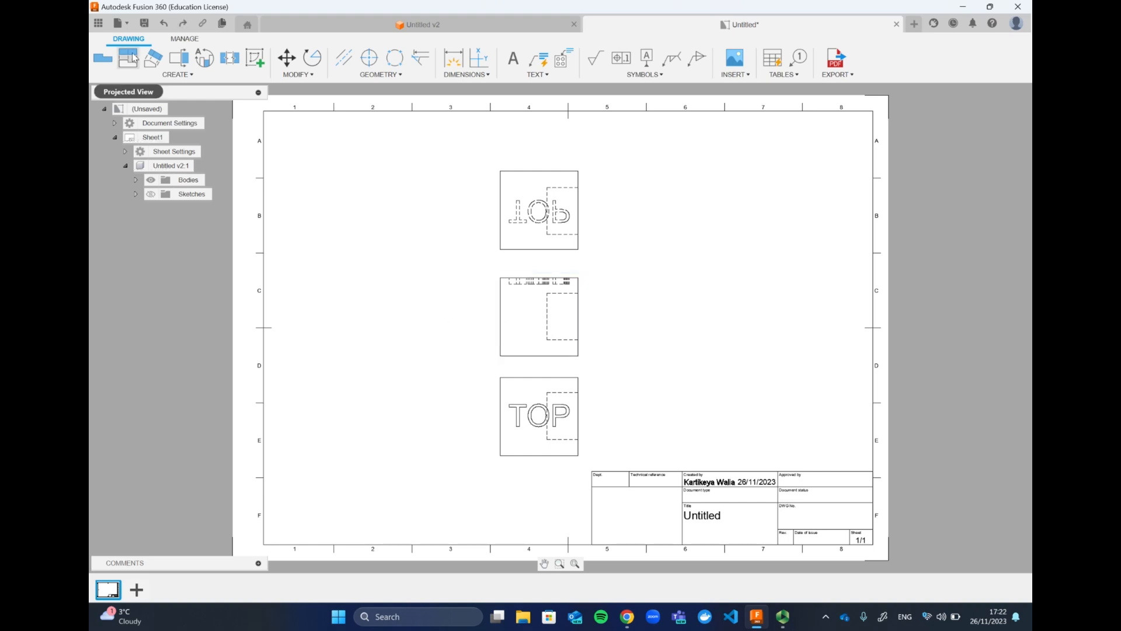
left_click(526, 326)
left_click(438, 309)
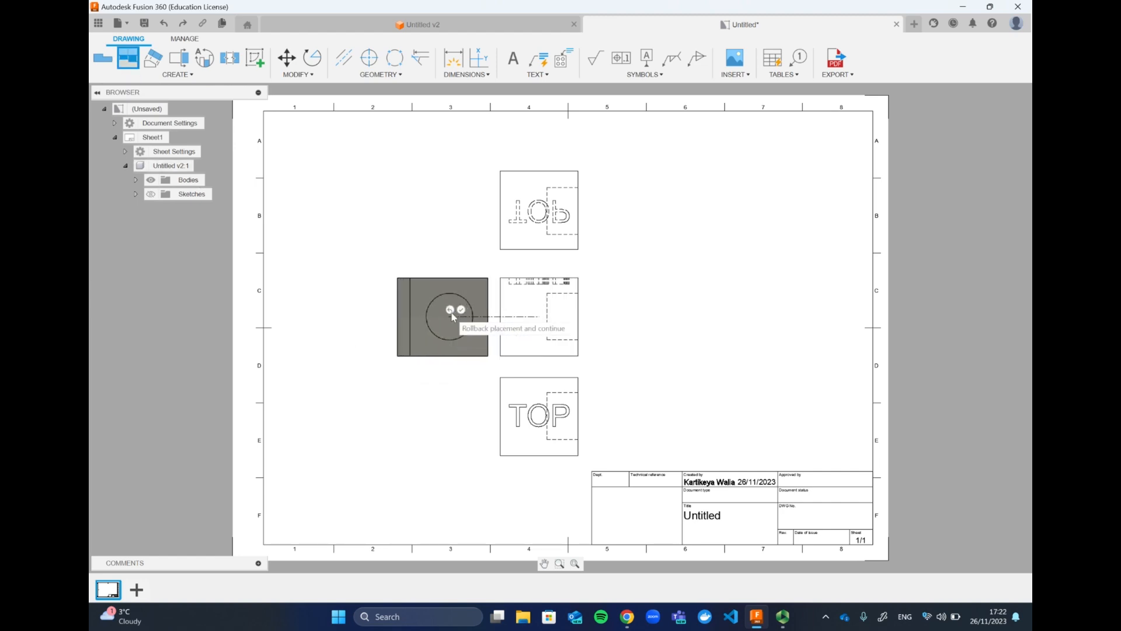
left_click(460, 310)
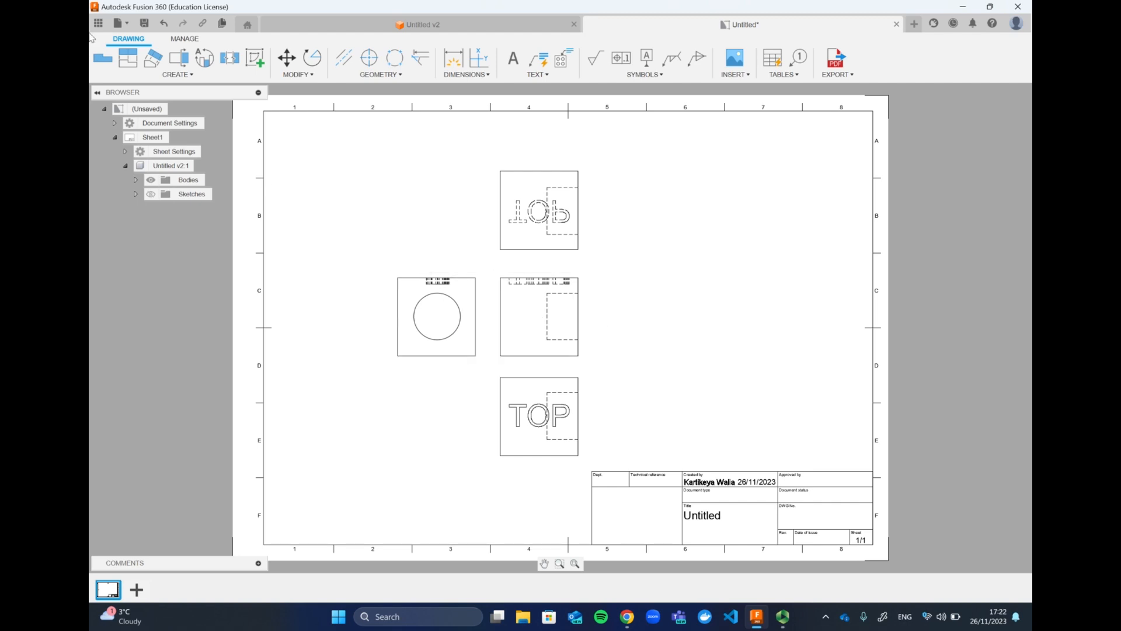
Project another side view from the front base view and place it to the right of that view.
left_click(127, 58)
left_click(543, 318)
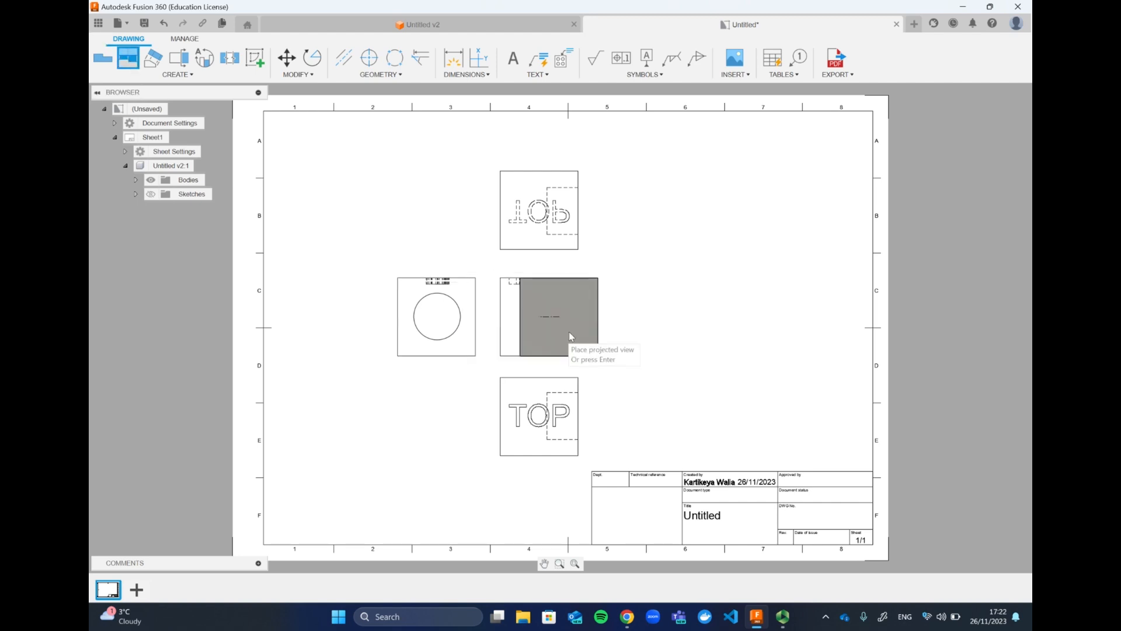
left_click(647, 322)
key("Return")
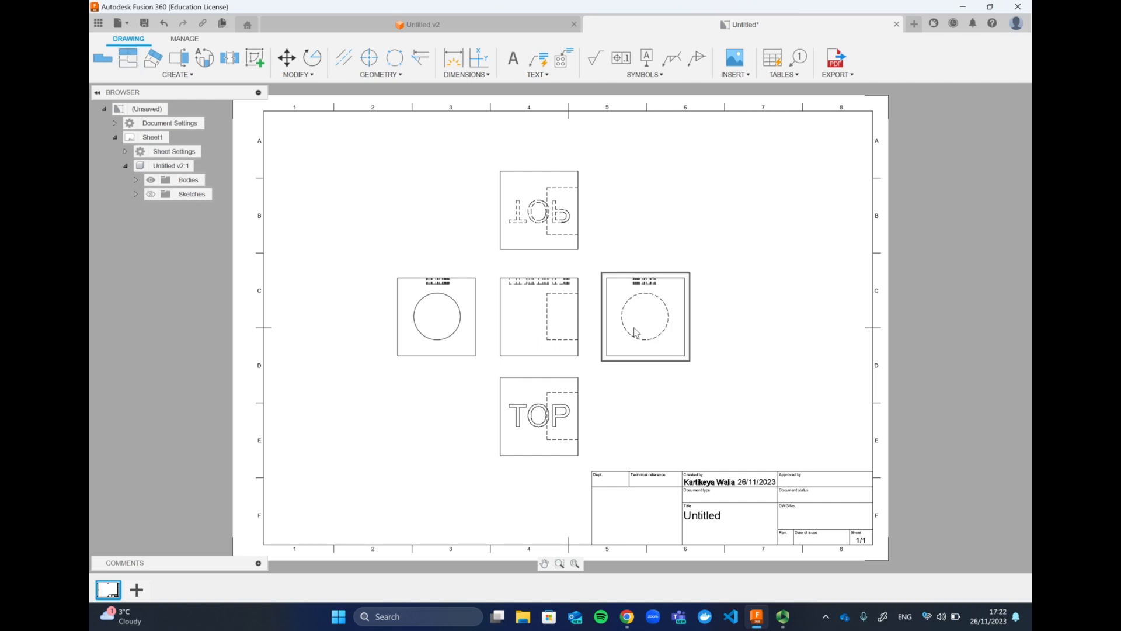
Try to show only visible edges in the side view projected to the right of the cube's front view.
left_click(636, 334)
double_click(650, 324)
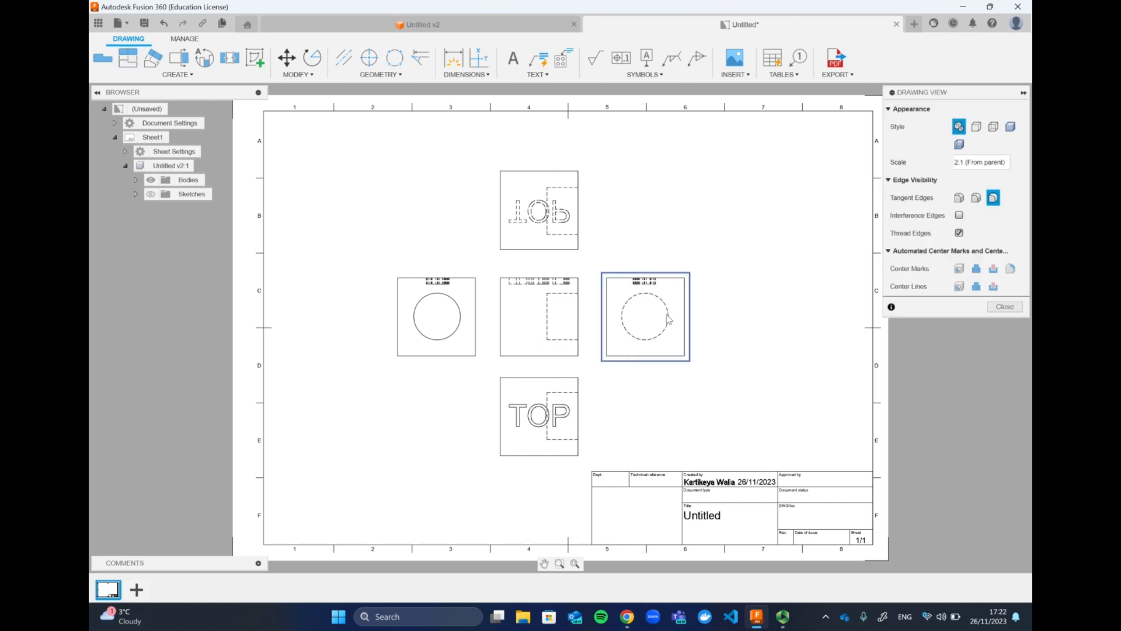
left_click(976, 128)
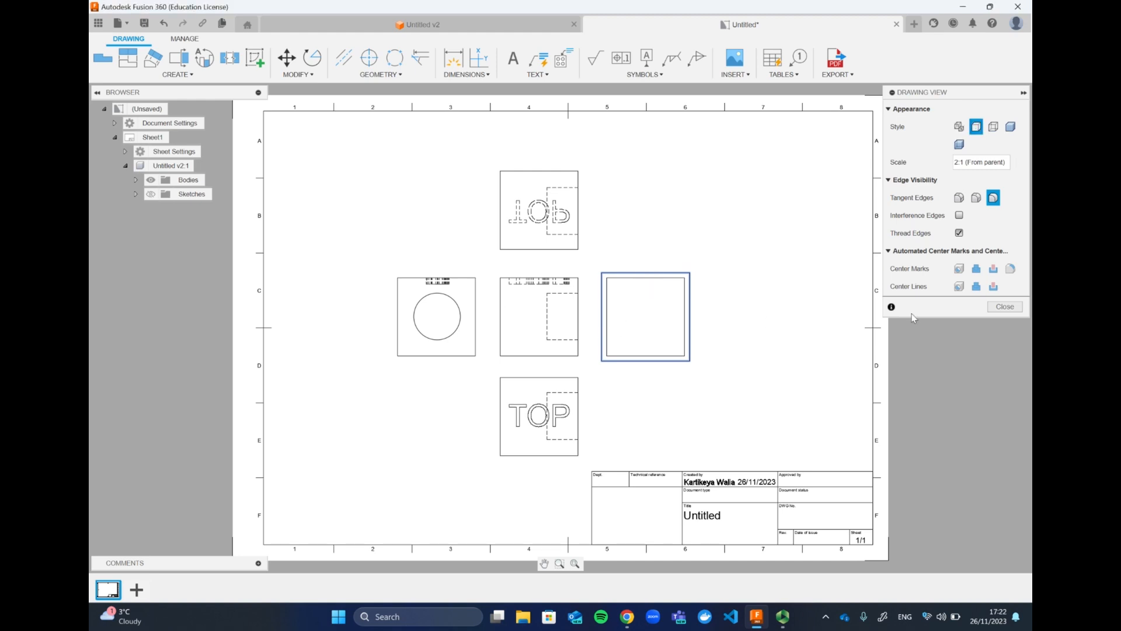
left_click(1005, 307)
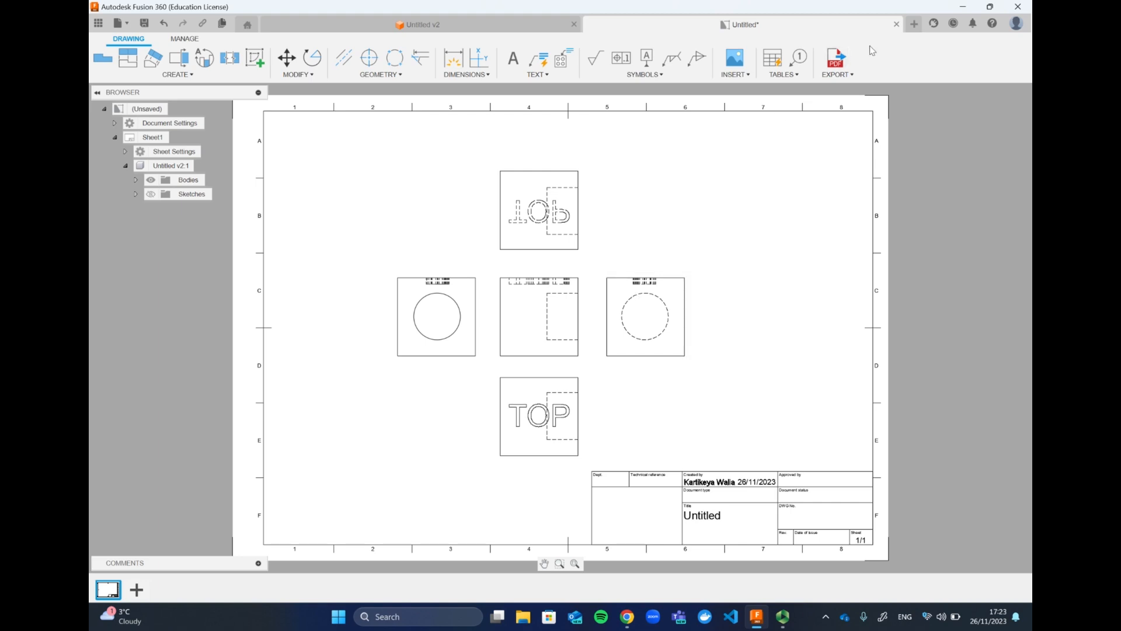
Close the cube drawing and discard its unsaved changes.
left_click(896, 25)
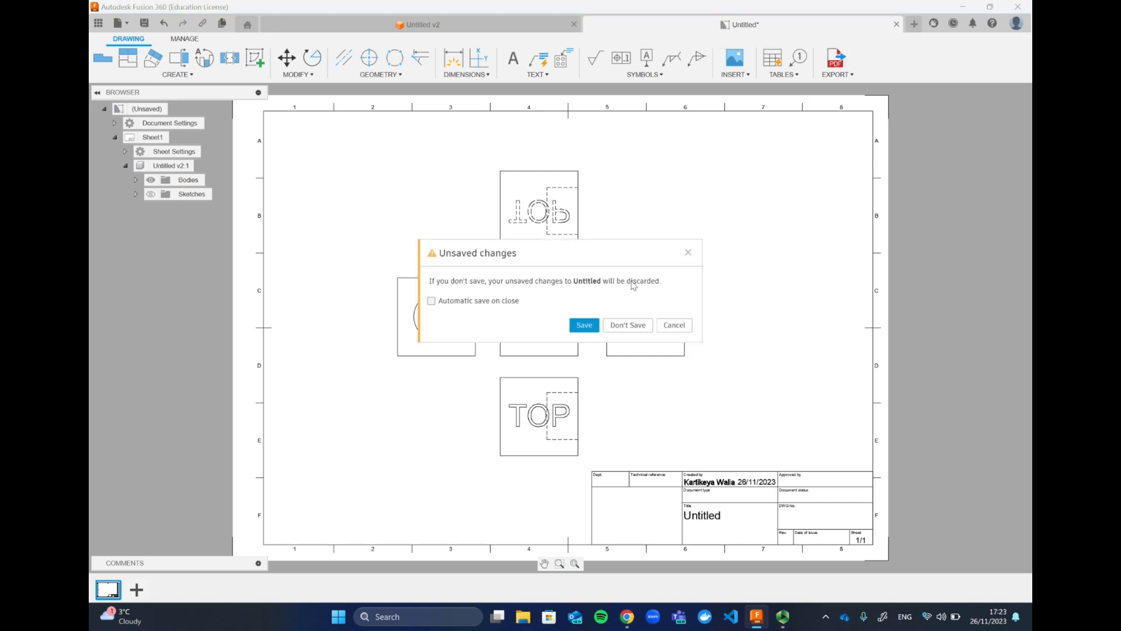
left_click(623, 330)
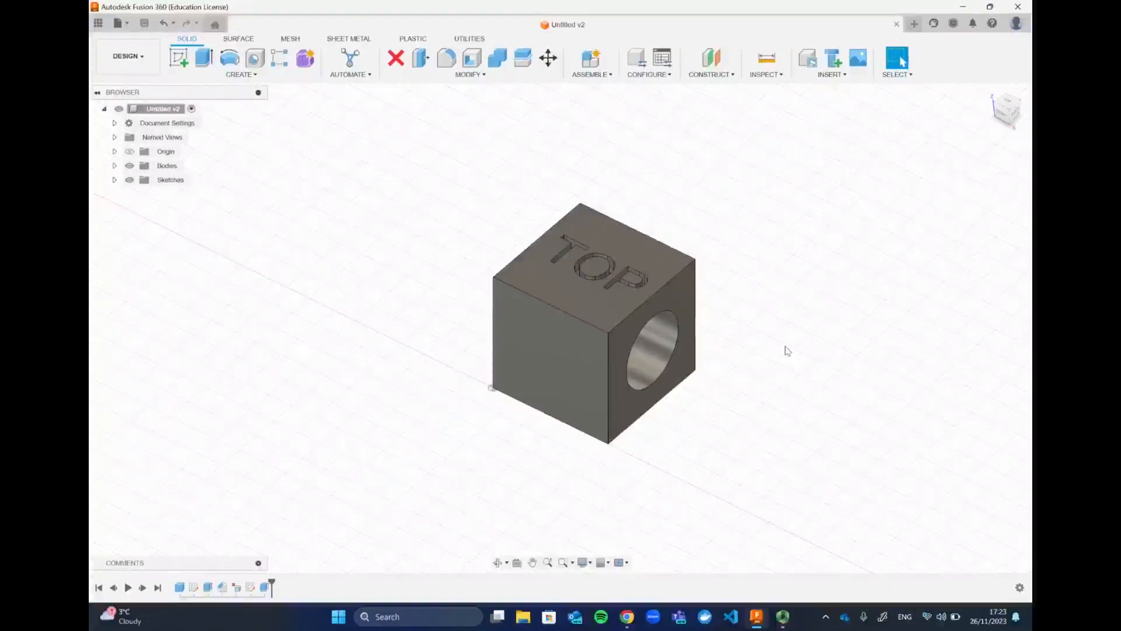
Set the drawing preferences to the ISO standard, override the format defaults, choose Third Angle projection and apply the changes.
left_click(1017, 24)
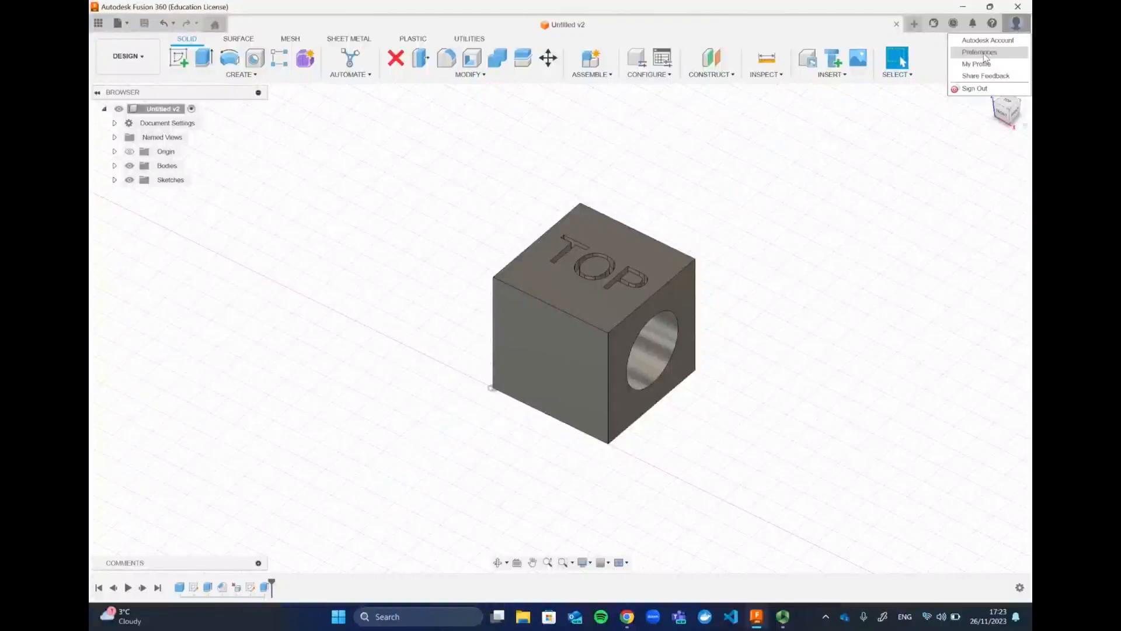
left_click(985, 53)
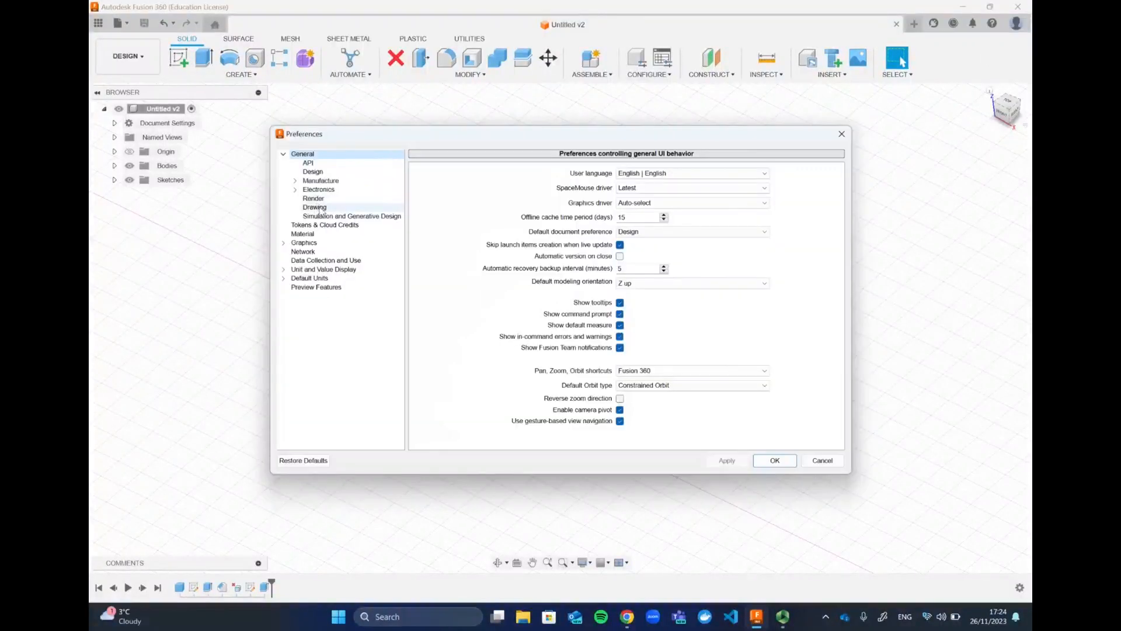
left_click(315, 207)
left_click(318, 207)
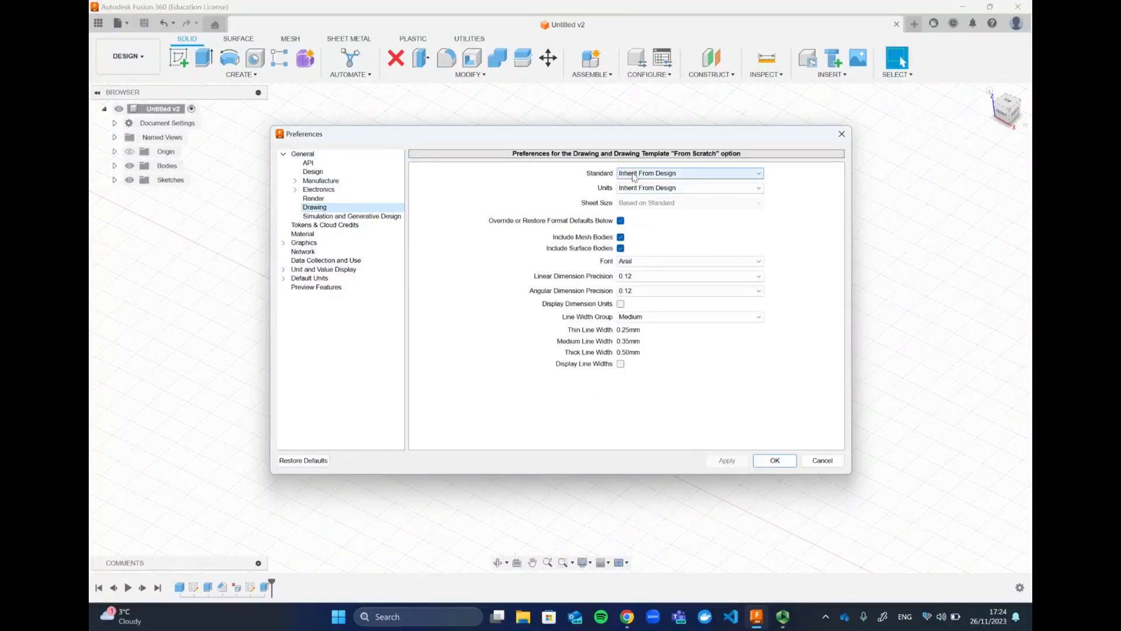
left_click(659, 176)
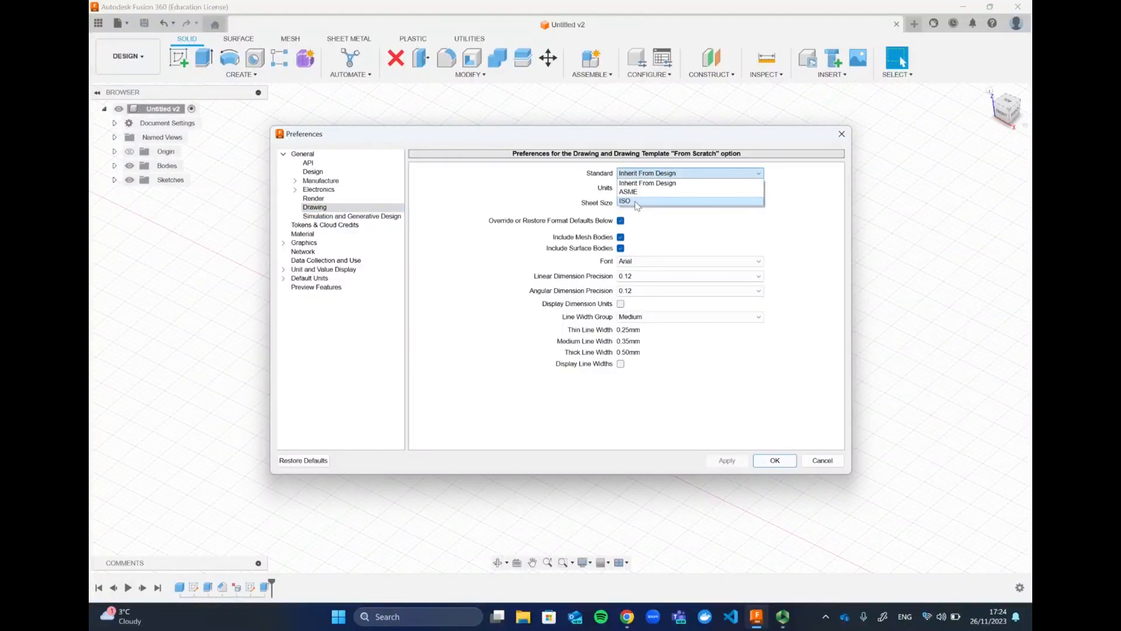
left_click(636, 201)
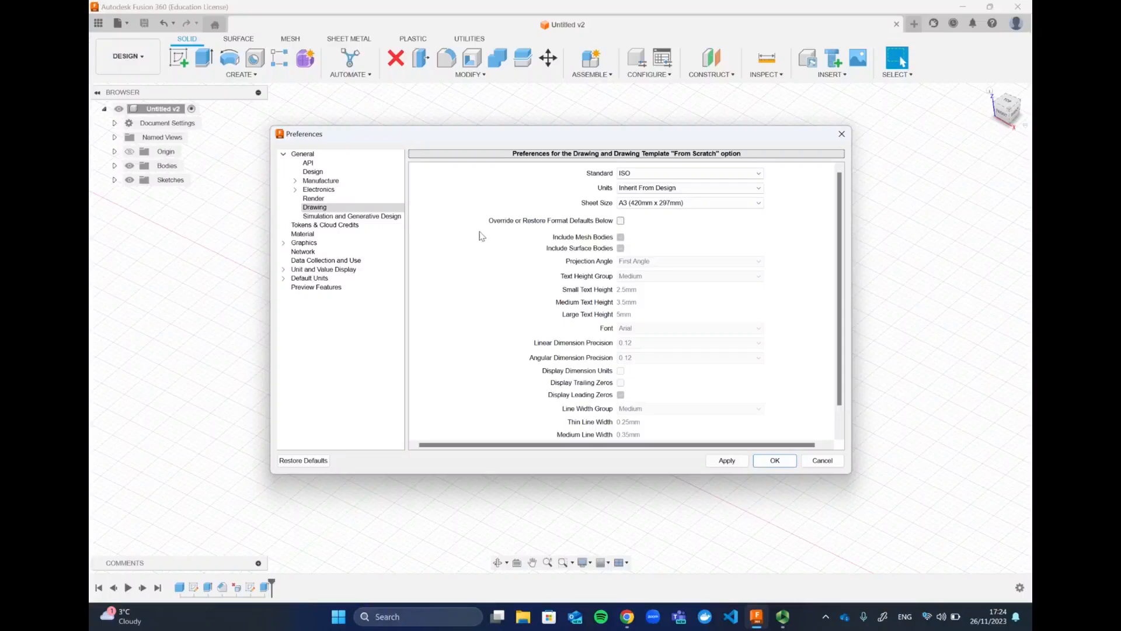
left_click(621, 222)
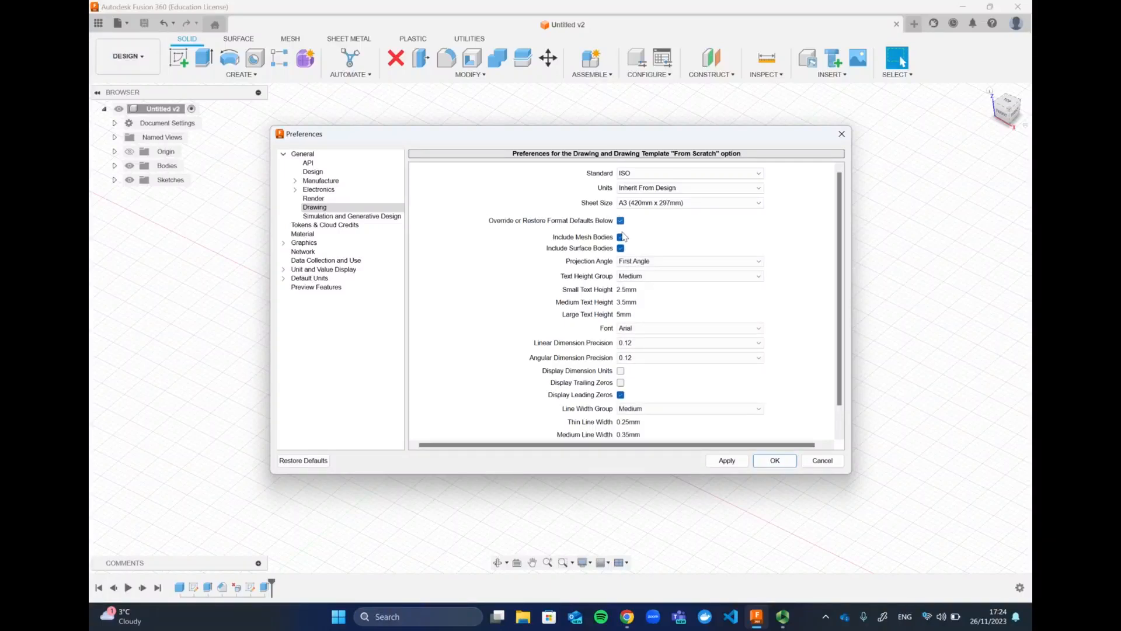
left_click(646, 267)
left_click(707, 276)
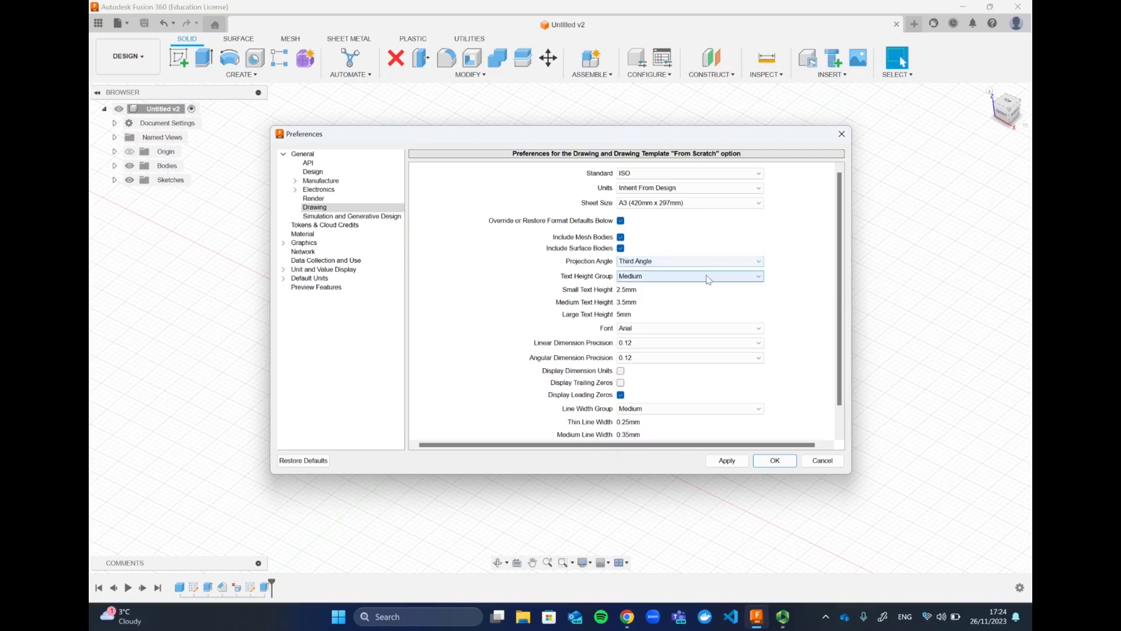
left_click(727, 461)
left_click(774, 462)
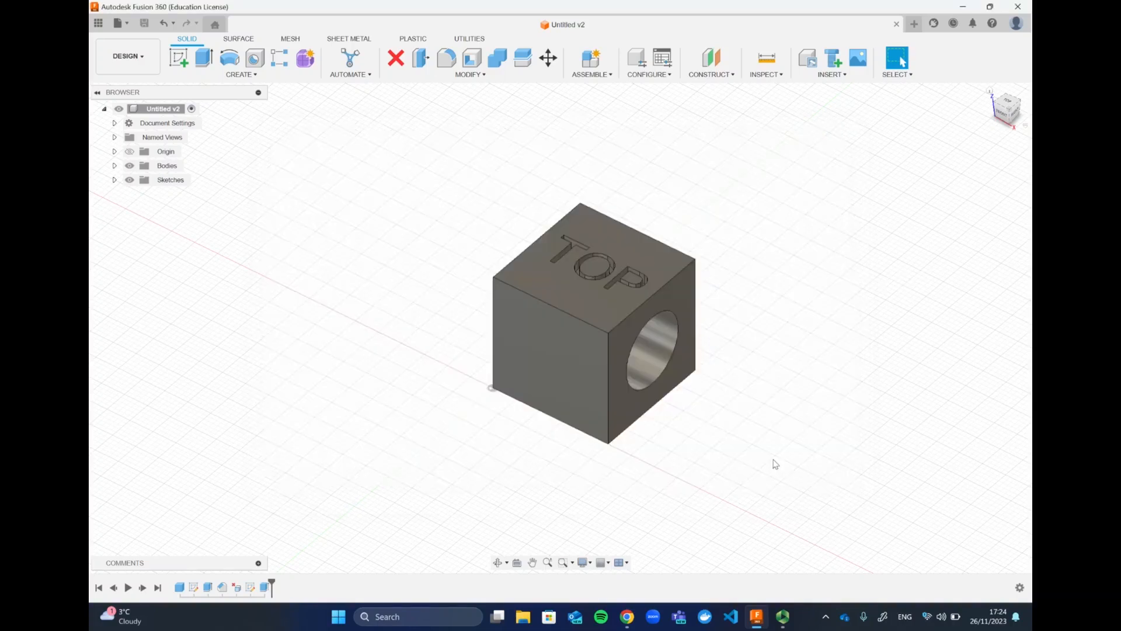
Create a new drawing from the cube design and place a 2:1 front base view left of the sheet's centre.
left_click(123, 43)
mouse_move(145, 212)
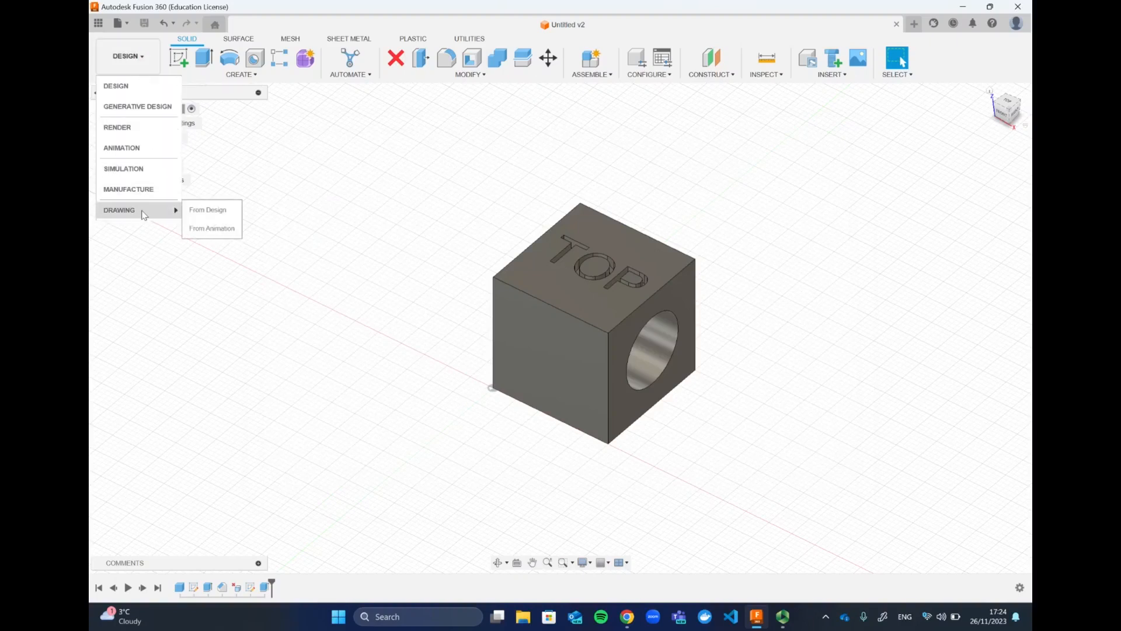
left_click(209, 210)
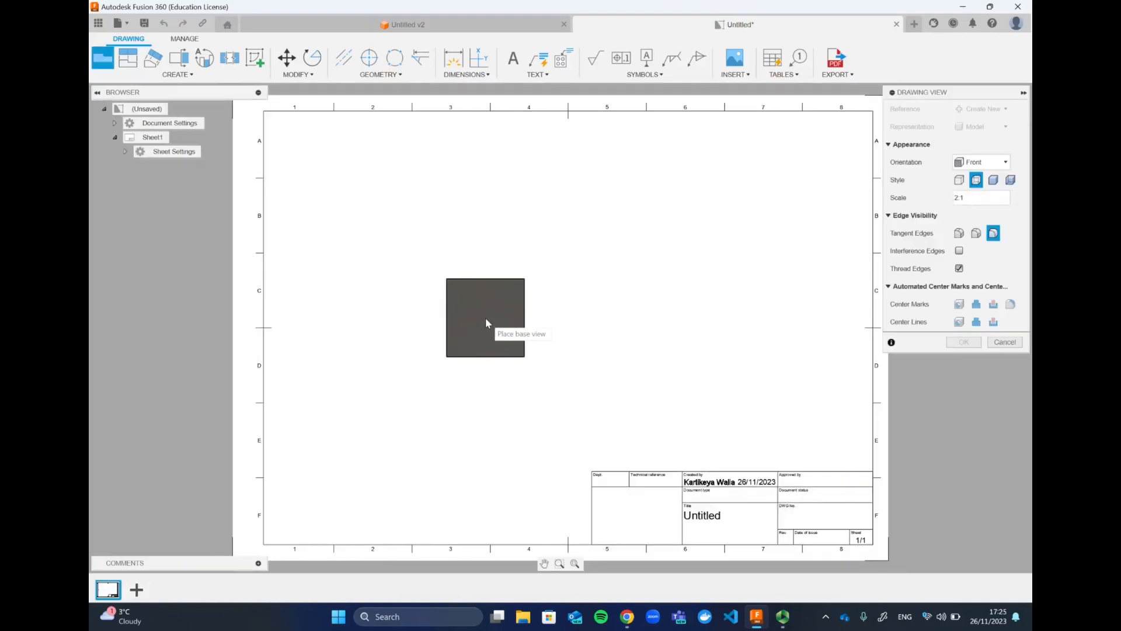
left_click(481, 317)
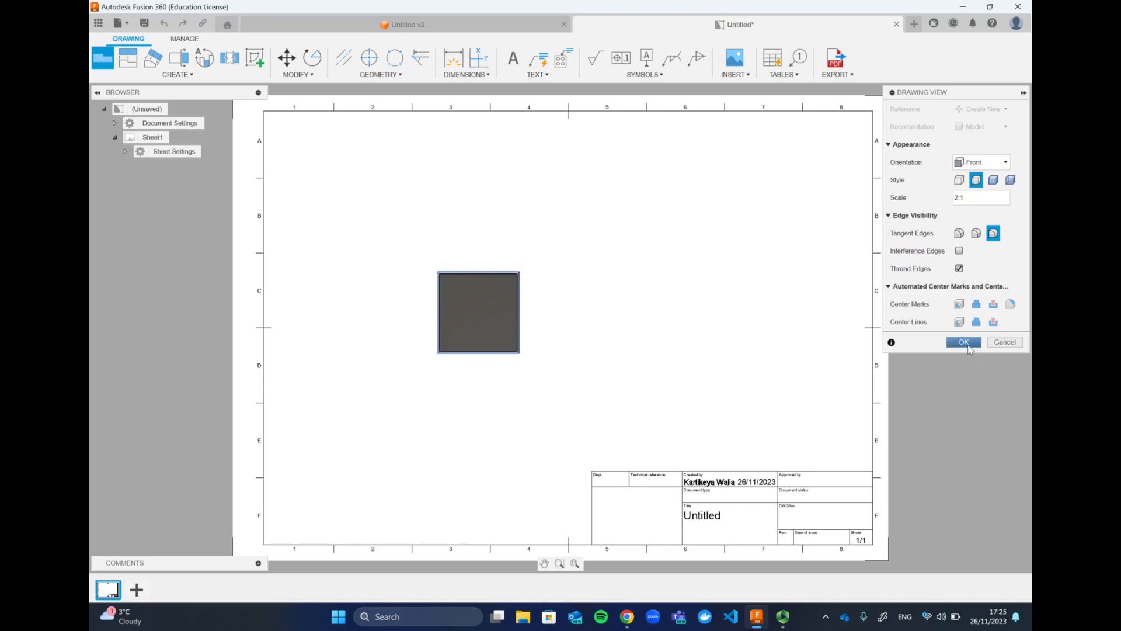
left_click(964, 343)
Project the top view from the front base view and place it directly above.
left_click(122, 59)
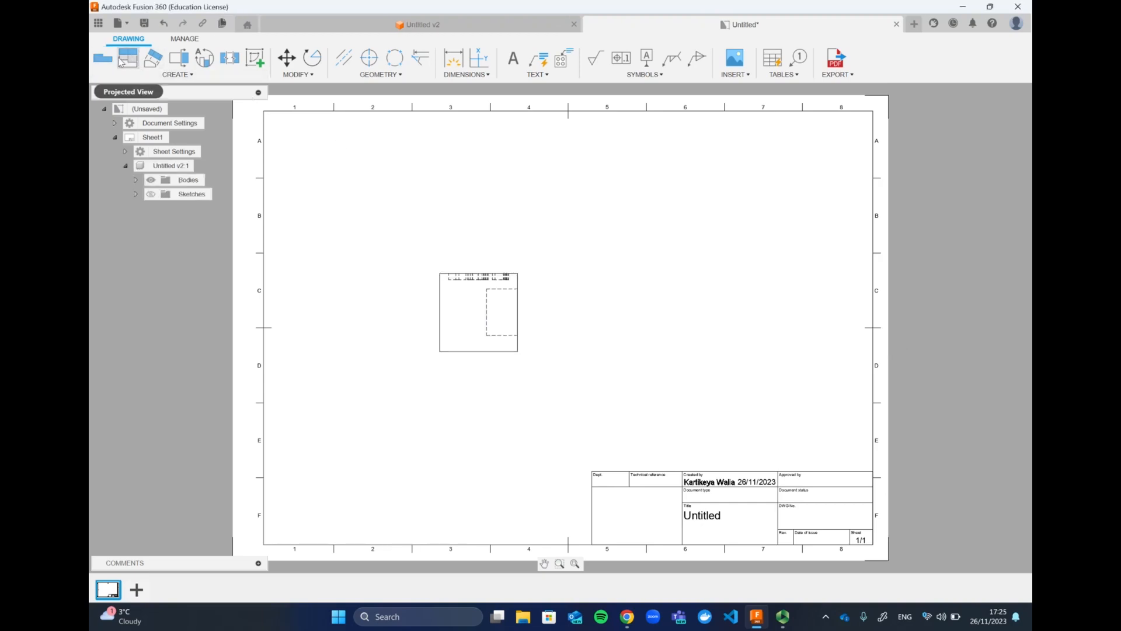
left_click(471, 313)
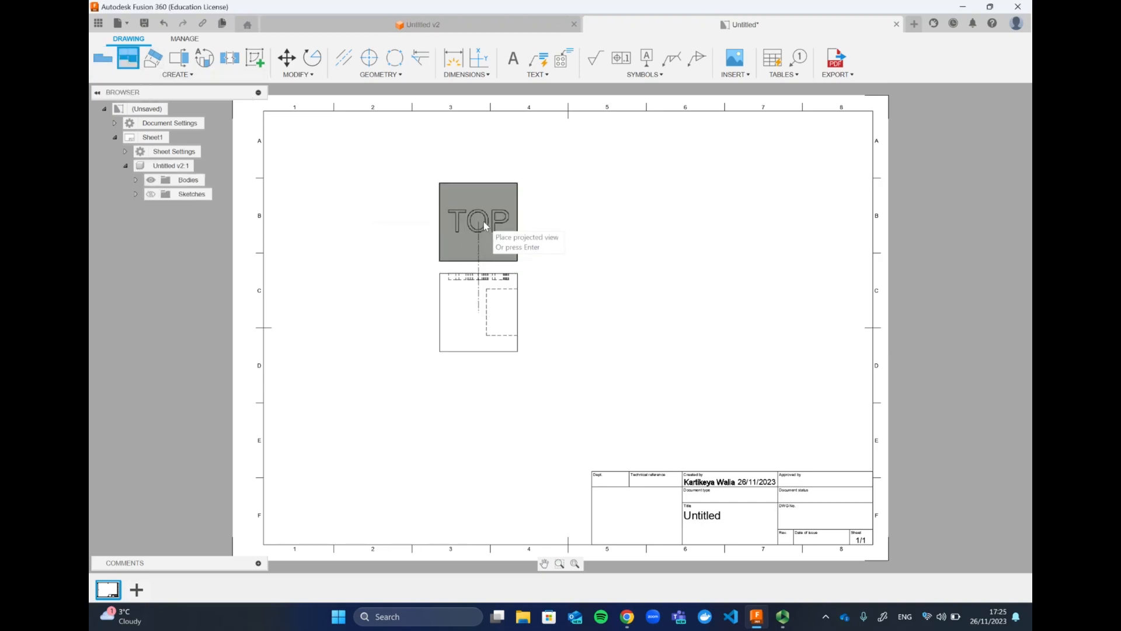
left_click(484, 222)
key("Return")
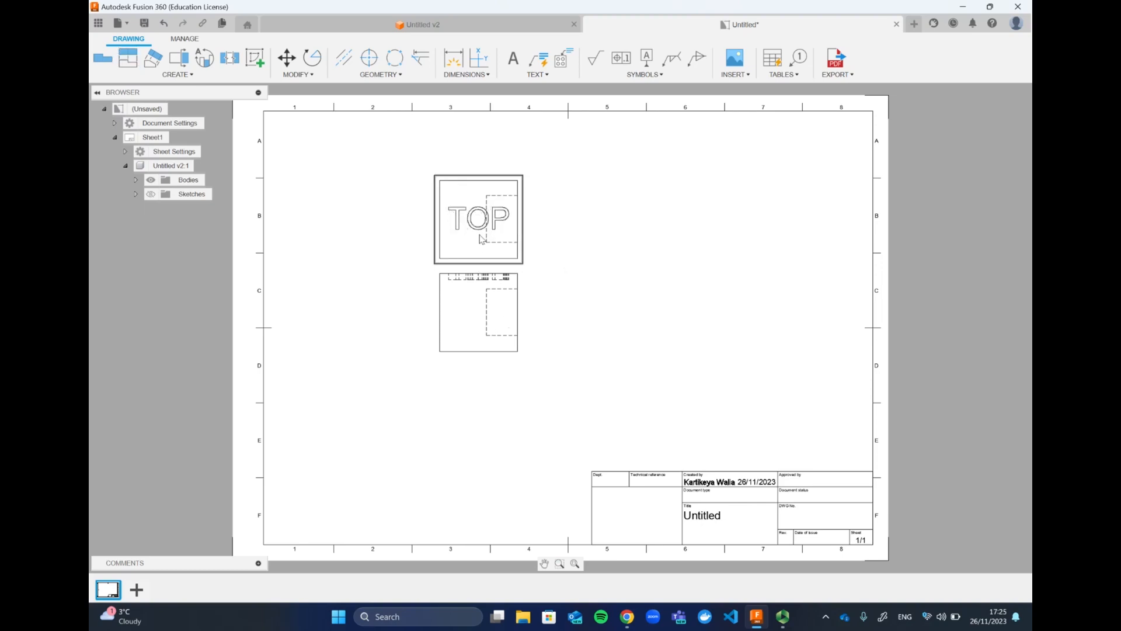
Project a side view from the front base view and place it to its right.
key("p")
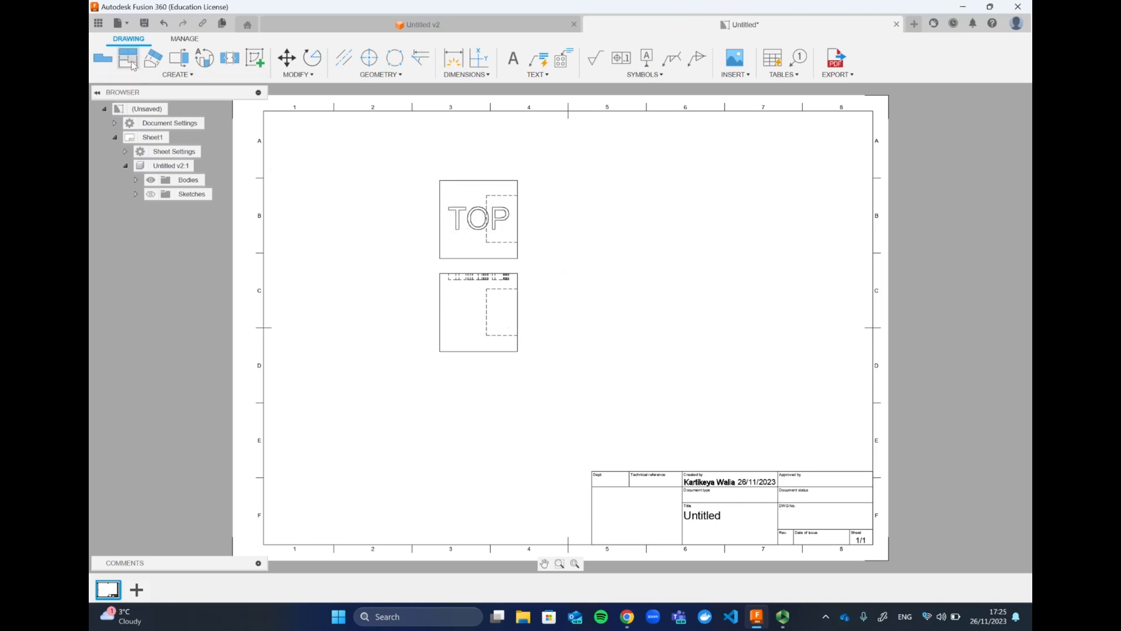
left_click(484, 325)
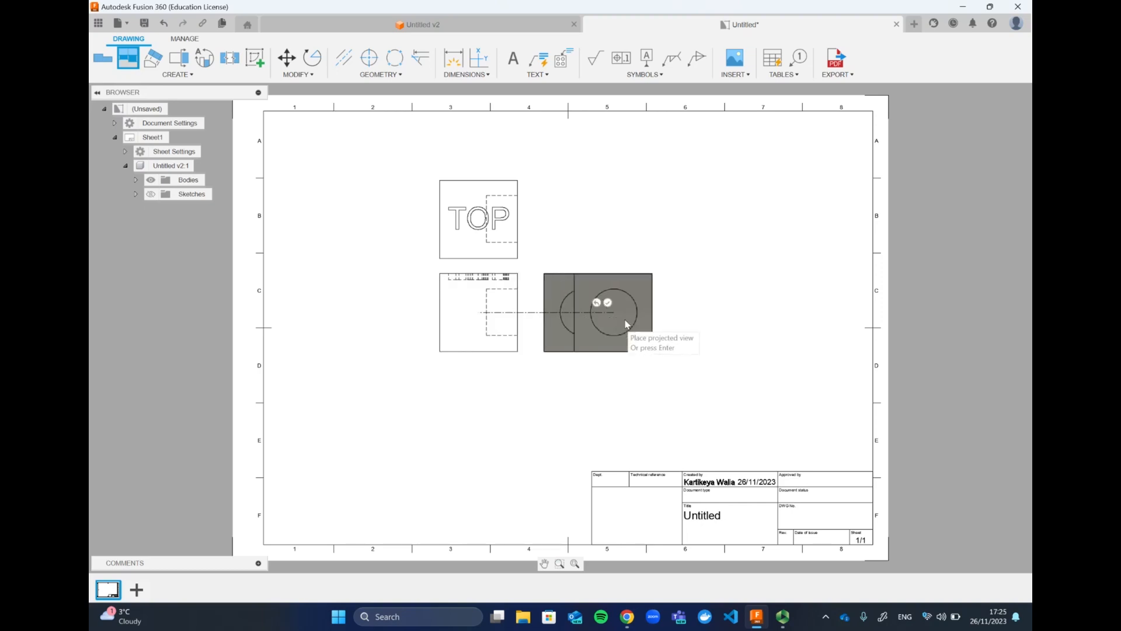
left_click(606, 306)
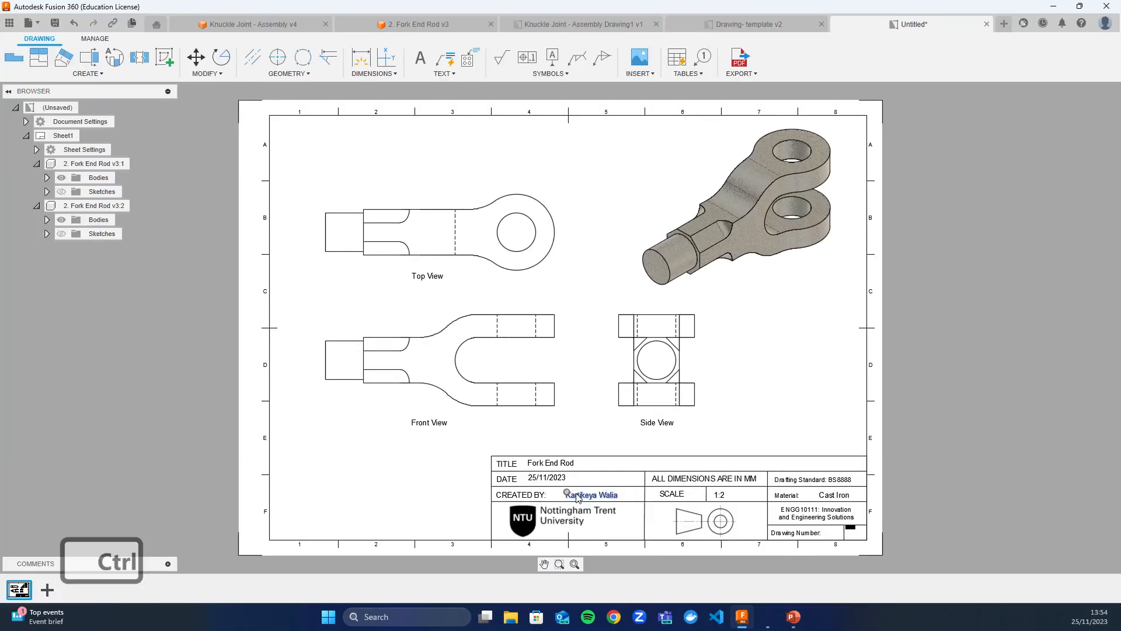
In the Fork End Rod drawing, copy the creator's name text and place the copy beside the Drawing Number label.
key("ctrl+c")
left_click(647, 511)
key("ctrl+v")
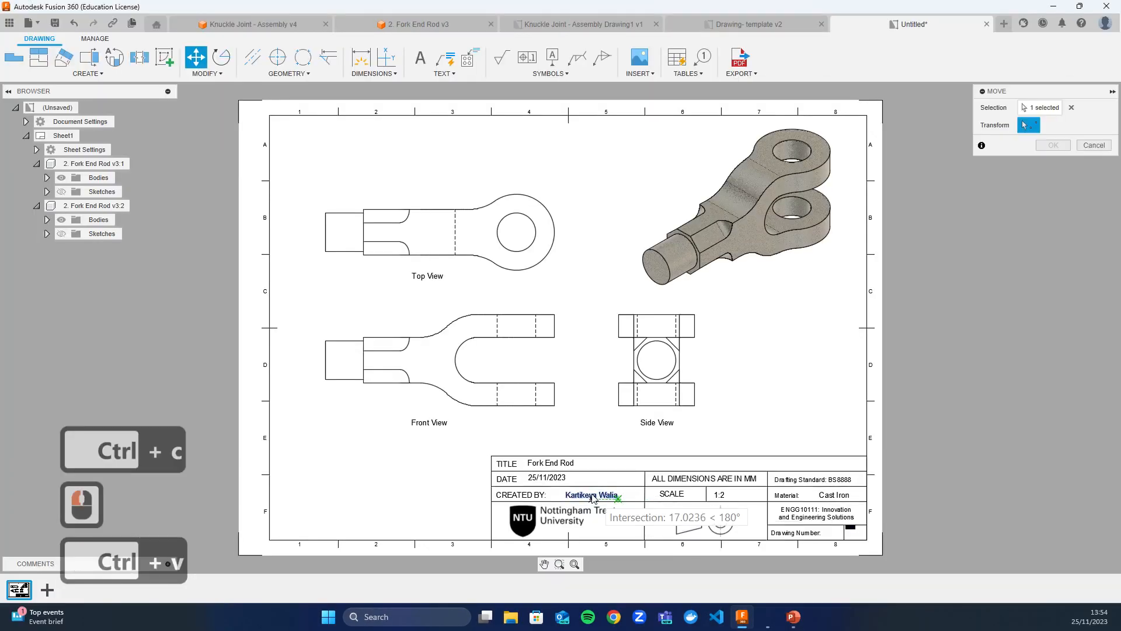
left_click(589, 500)
left_click(867, 545)
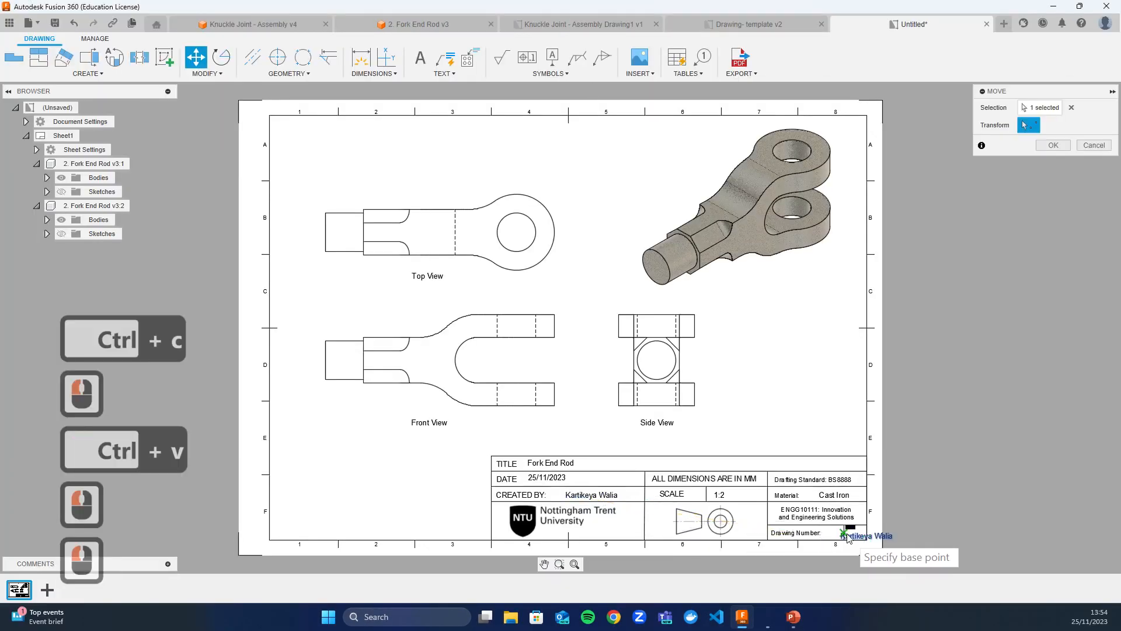
left_click(1051, 145)
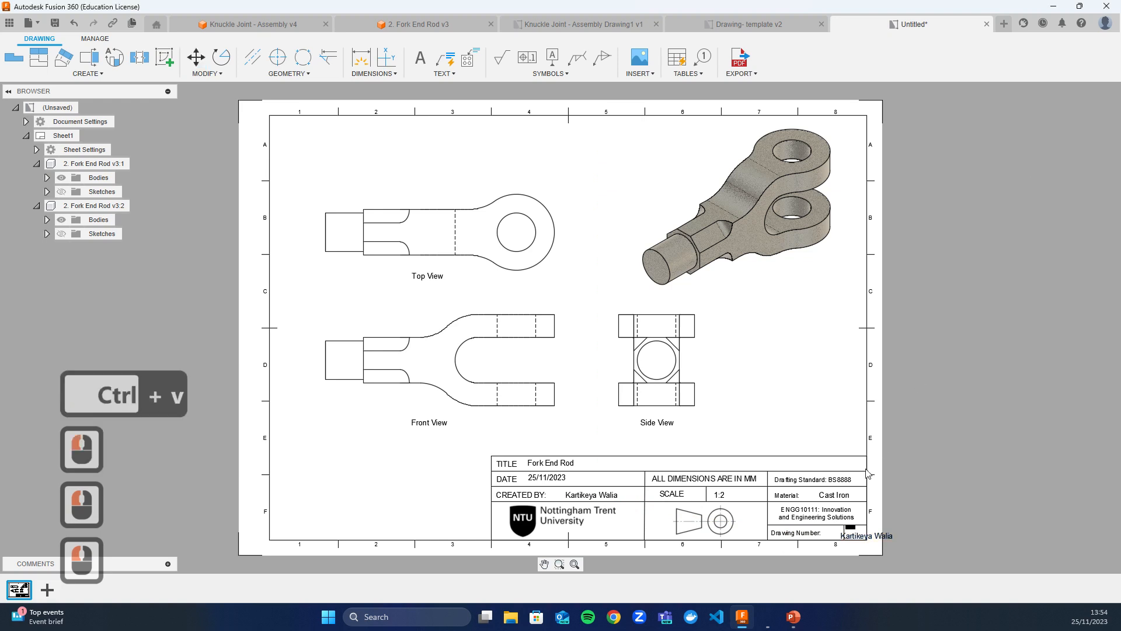
Replace the copied text beside the Drawing Number label with 2.
double_click(875, 536)
left_click(876, 536)
key("ctrl+a")
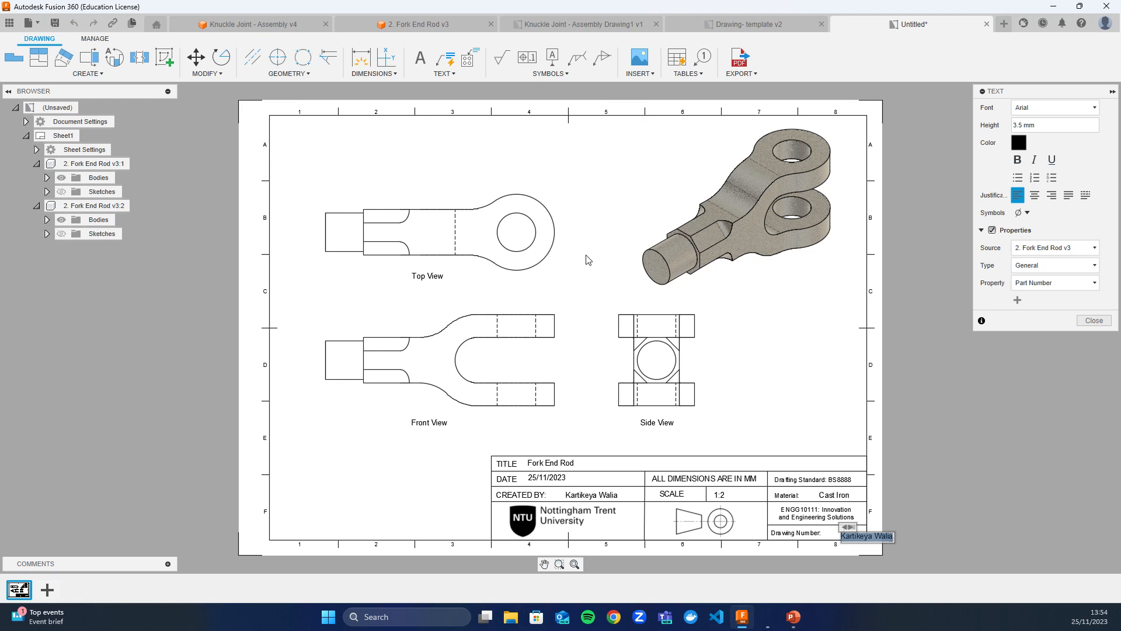
type("2")
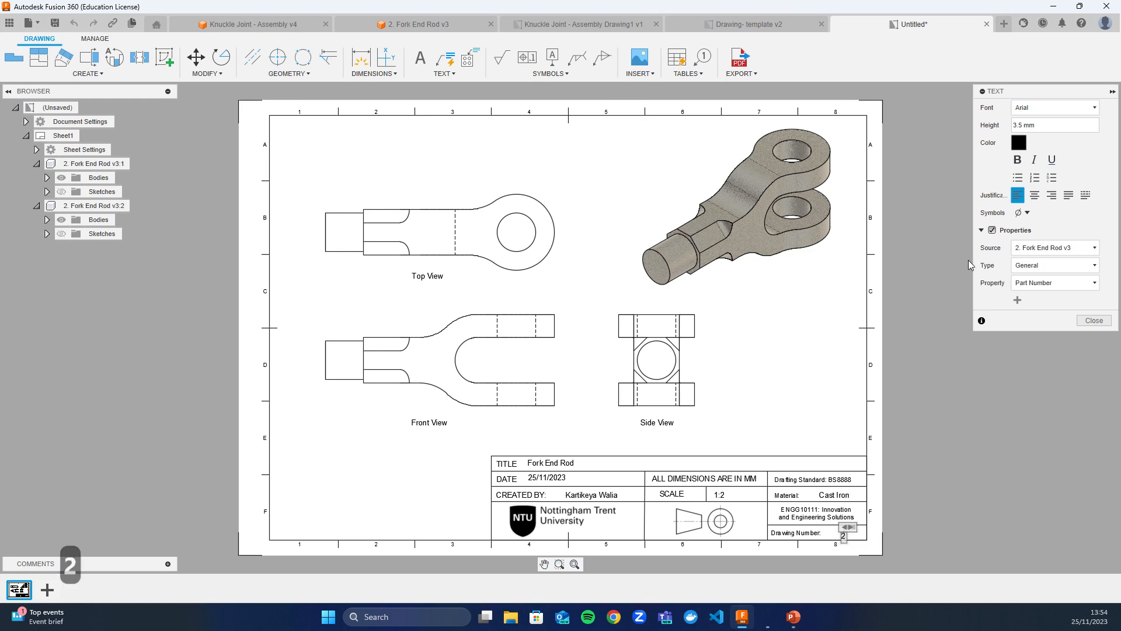
left_click(1083, 321)
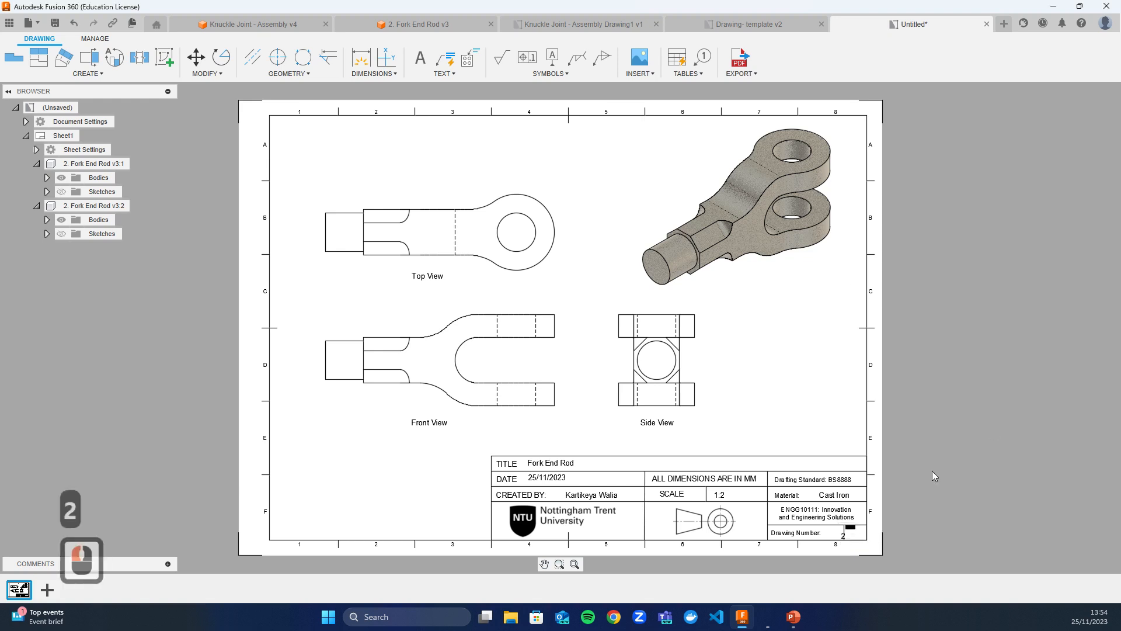
Move the drawing number 2 left into the Drawing Number cell of the title block.
left_click(844, 536)
left_click(842, 533)
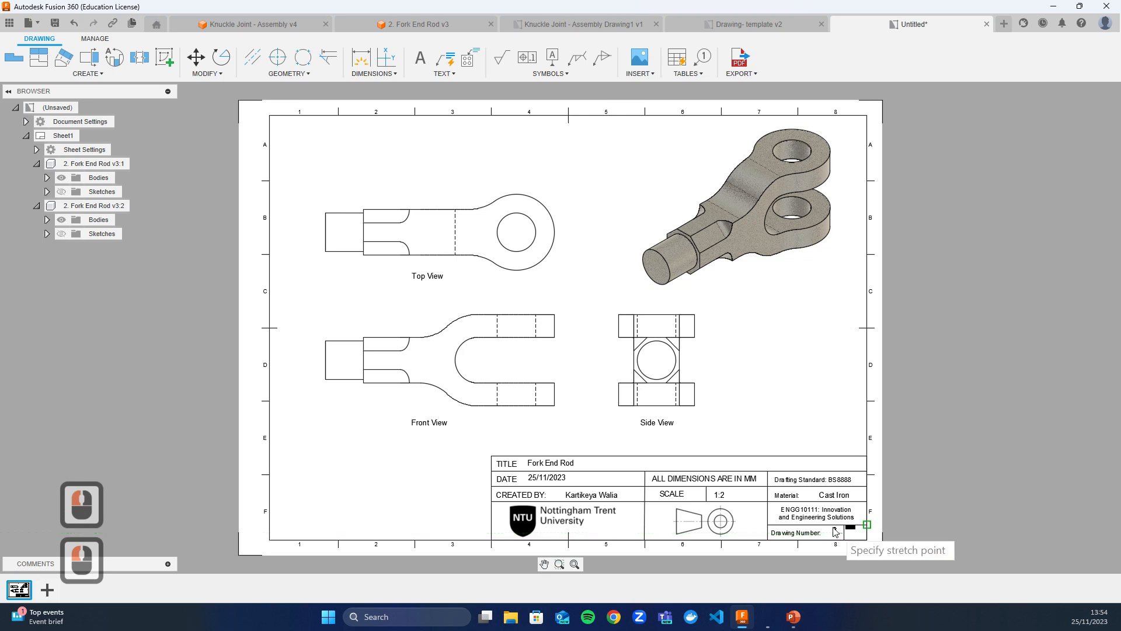
left_click(835, 535)
Copy the drawing number text and position the copy beneath the Sheet label in the neighbouring title block cell.
left_click(836, 539)
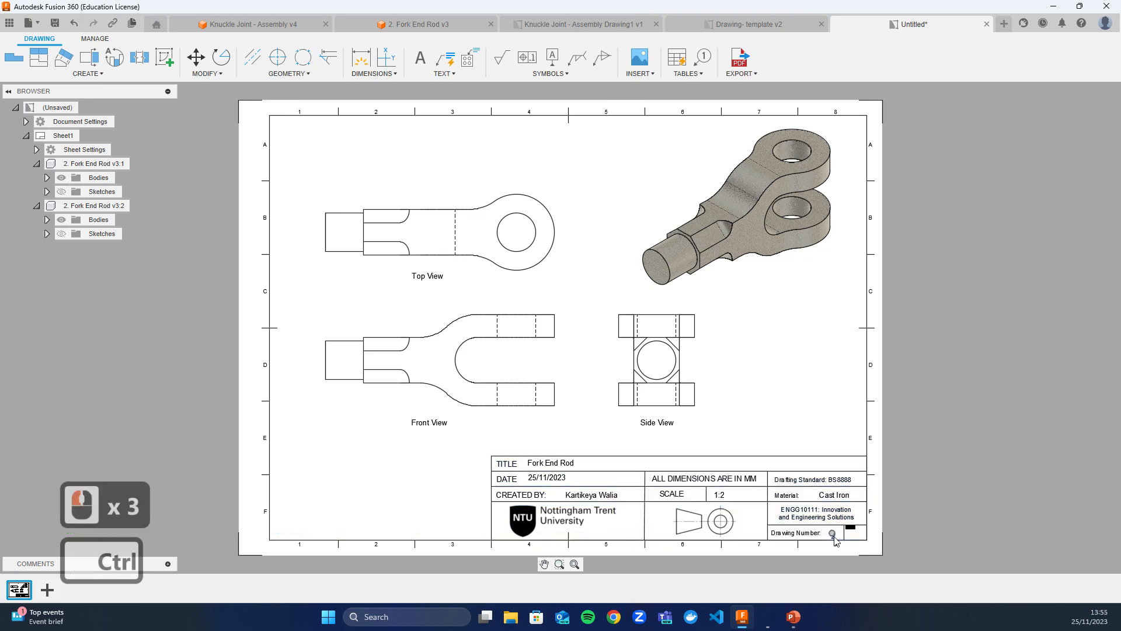
key("ctrl+c")
key("ctrl+v")
left_click(856, 538)
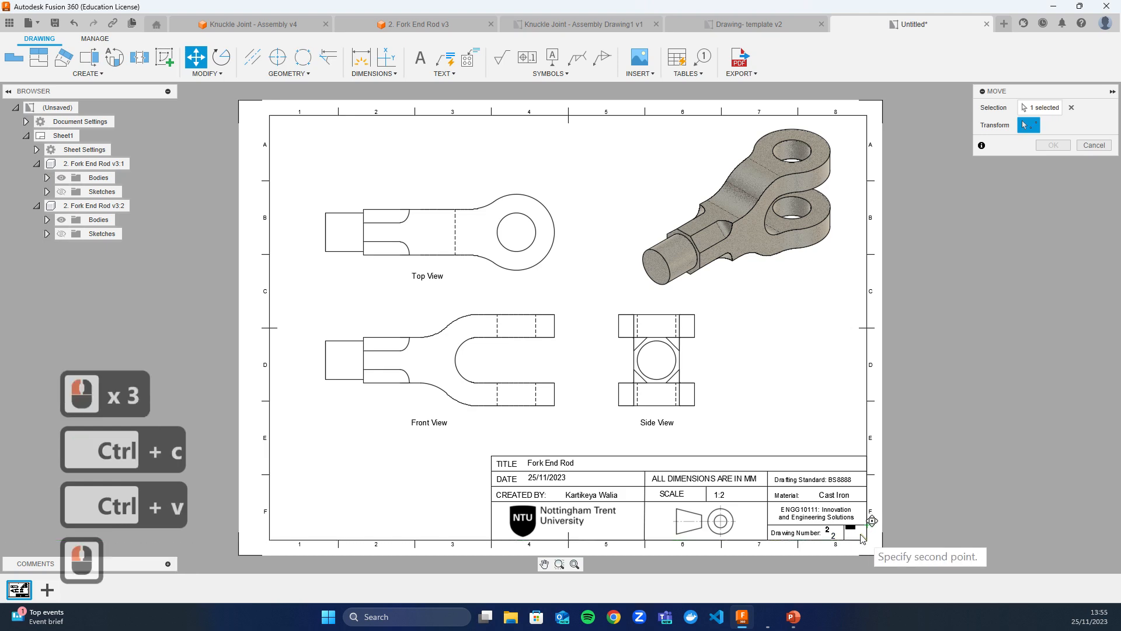
left_click(864, 539)
scroll(863, 542, "down", 4, "ctrl")
scroll(865, 544, "up", 7, "ctrl")
scroll(870, 538, "up", 5)
left_click(876, 455)
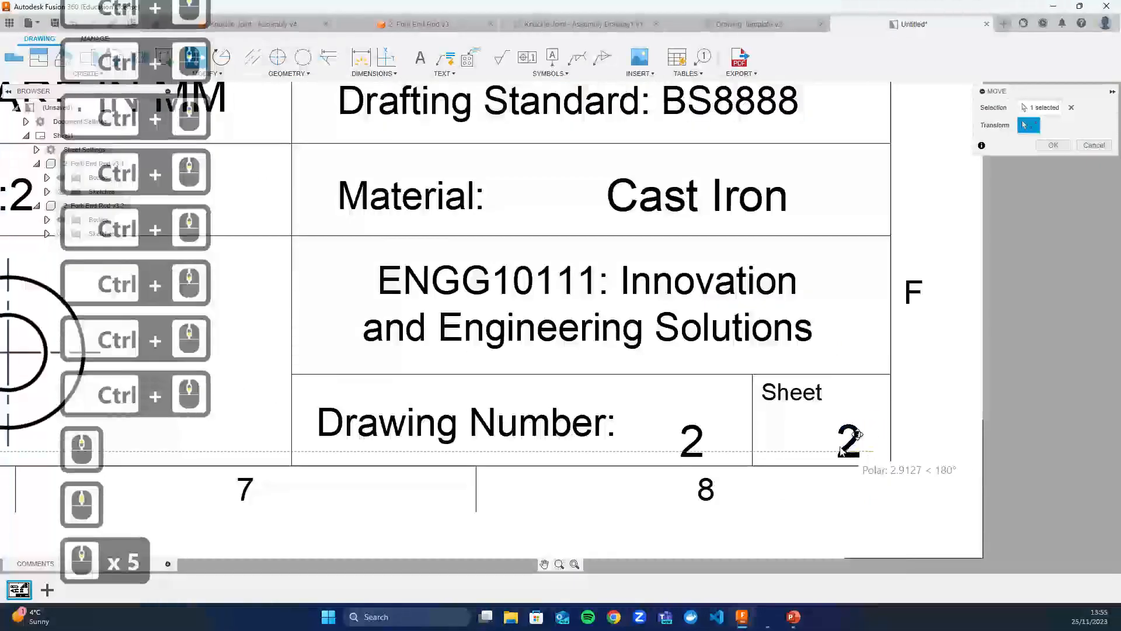
left_click(807, 443)
left_click(808, 444)
left_click(808, 439)
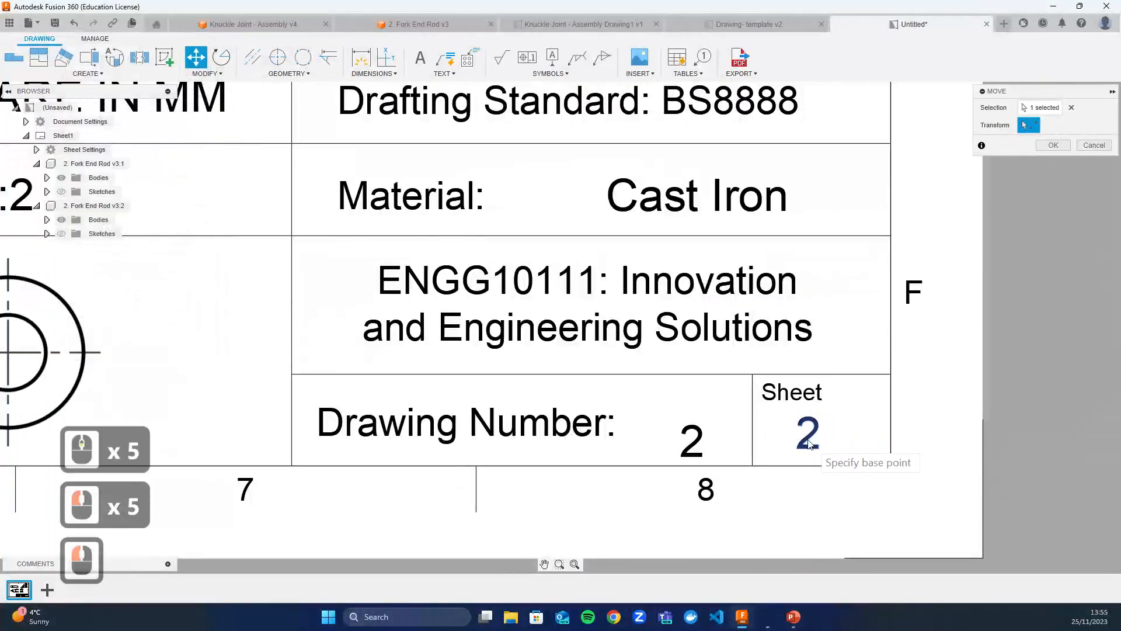
double_click(1049, 146)
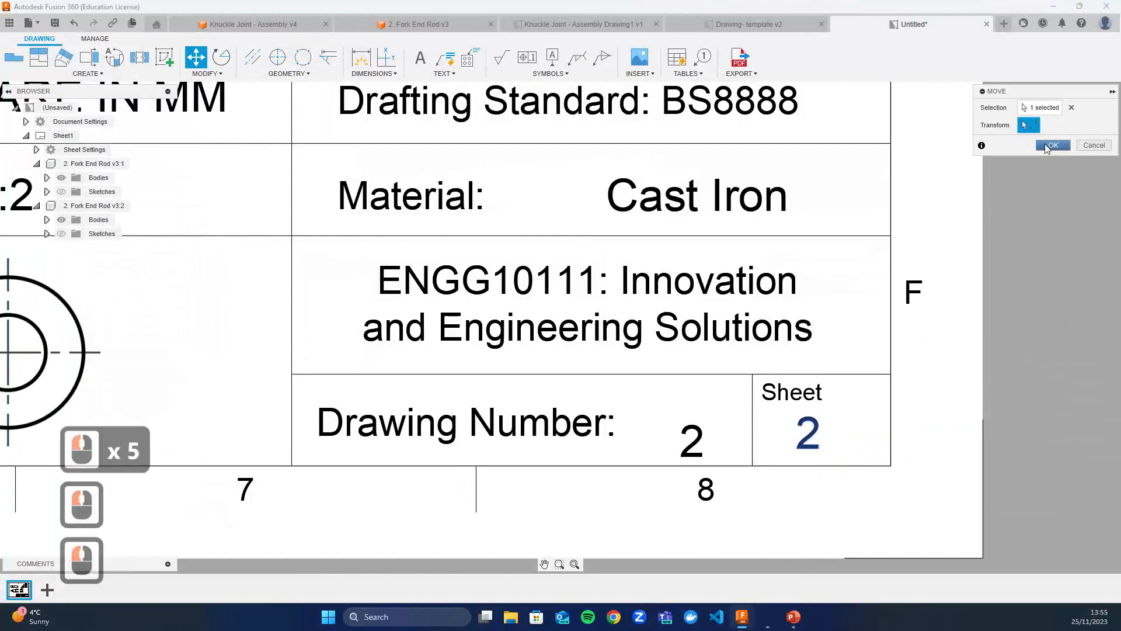
Change the sheet number text to 2/5 and move the drawing number 2 up level with its label.
double_click(809, 435)
type("/5")
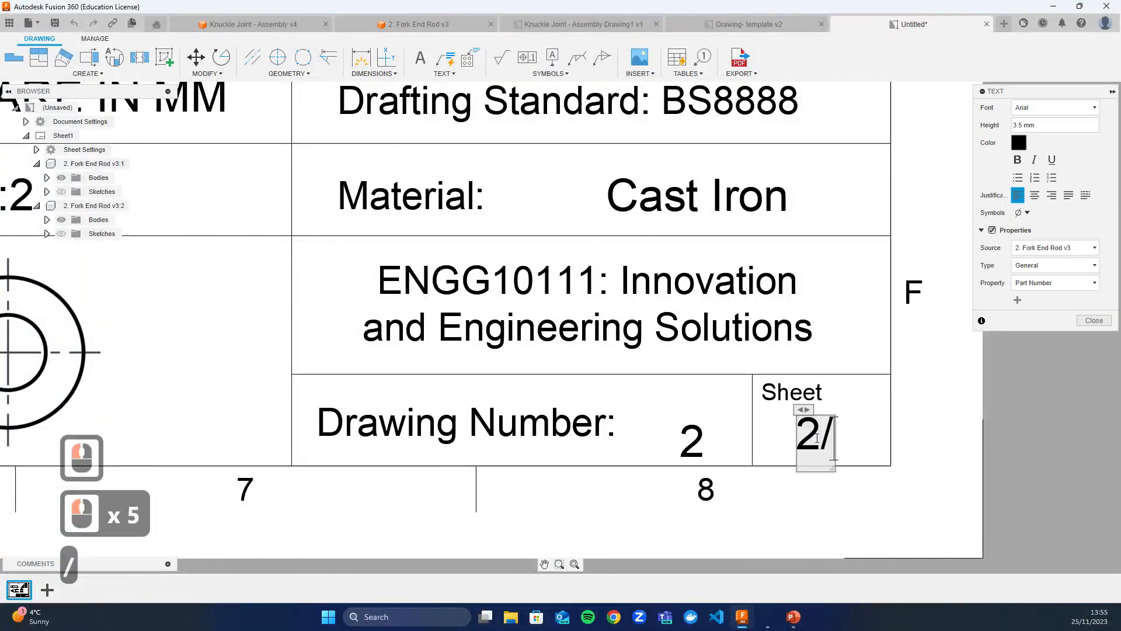
left_click(1094, 320)
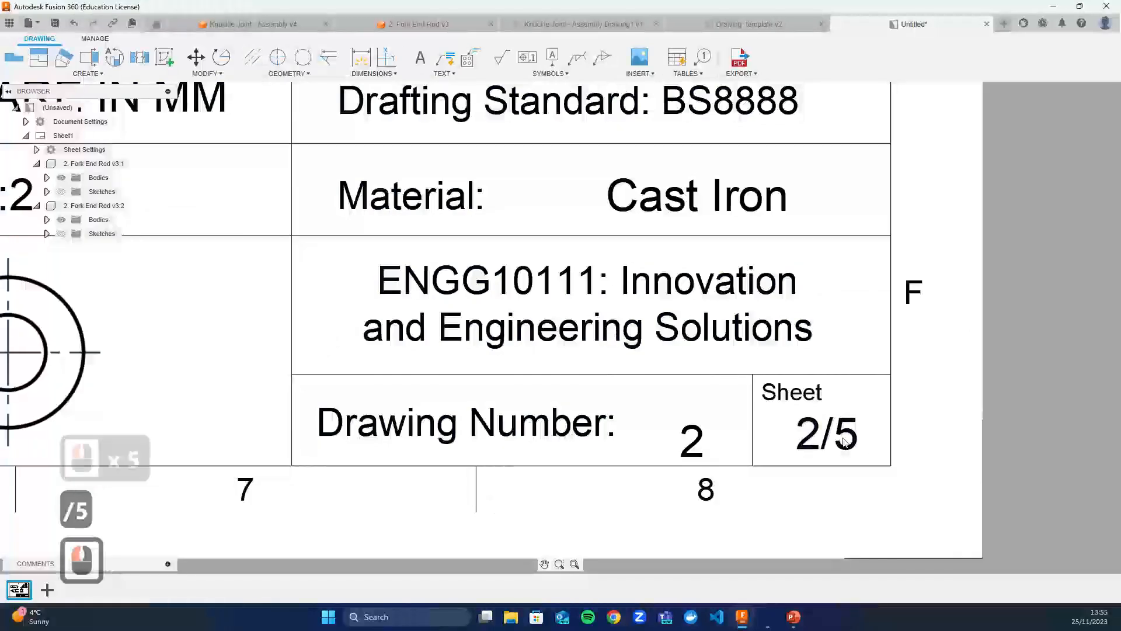
left_click_drag(701, 441, 700, 425)
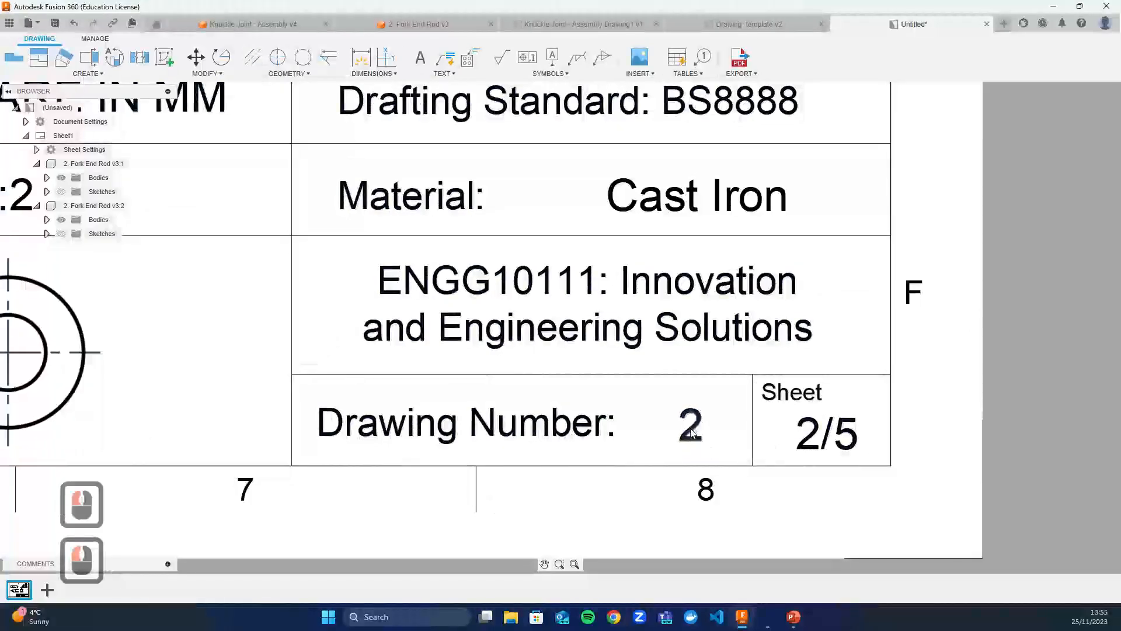
Move the fork end rod's top view slightly upward, away from its Top View label.
scroll(836, 495, "down", 10, "ctrl")
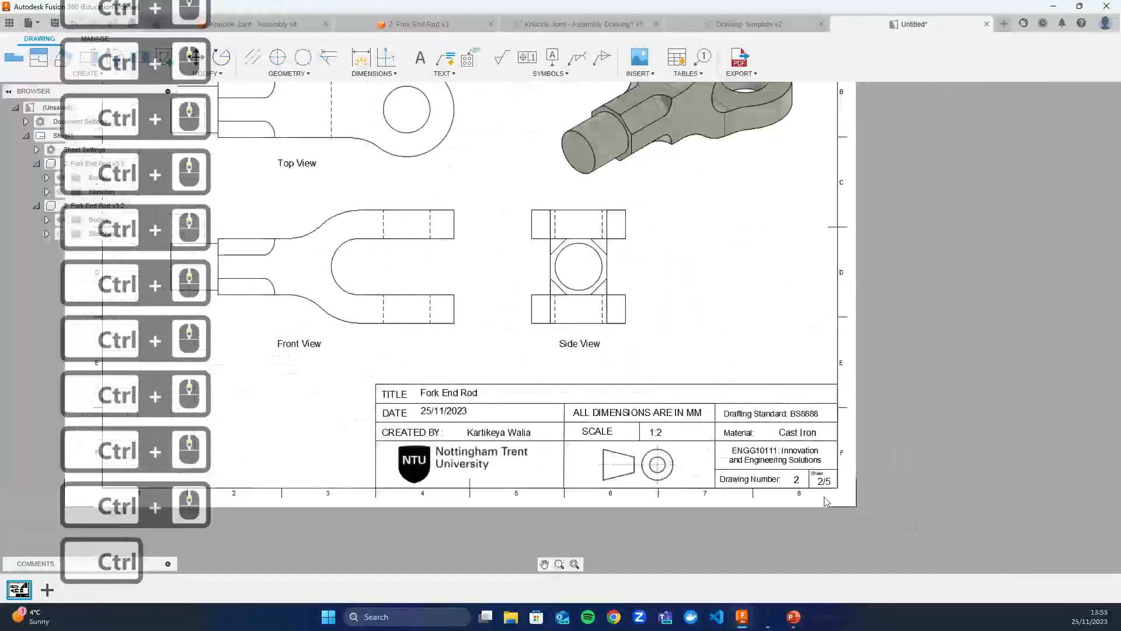
scroll(747, 511, "down", 1)
middle_click_drag(746, 510, 905, 503)
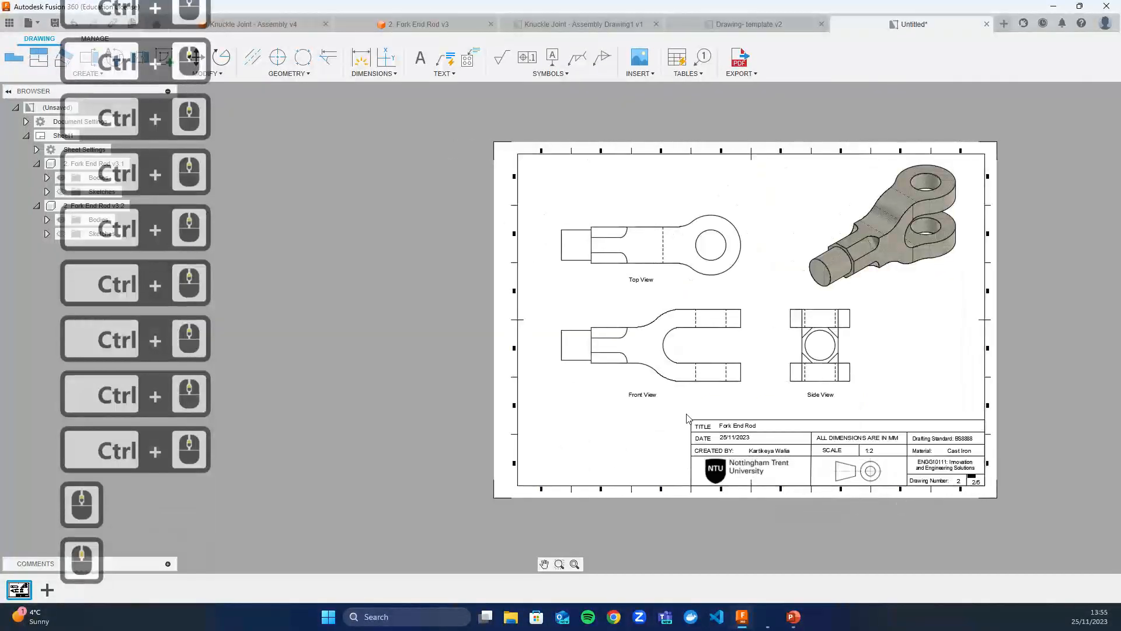
scroll(738, 396, "up", 2, "ctrl")
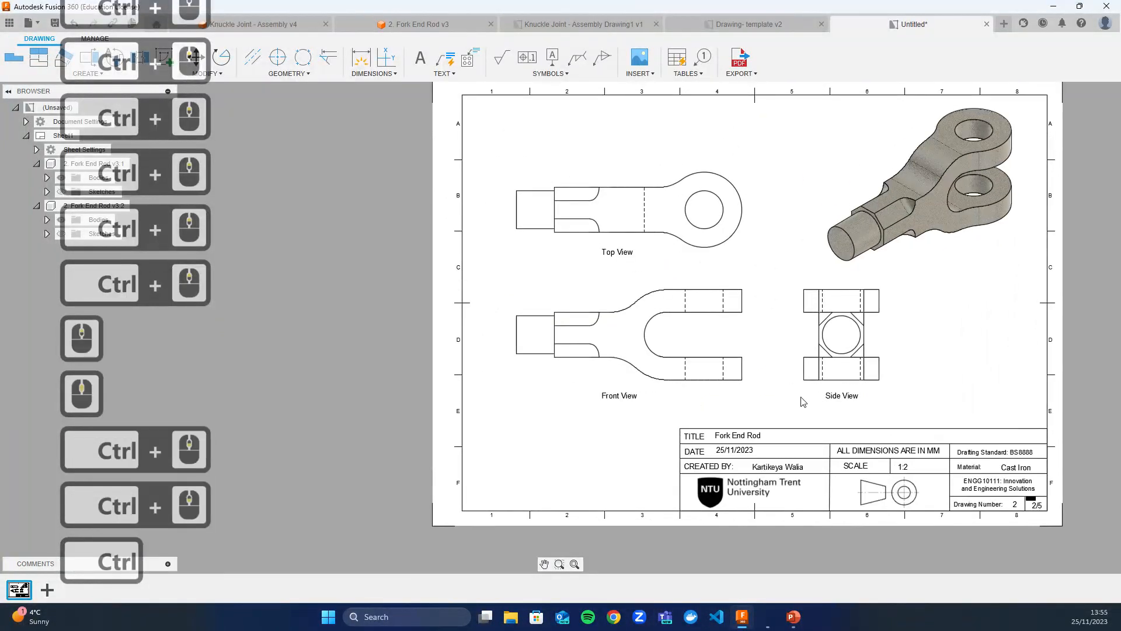
scroll(718, 406, "up", 3)
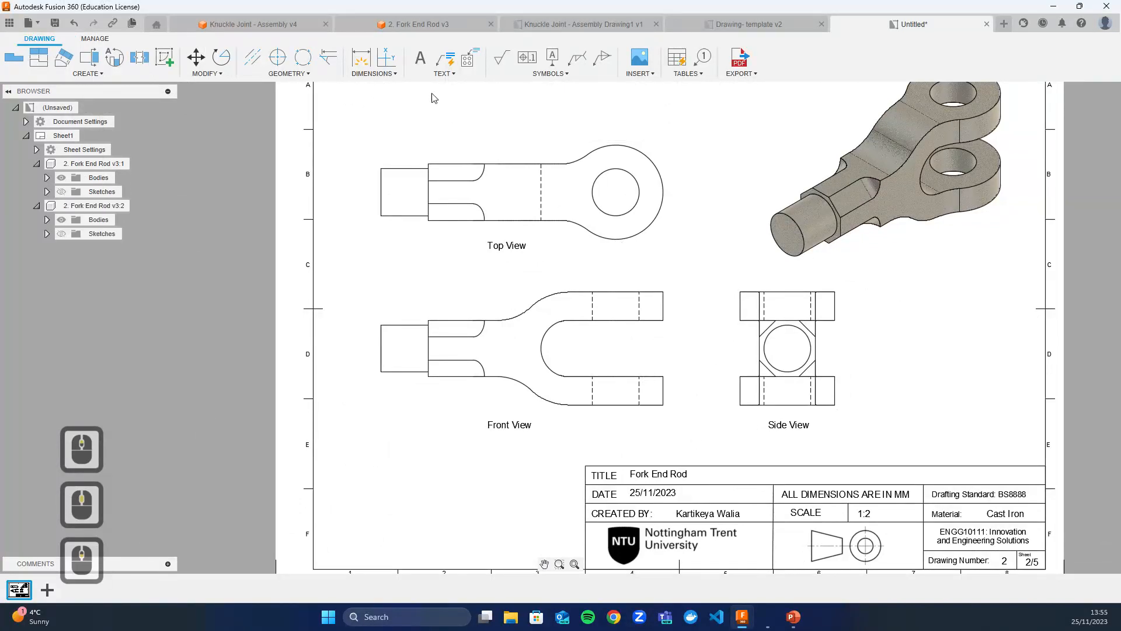
left_click(373, 74)
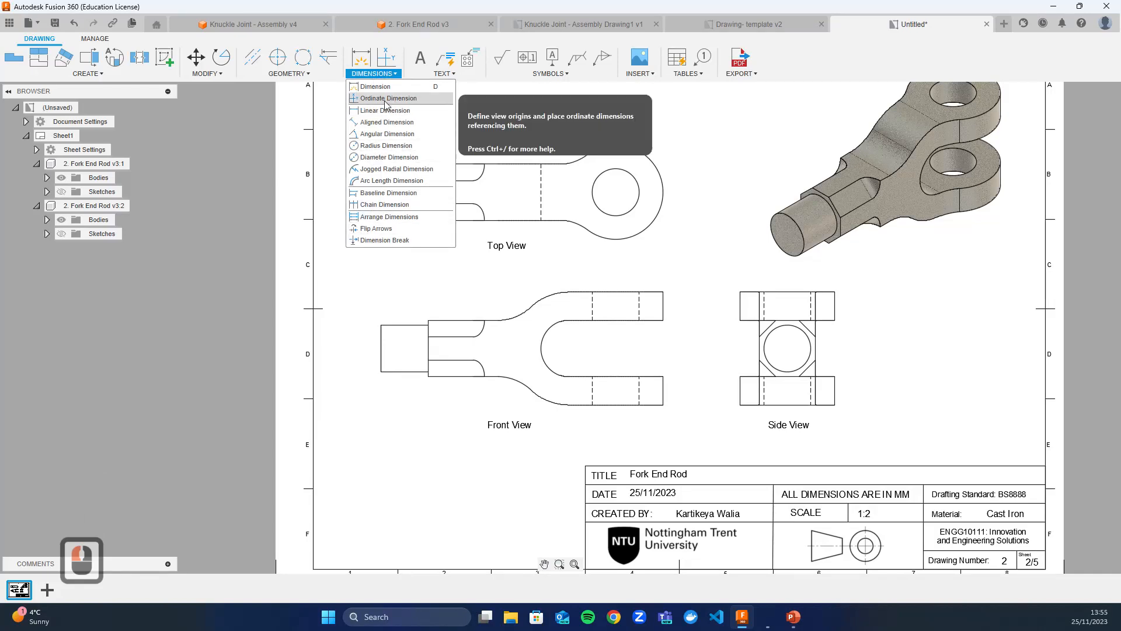
left_click(684, 187)
left_click_drag(620, 198, 616, 179)
key("Escape")
Add center marks to the top view's hole, the side view's circle and the front view's inner fork arc.
left_click(304, 74)
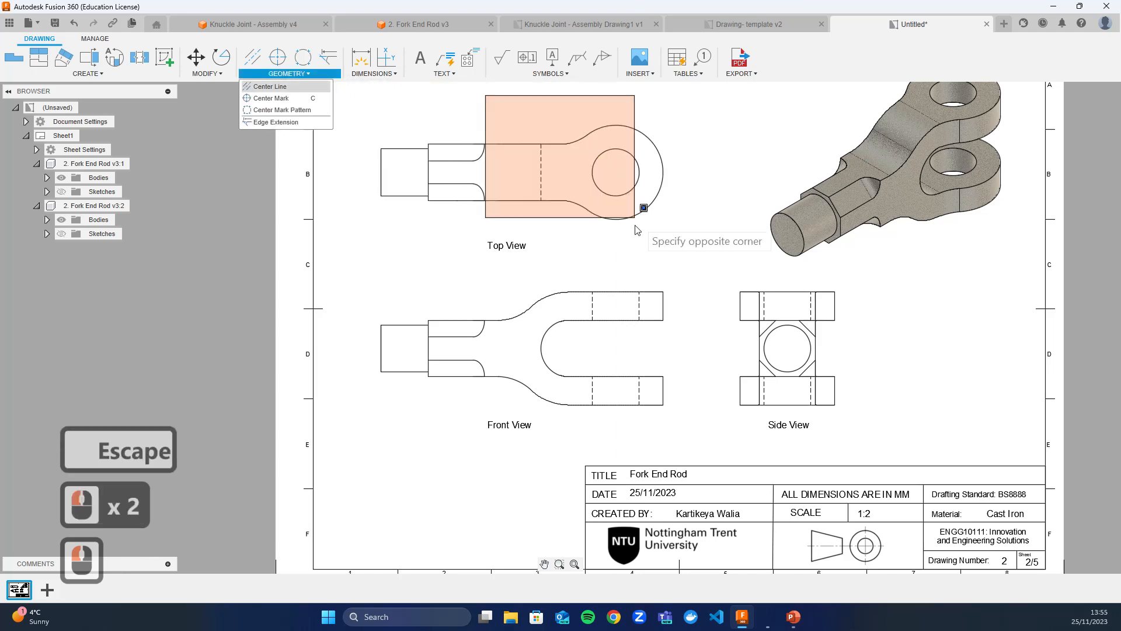
key("Escape")
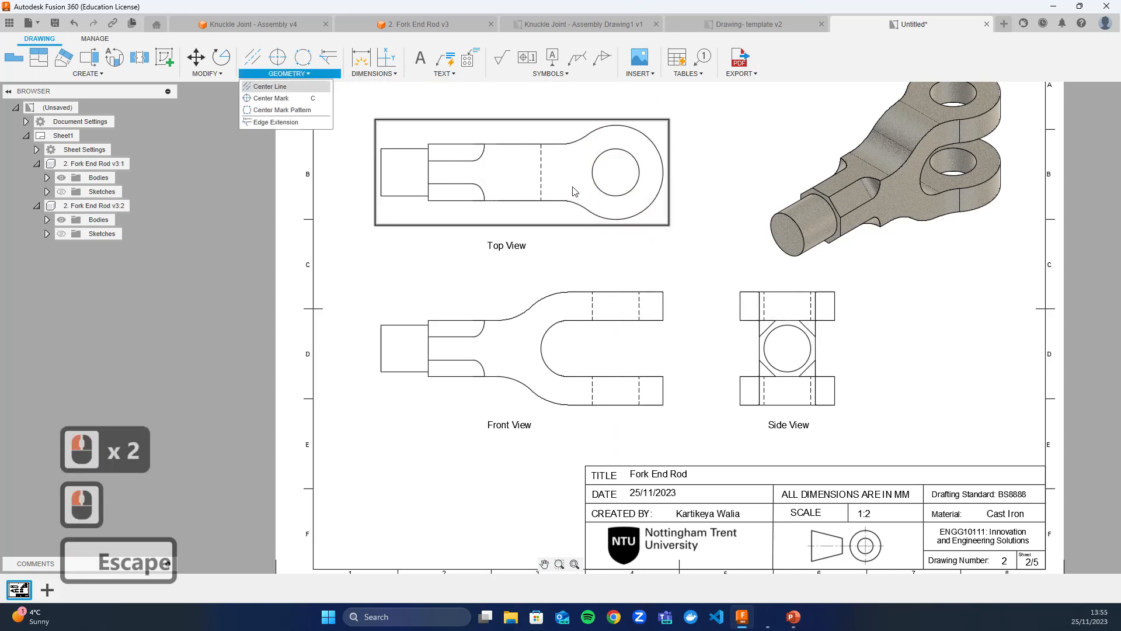
left_click(271, 98)
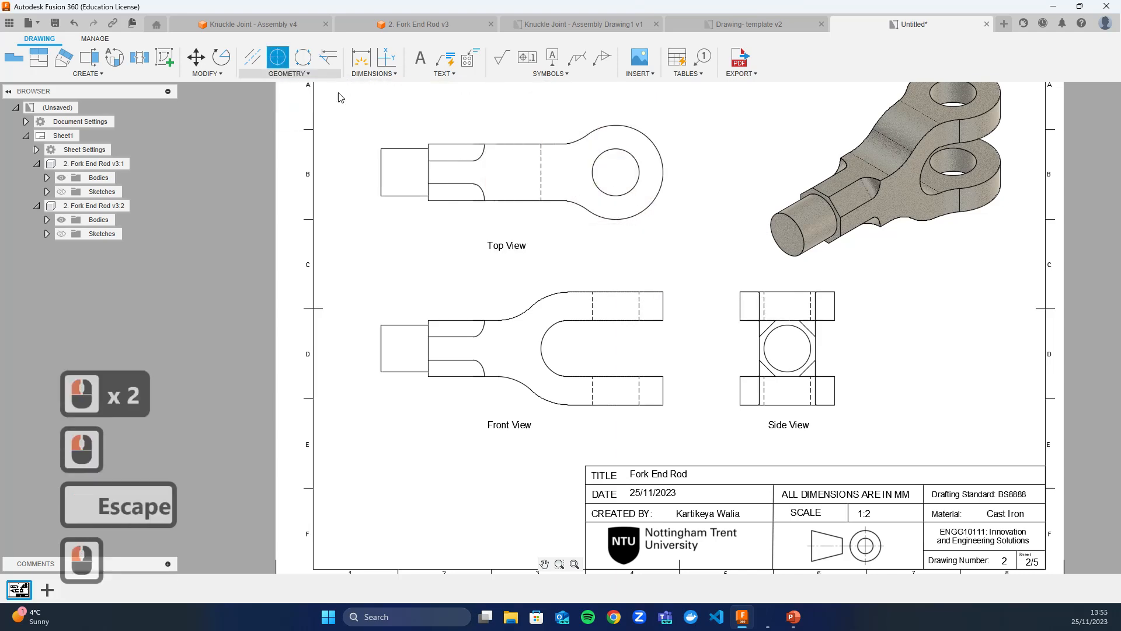
left_click(601, 191)
left_click(297, 77)
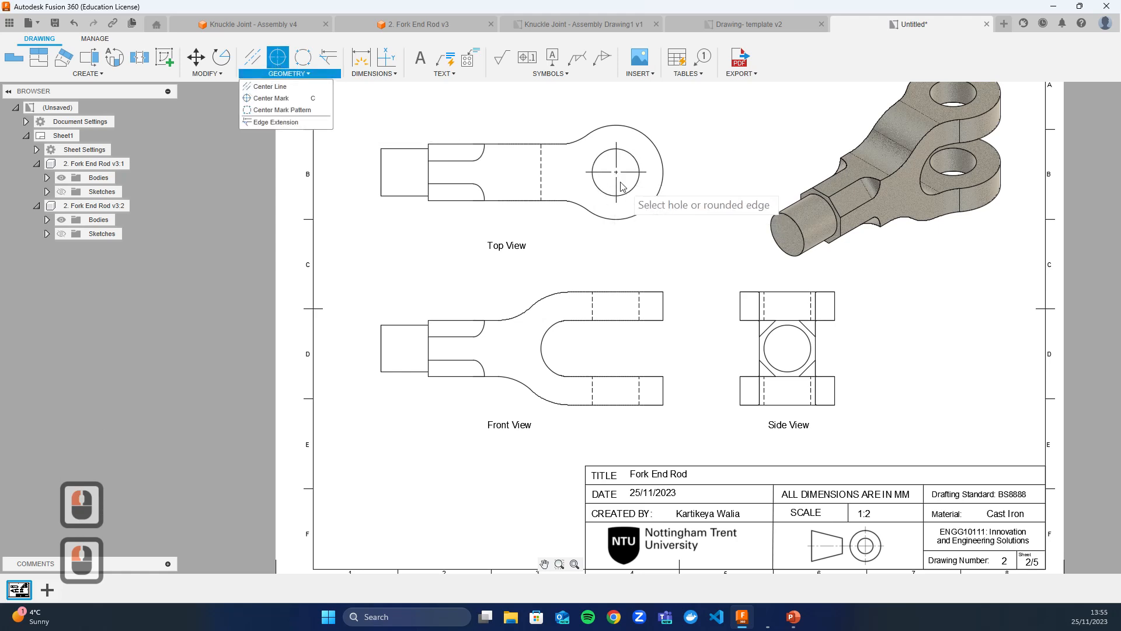
left_click(794, 371)
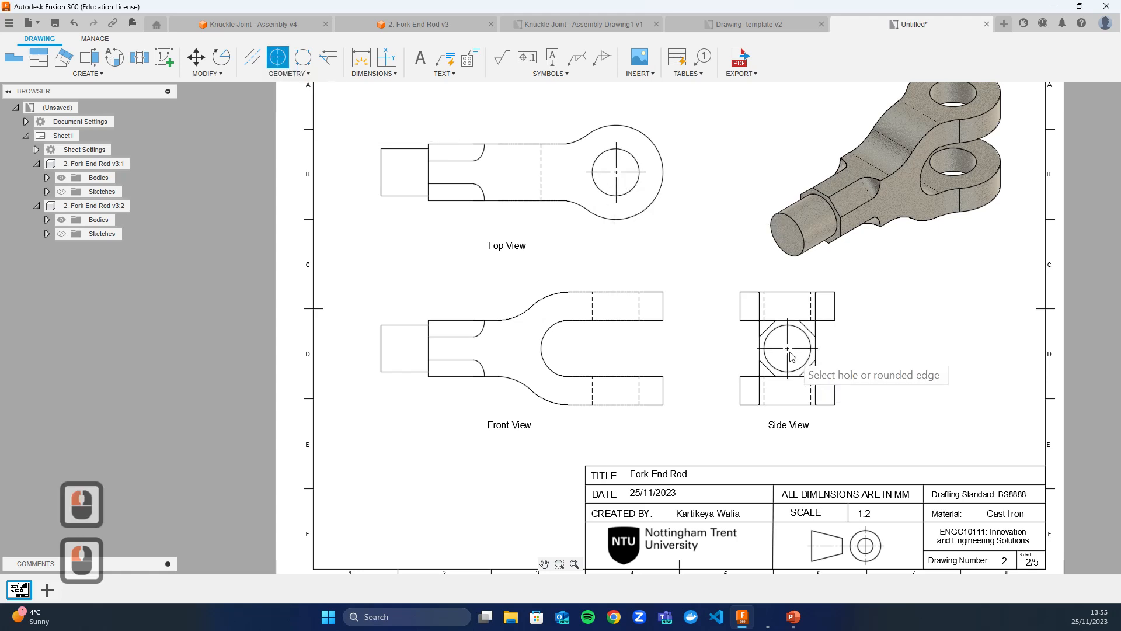
left_click(568, 359)
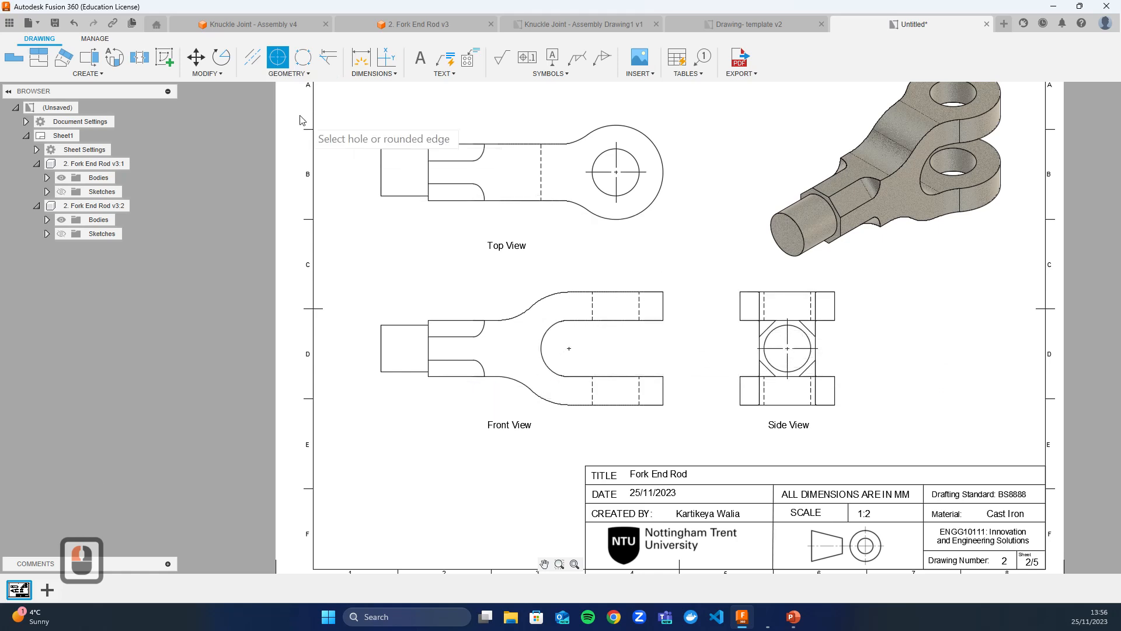
Add center lines between the hidden hole edges in the upper and lower fork arms of the front view.
left_click(252, 64)
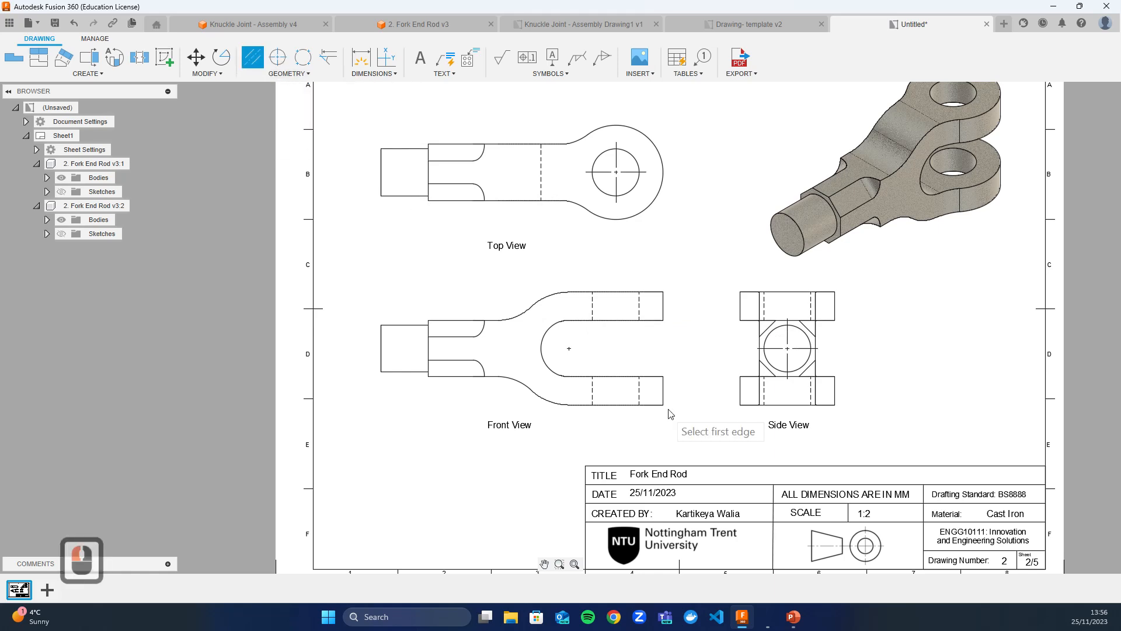
left_click(593, 313)
left_click(638, 313)
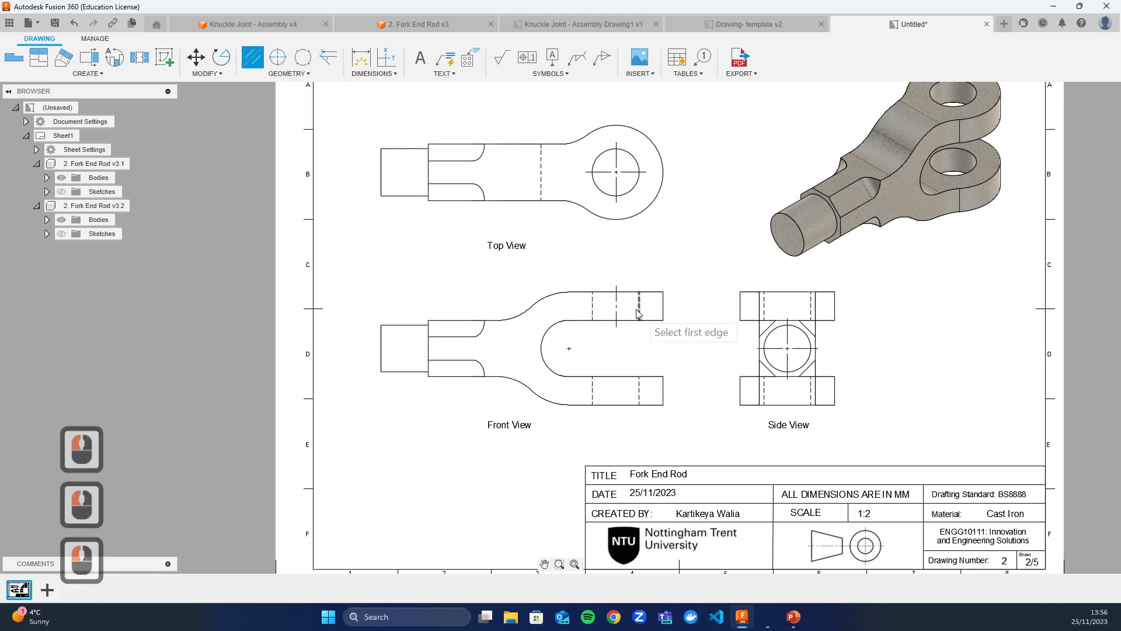
left_click(592, 390)
left_click(639, 395)
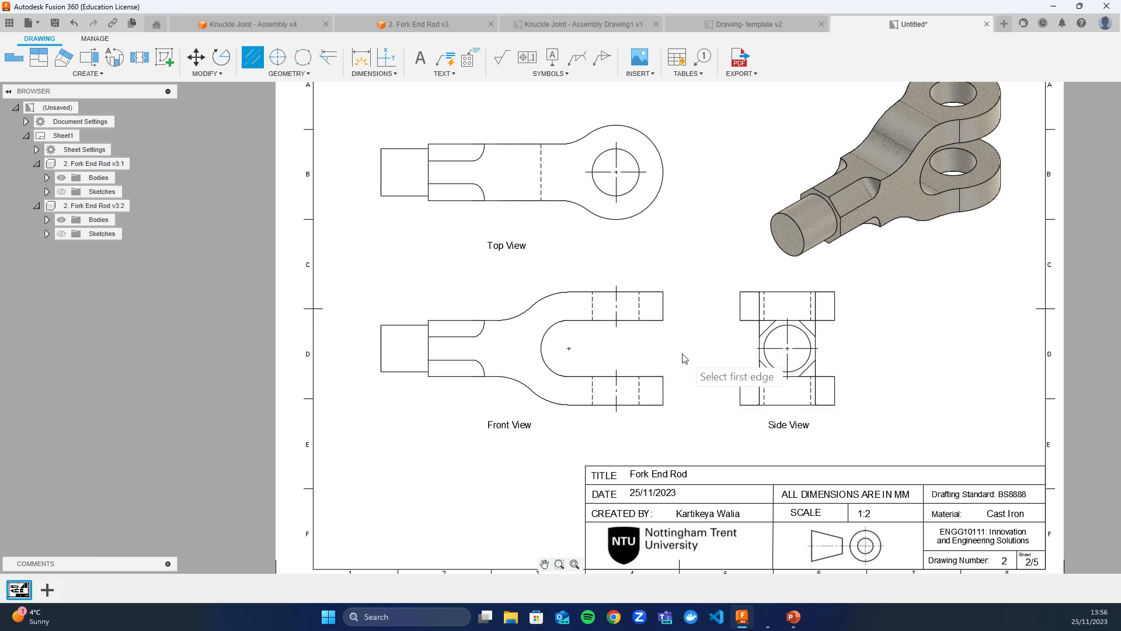
Dimension the diameter of the hole in the top view, placing the value outside the rounded end.
left_click(384, 74)
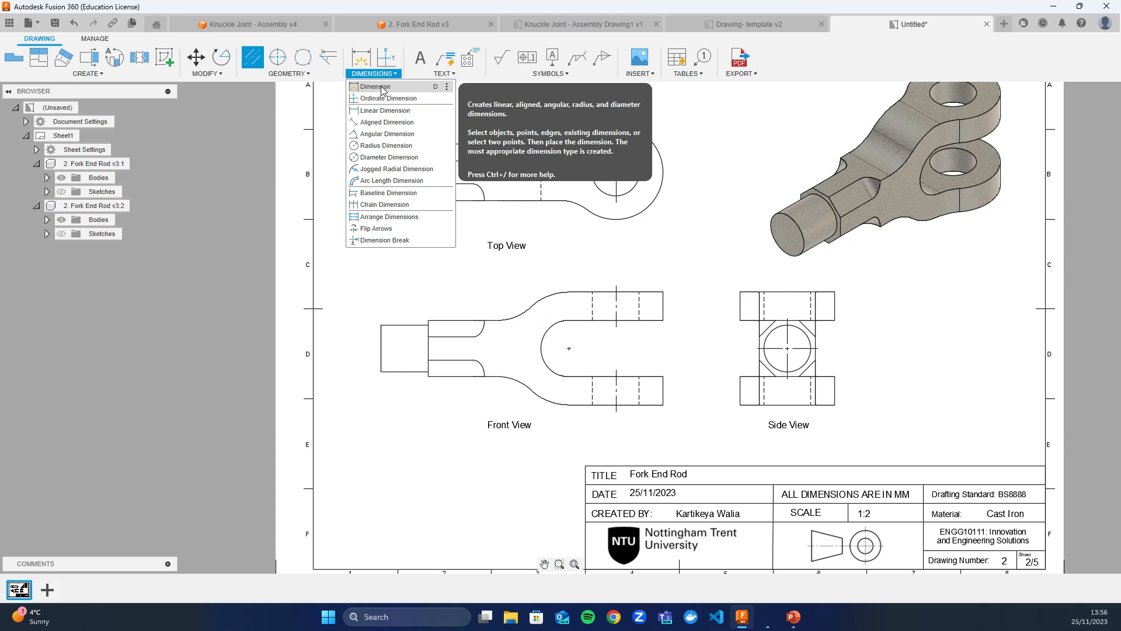
left_click(380, 87)
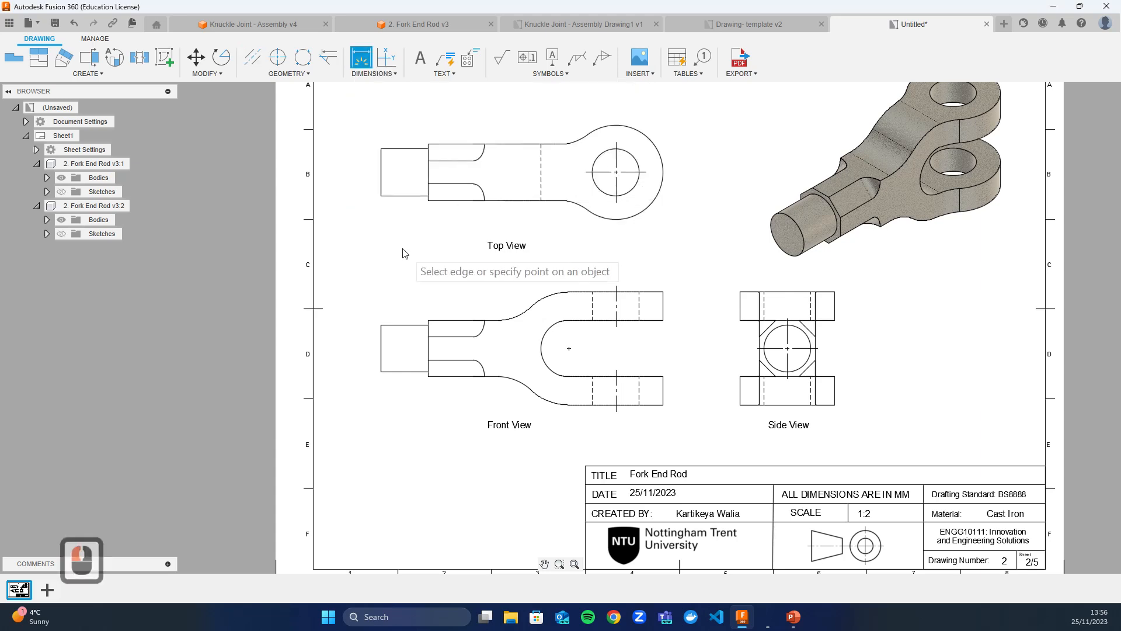
left_click(632, 192)
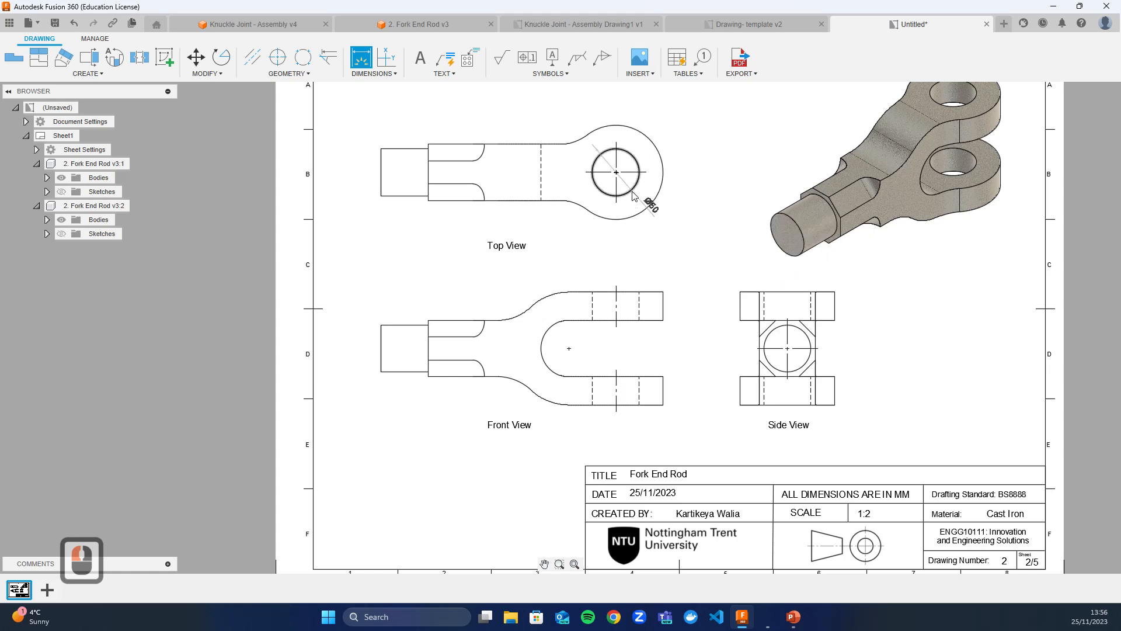
left_click(686, 199)
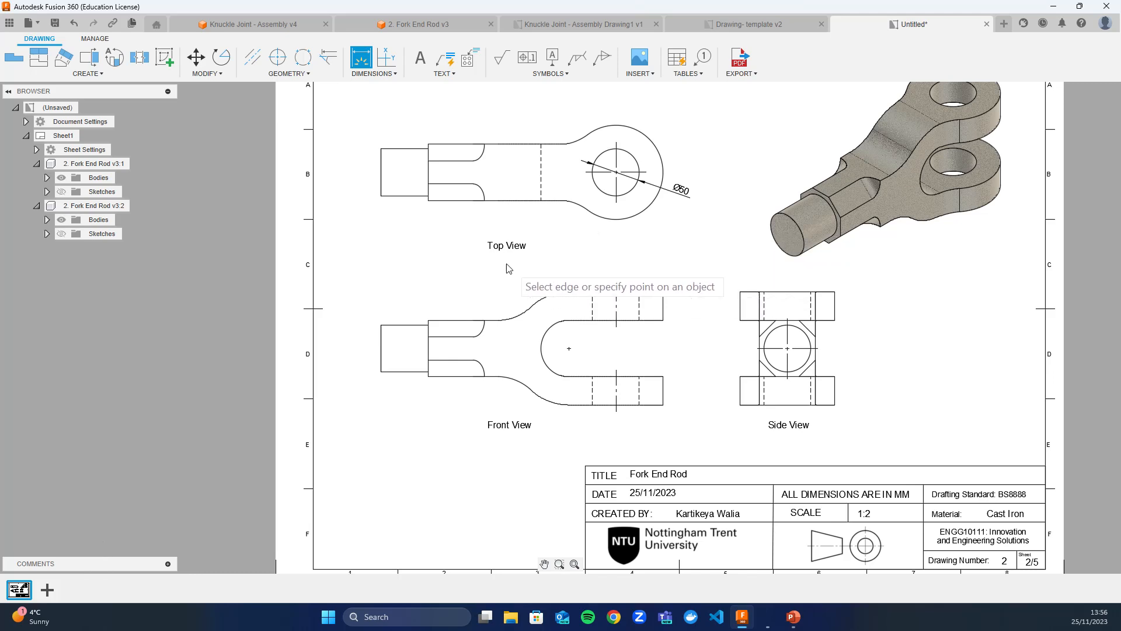
Add stacked aligned dimensions at the front view's open end for the upper arm, the gap and the lower arm.
left_click(390, 75)
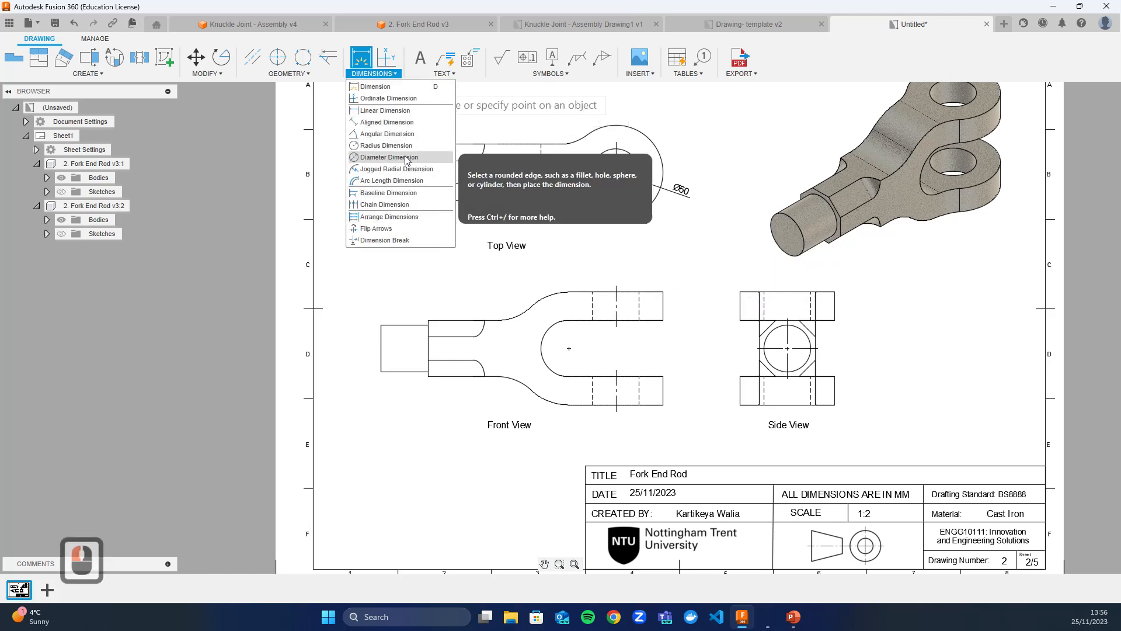
left_click(379, 122)
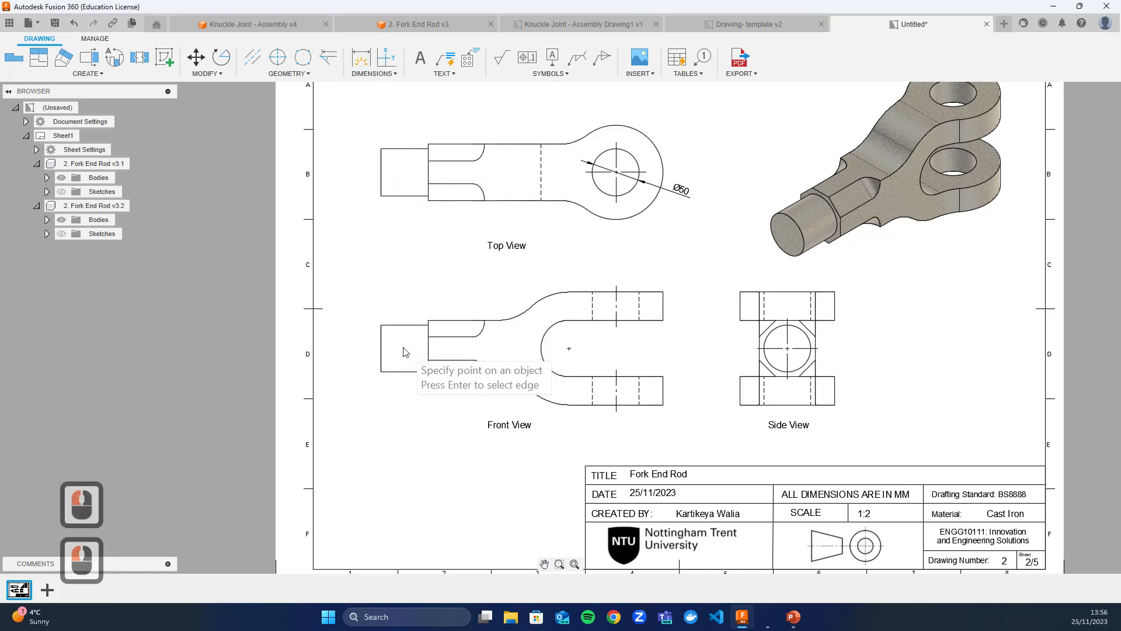
left_click(663, 292)
left_click(663, 320)
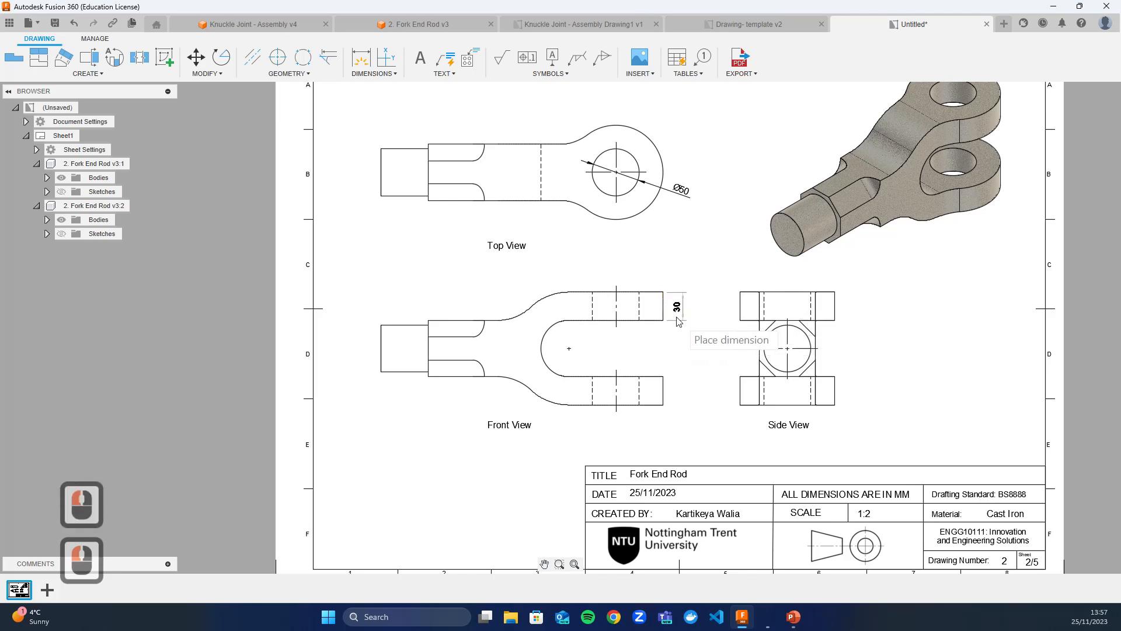
left_click(678, 321)
left_click(663, 320)
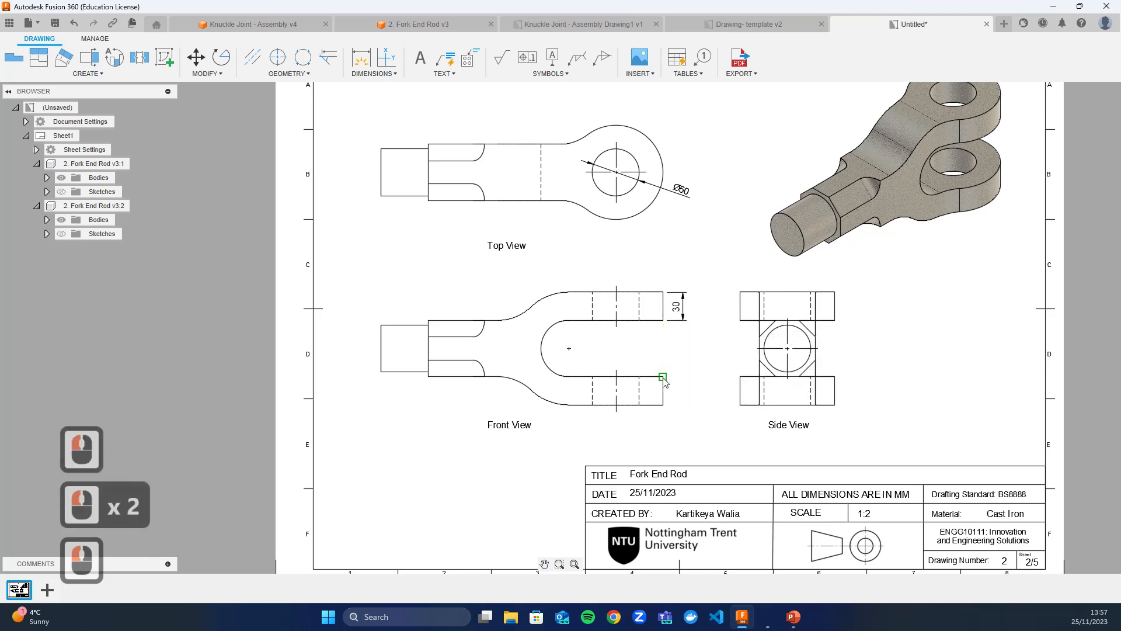
left_click(663, 376)
left_click(682, 374)
left_click(663, 377)
left_click(663, 404)
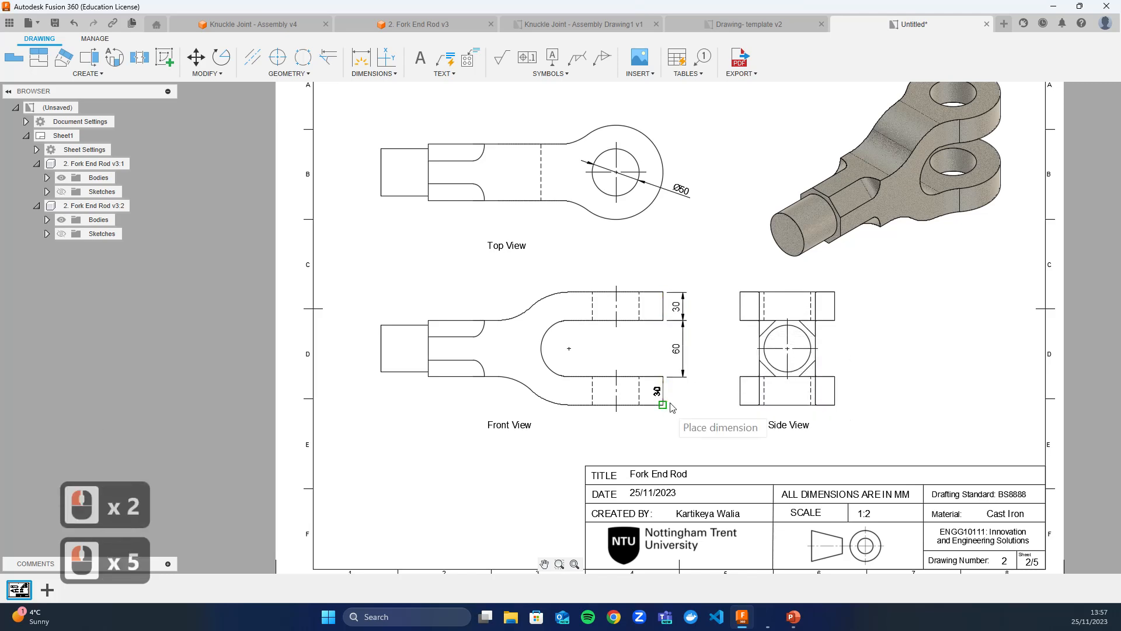
left_click(683, 391)
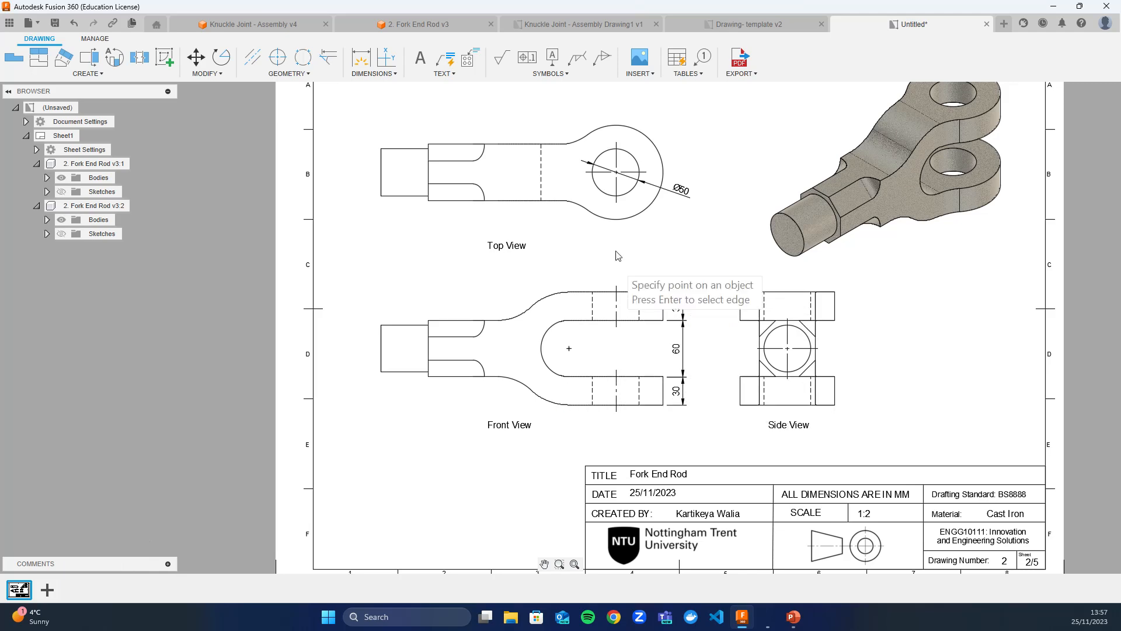
Add an aligned dimension above the top view for the length of the rod's narrow end section.
left_click(428, 149)
left_click(382, 149)
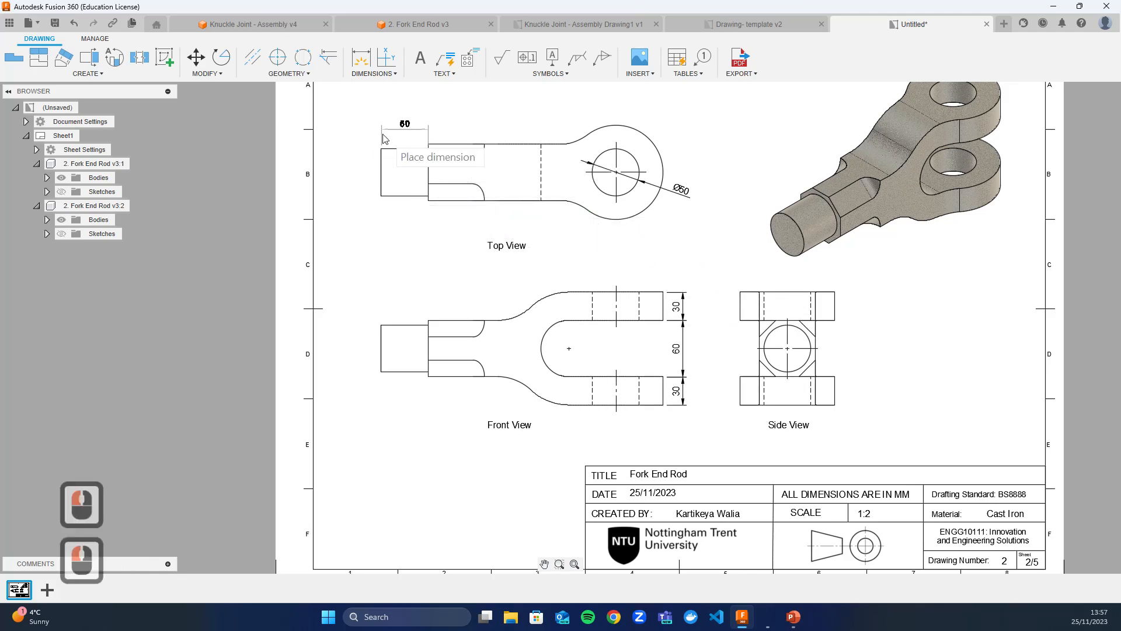
left_click(402, 121)
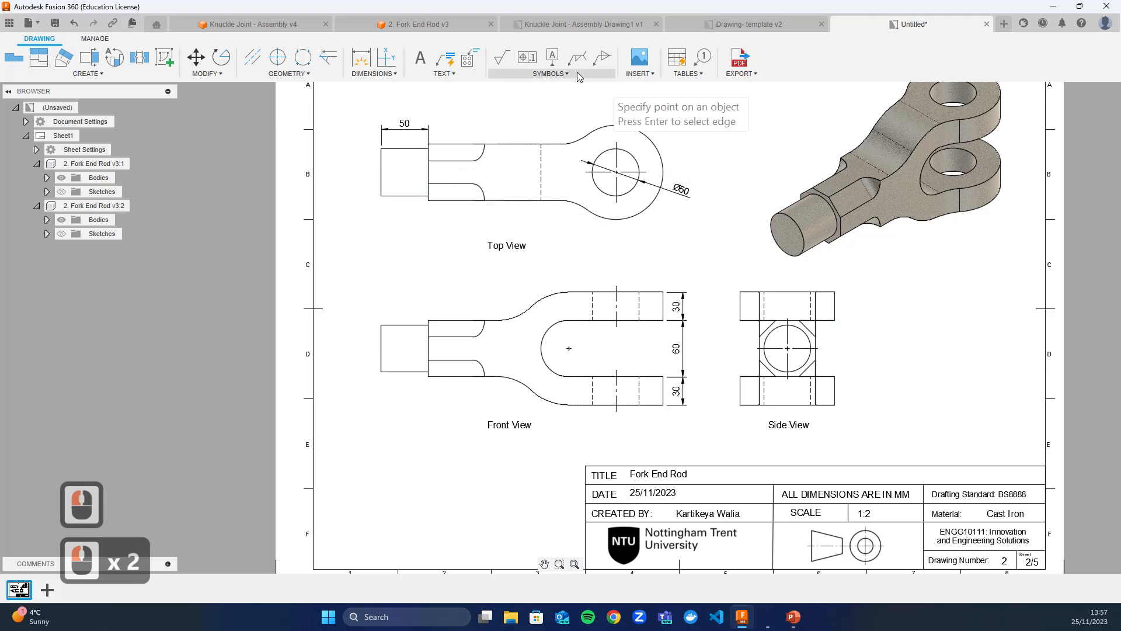
Dimension the diameter of the circle in the side view, placing the value outside the outline.
left_click(362, 59)
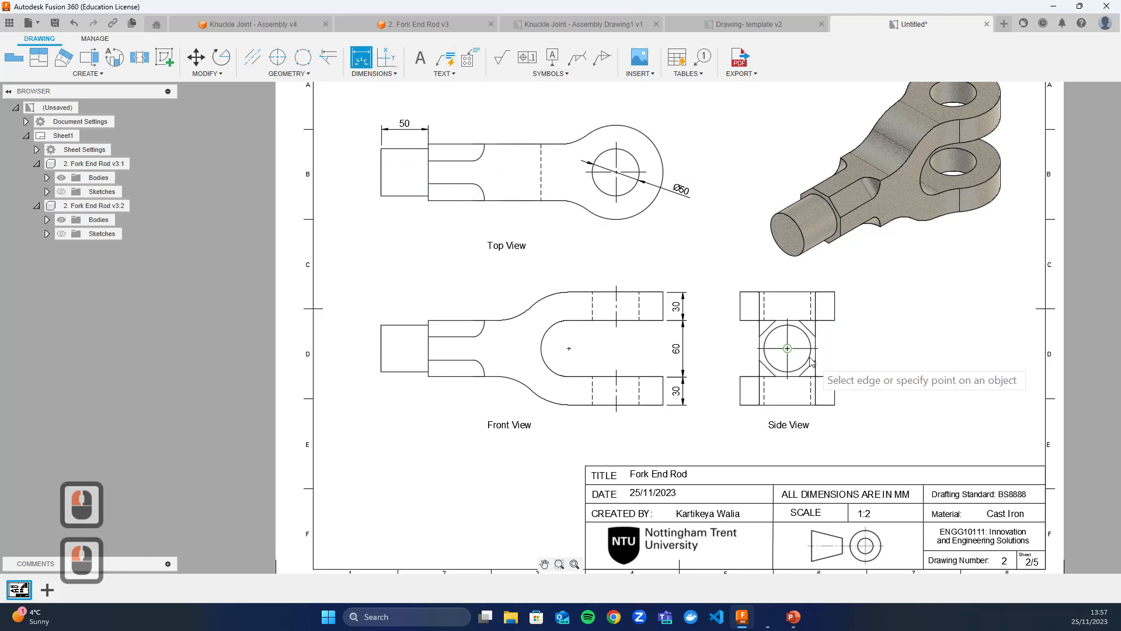
left_click(794, 371)
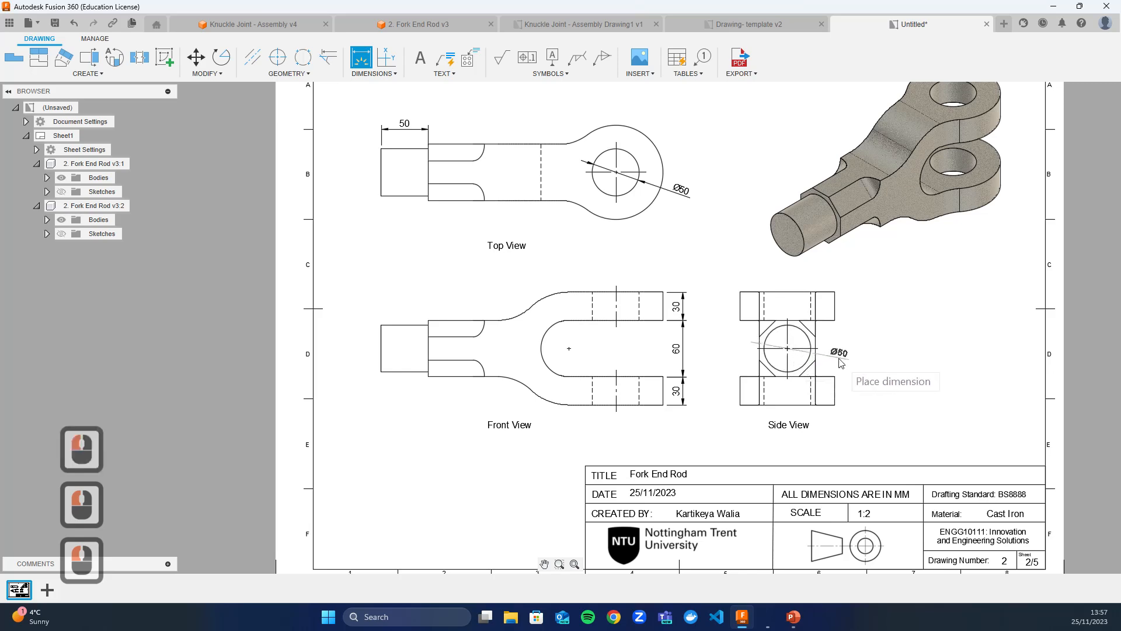
left_click(842, 361)
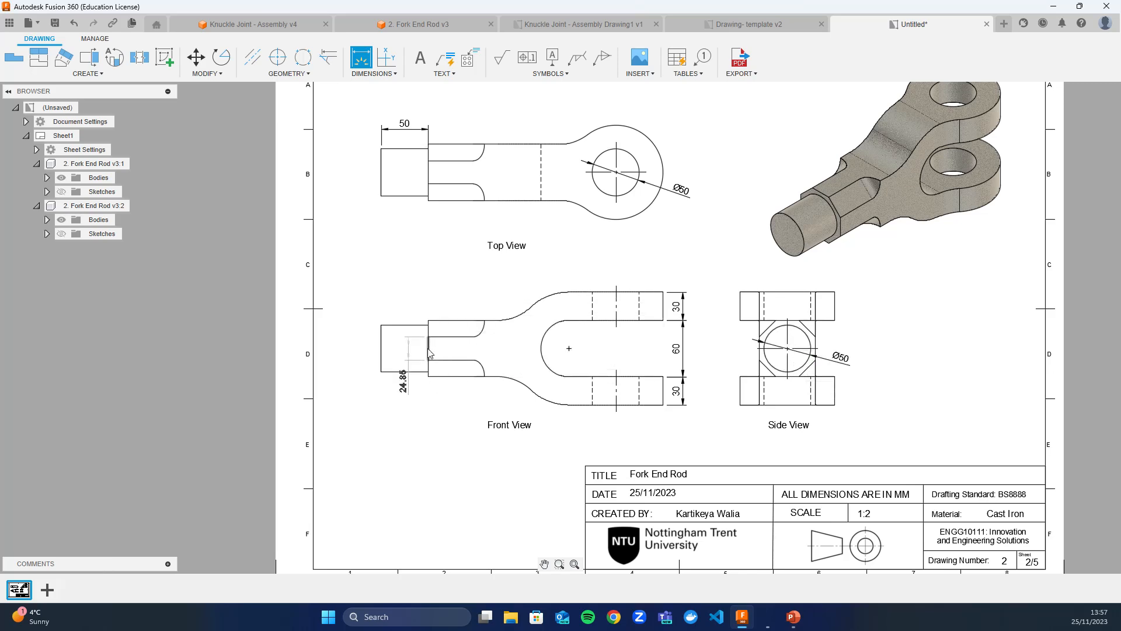
left_click(569, 348)
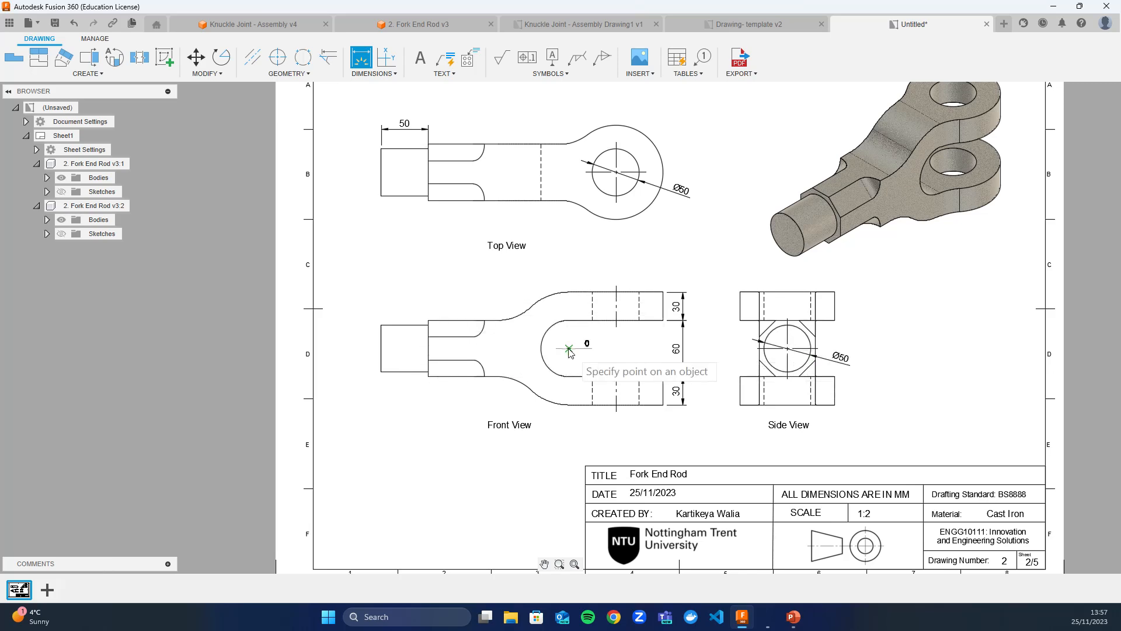
left_click(663, 321)
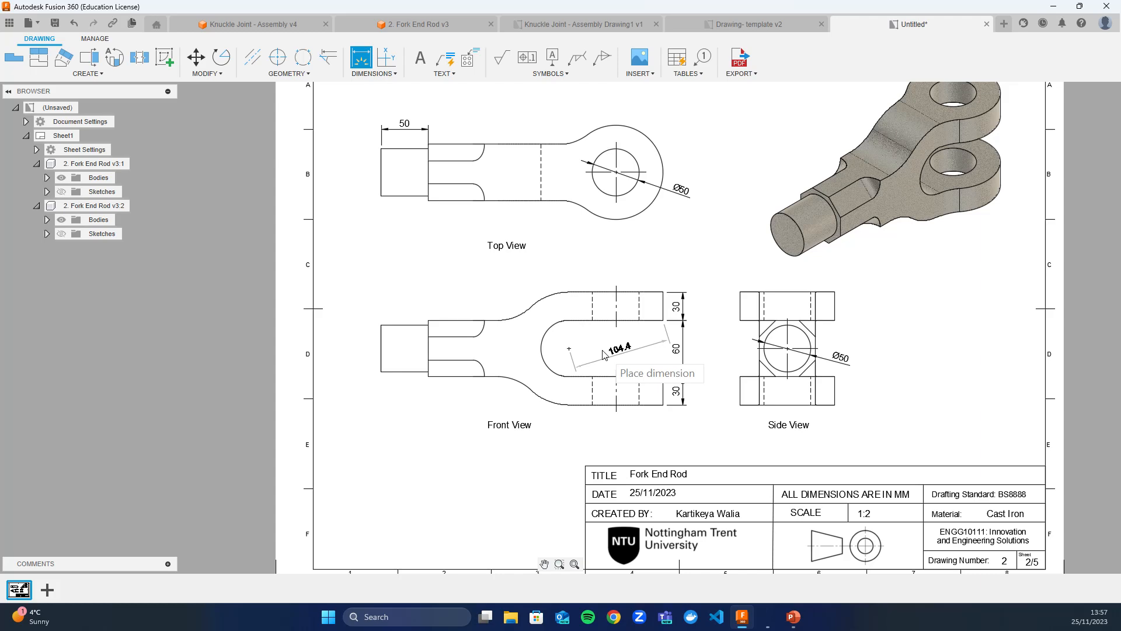
key("Escape")
Add a horizontal linear dimension in the front view from the slot's arc centre to the fork's open end, placed inside the slot.
left_click(374, 73)
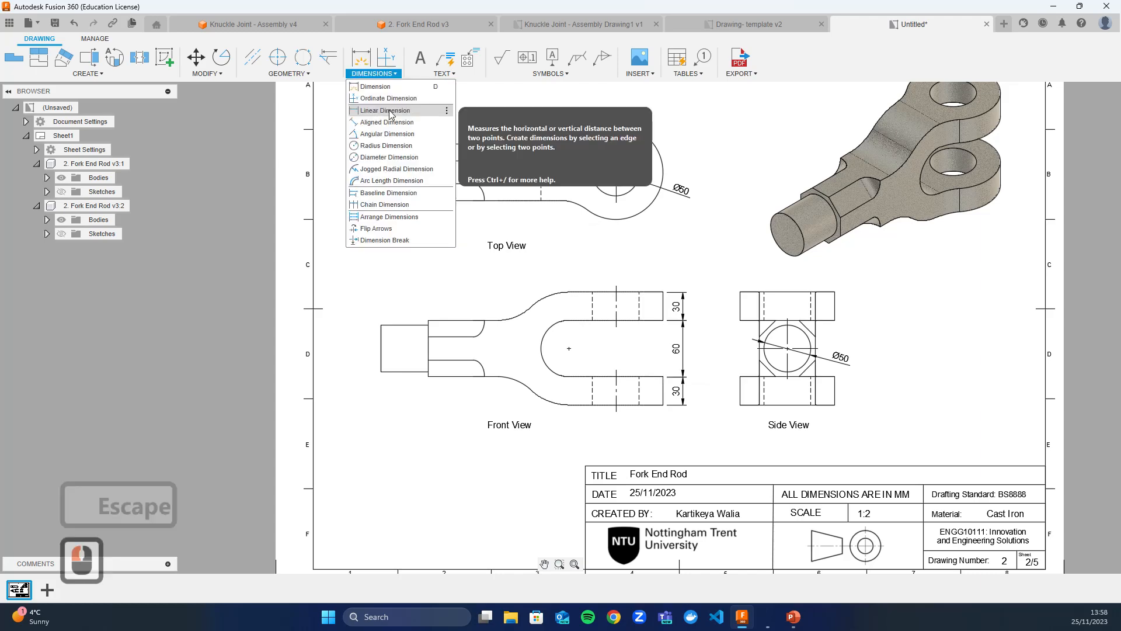
left_click(389, 111)
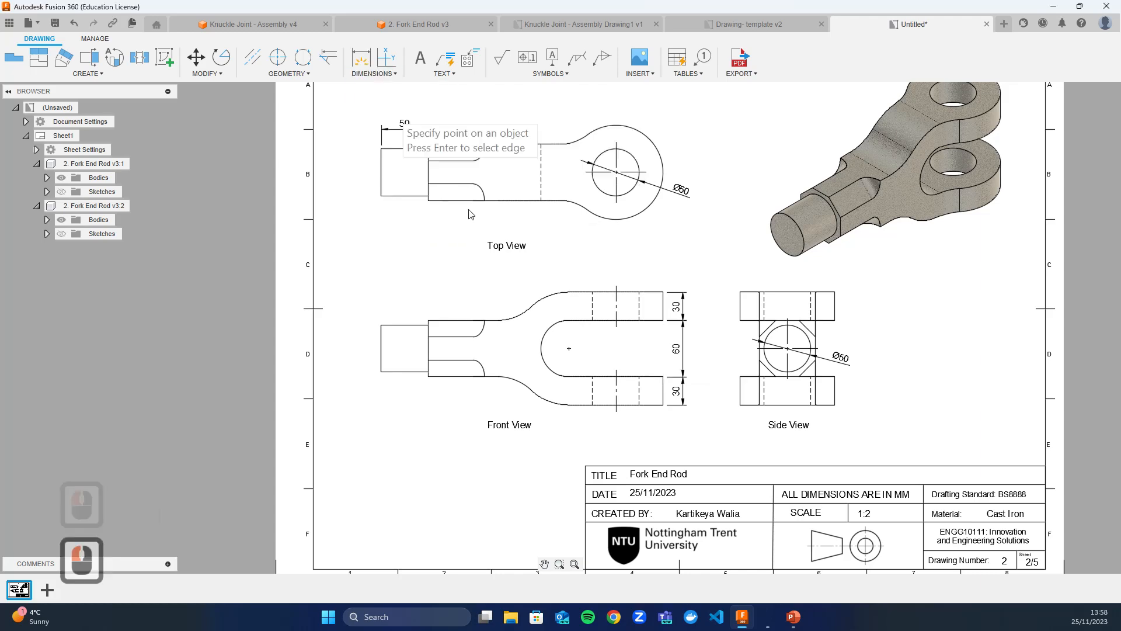
left_click(569, 349)
left_click(664, 322)
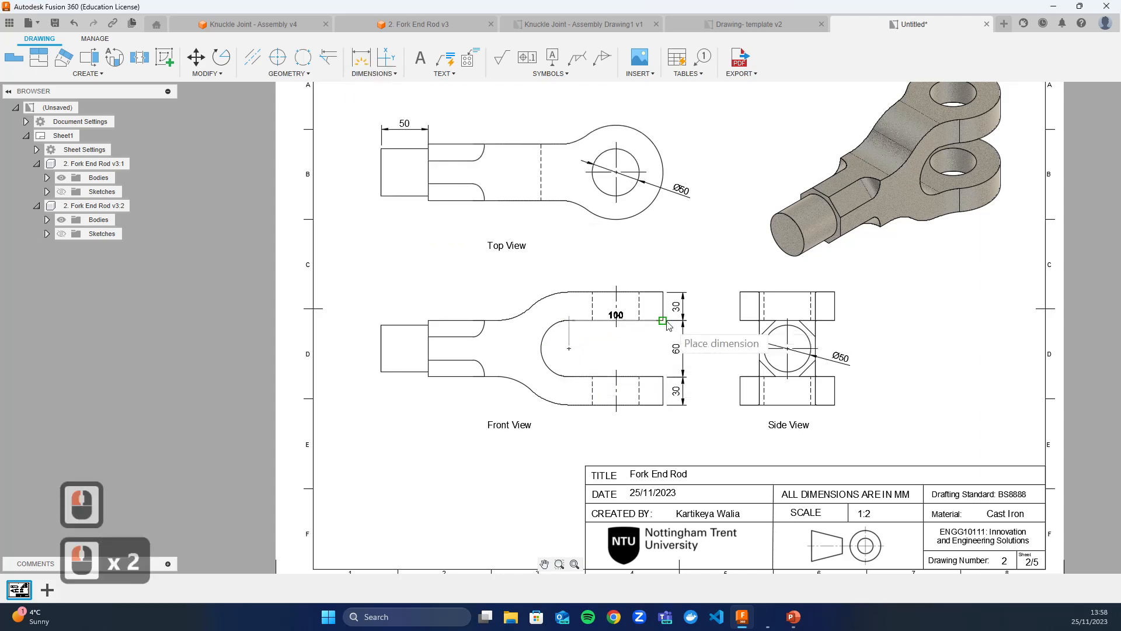
left_click(660, 353)
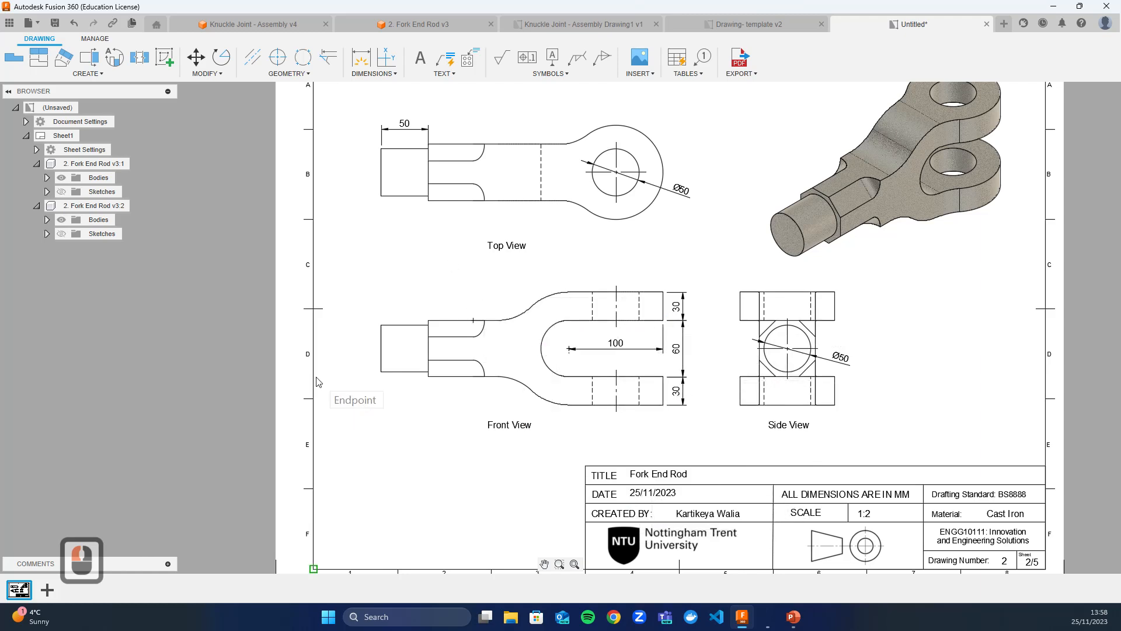
Add radius dimensions to the two upper outer arcs of the front view where the rod widens into the fork, placing both values above the outline.
left_click(389, 74)
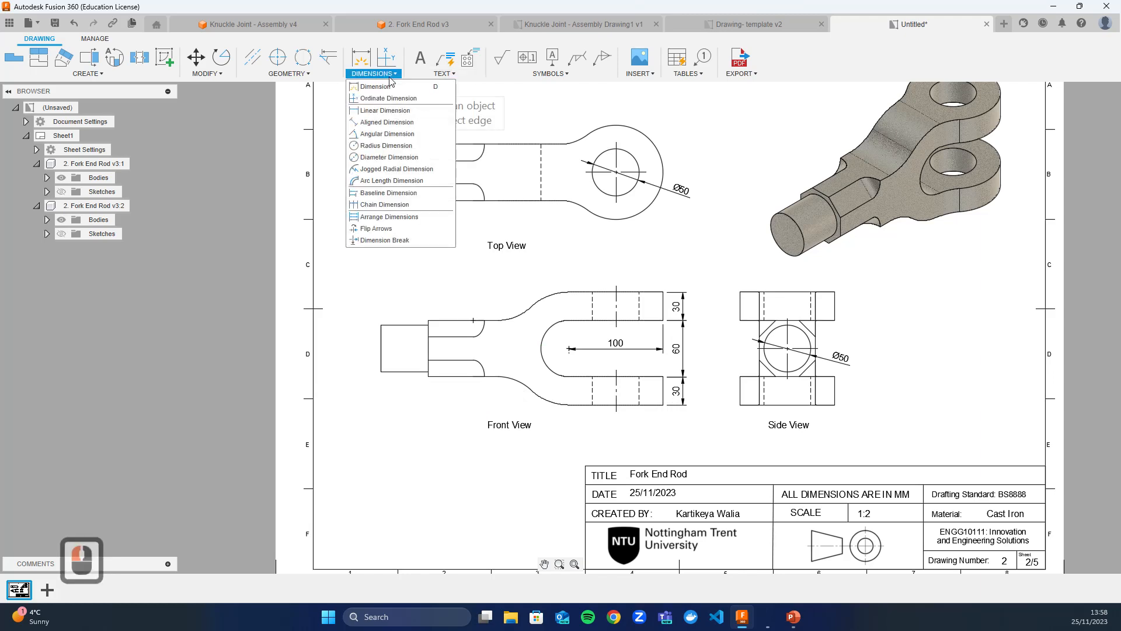
left_click(387, 146)
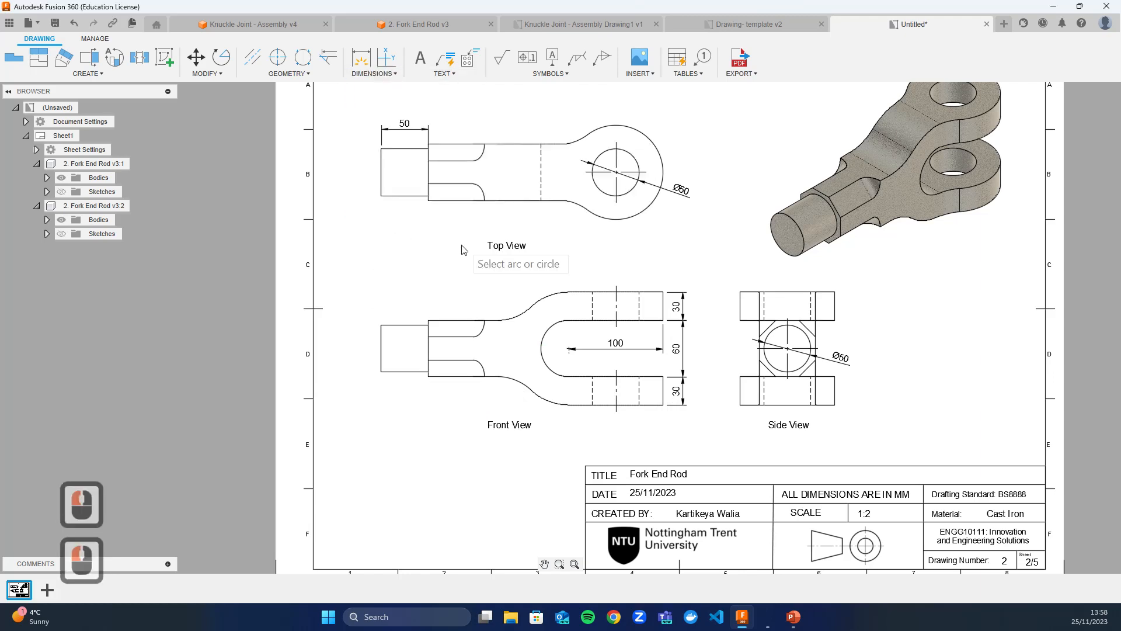
left_click(523, 319)
left_click(512, 291)
left_click(543, 299)
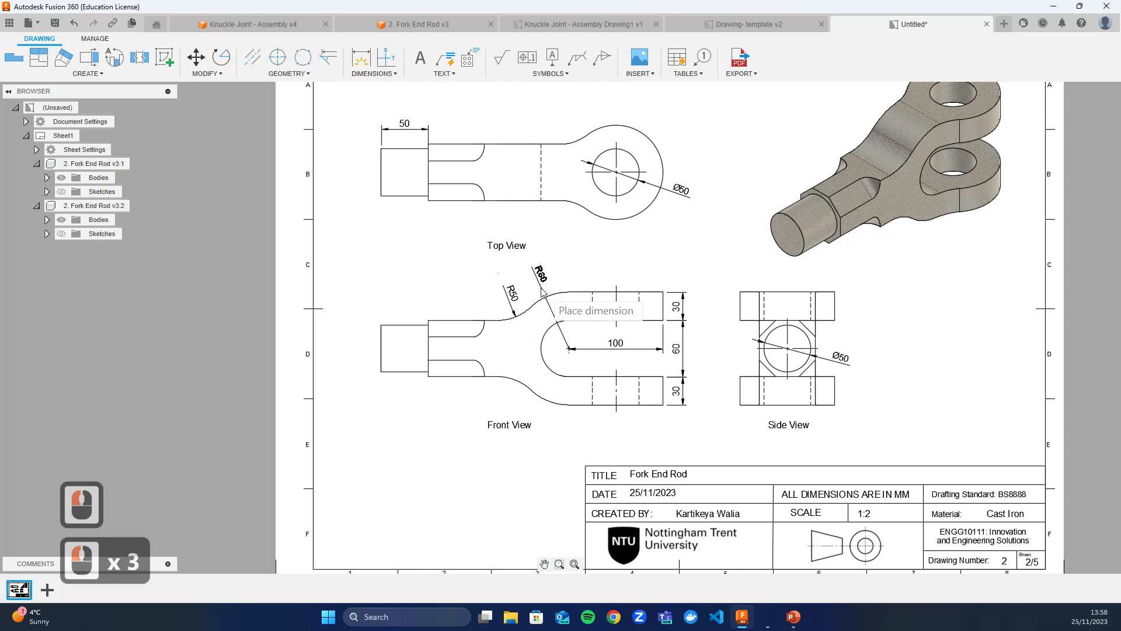
left_click(542, 292)
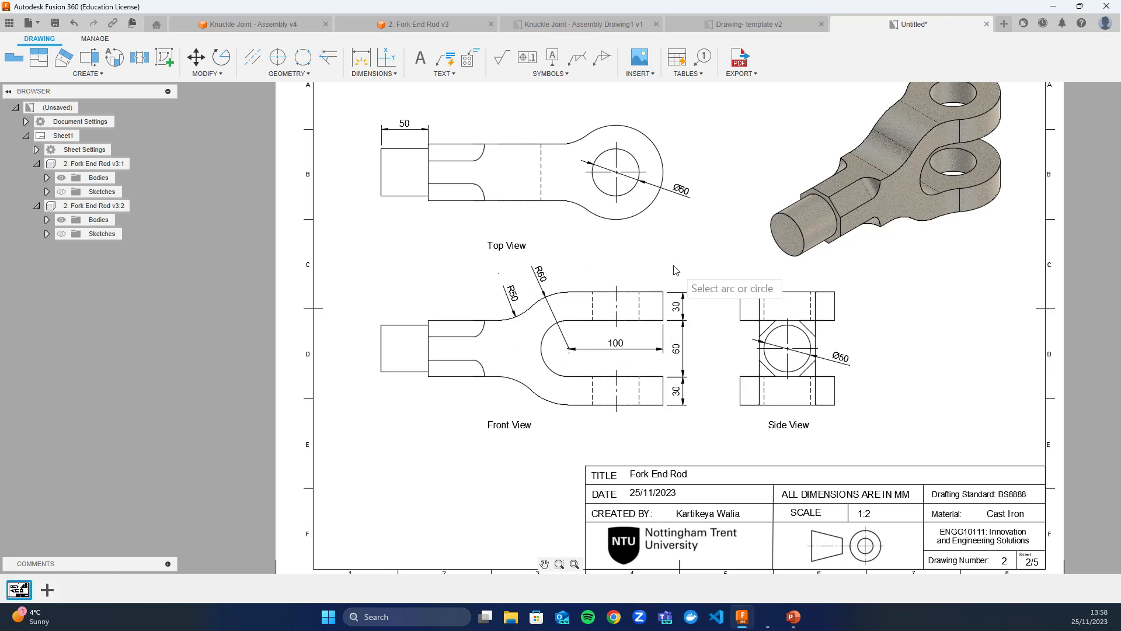
scroll(715, 362, "down", 5)
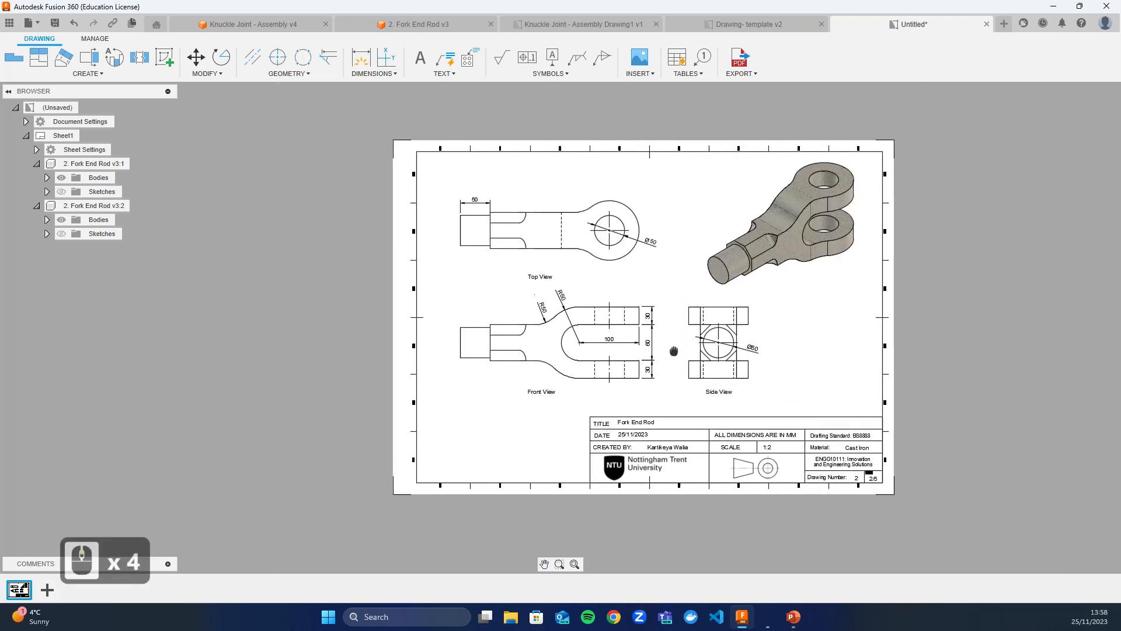
left_click(552, 74)
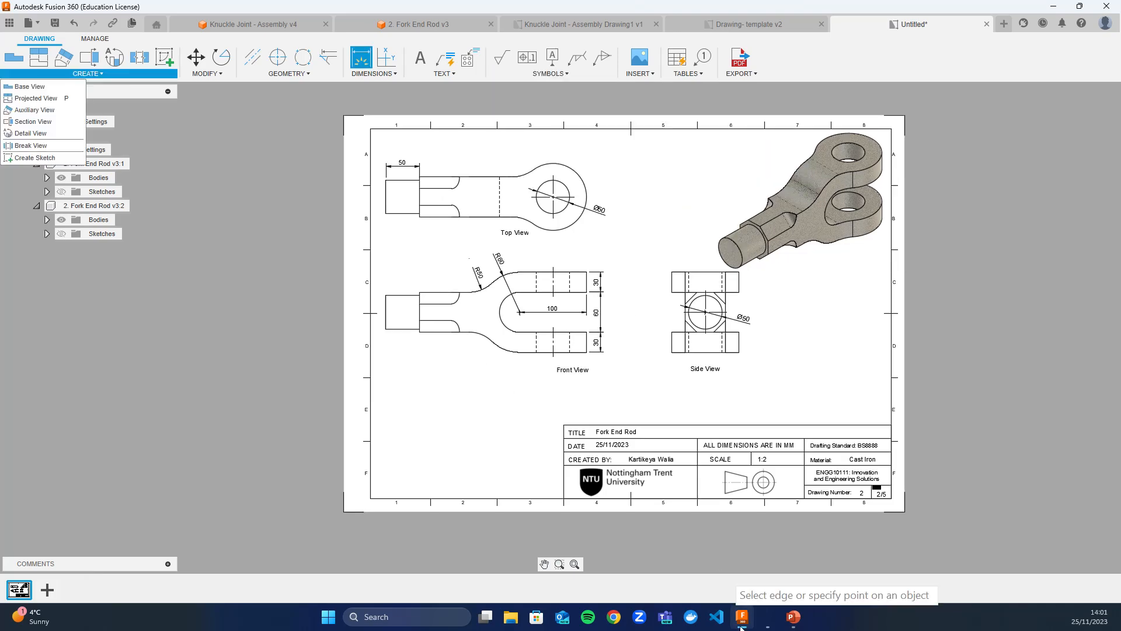
Switch to the PowerPoint presentation and examine the reference dimensions on the "Knuckle Joint – Detail Drawing" slide.
mouse_move(792, 622)
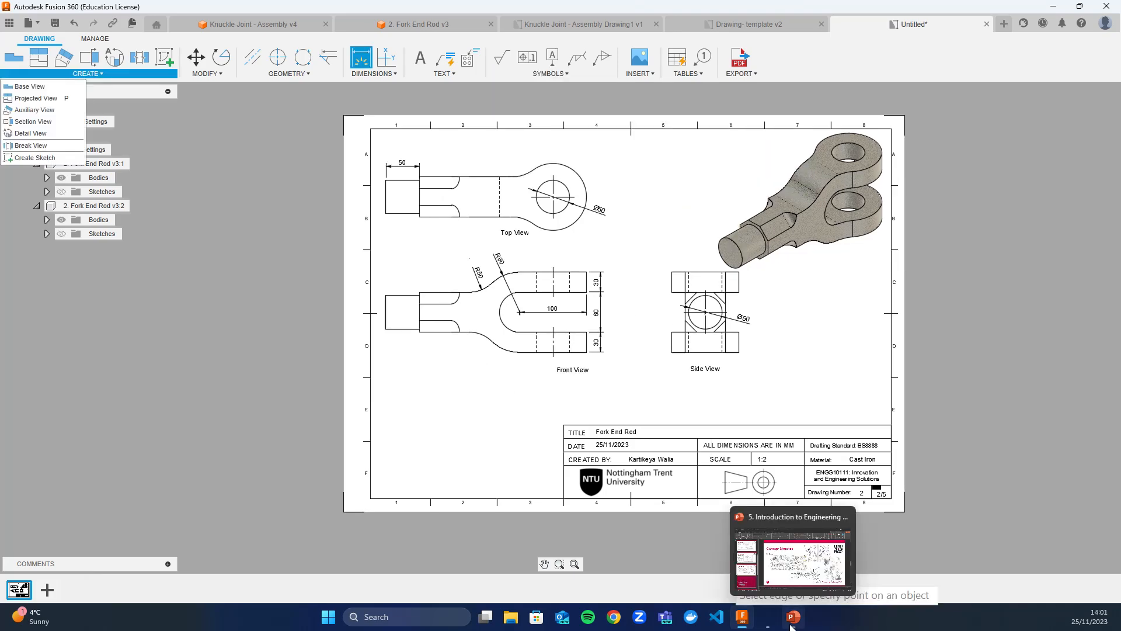
left_click(791, 623)
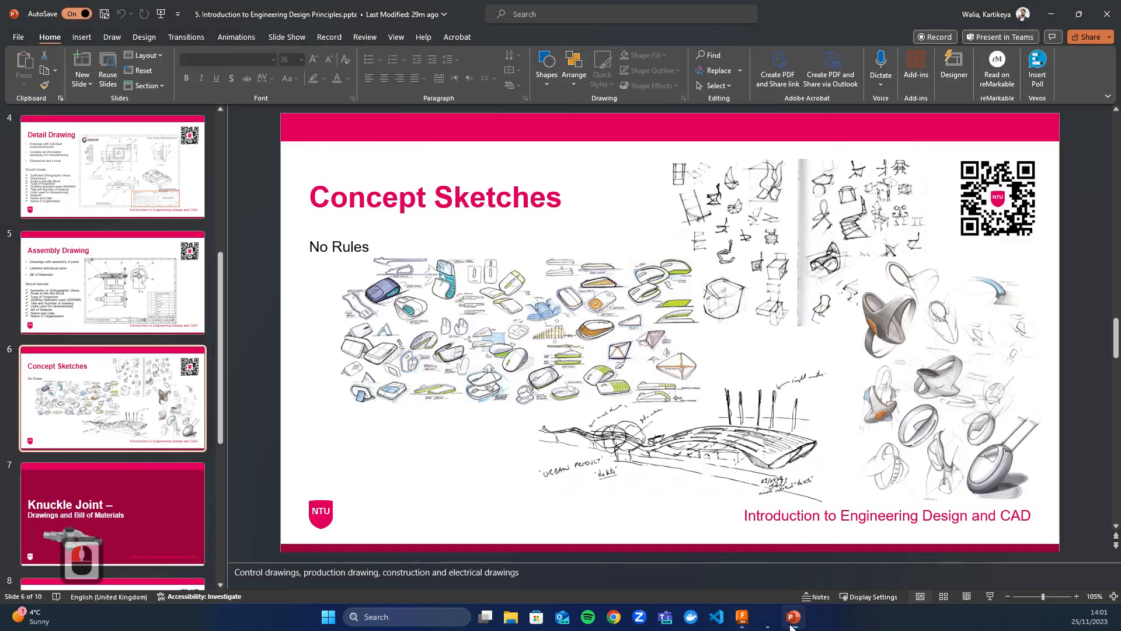
scroll(693, 425, "down", 3)
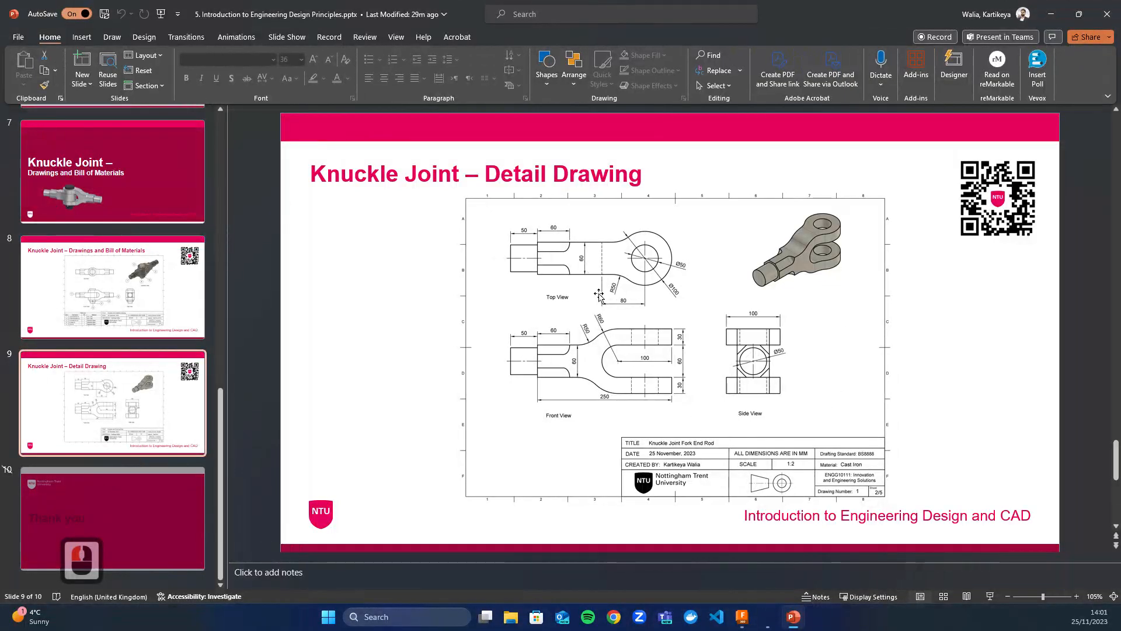